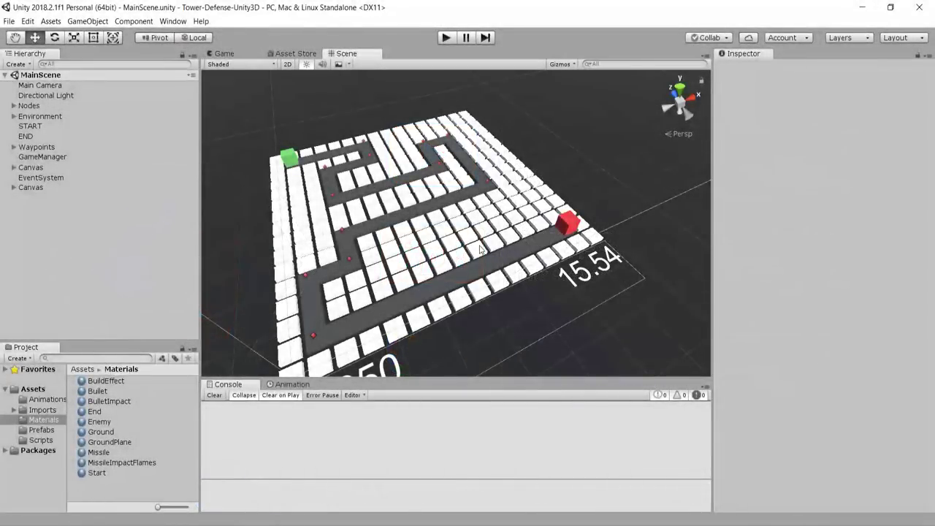
- Open PlayerStats from the Scripts folder in Visual Studio, where startMoney is set to 400
middle_click_drag(468, 186, 473, 236)
left_click_drag(472, 235, 524, 196, "alt")
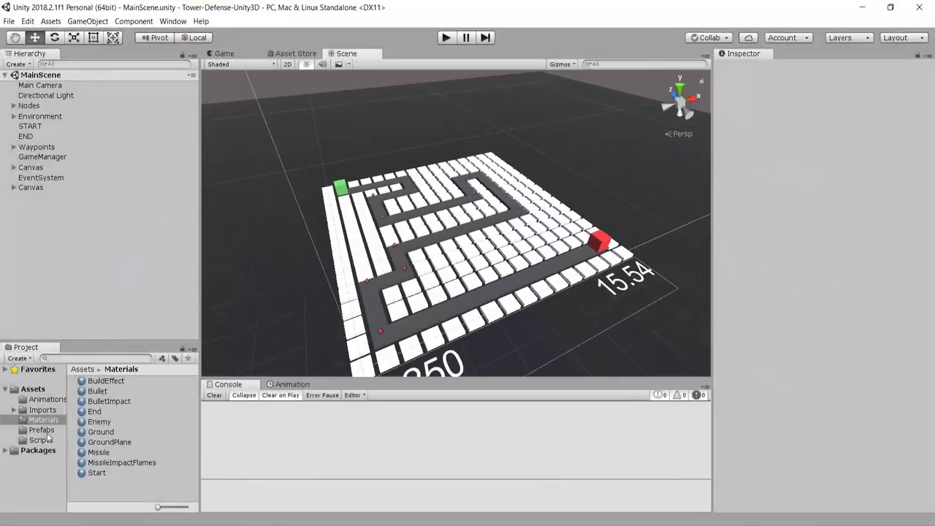
left_click(41, 441)
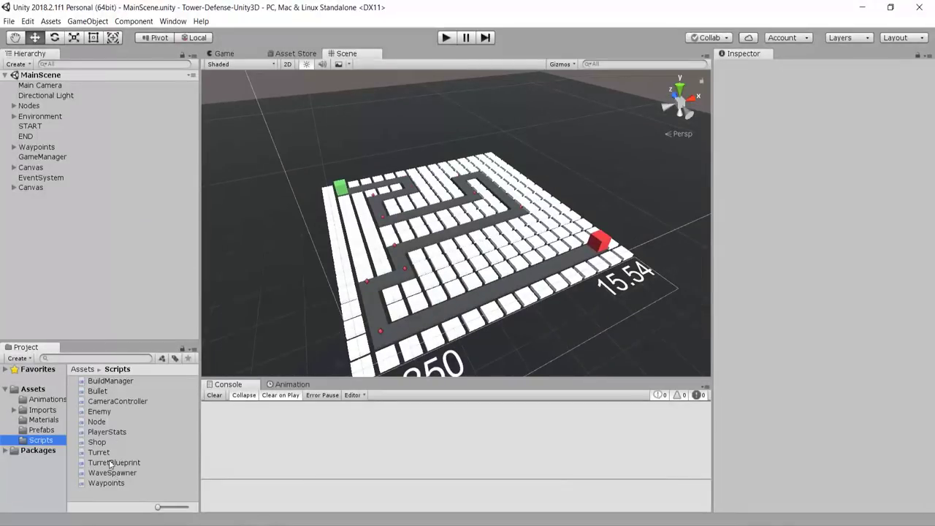
double_click(100, 432)
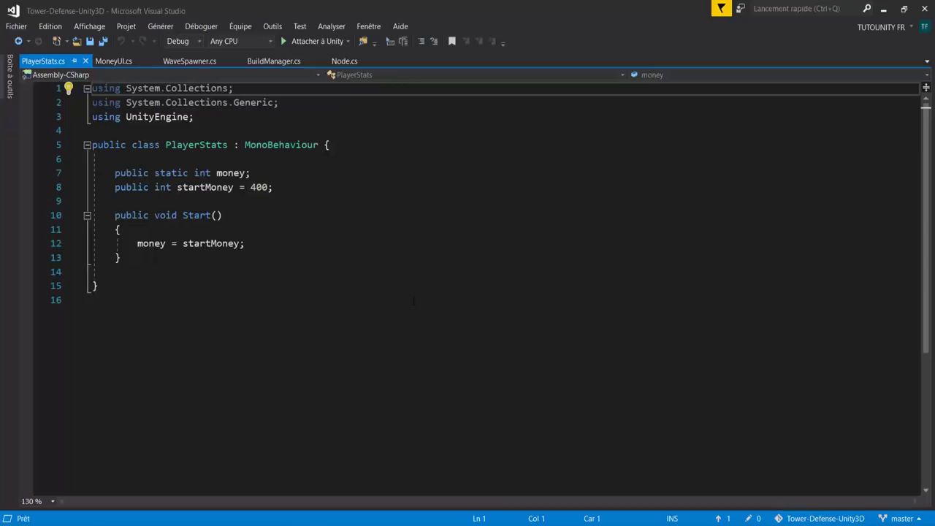
- Declare 'public static int lives;' and 'public int startLives = 20;' below startMoney
left_click(272, 187)
key("Return")
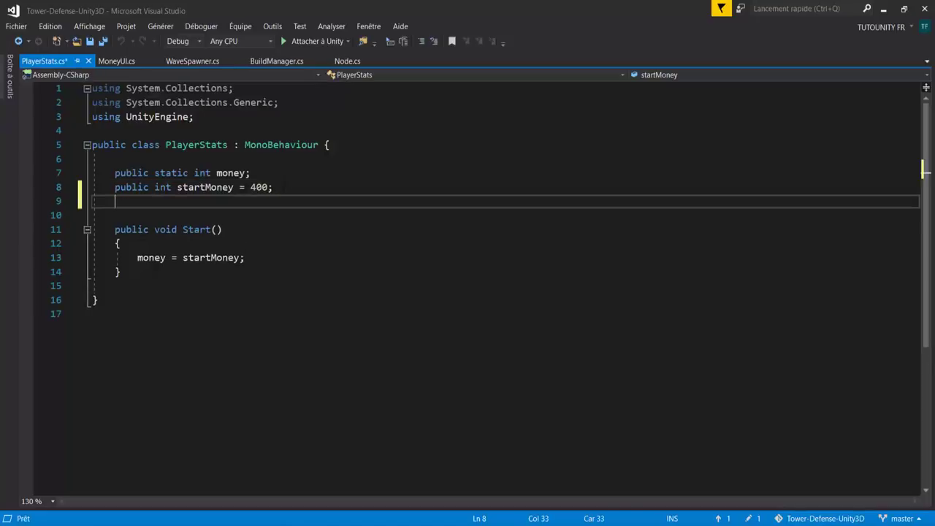
key("Return")
type("public st")
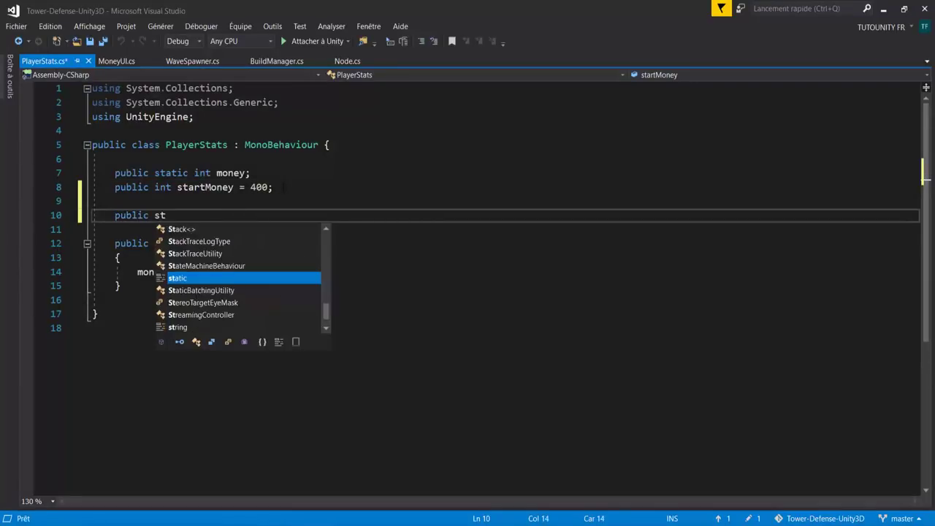
type("atic int liv")
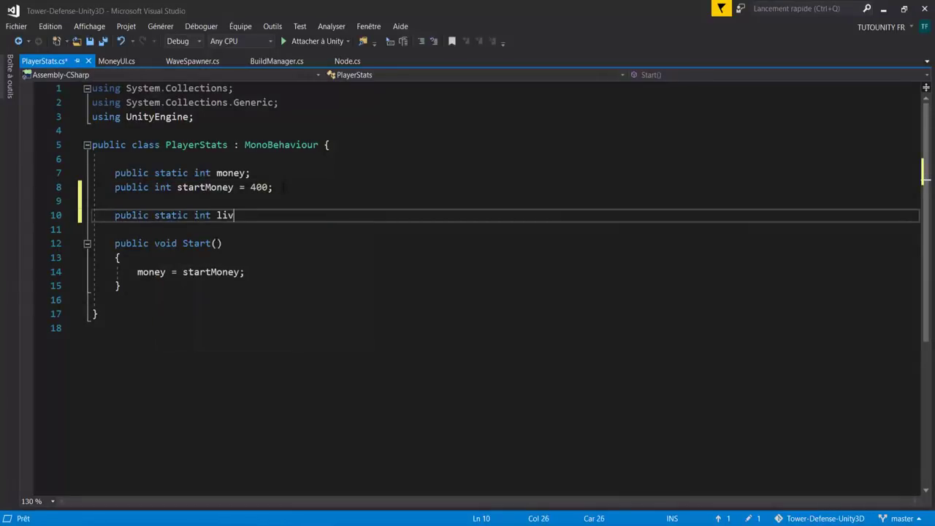
type("es,")
key("BackSpace")
type(";")
key("Return")
type("public ")
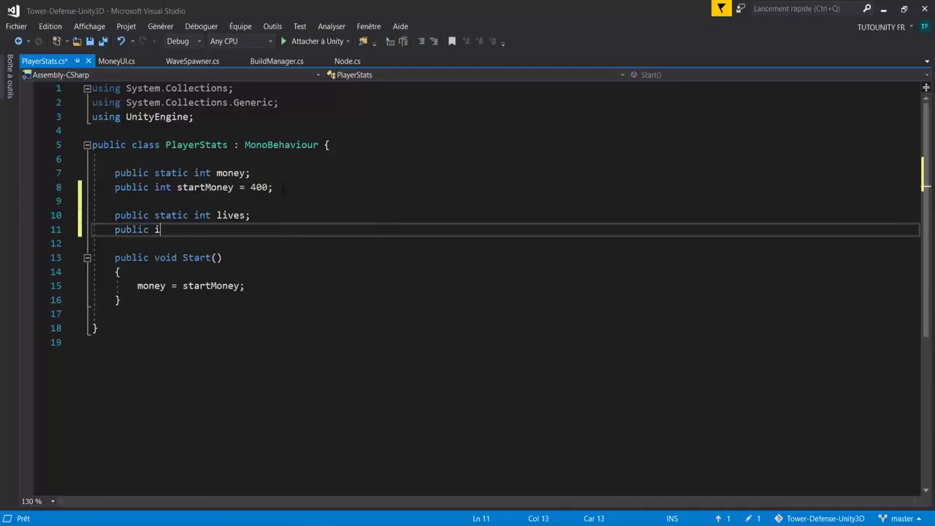
type("int startL")
type("ives = 2")
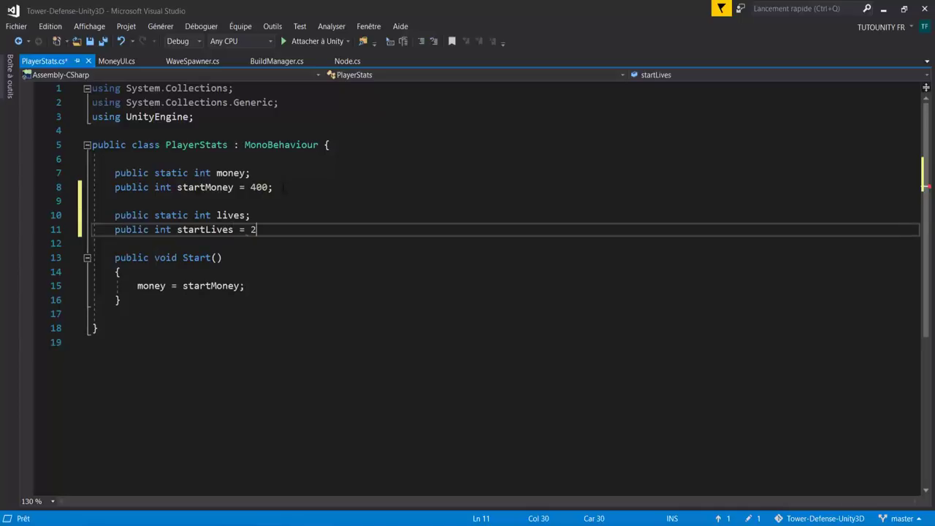
type("0;")
- Add 'lives = startLives;' inside Start() and save PlayerStats
left_click(292, 285)
key("Return")
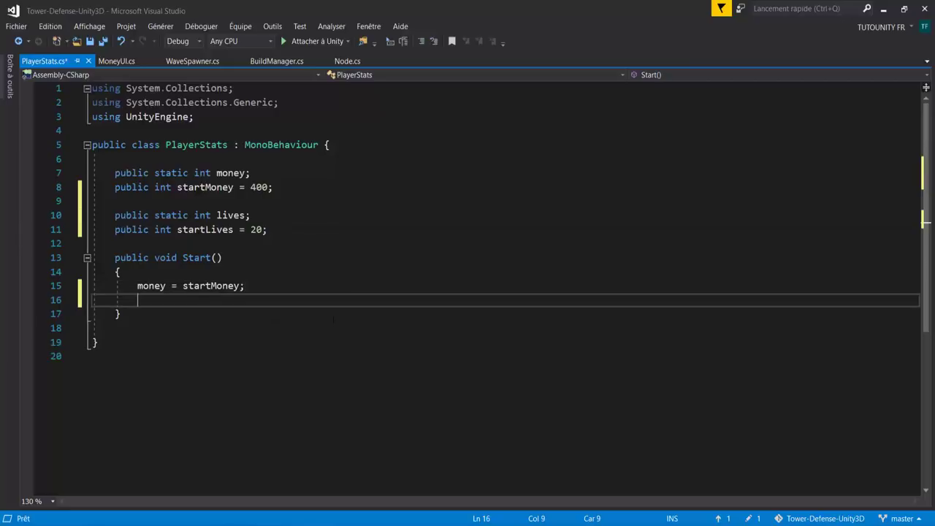
type("lives = ")
type("startli")
key("Tab")
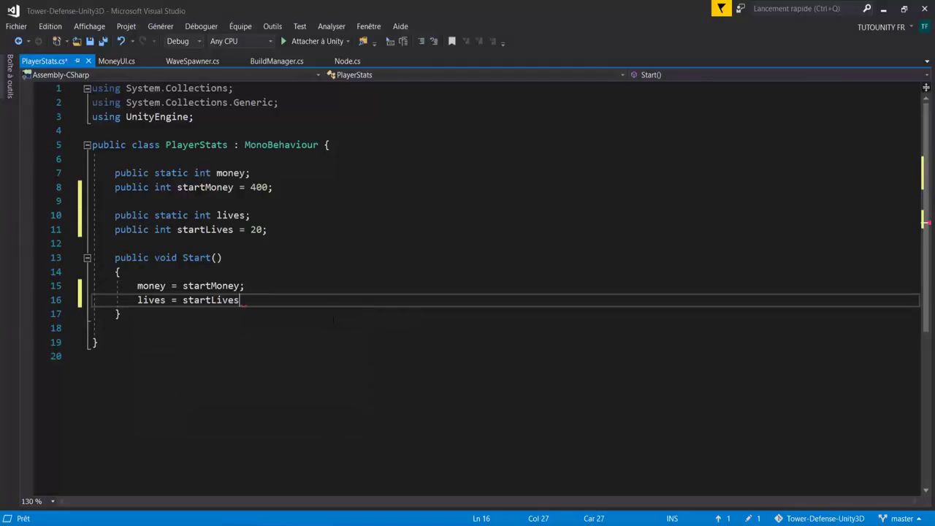
type(";")
key("ctrl+s")
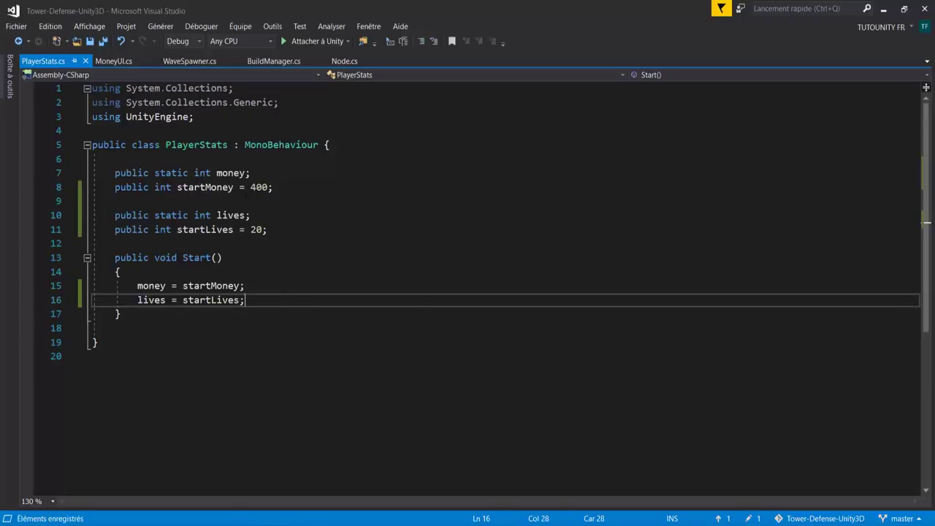
key("Up")
key("Up")
key("Up")
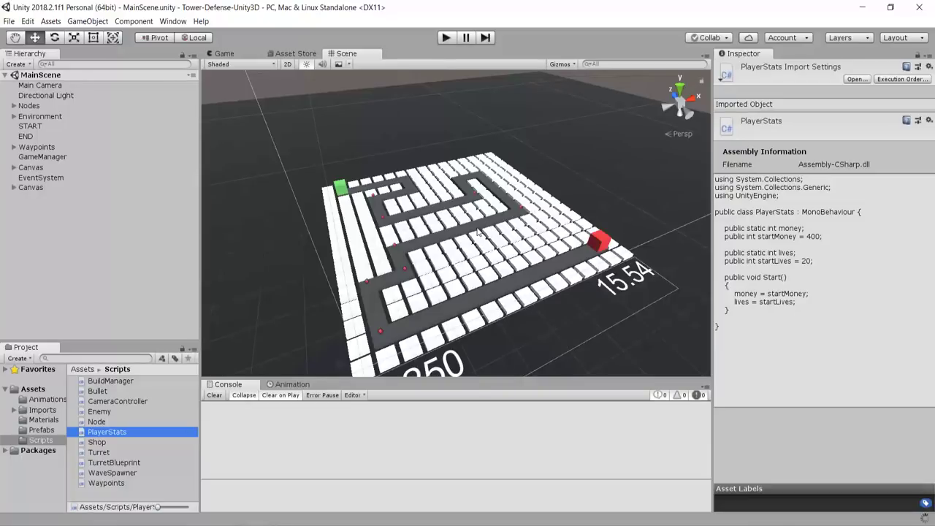
right_click_drag(478, 232, 480, 252)
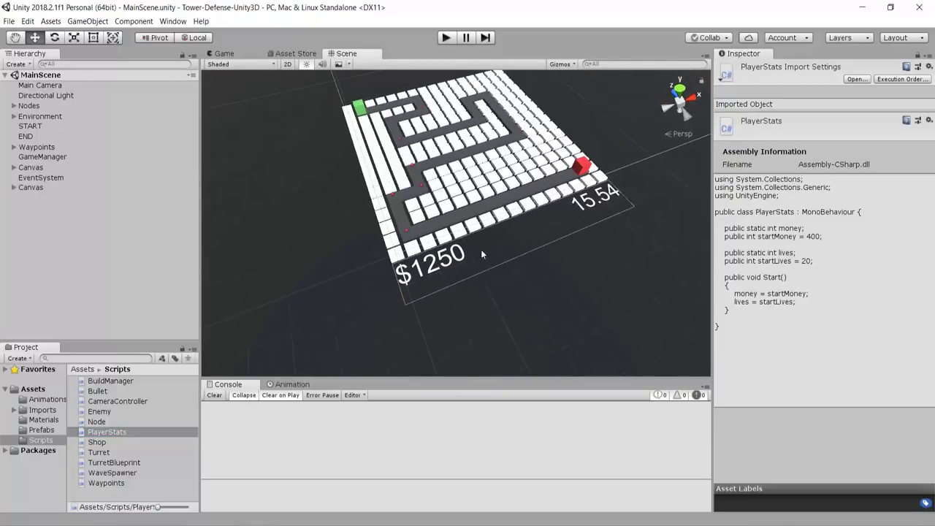
right_click_drag(496, 196, 563, 232)
middle_click_drag(571, 240, 529, 159)
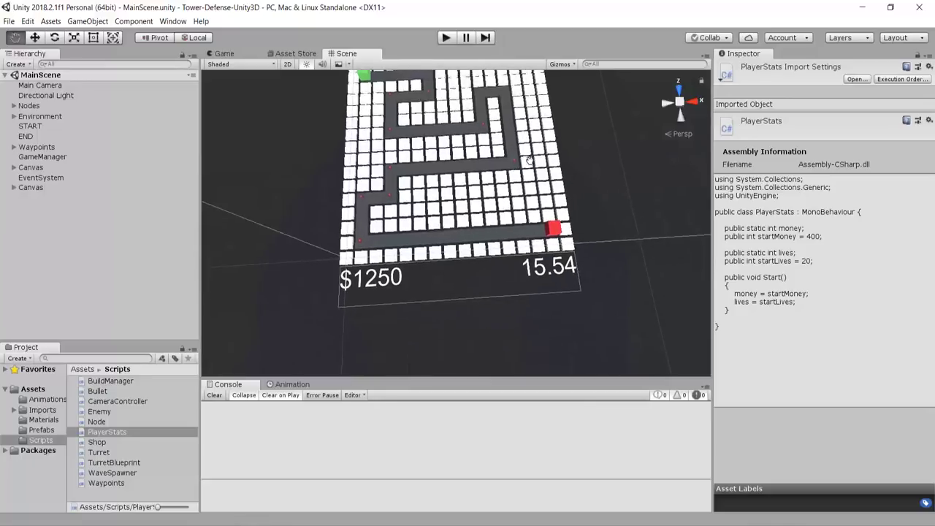
right_click_drag(529, 159, 549, 179)
middle_click_drag(526, 252, 535, 282)
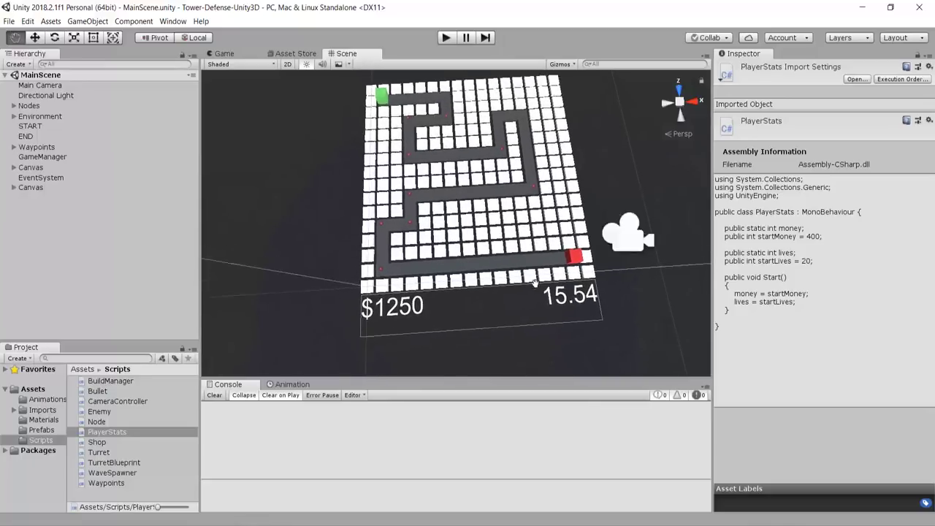
right_click_drag(535, 282, 577, 267)
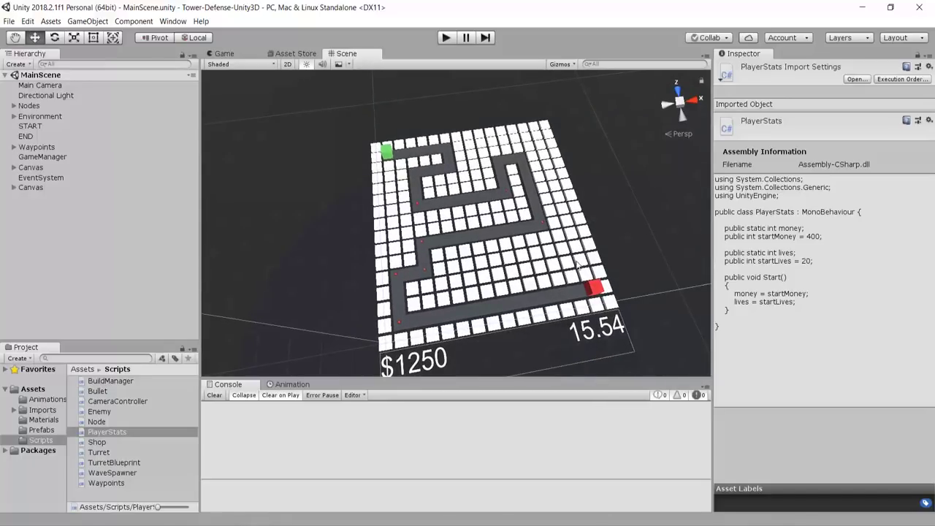
right_click_drag(577, 266, 552, 219)
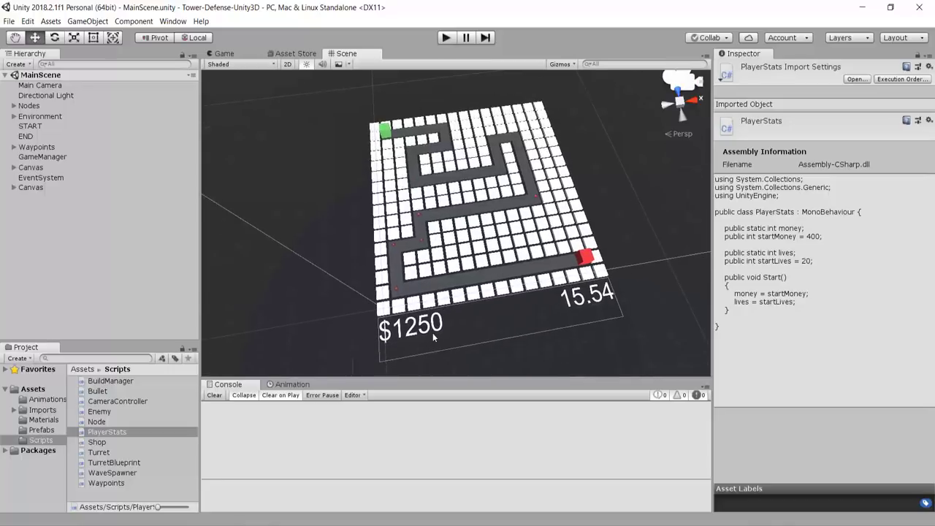
- Rename the world-space Canvas to BottomCanvas
double_click(31, 167)
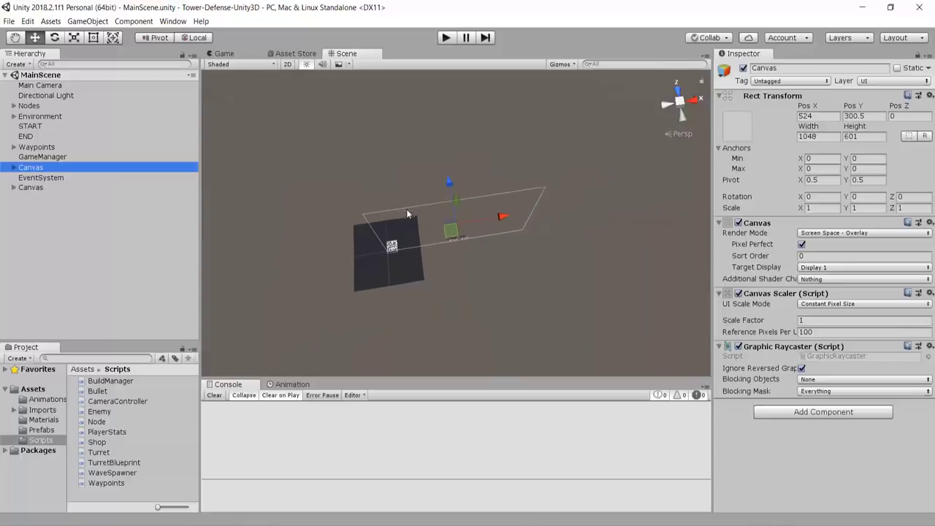
left_click(287, 63)
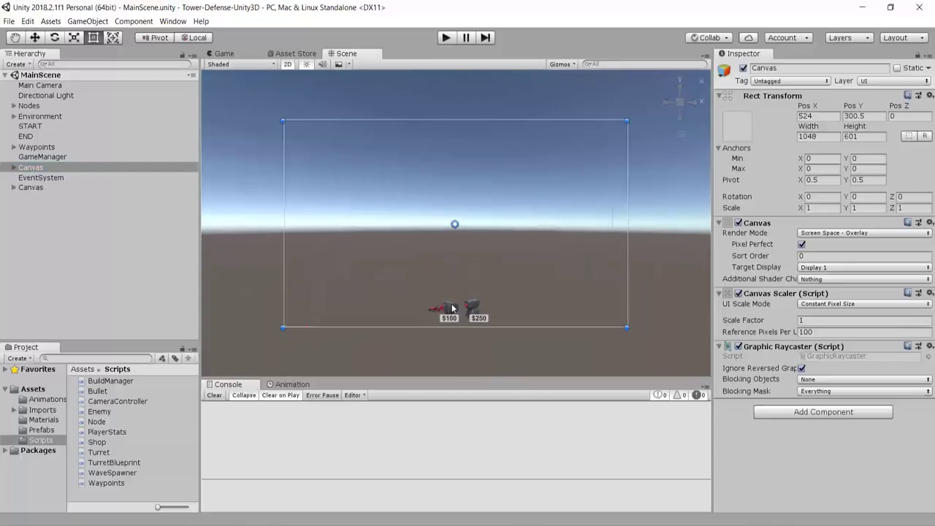
left_click(287, 63)
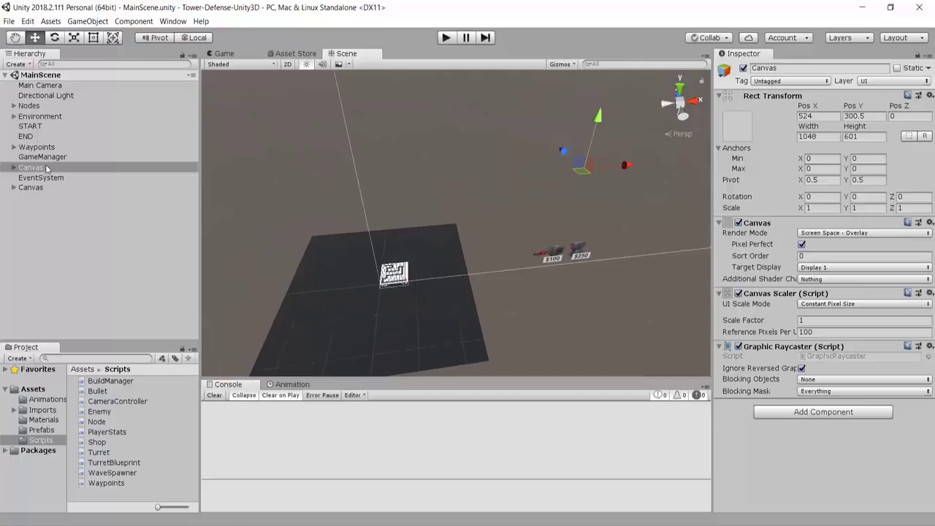
left_click(30, 187)
key("f")
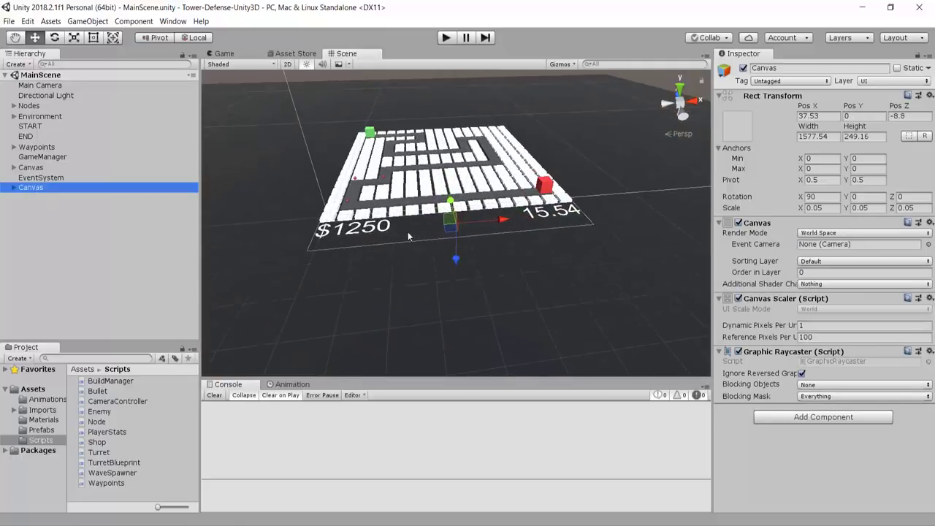
scroll(407, 231, "down", 5)
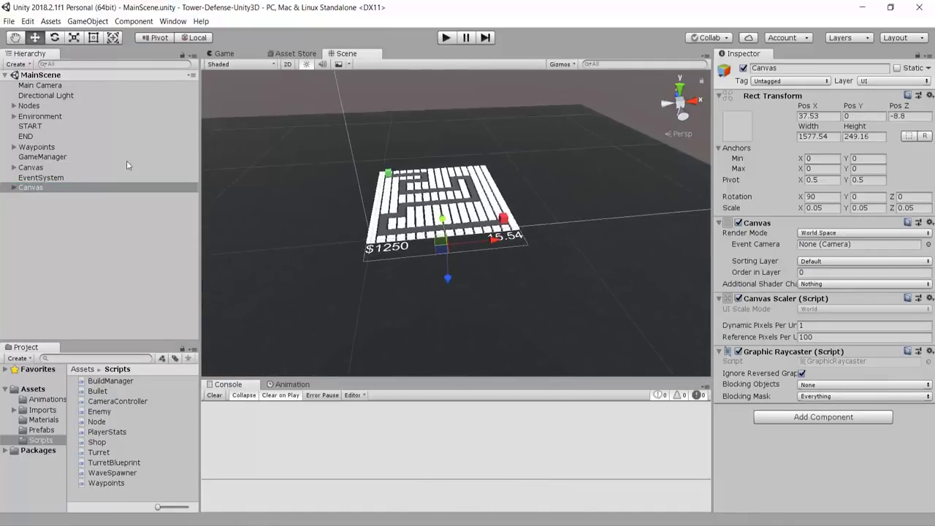
left_click(782, 68)
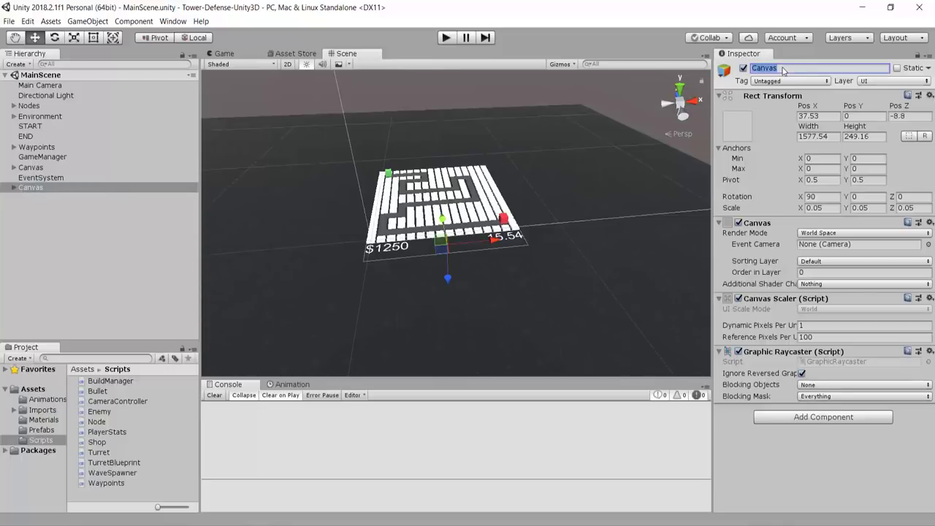
type("Bottom")
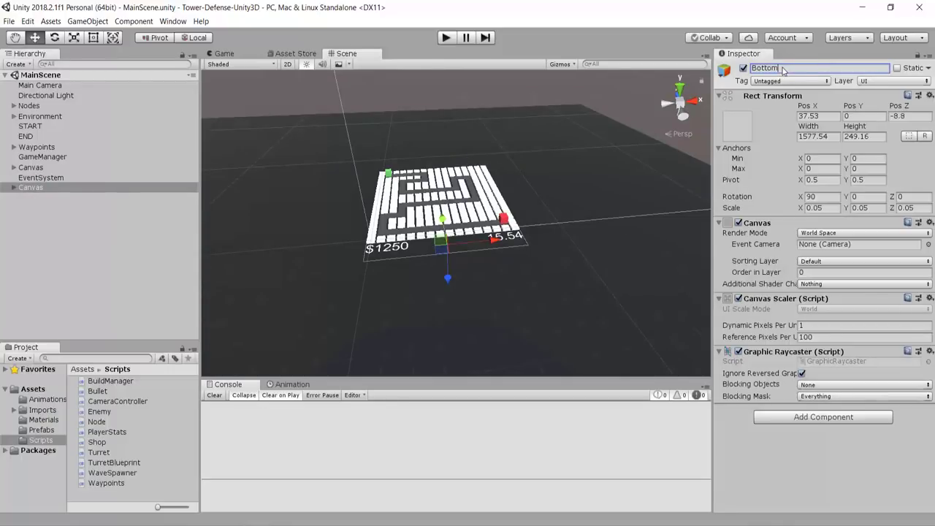
type("Canvas")
key("Return")
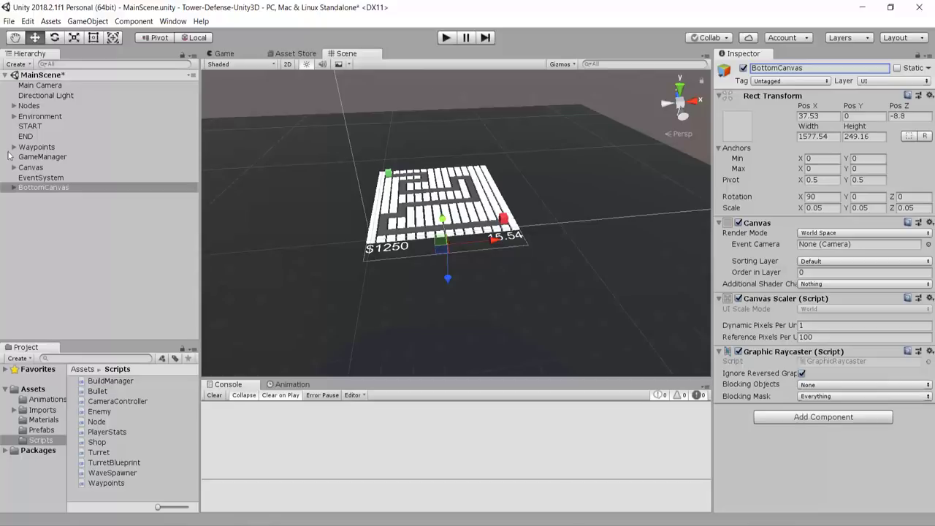
- Rename the screen-overlay Canvas to OverlayCanvas
left_click(52, 168)
left_click(769, 70)
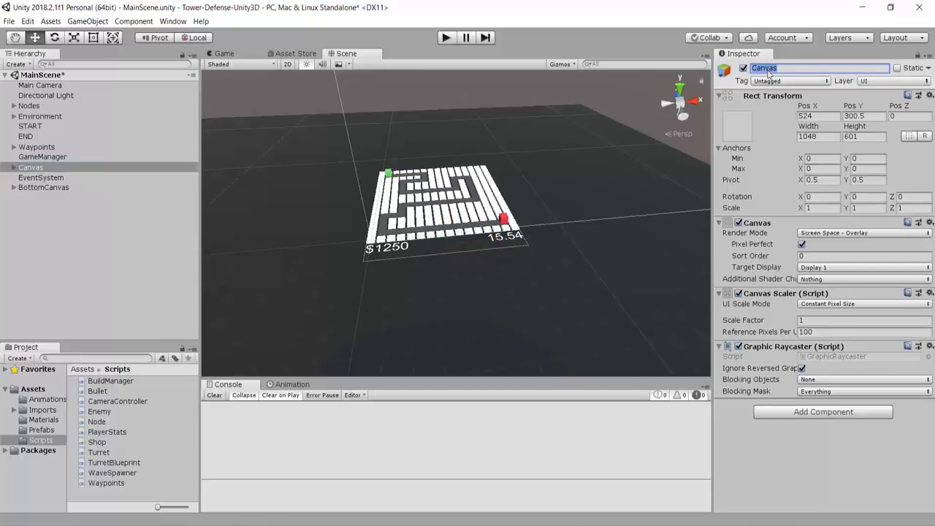
type("OverlayCanva")
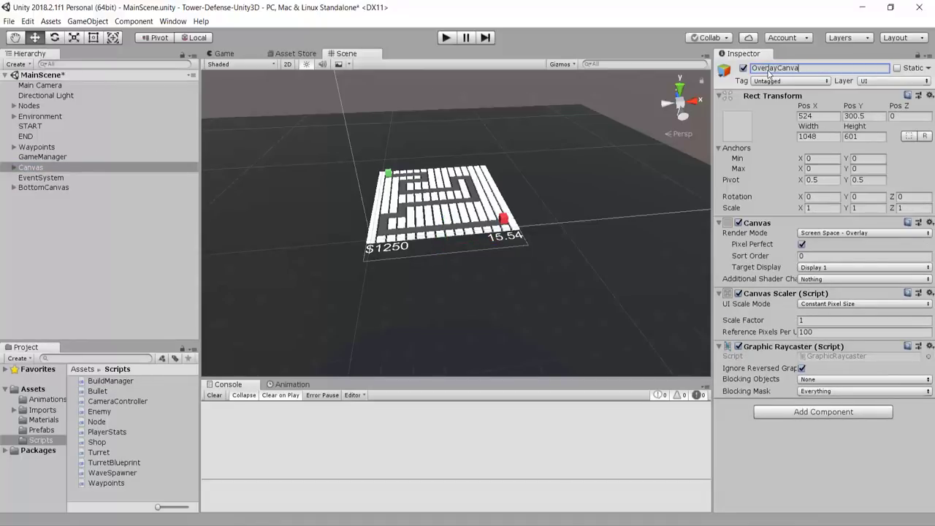
type("s")
key("Return")
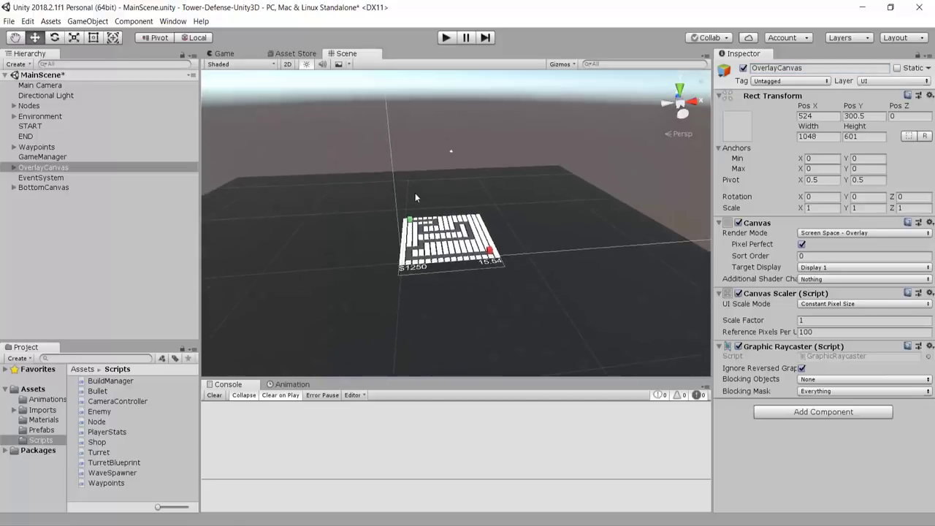
scroll(415, 193, "up", 5)
- Duplicate BottomCanvas and move the copy up to just above the map's top edge in Top view
left_click(37, 188)
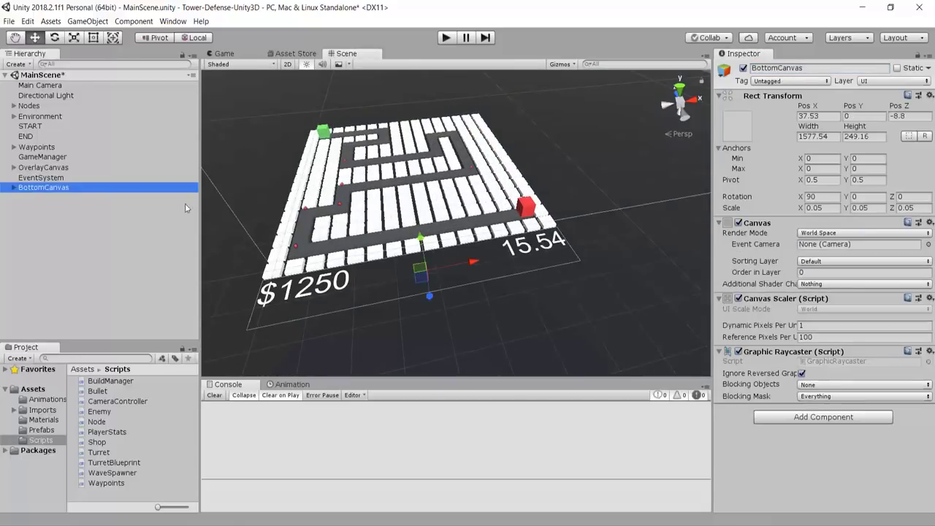
scroll(457, 226, "up", 2)
key("ctrl+d")
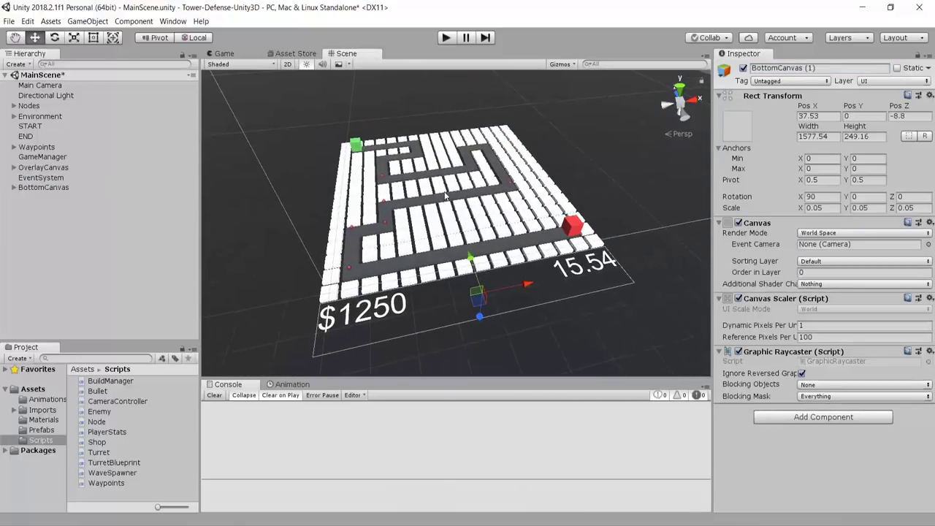
left_click(680, 89)
middle_click_drag(504, 118, 518, 167)
scroll(453, 272, "down", 3)
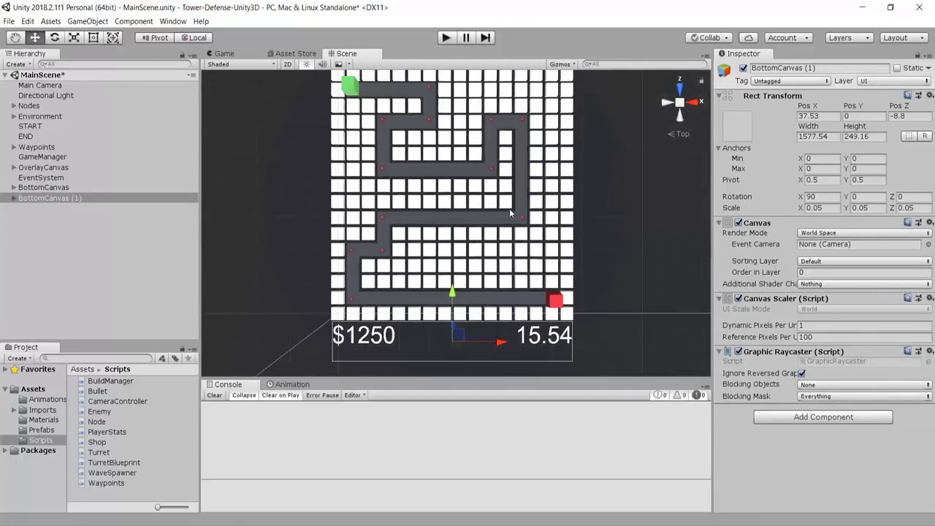
left_click_drag(452, 272, 487, 81)
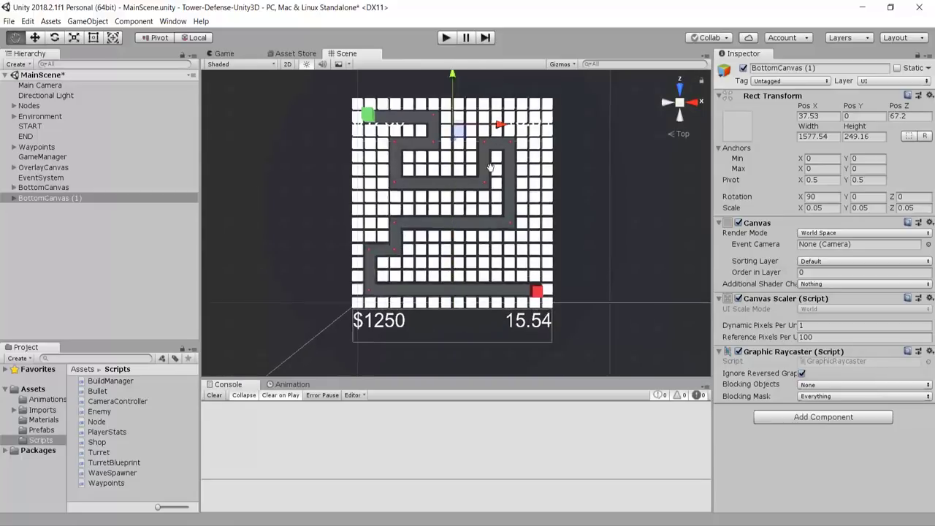
middle_click_drag(487, 81, 487, 194)
scroll(474, 197, "up", 2)
left_click_drag(456, 187, 462, 128)
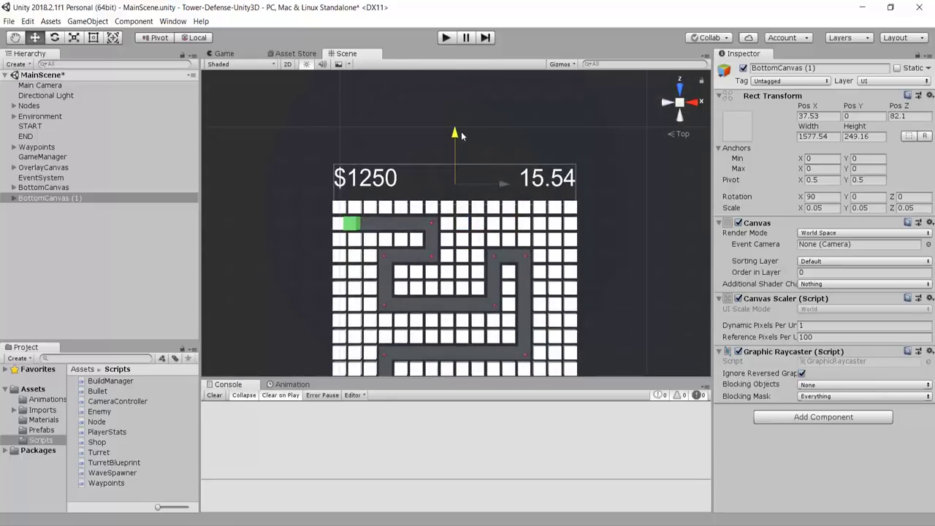
- Shorten the duplicate canvas with the Rect tool to height 178.72 and check it in the Game view
left_click(226, 55)
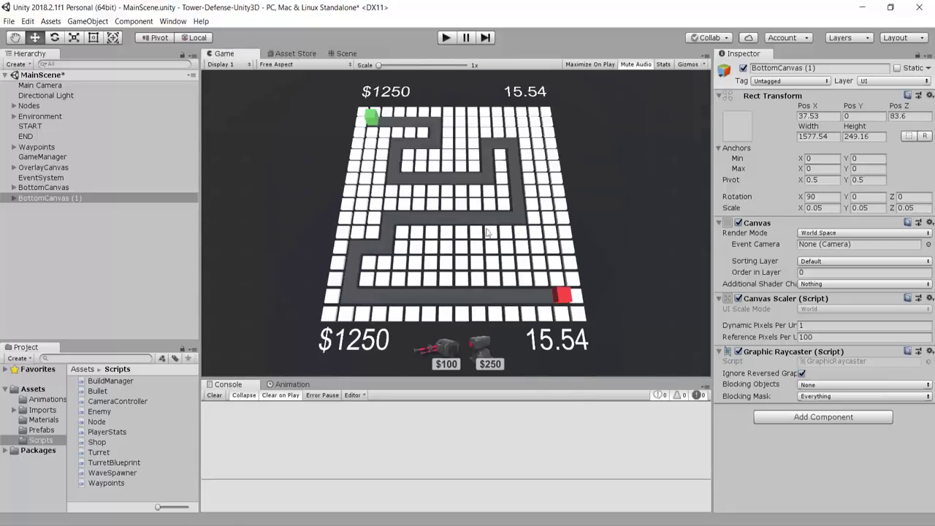
left_click(343, 53)
scroll(455, 178, "up", 3)
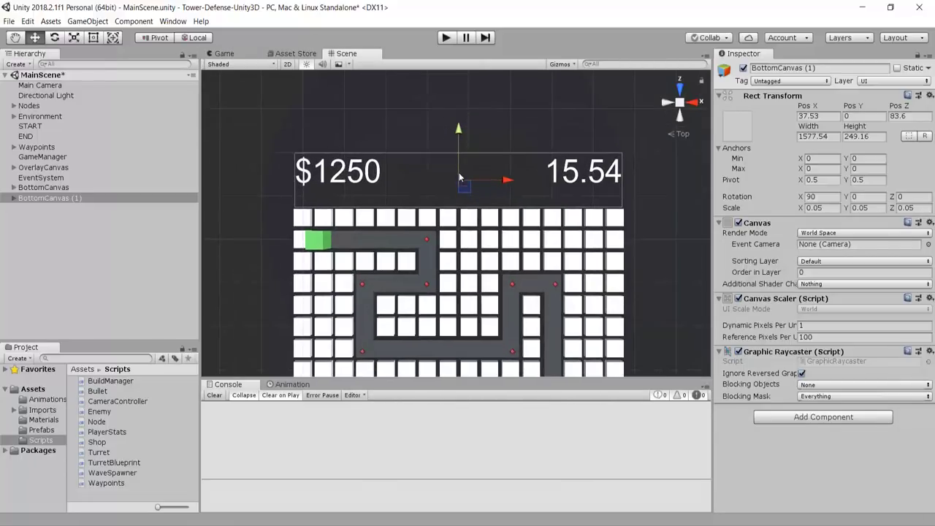
left_click(93, 38)
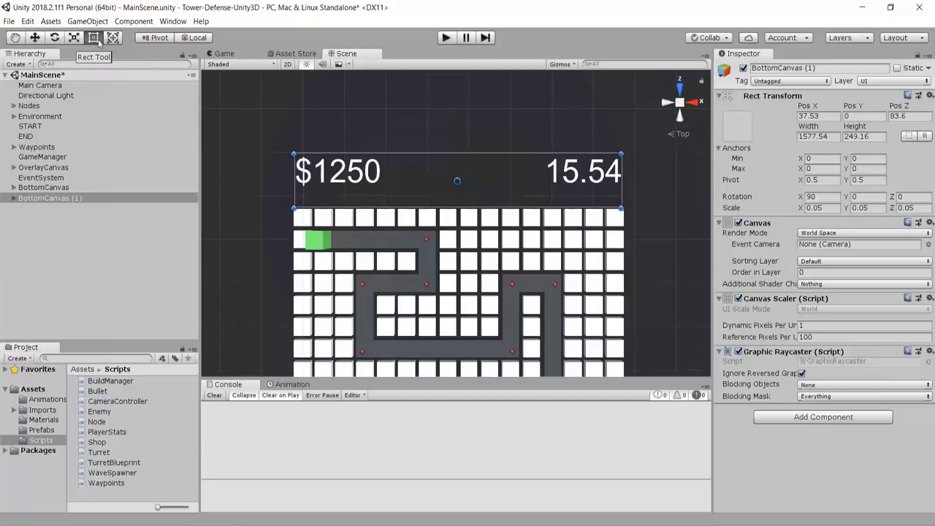
left_click_drag(436, 154, 433, 168)
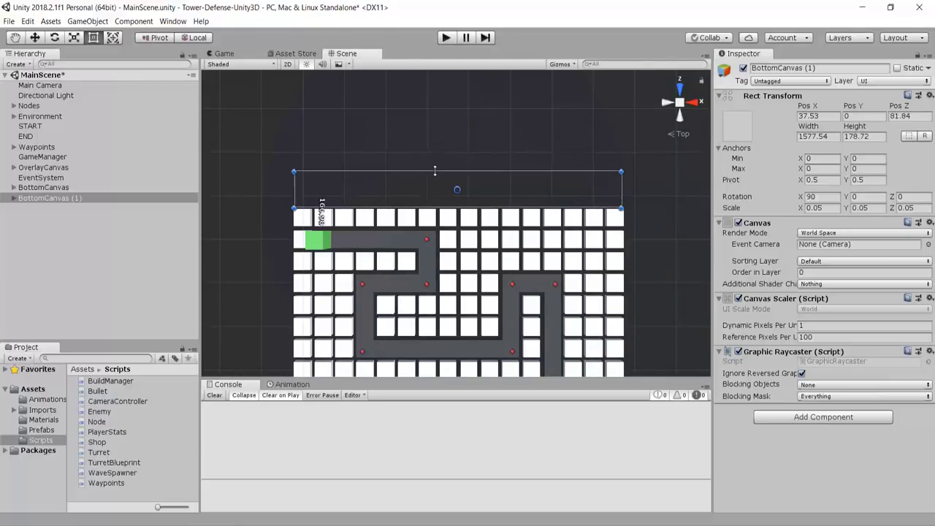
scroll(458, 219, "down", 2)
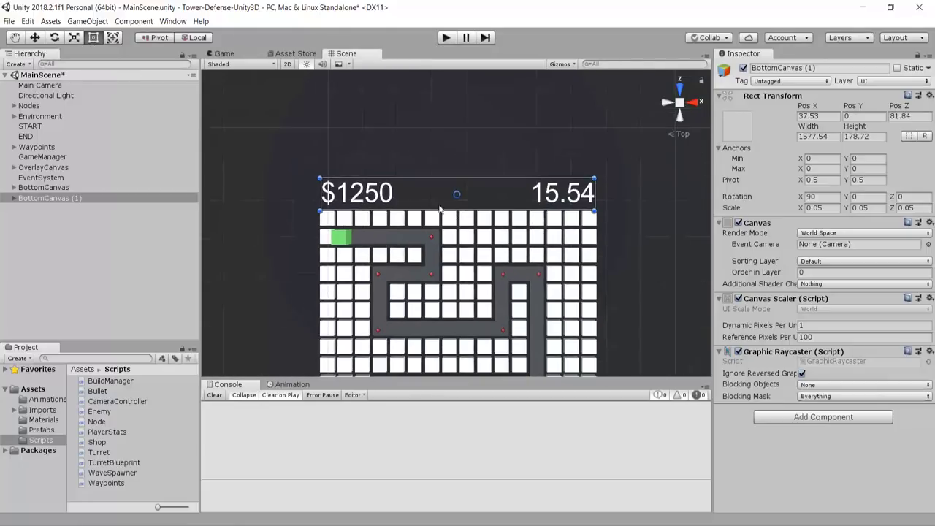
scroll(441, 210, "down", 2)
left_click(225, 54)
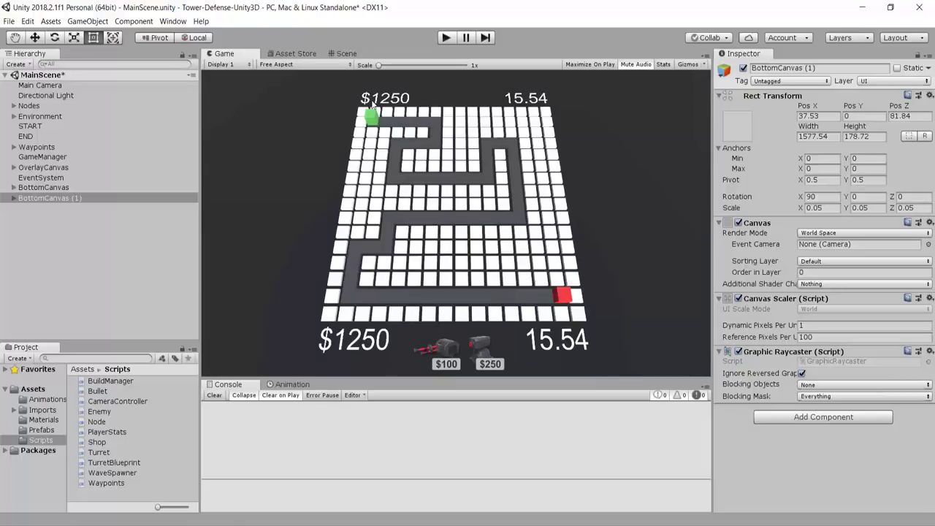
- Rename the copy to TopCanvas and delete its Money text child
left_click(805, 69)
type("TopCan")
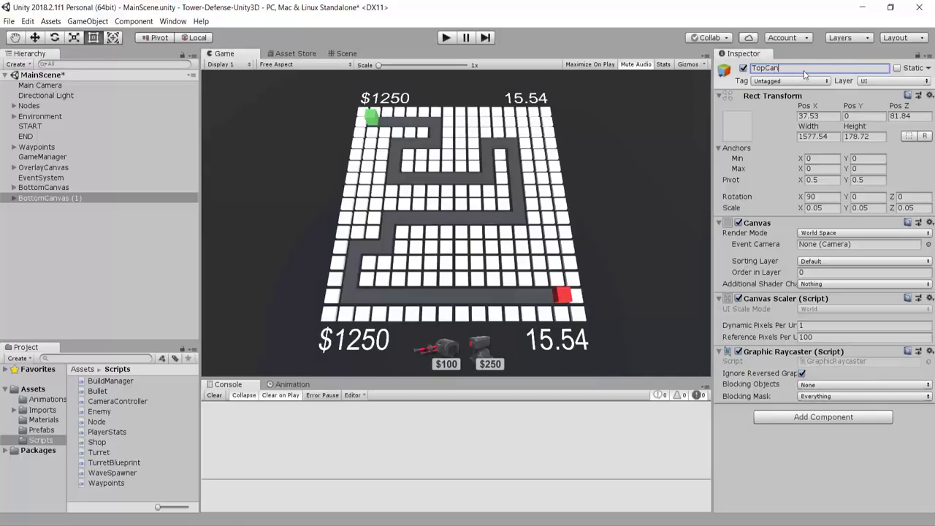
type("vas")
key("Return")
left_click(346, 54)
middle_click_drag(430, 189, 441, 271)
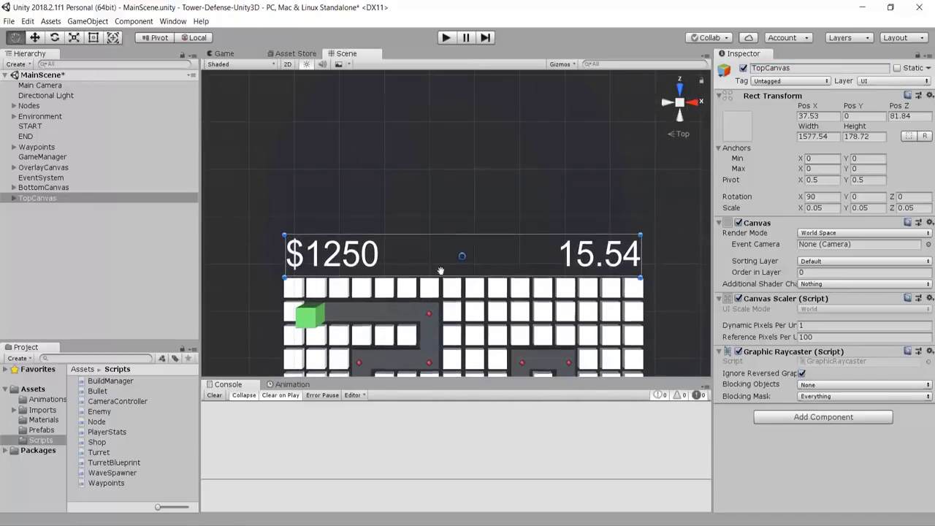
left_click(57, 198)
scroll(461, 206, "down", 1)
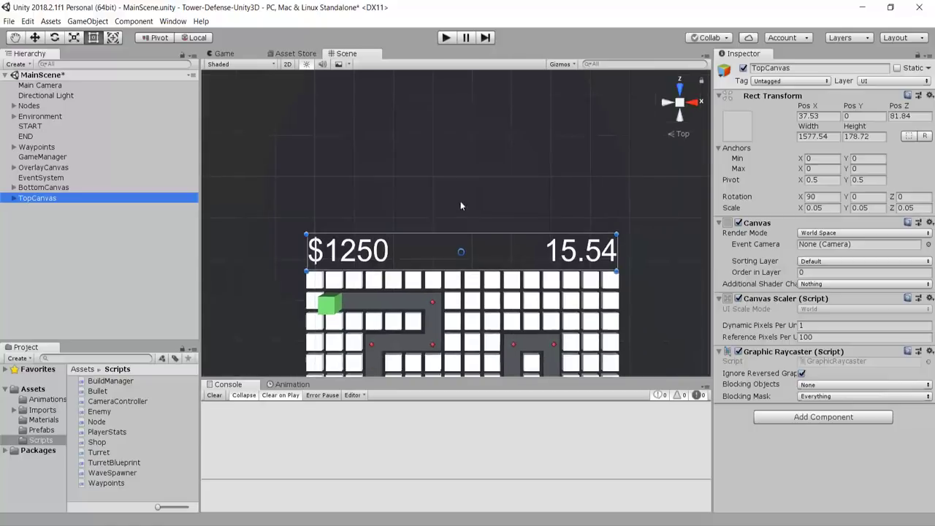
left_click(13, 198)
left_click(109, 208)
key("Delete")
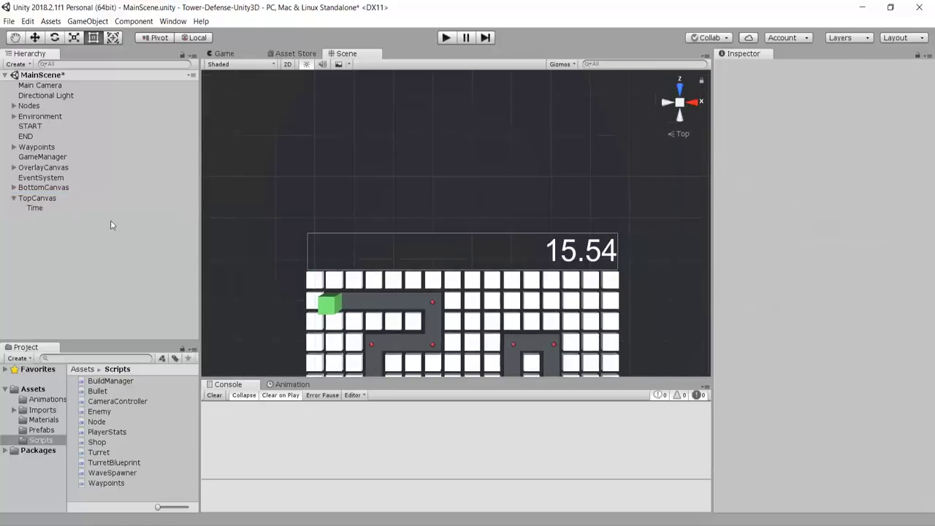
- Align the Time text center and bottom, then preview the 15.54 timer in the Game view
left_click(35, 212)
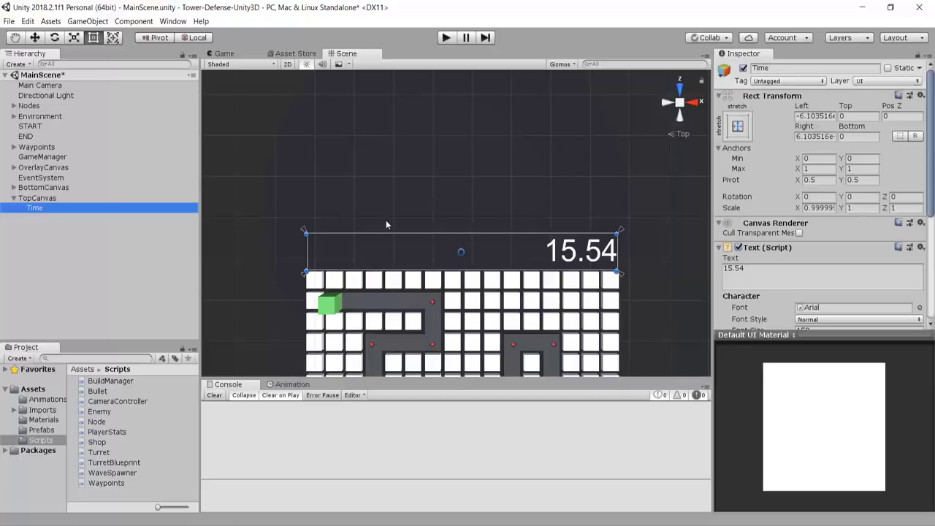
middle_click_drag(387, 224, 372, 220)
scroll(789, 196, "down", 5)
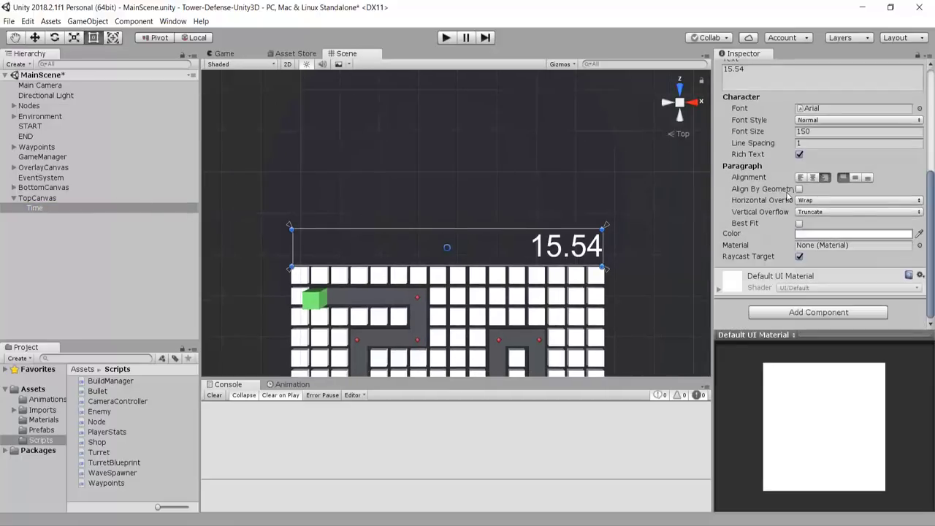
scroll(815, 219, "up", 2)
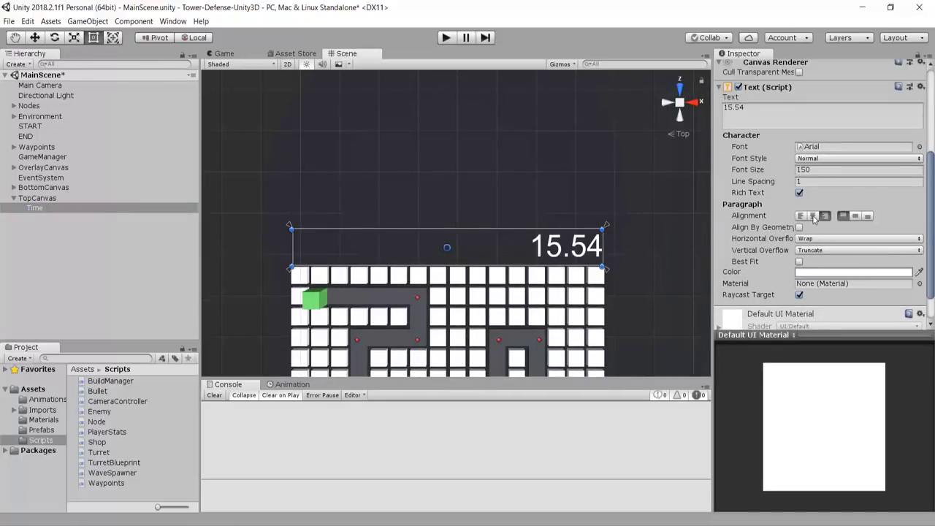
left_click(812, 216)
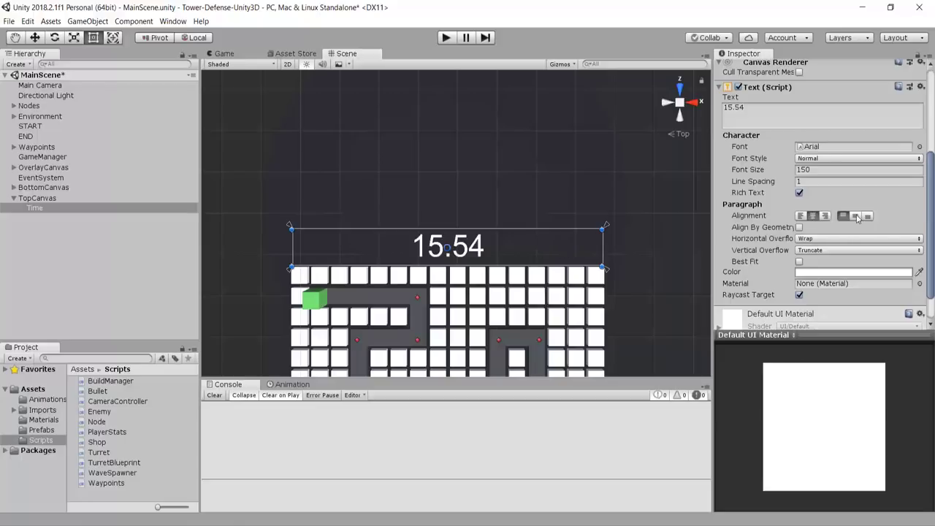
left_click(867, 217)
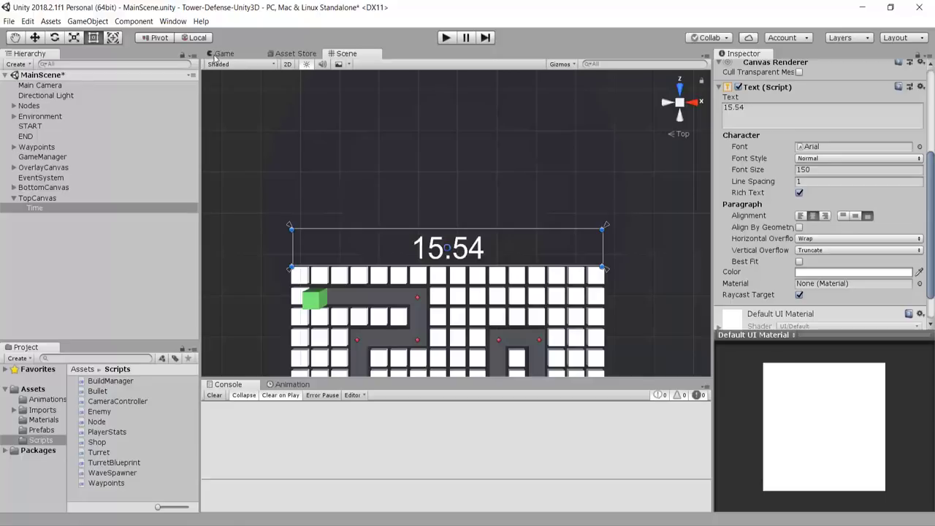
left_click(218, 55)
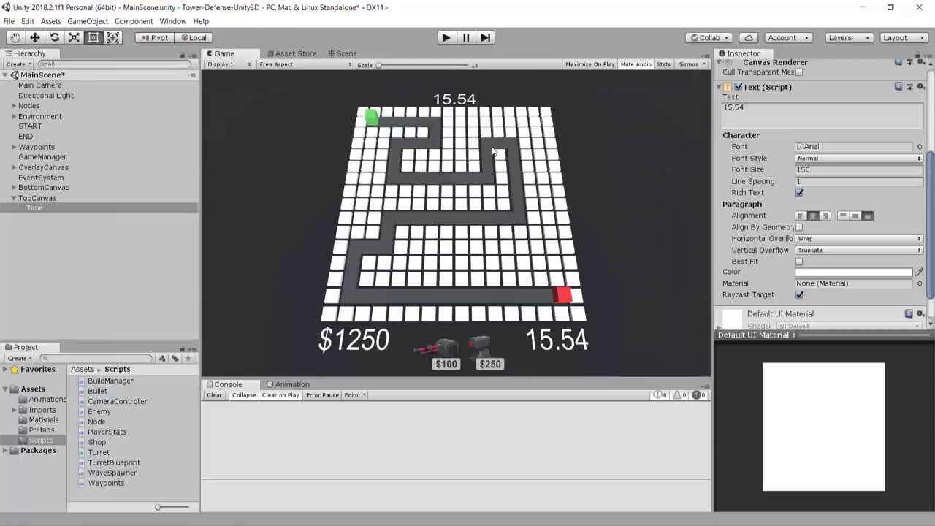
left_click(347, 55)
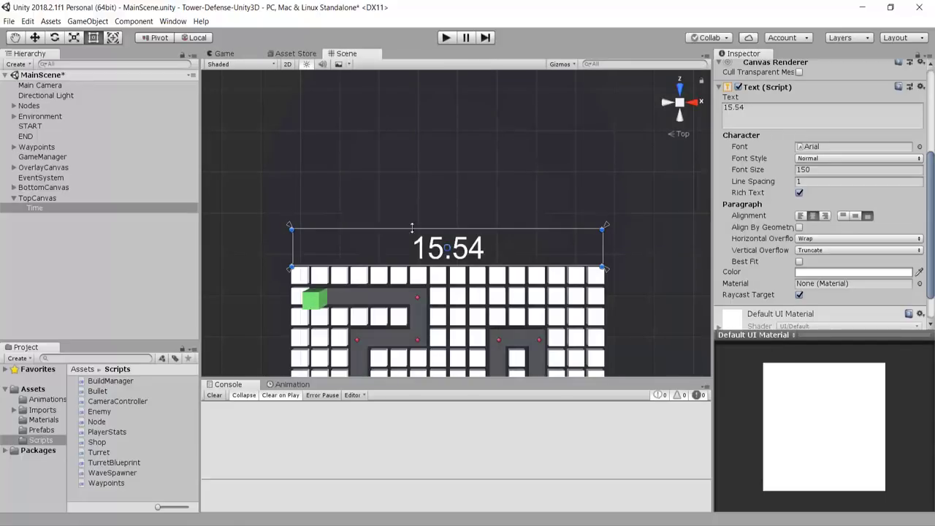
- Make TopCanvas taller and give the Time text Normal font style at size 237
left_click(44, 198)
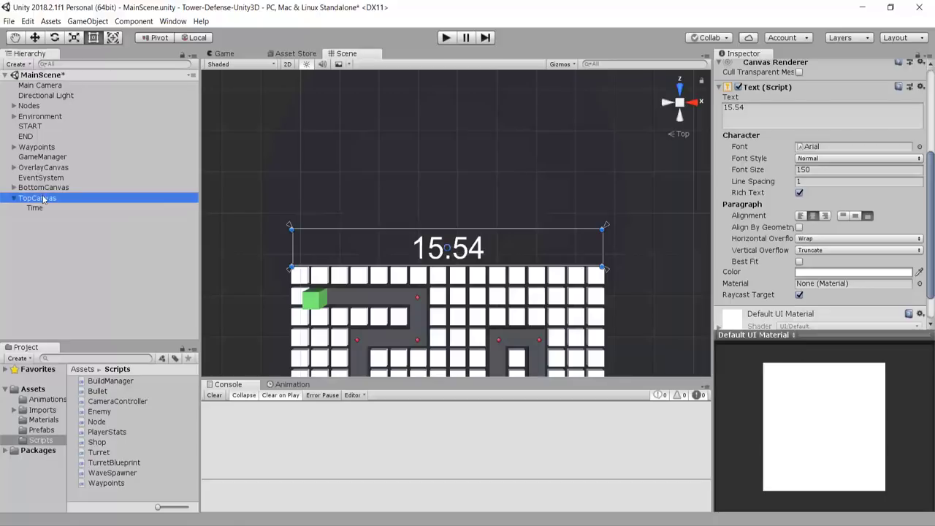
left_click(90, 36)
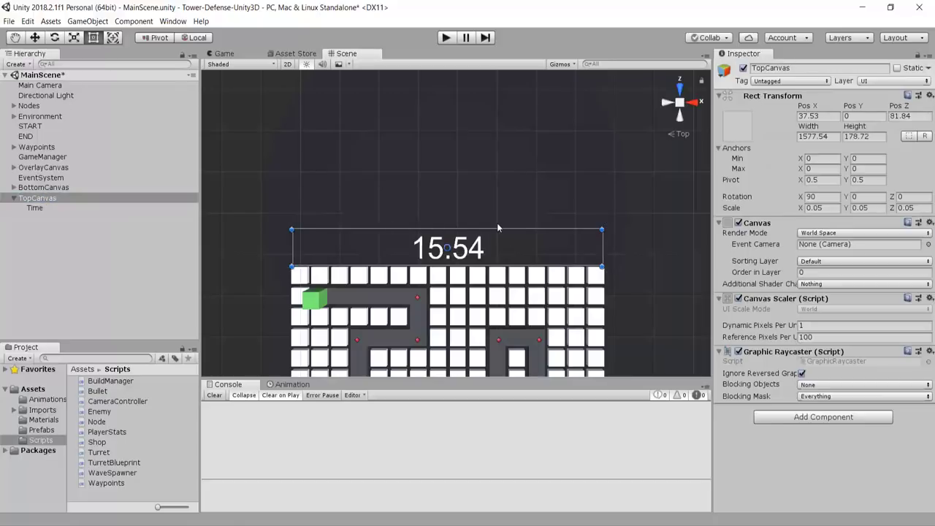
left_click_drag(497, 229, 499, 172)
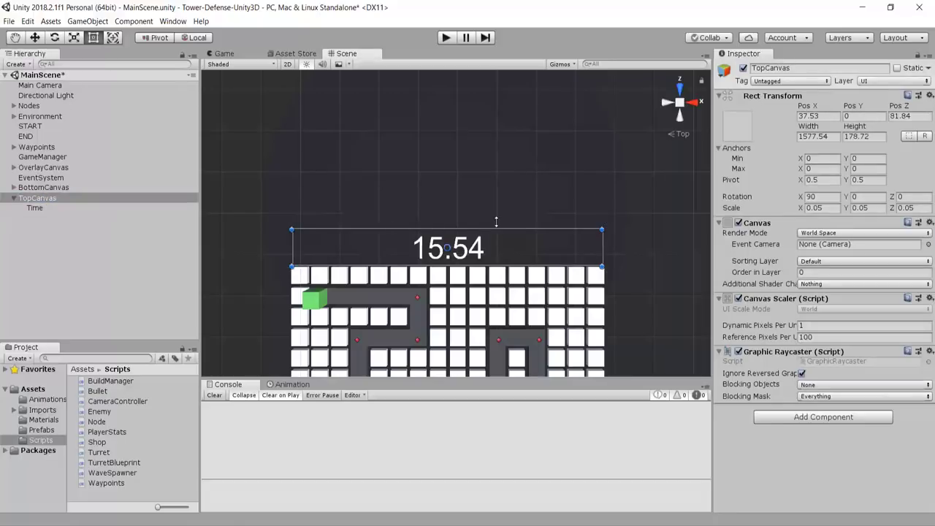
left_click(33, 208)
scroll(828, 220, "down", 3)
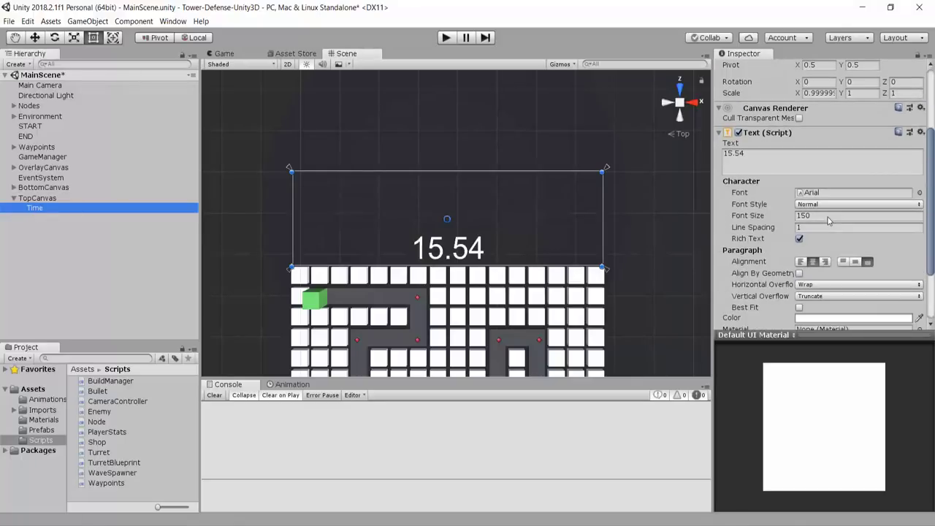
left_click(821, 205)
left_click(824, 217)
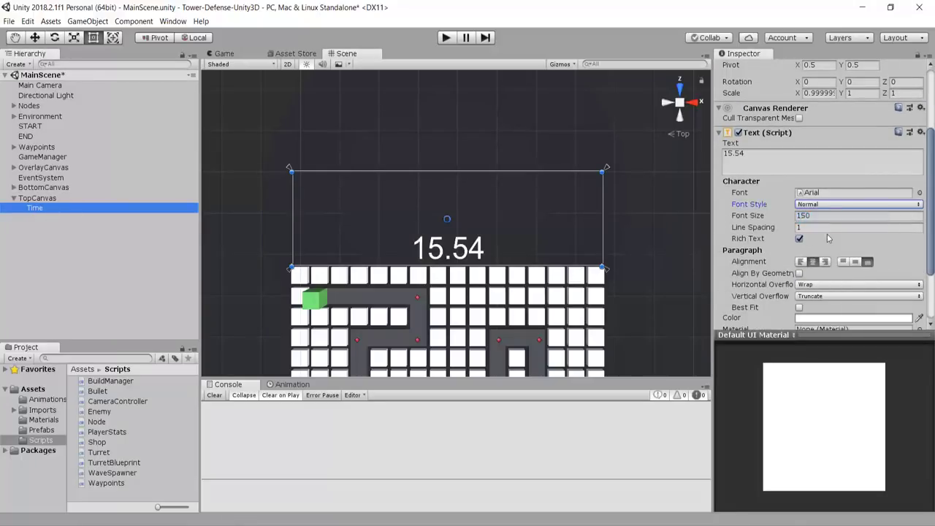
left_click_drag(765, 219, 837, 225)
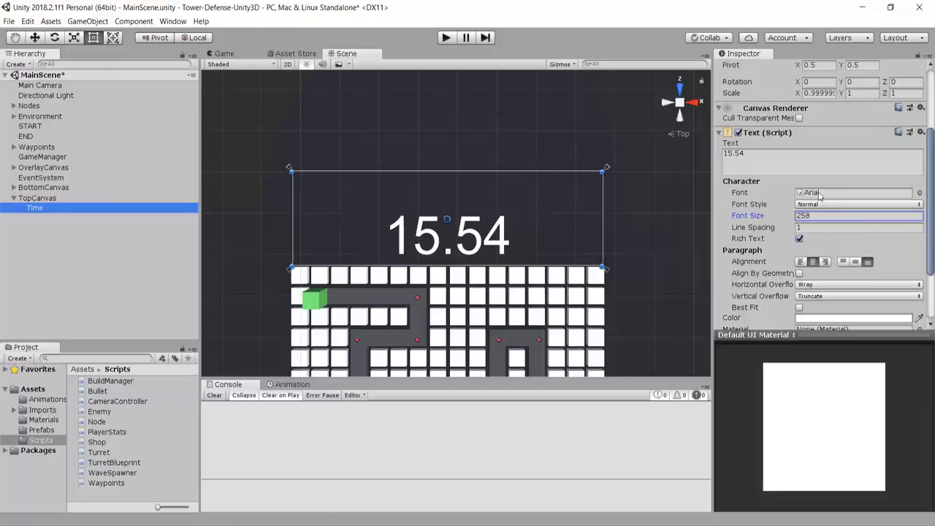
- Change the label text to '20 Lives' and preview it in the Game view
left_click(777, 165)
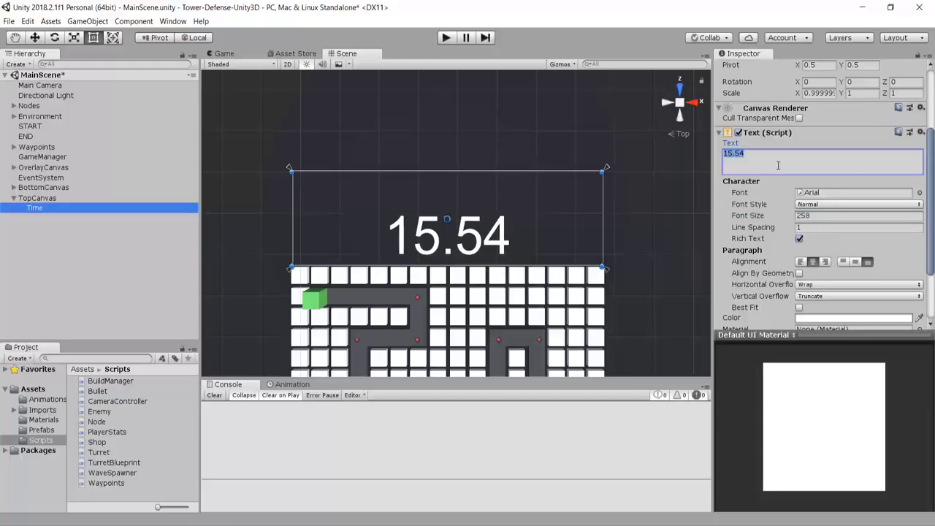
type("02")
key("BackSpace")
key("BackSpace")
type("0")
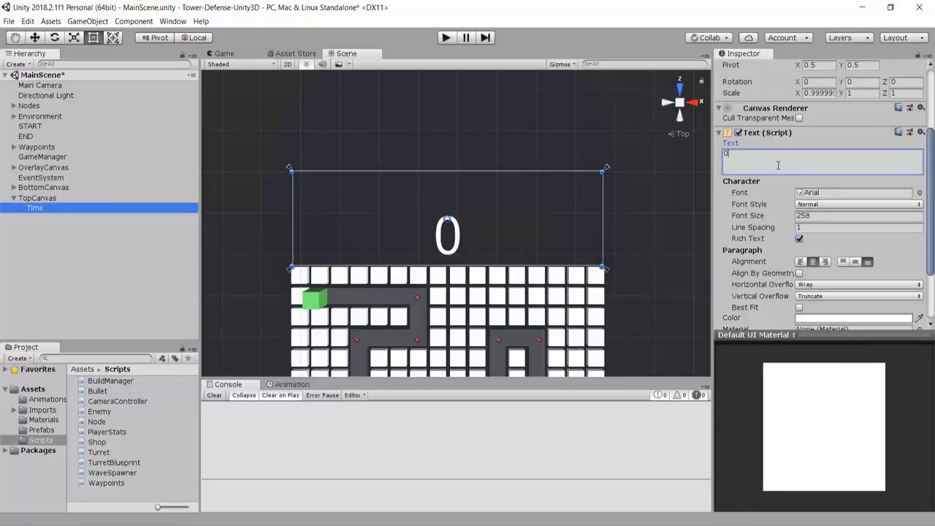
key("BackSpace")
type("20 L")
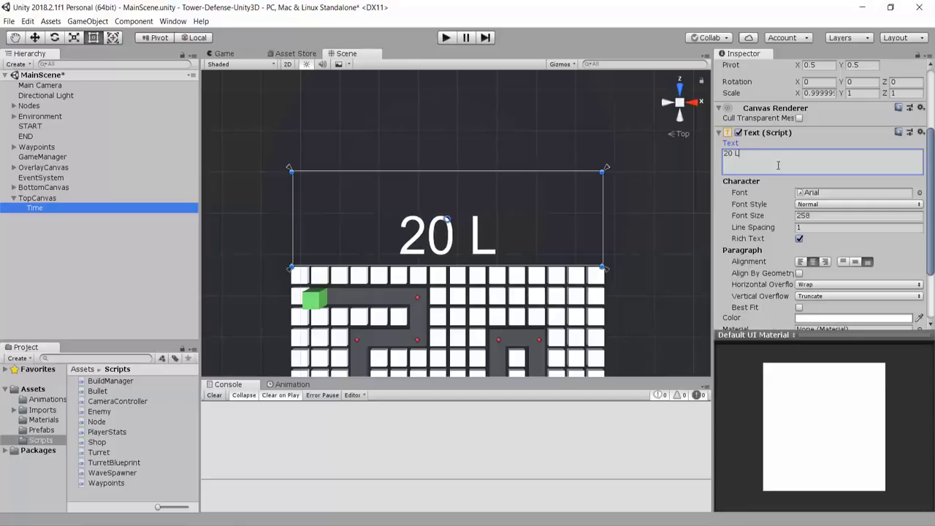
type("ives")
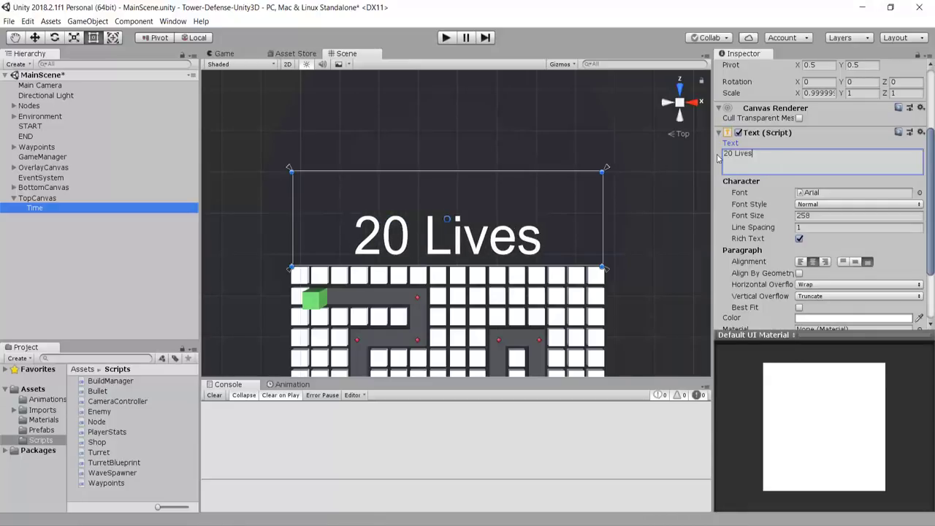
left_click(219, 54)
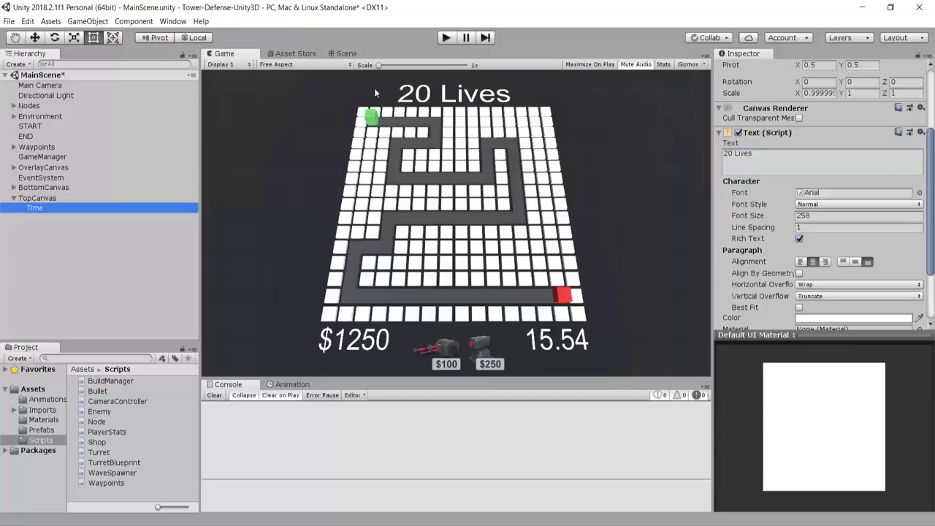
- Increase the 20 Lives label's font size to 300 and check it in the Game view
left_click(338, 55)
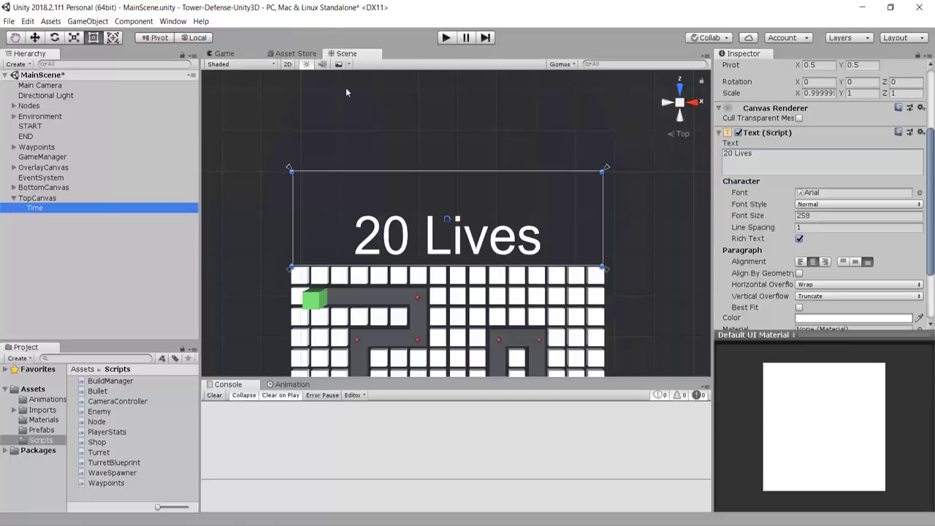
left_click(780, 219)
type("300")
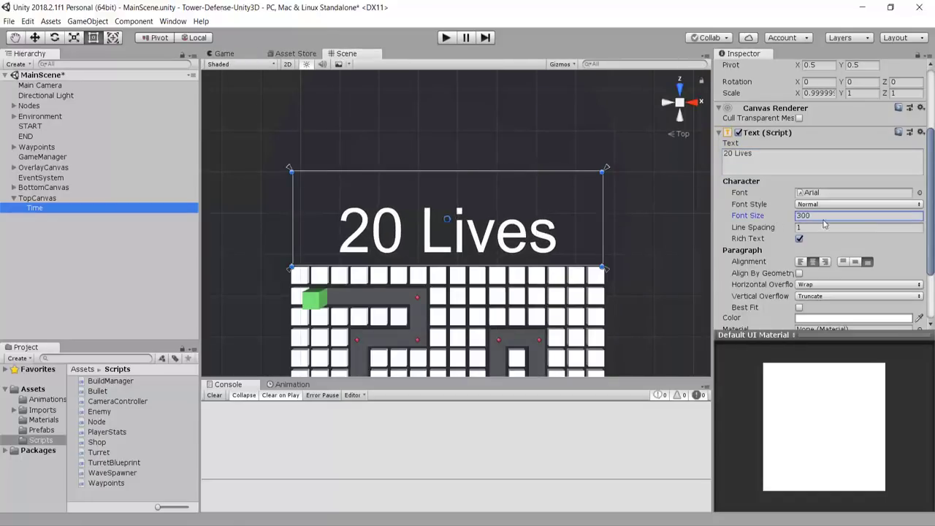
left_click_drag(780, 219, 862, 226)
scroll(579, 209, "down", 1)
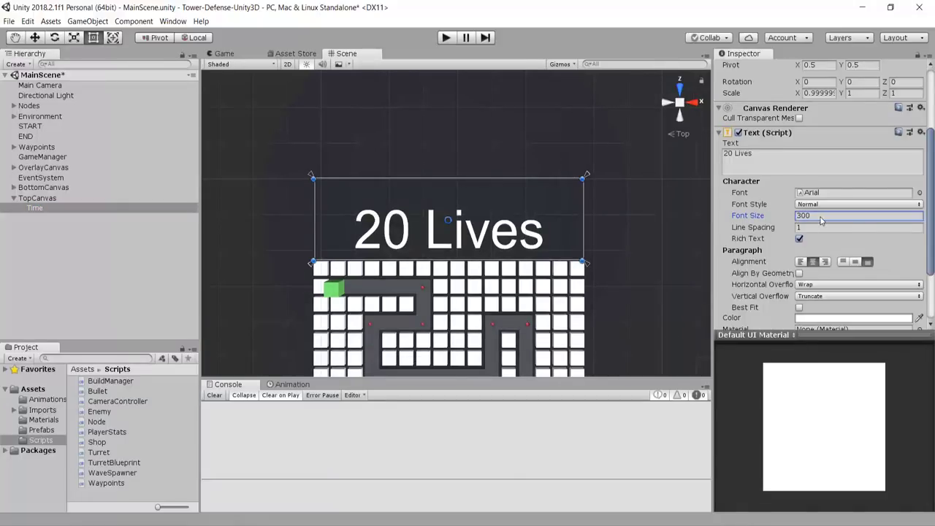
left_click(222, 55)
left_click(343, 54)
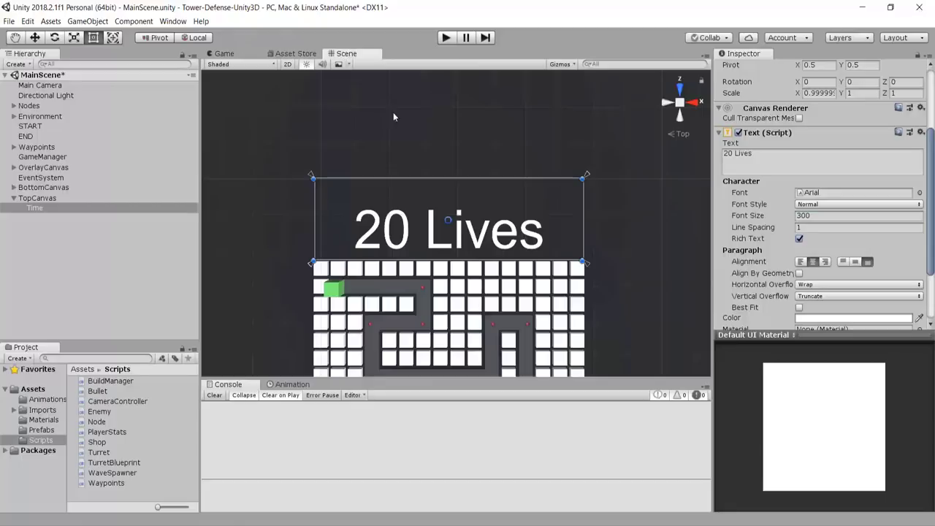
- Set TopCanvas scale to 0.08 on X, Y and Z and move it up above the board
left_click(44, 199)
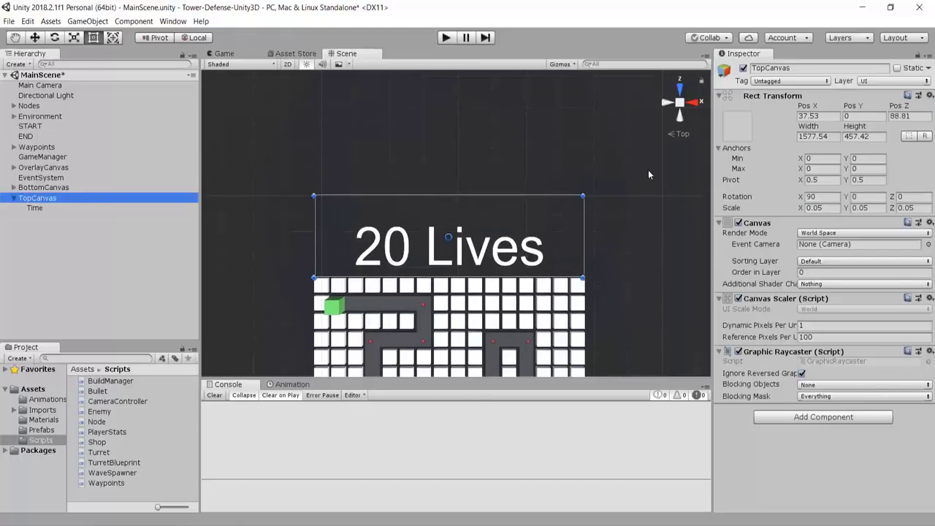
left_click(825, 208)
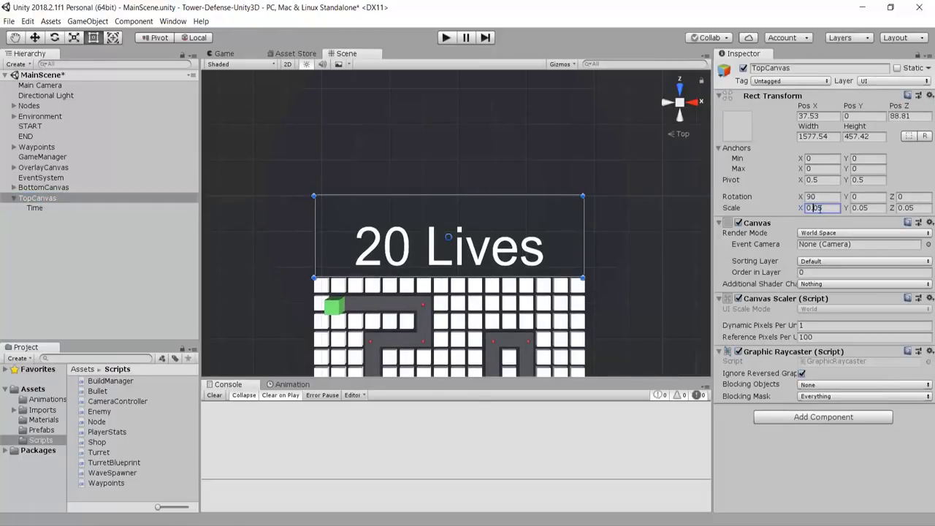
left_click(830, 208)
key("BackSpace")
type("8")
key("Return")
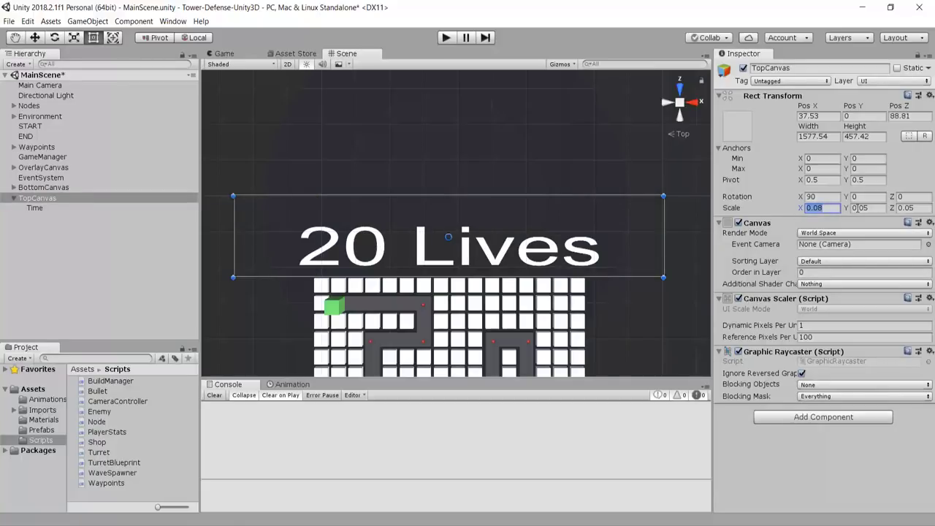
key("Tab")
type("0.08")
key("Tab")
type("0.08")
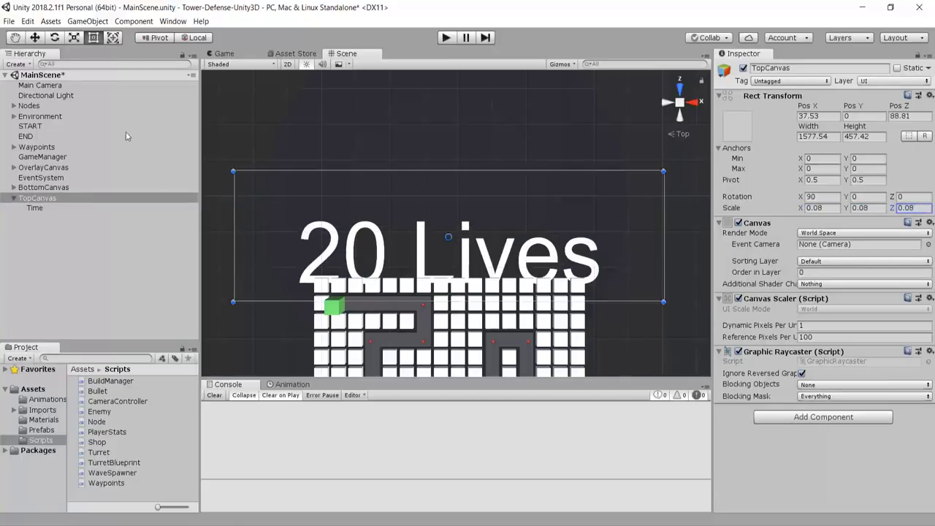
left_click_drag(475, 253, 486, 238)
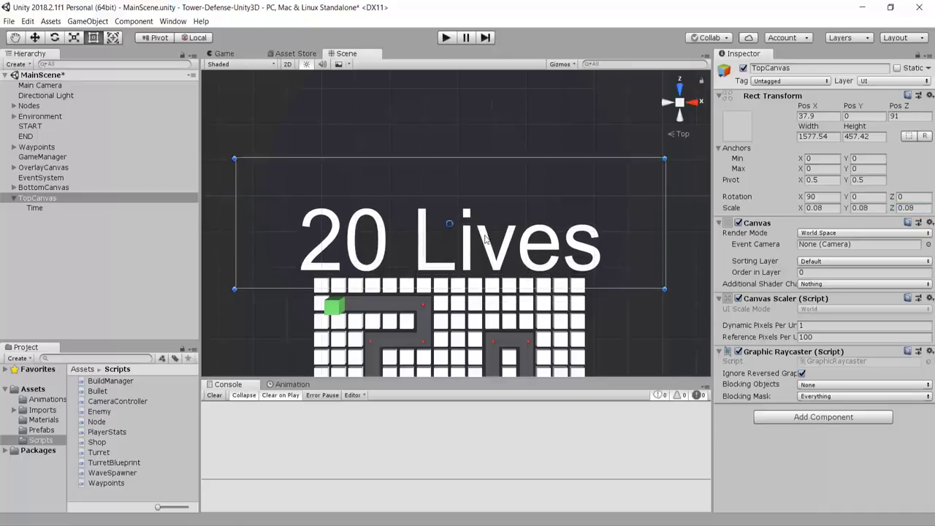
- Trim TopCanvas's sides and bottom to width 999.06, height 435.1, checking the Game view
left_click(34, 208)
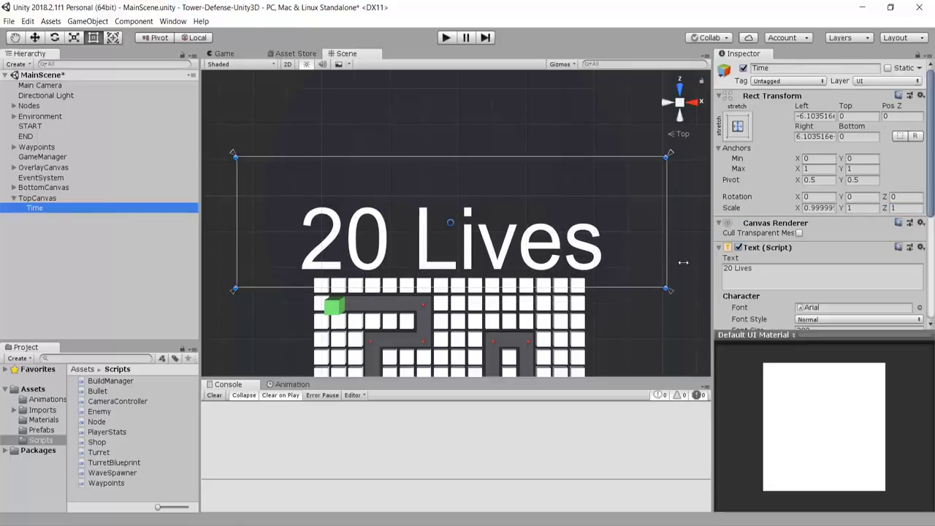
scroll(818, 268, "down", 3)
left_click_drag(776, 217, 757, 227)
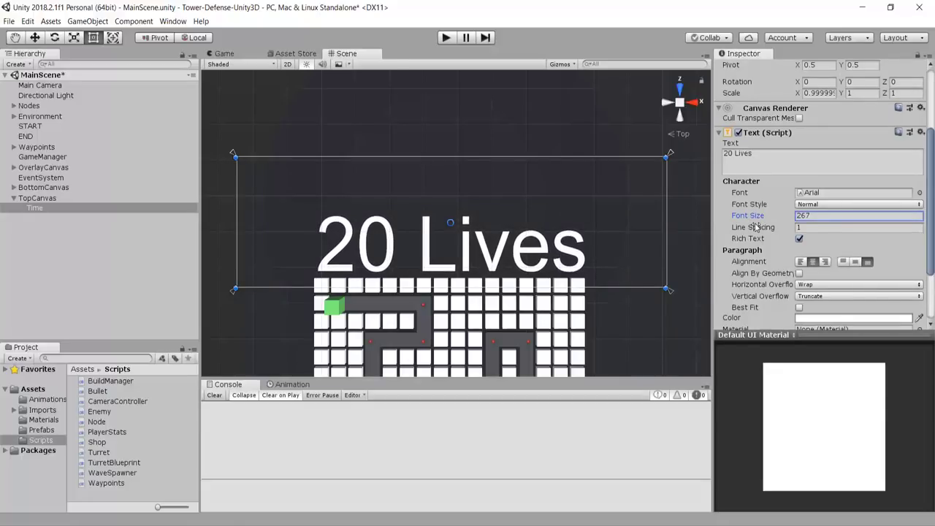
left_click(38, 198)
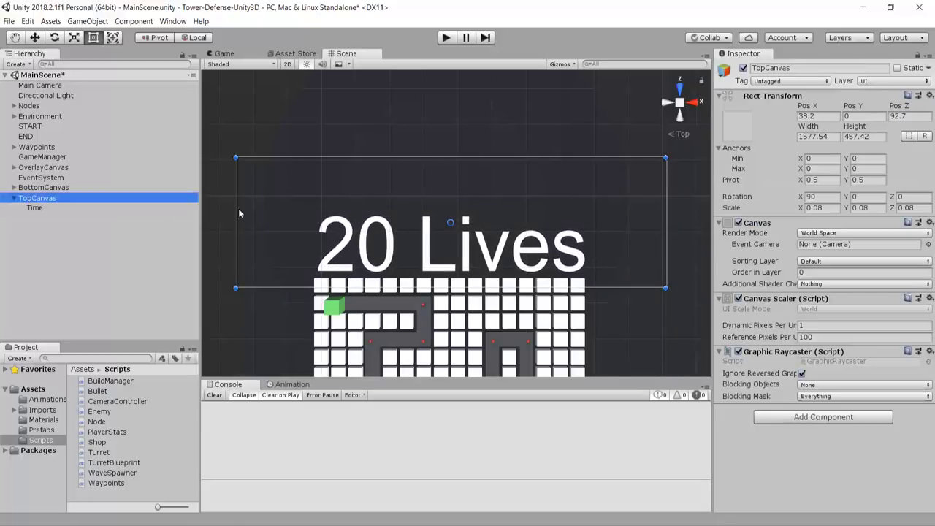
left_click_drag(238, 212, 333, 227)
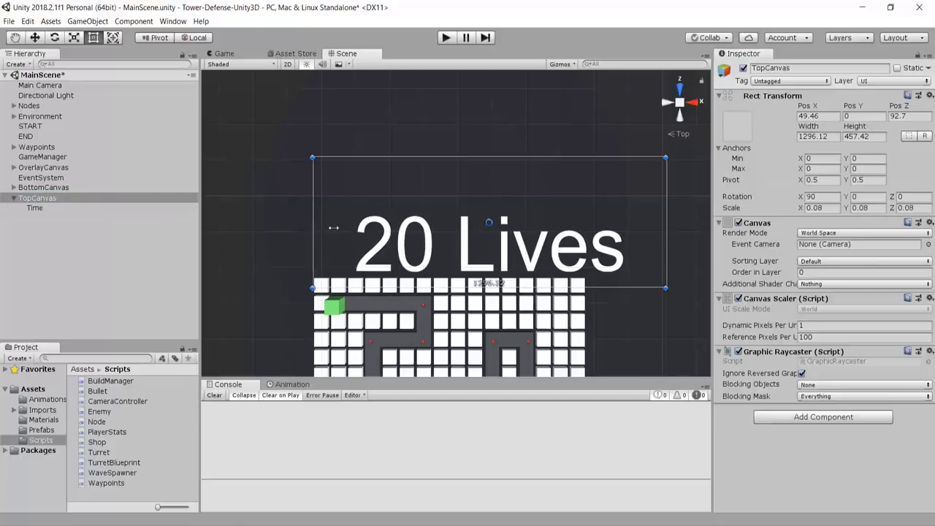
left_click_drag(666, 220, 587, 231)
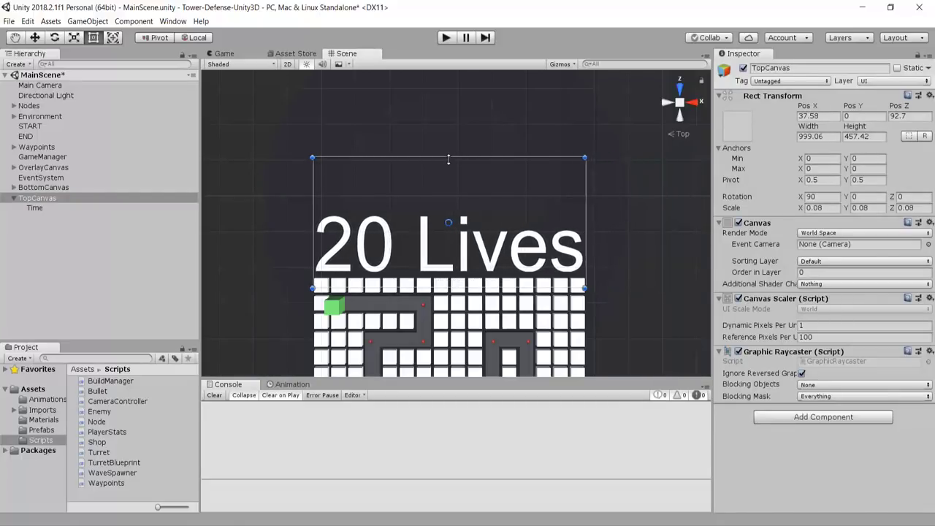
left_click(221, 56)
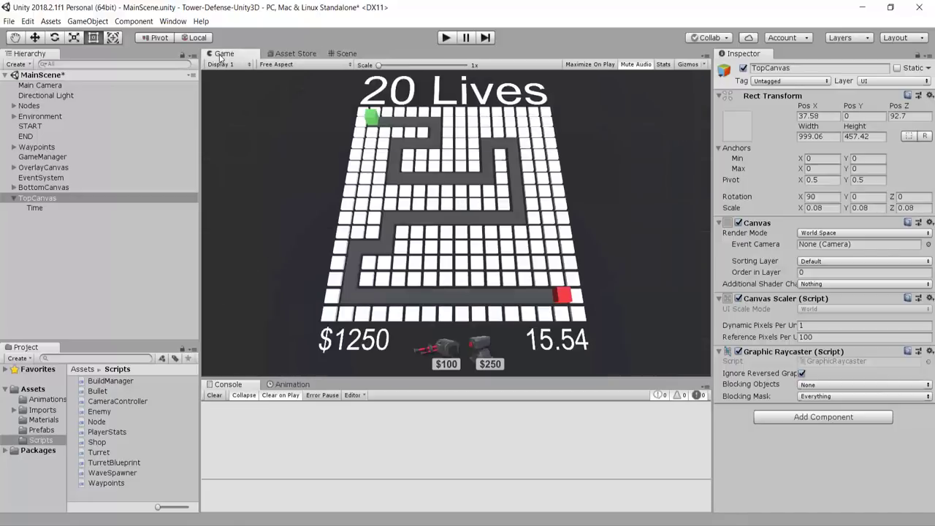
left_click(346, 53)
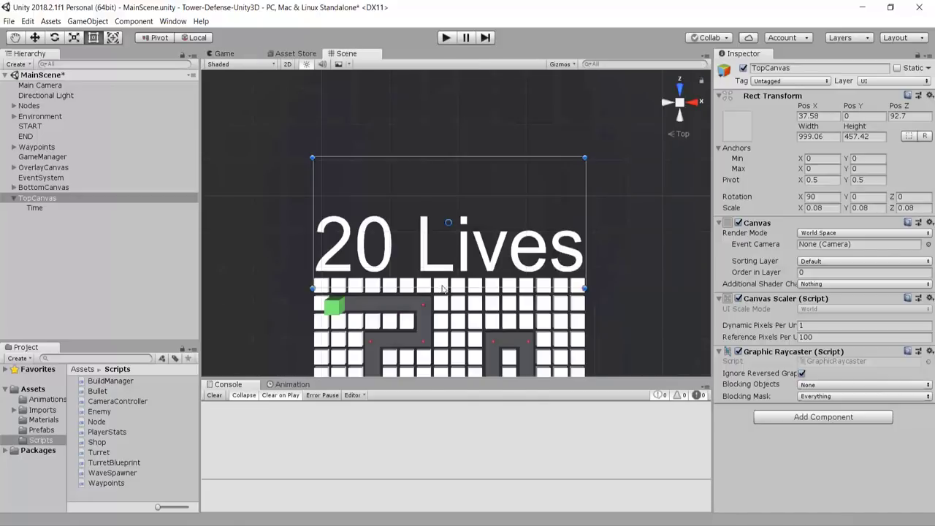
left_click_drag(442, 287, 442, 281)
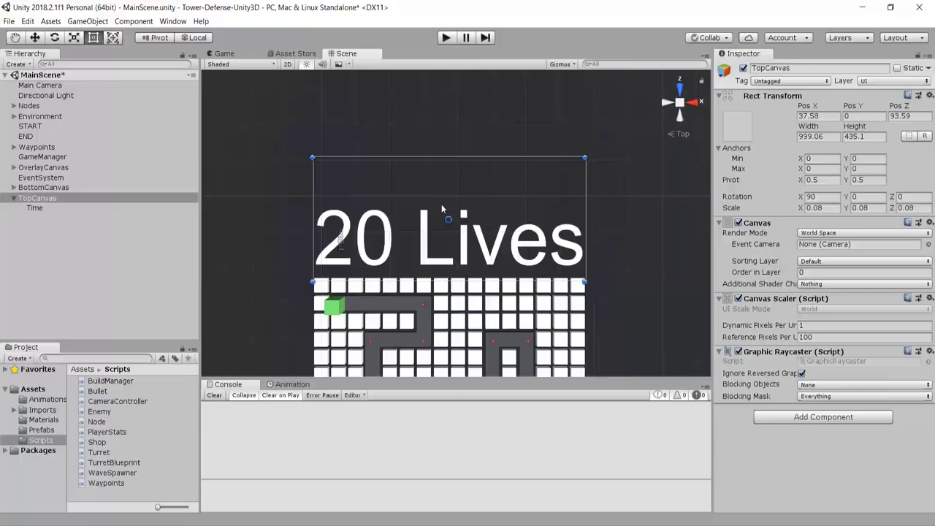
left_click(221, 55)
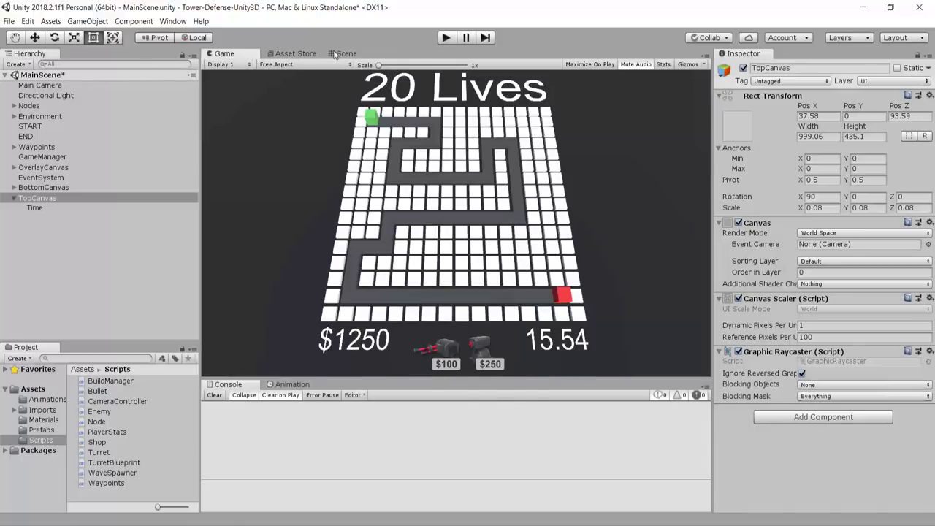
- Nudge the Main Camera (Y 82.23, Z -0.28) so the board and 20 Lives label frame well
left_click(342, 54)
double_click(40, 85)
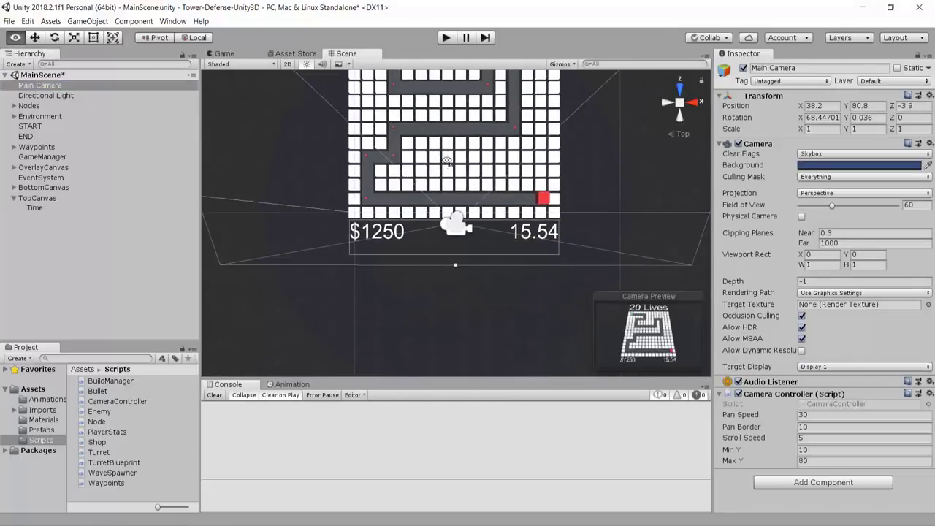
left_click_drag(319, 148, 463, 244, "alt")
left_click(221, 53)
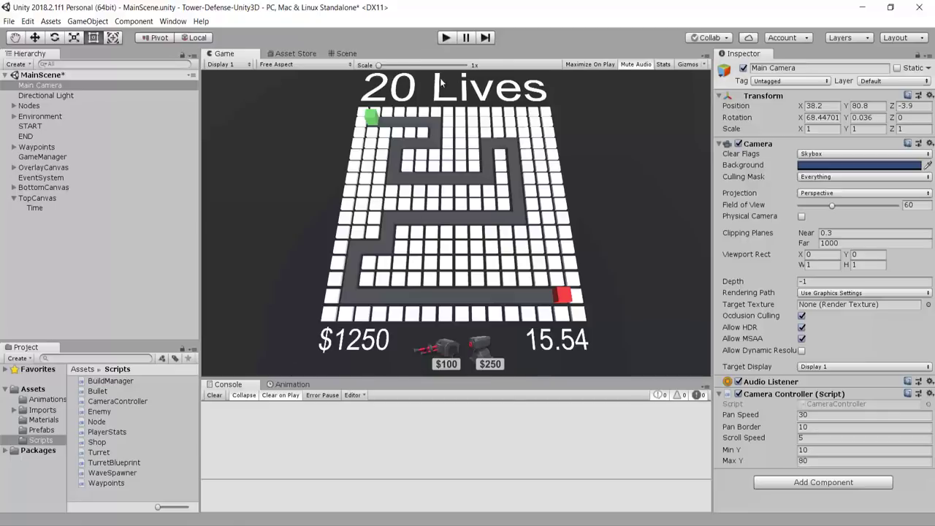
left_click(344, 55)
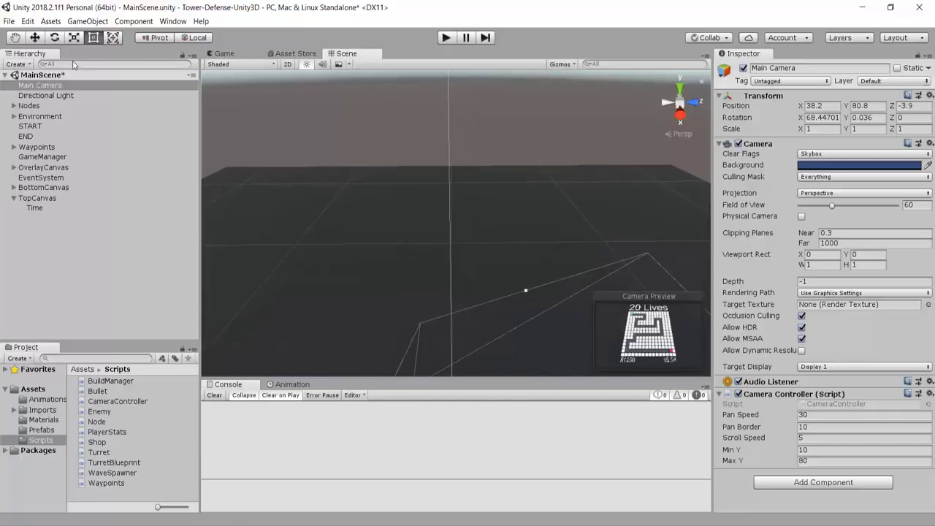
left_click_drag(331, 180, 373, 152, "alt")
left_click(220, 57)
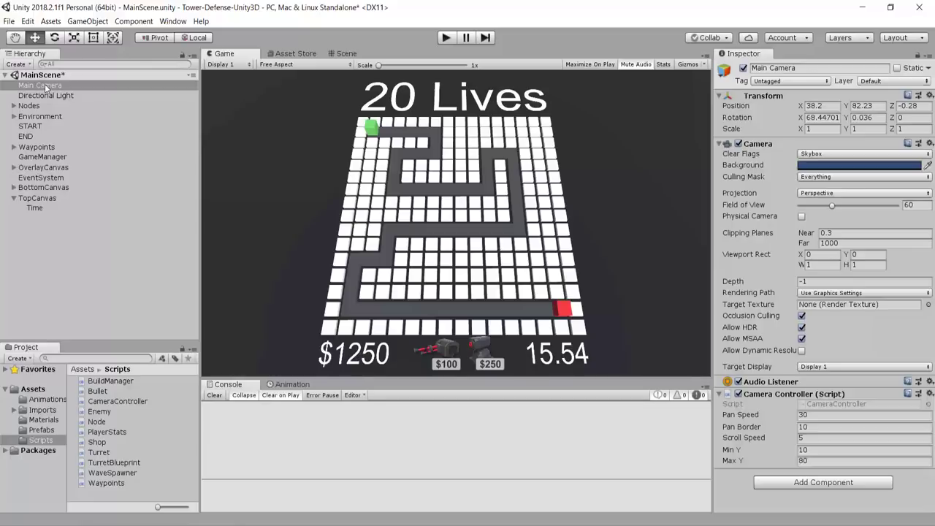
- Rename the Time text object to LivesText
left_click(35, 208)
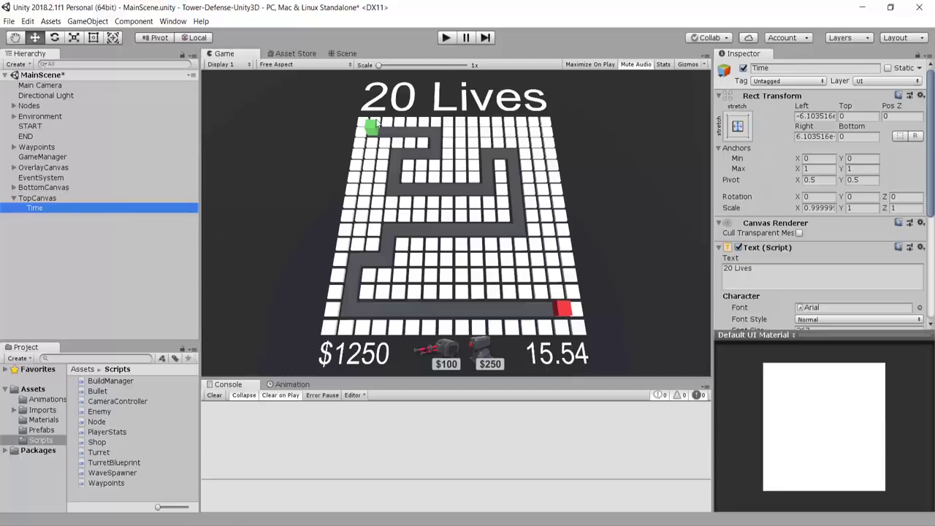
left_click(794, 69)
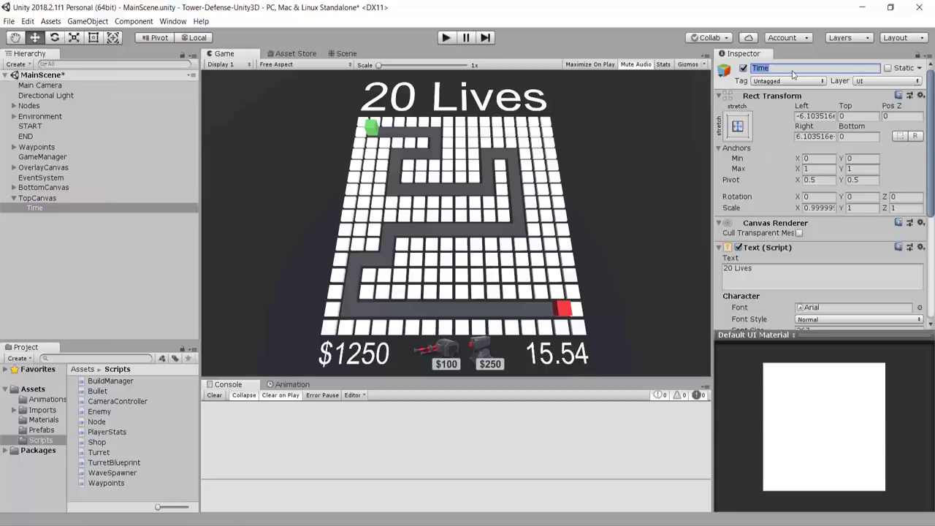
key("BackSpace")
type("xt")
key("Return")
- Create a new LivesUI script and attach it to LivesText via Add Component
scroll(825, 241, "down", 5)
left_click(835, 334)
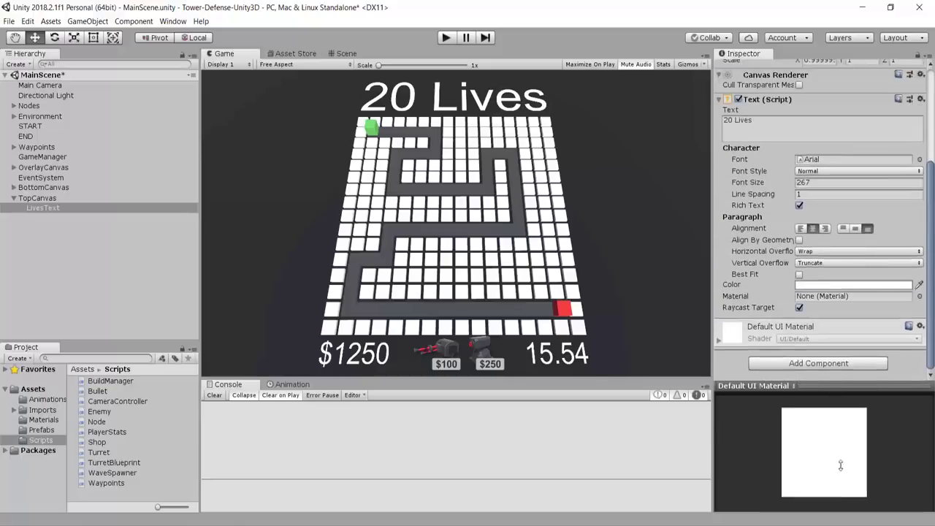
left_click(810, 486)
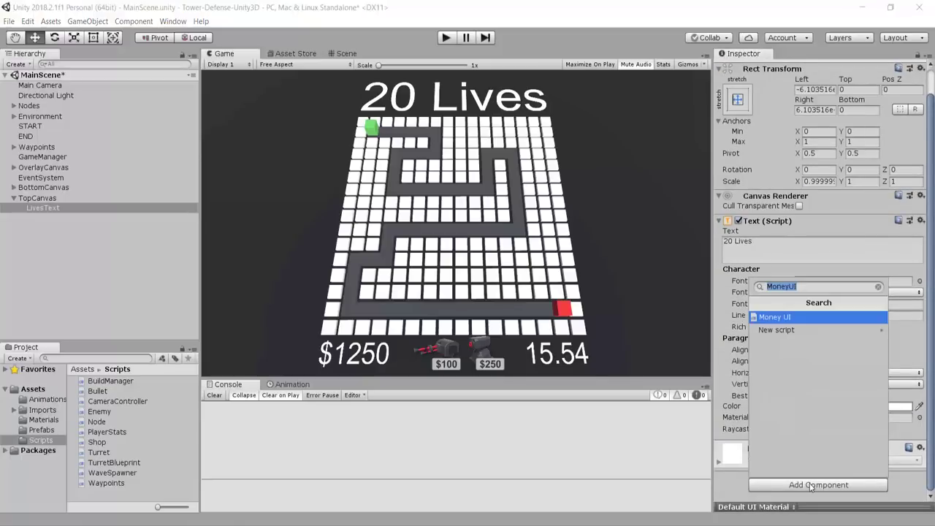
type("Lives")
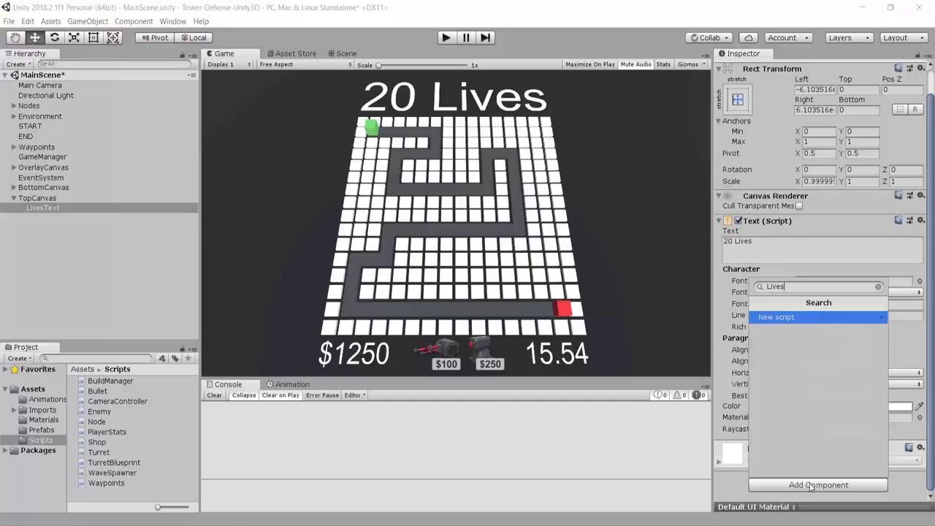
key("Return")
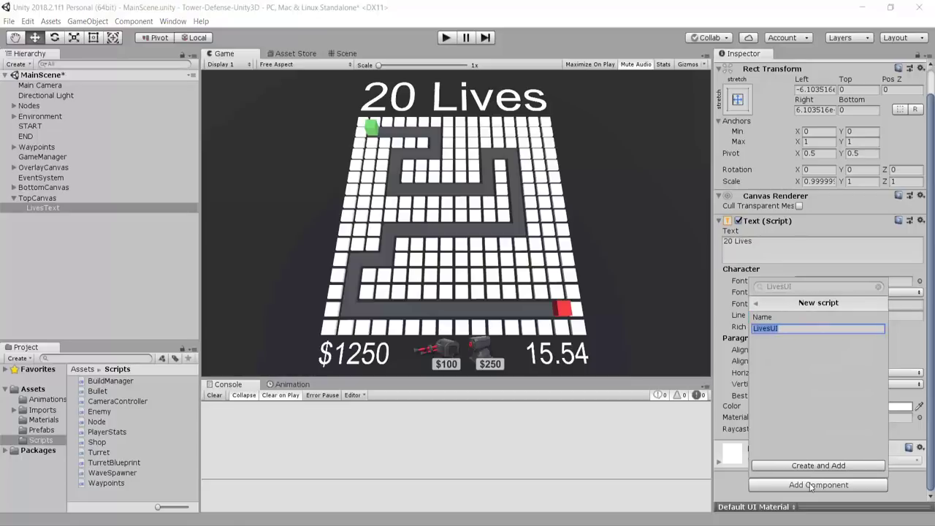
key("Return")
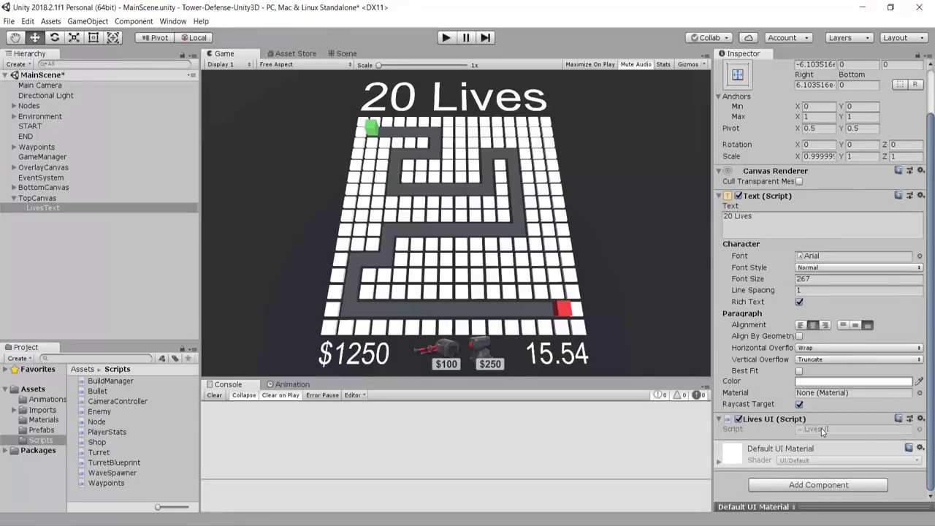
- Open LivesUI in Visual Studio and replace the System.Collections usings with using UnityEngine.UI;
double_click(823, 431)
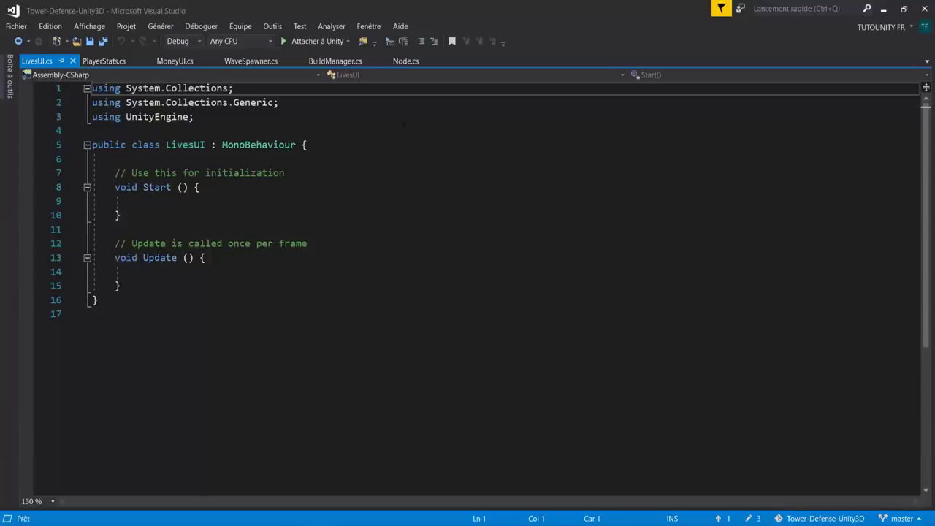
left_click_drag(279, 102, 104, 87)
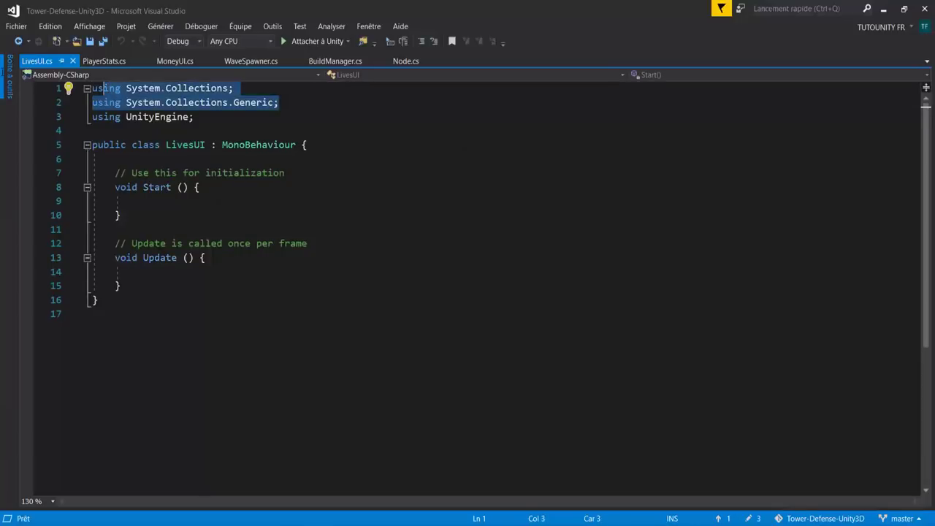
key("Delete")
type("ing Uni")
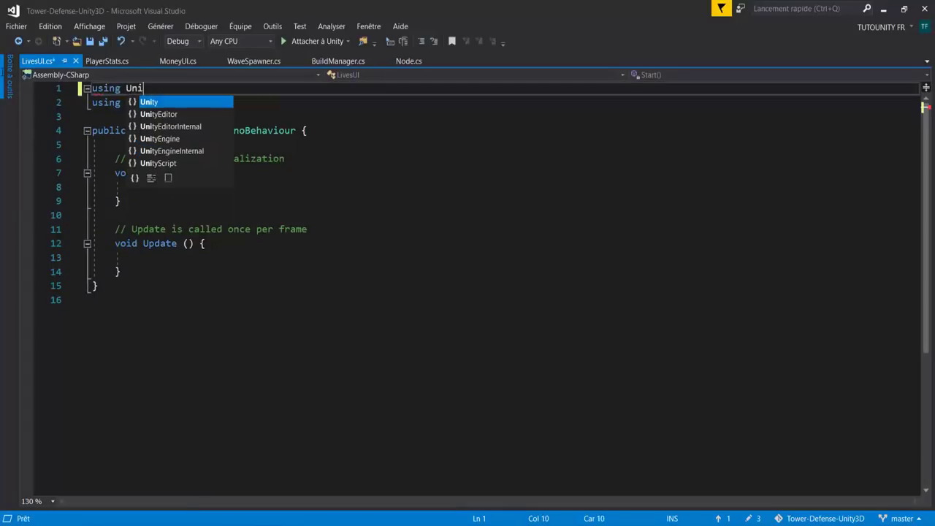
type("tyEn")
key("Tab")
type(".")
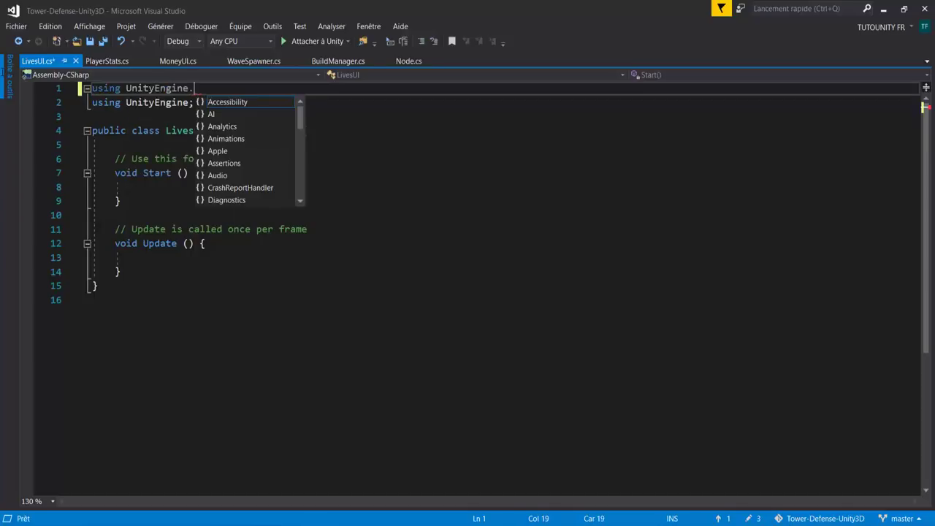
type("UI;")
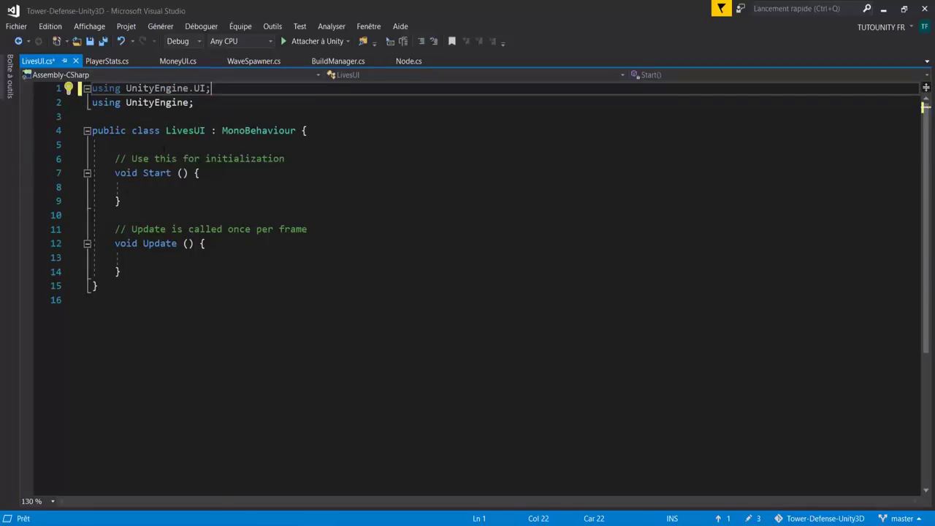
- Declare public Text livesText; in the class body, fixing the capital L to lowercase
left_click(167, 147)
key("Return")
key("Return")
key("Up")
type("pu")
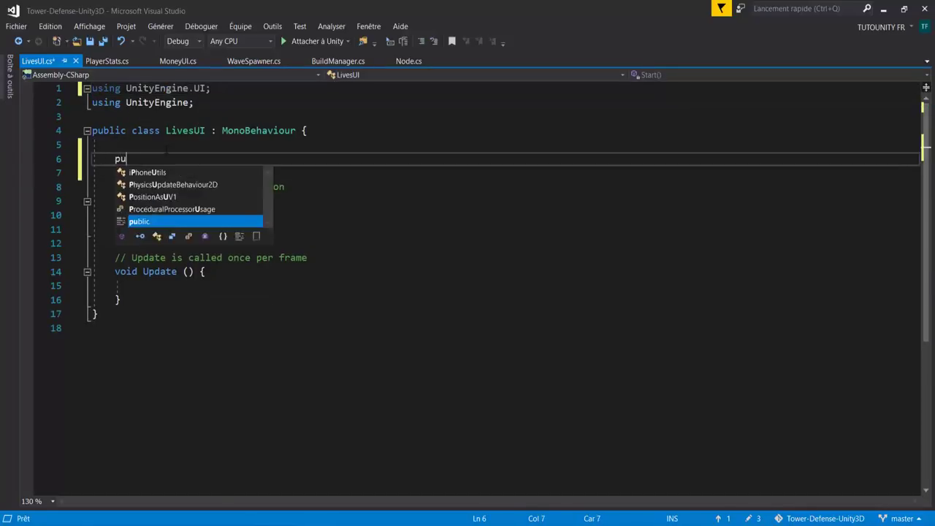
type("blic Text Live")
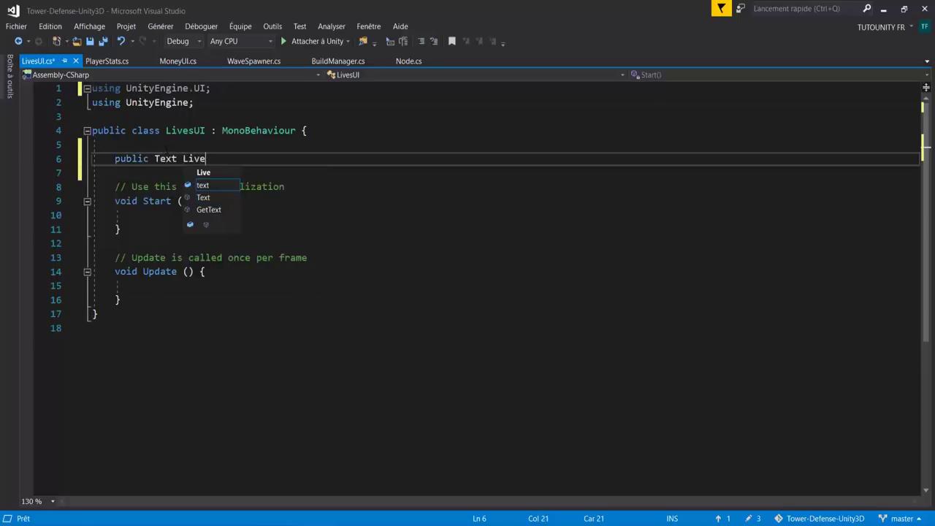
type("sText;")
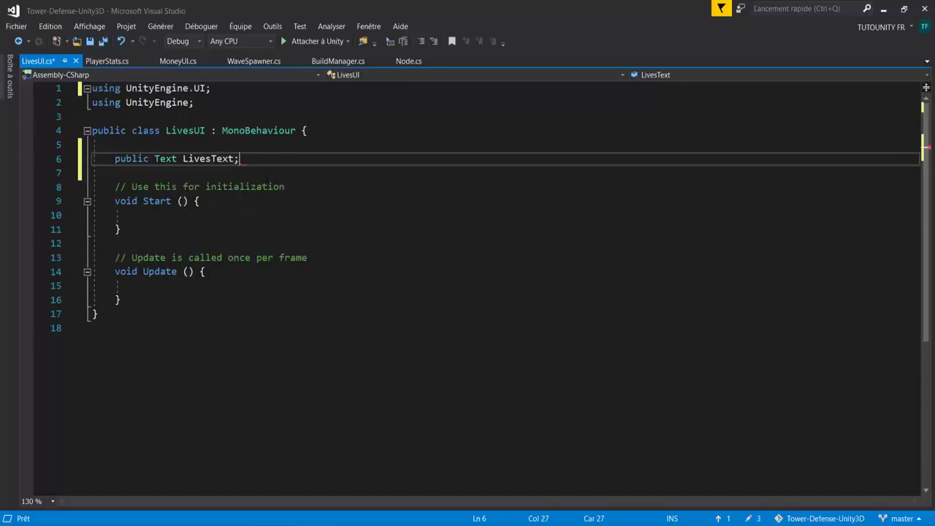
left_click(194, 158)
key("Left")
key("Left")
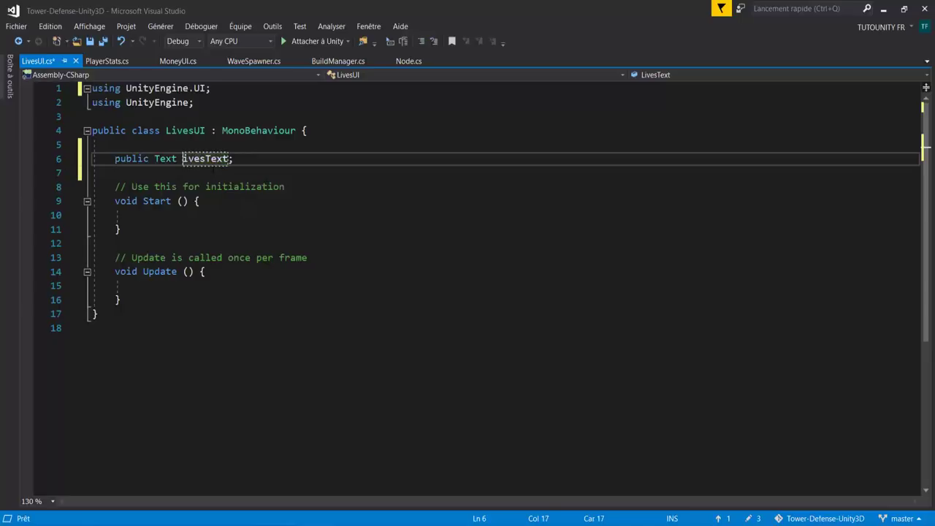
key("Delete")
type("l")
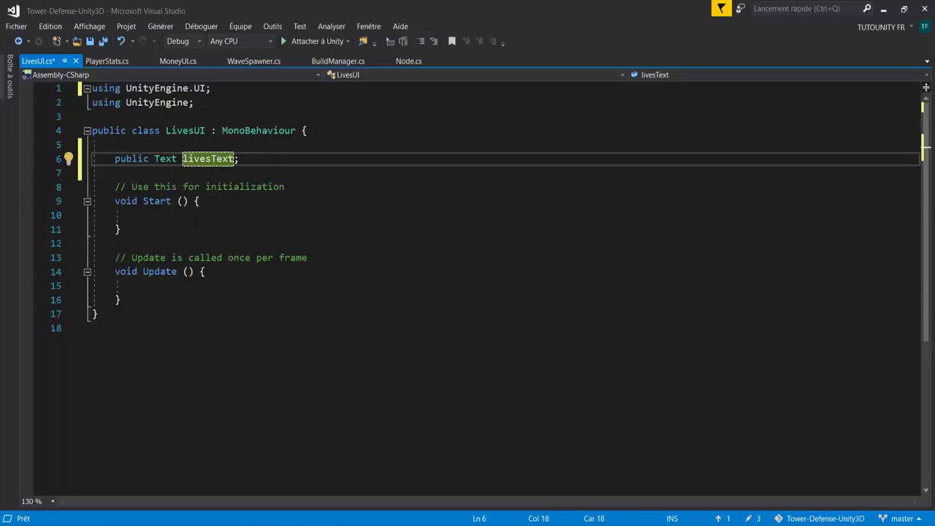
left_click(200, 201)
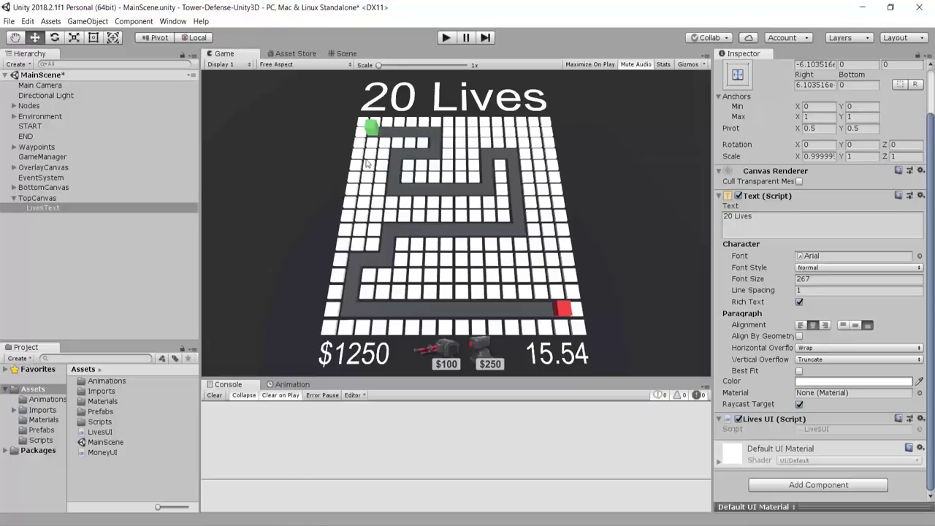
- Change the lives label text to 20 LIVES and shrink its font size to 229
left_click(50, 208)
left_click(734, 216)
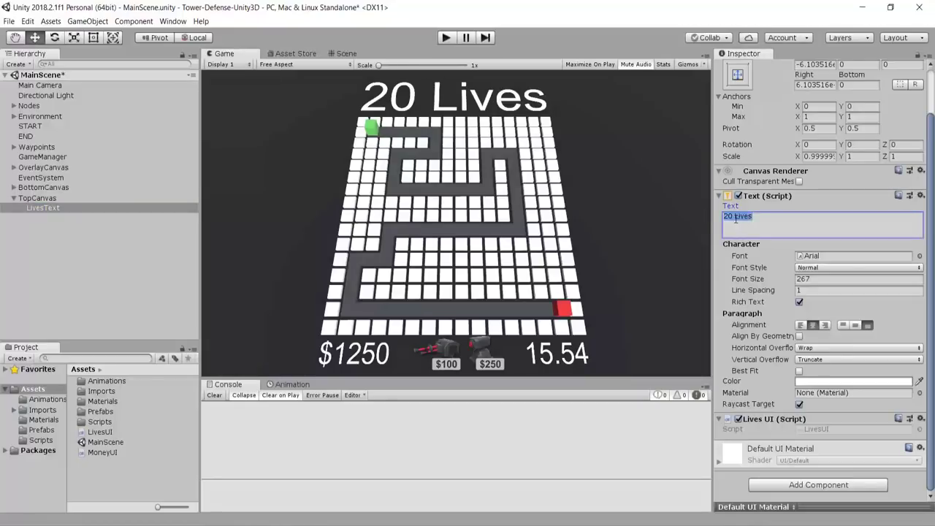
left_click(734, 217)
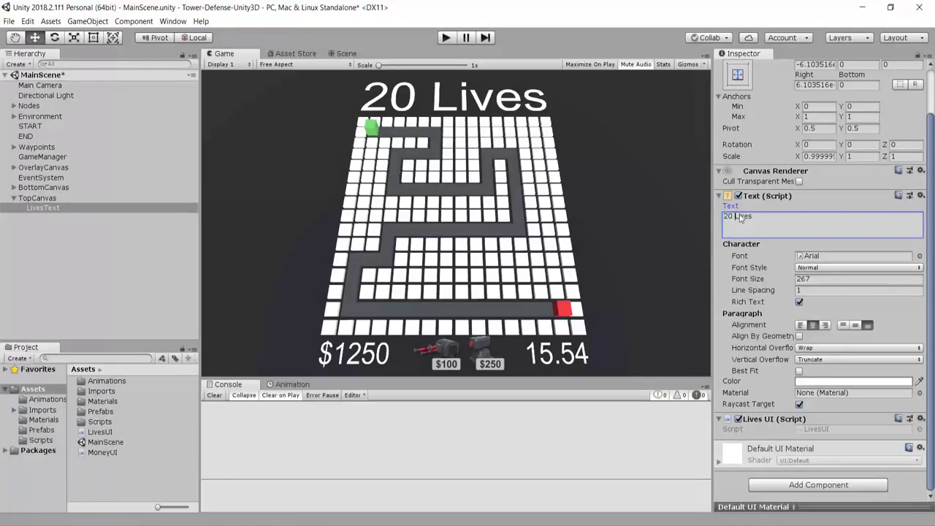
left_click_drag(739, 217, 801, 220)
type("LIVES")
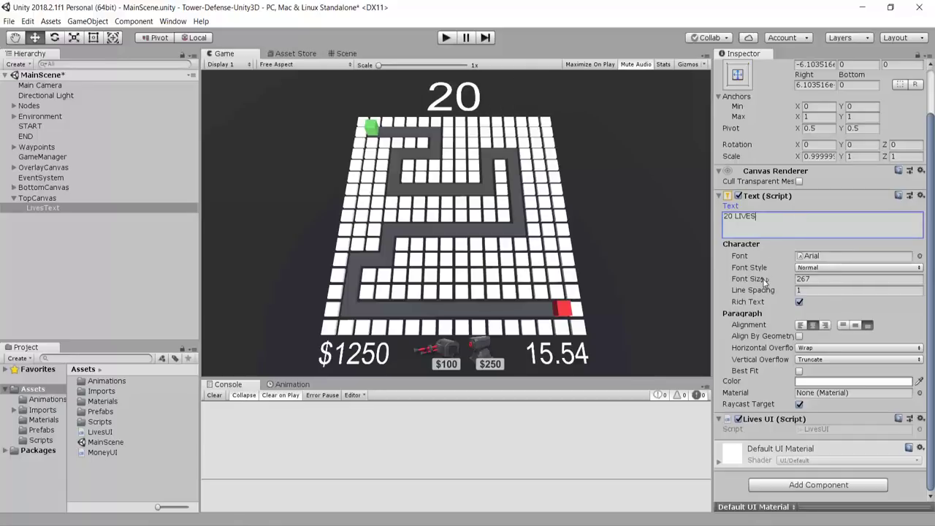
left_click_drag(764, 282, 740, 287)
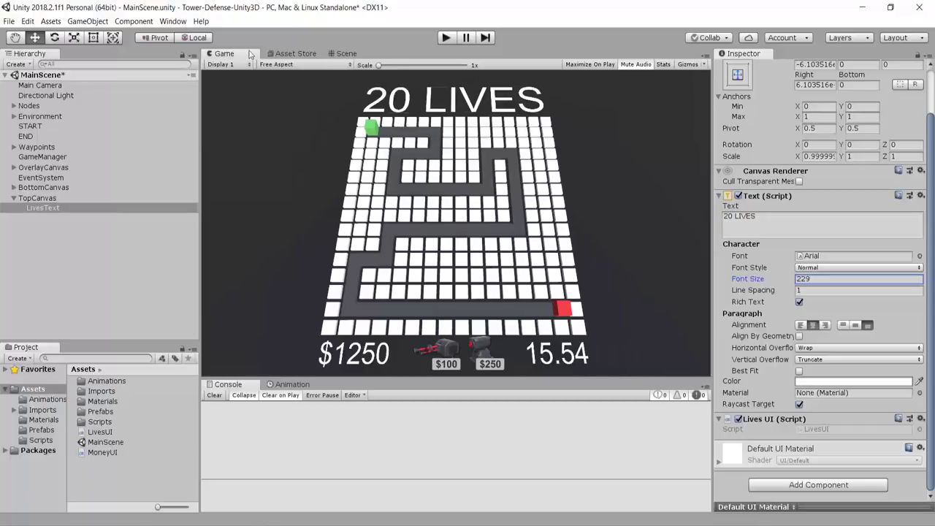
- Frame and orbit the label in the Scene view, then go back to the Game view and Visual Studio
left_click(347, 55)
key("f")
mouse_move(604, 238)
left_mouse_down("alt")
mouse_move(507, 247)
mouse_move(511, 127)
left_mouse_up("alt")
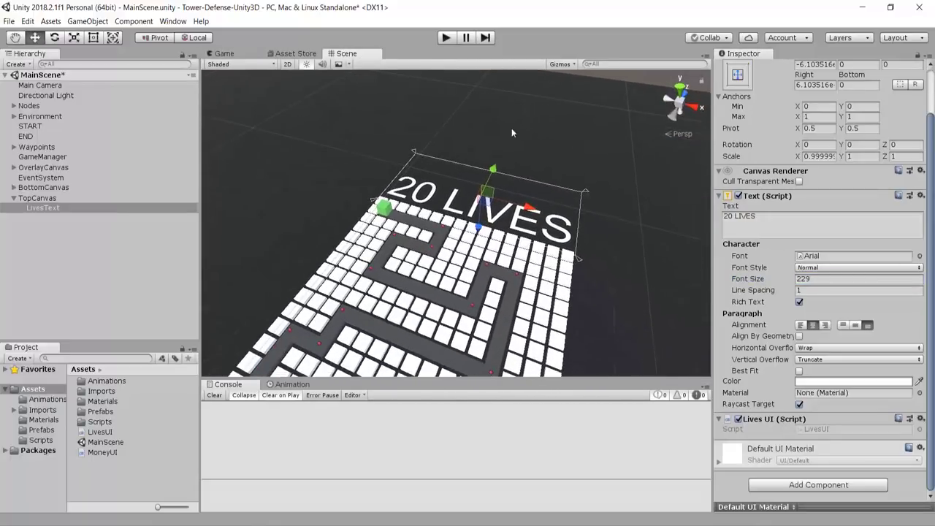
key("ctrl+2")
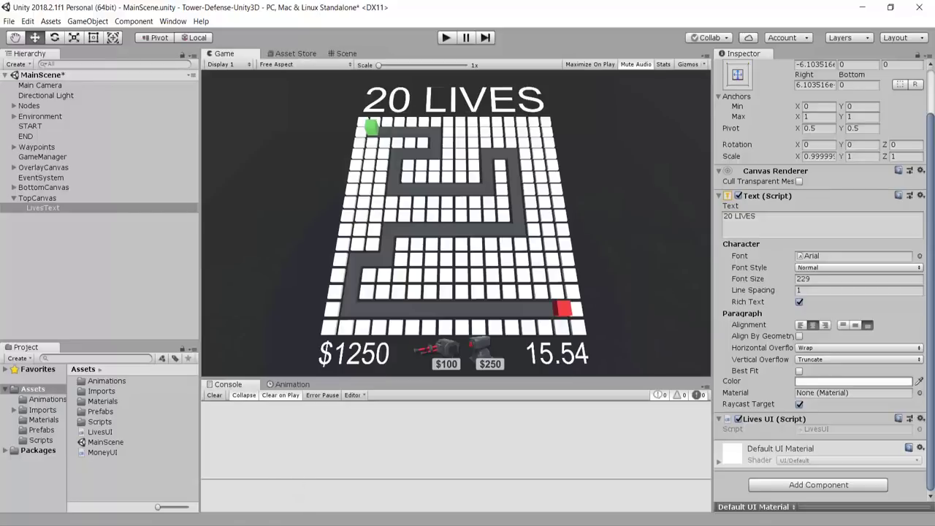
key("alt+Tab")
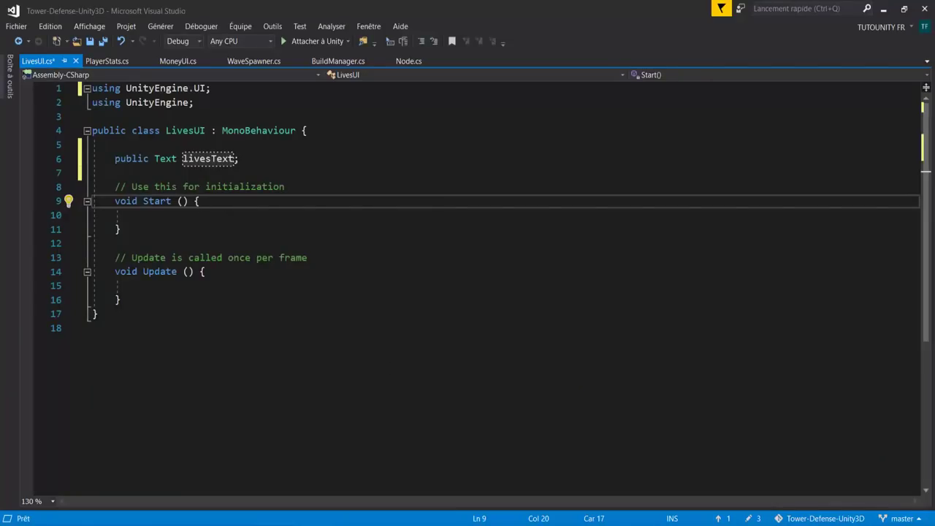
- Delete the Start method, reference MoneyUI's moneyText.text assignment, and close the other scripts
left_click_drag(92, 172, 307, 257)
key("Delete")
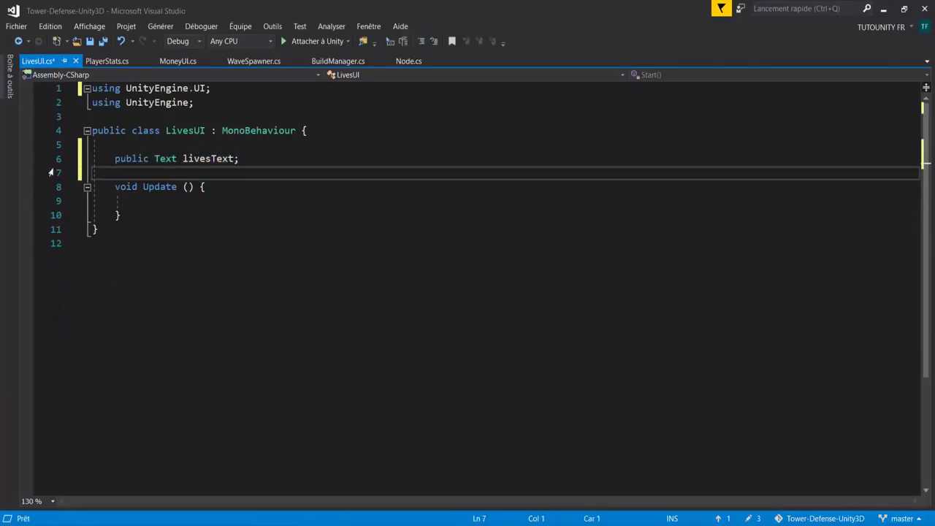
left_click(184, 62)
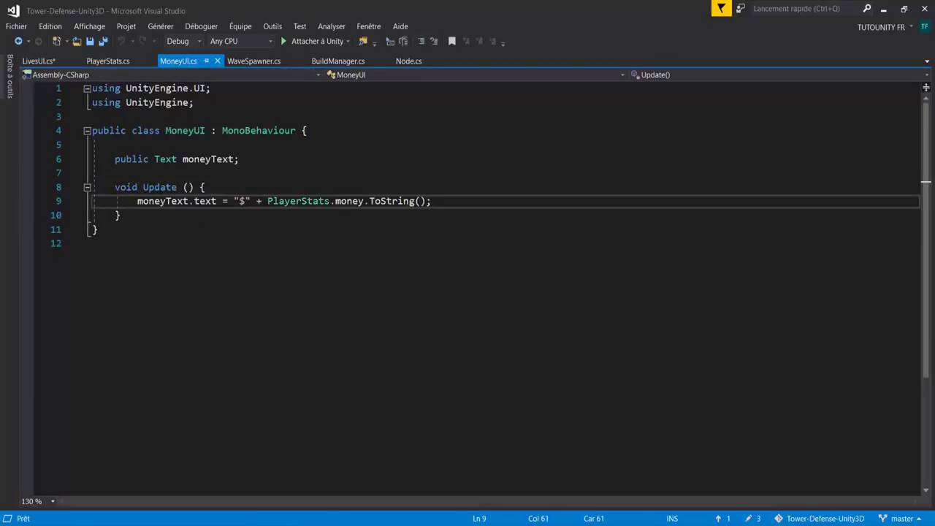
left_click_drag(137, 200, 217, 201)
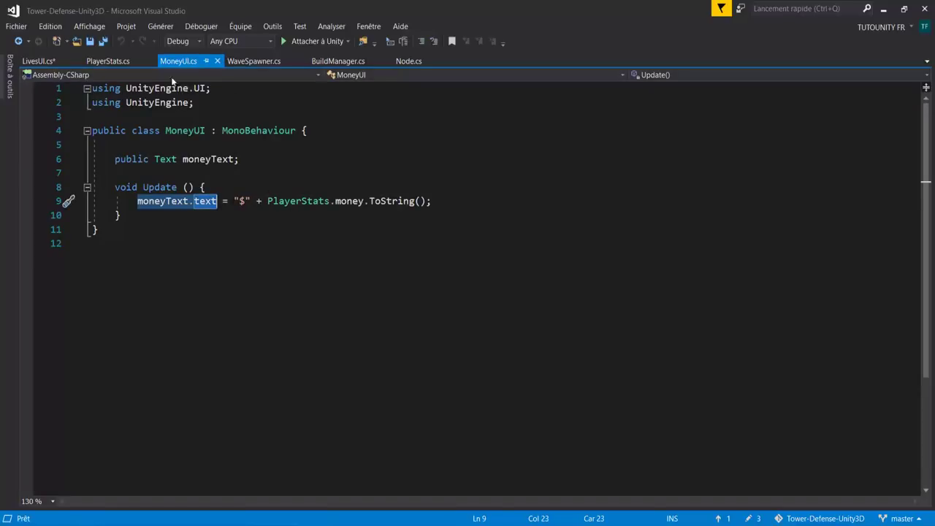
left_click(151, 62)
left_click(150, 62)
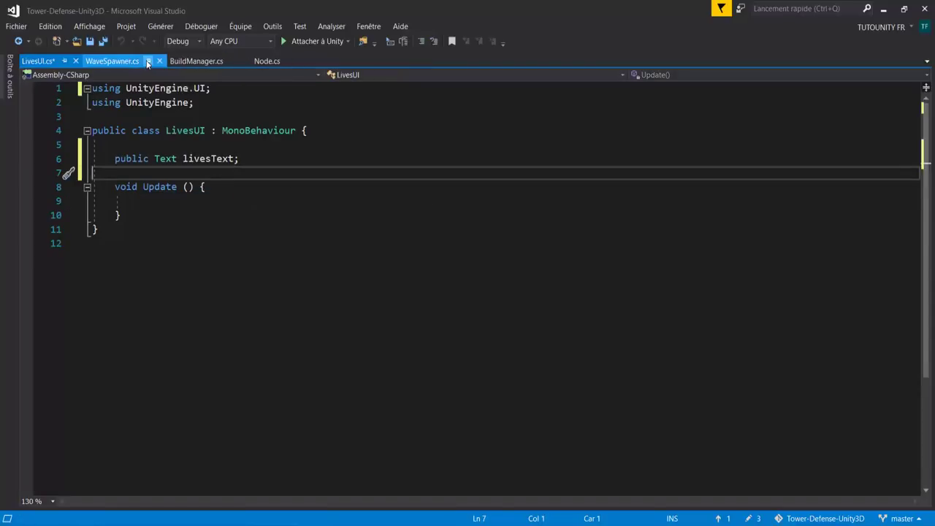
left_click(151, 62)
left_click(138, 201)
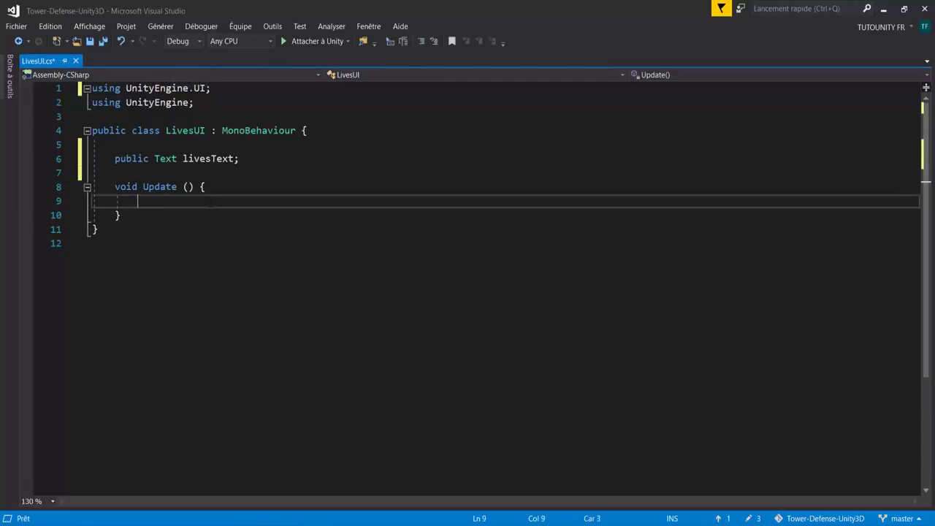
- Write livesText.text = PlayerStats.lives on line 9 of Update
type("livesText.")
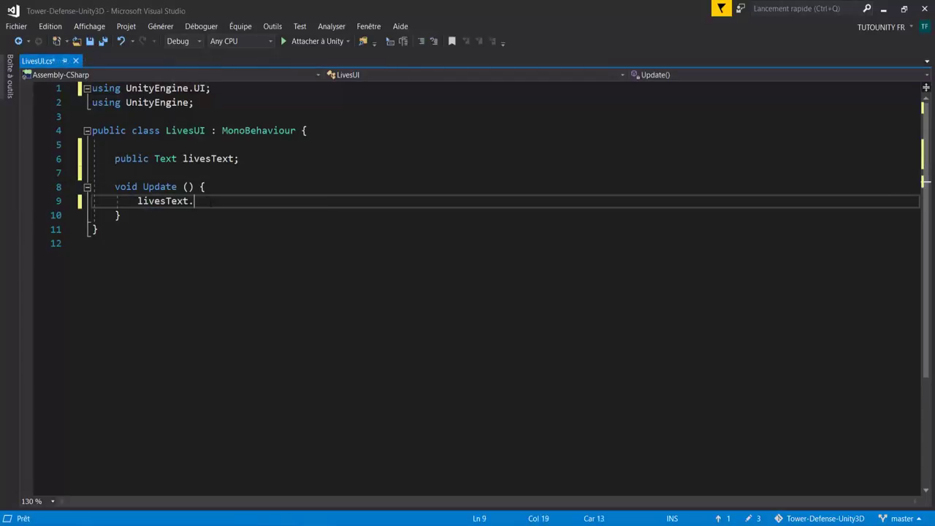
type("te")
key("Tab")
type("players")
key("Tab")
type(".")
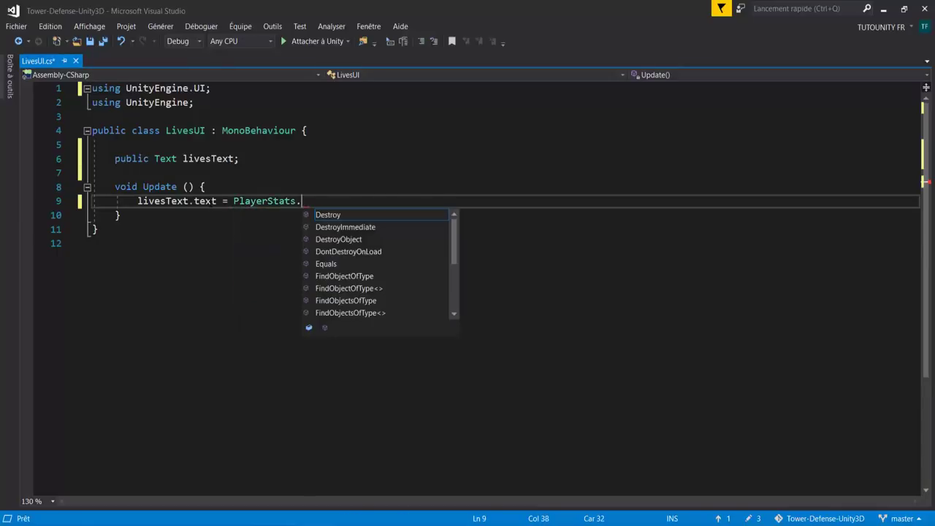
type("li")
key("Tab")
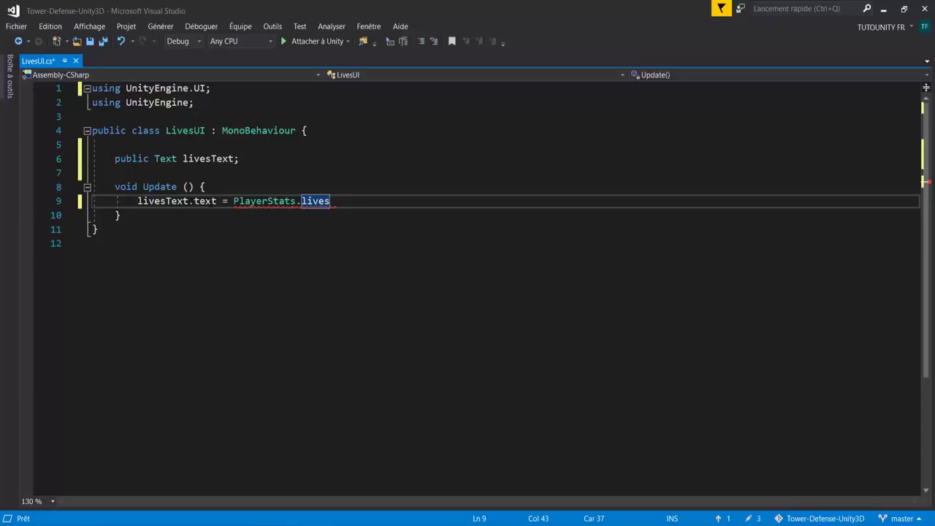
key("ctrl+Left")
key("ctrl+Left")
key("ctrl+Left")
key("shift+End")
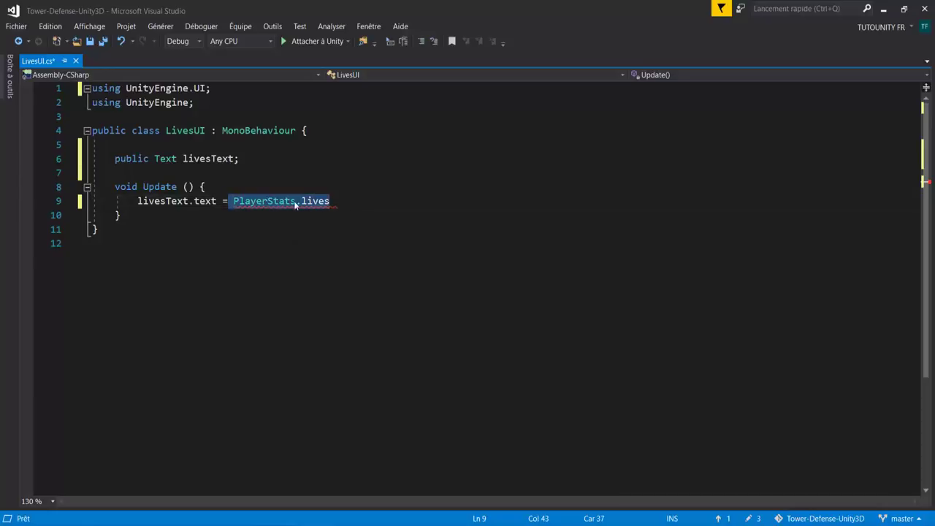
key("Home")
key("shift+ctrl+Right")
key("shift+ctrl+Right")
key("shift+ctrl+Right")
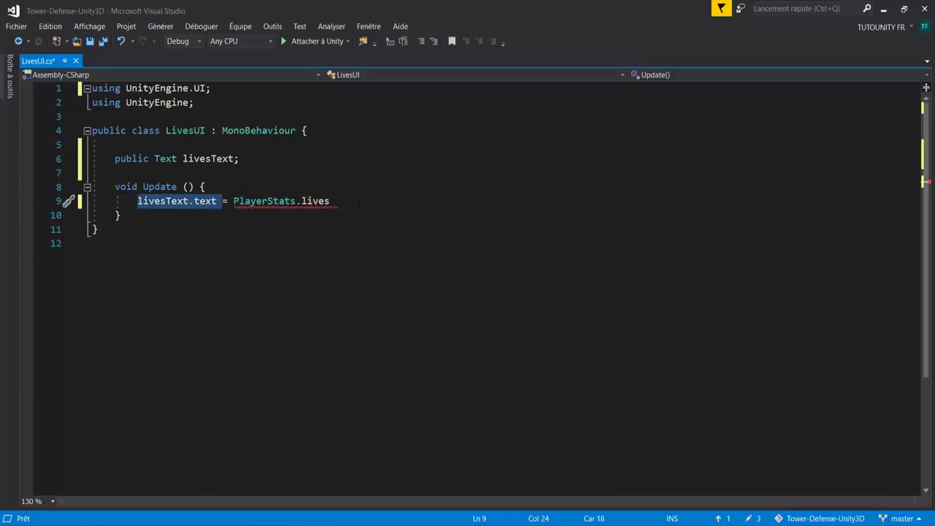
key("End")
- Append + "LIVES" after PlayerStats.lives, dropping a trial .ToString call, and save the script
type(".tos")
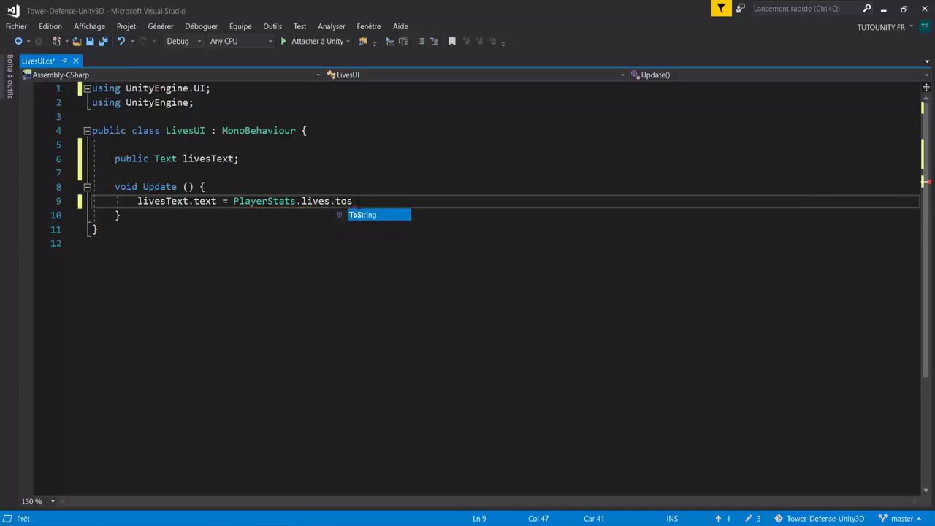
key("Tab")
key("BackSpace")
key("BackSpace")
key("BackSpace")
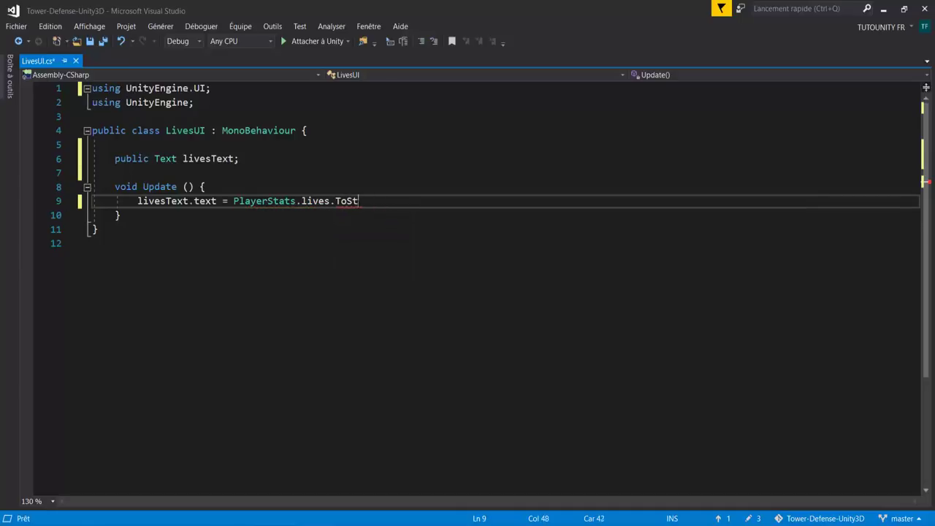
key("BackSpace")
key("BackSpace")
key("BackSpace")
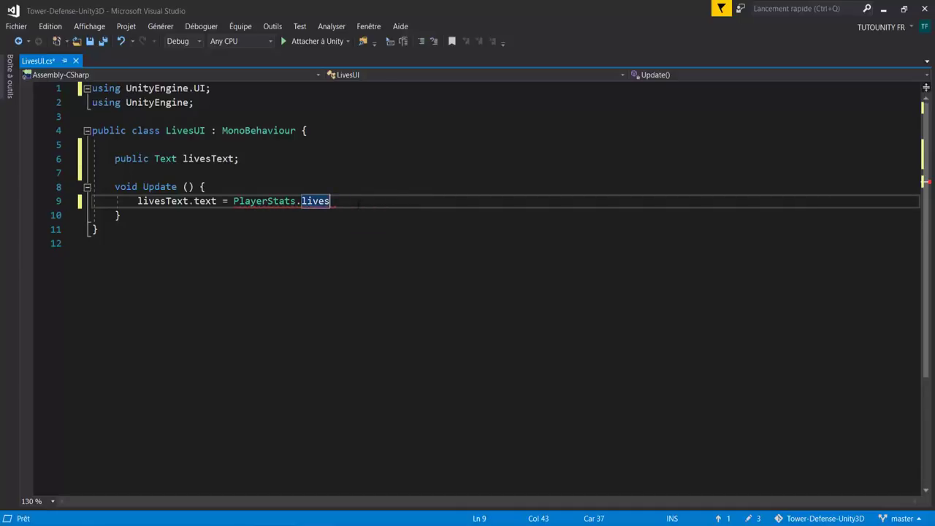
type(" + ")
type("\"\"")
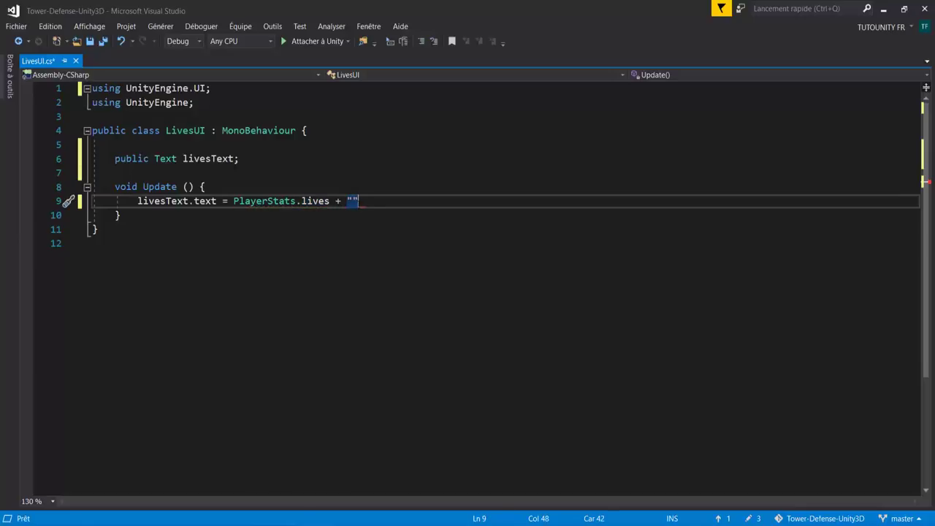
type(";")
left_click(351, 201)
type("LIVES")
key("ctrl+s")
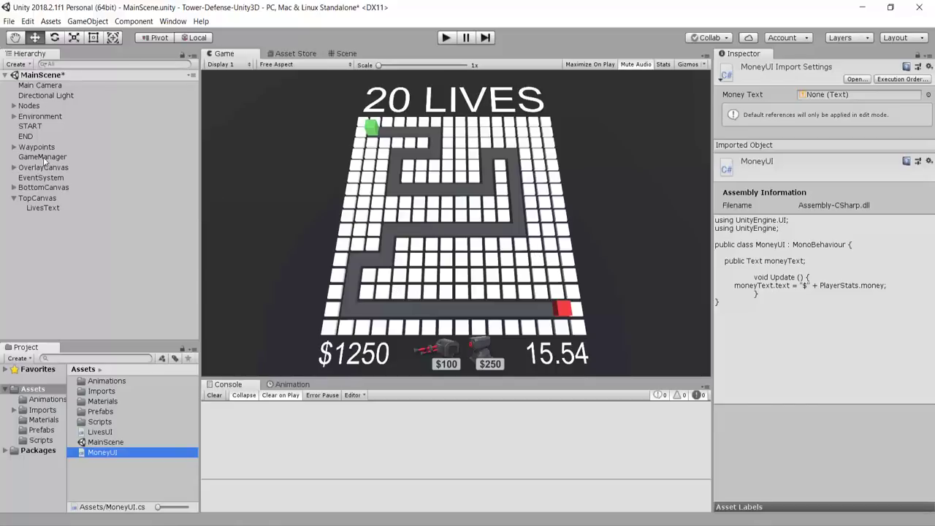
- Set GameManager's Start Lives to 17 and briefly run the game to test it
left_click(46, 157)
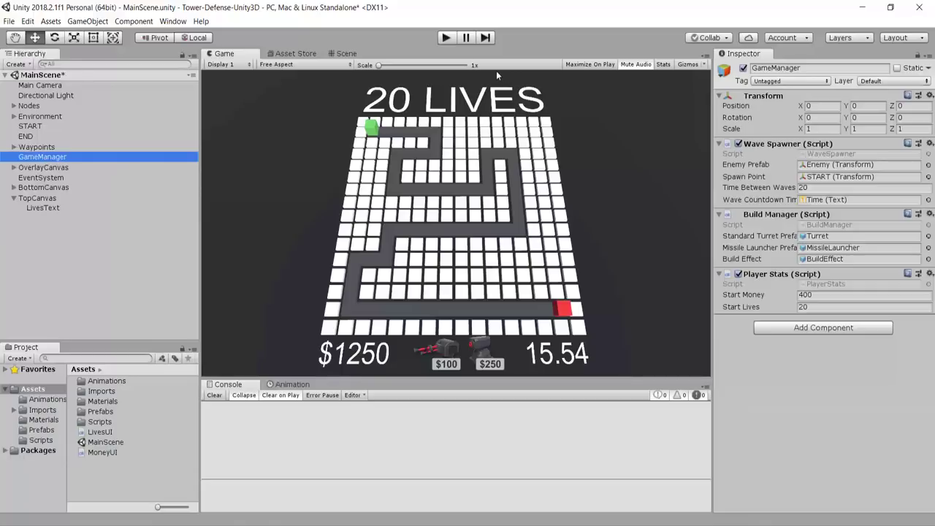
left_click(817, 307)
type("17")
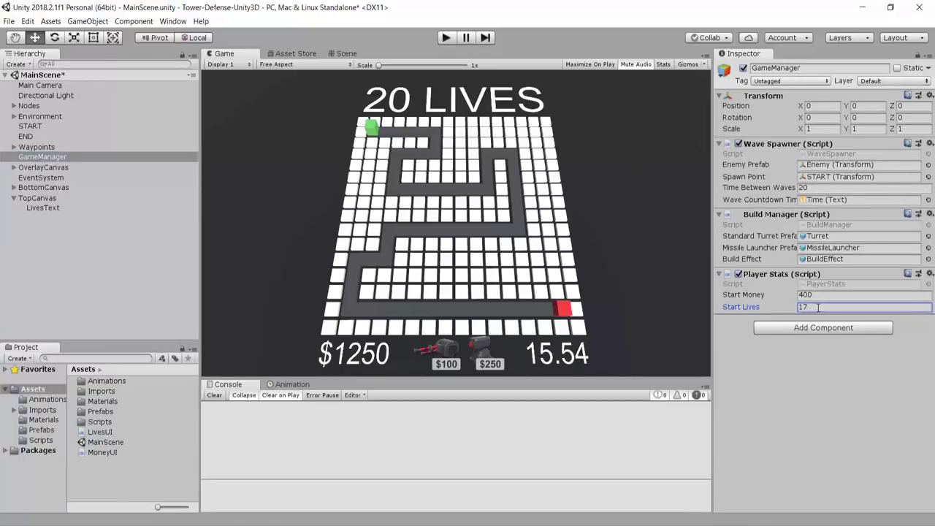
left_click(445, 38)
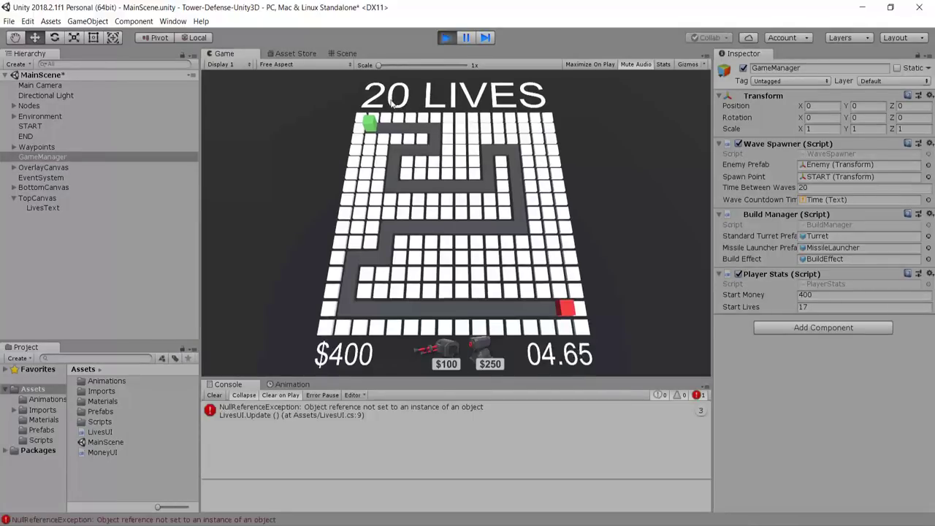
left_click(446, 37)
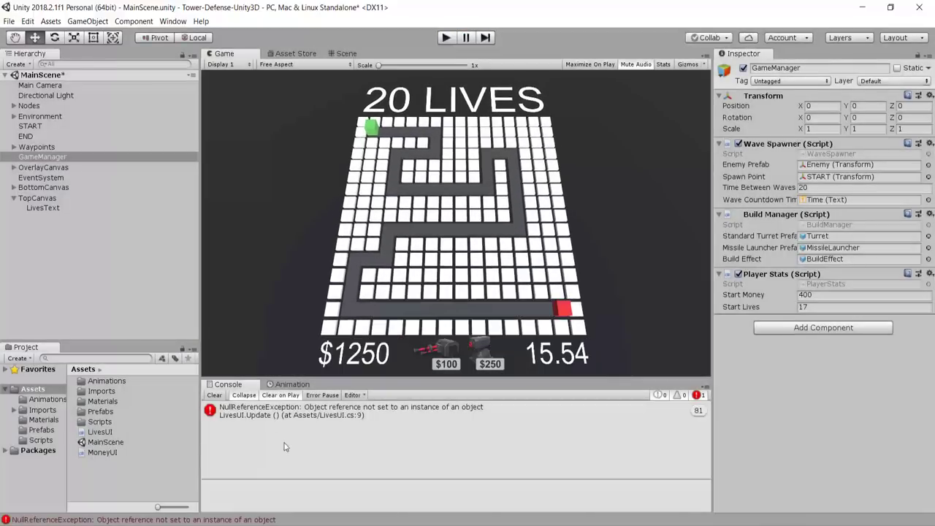
- Drag the LivesText object's Text component into the Lives UI script's Lives Text field
left_click(314, 415)
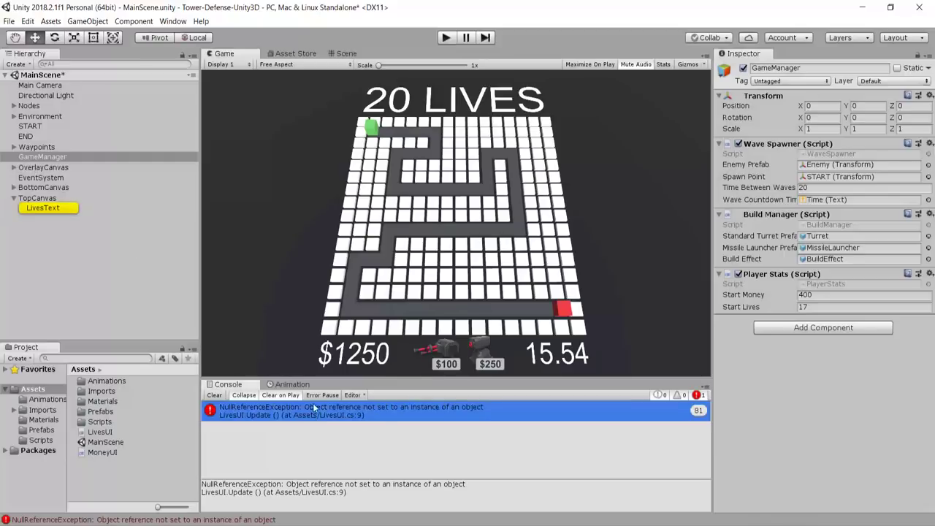
left_click(42, 209)
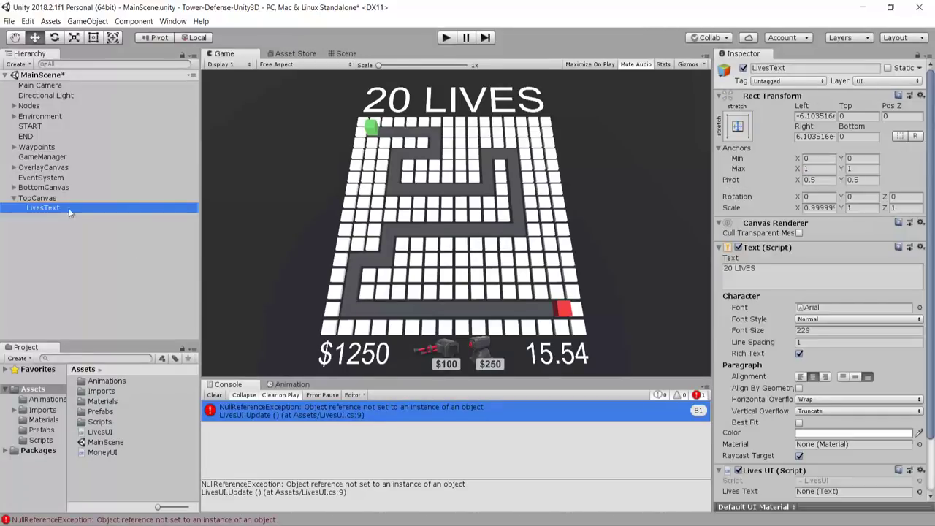
scroll(824, 336, "down", 3)
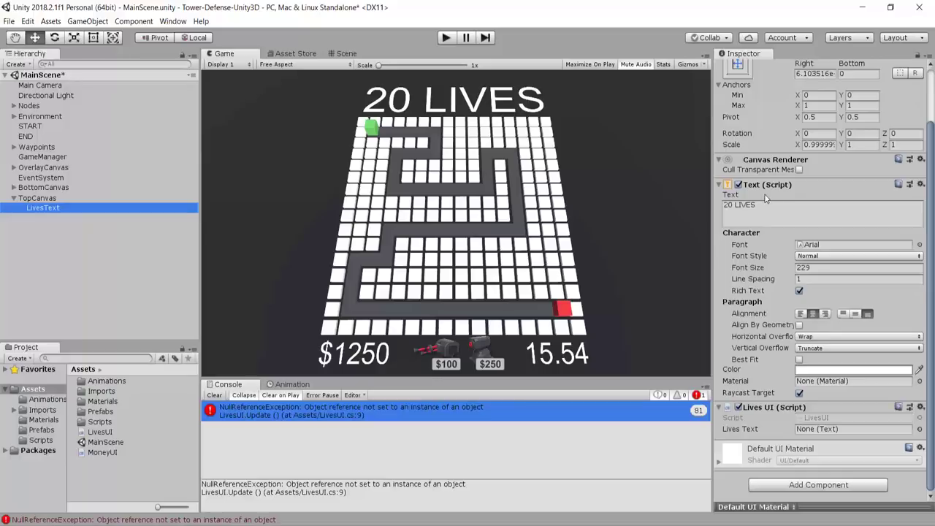
left_click_drag(754, 188, 810, 432)
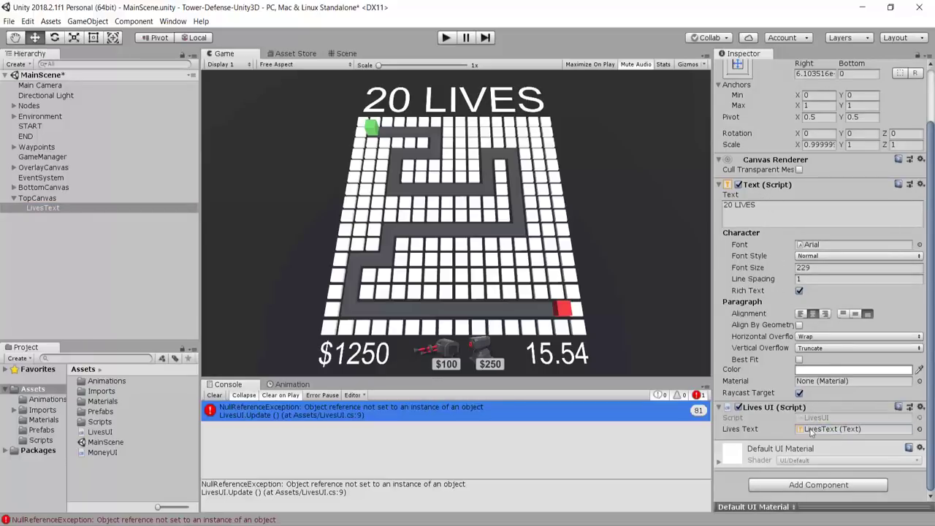
mouse_move(43, 209)
left_mouse_down()
mouse_move(723, 418)
mouse_move(832, 430)
left_mouse_up()
- Play the game, check the top label reads 17LIVES, then stop it
left_click(445, 38)
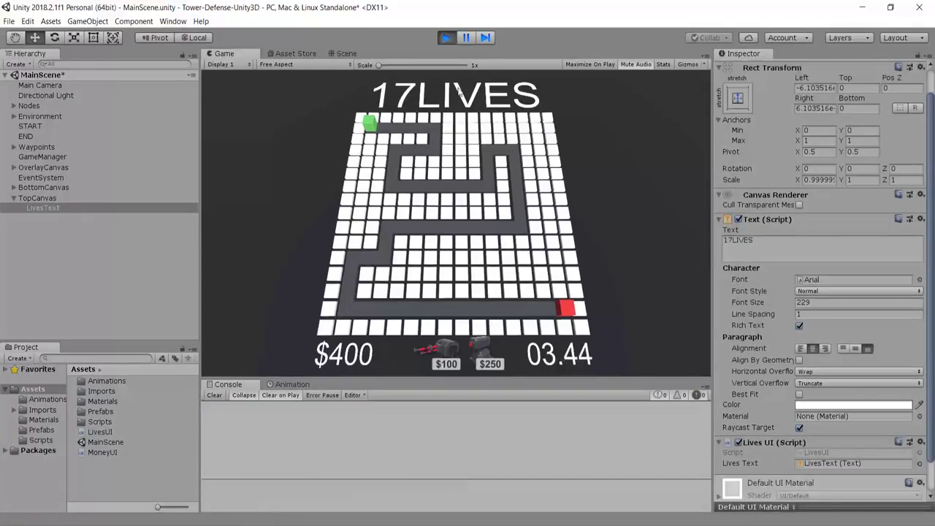
scroll(429, 102, "down", 2)
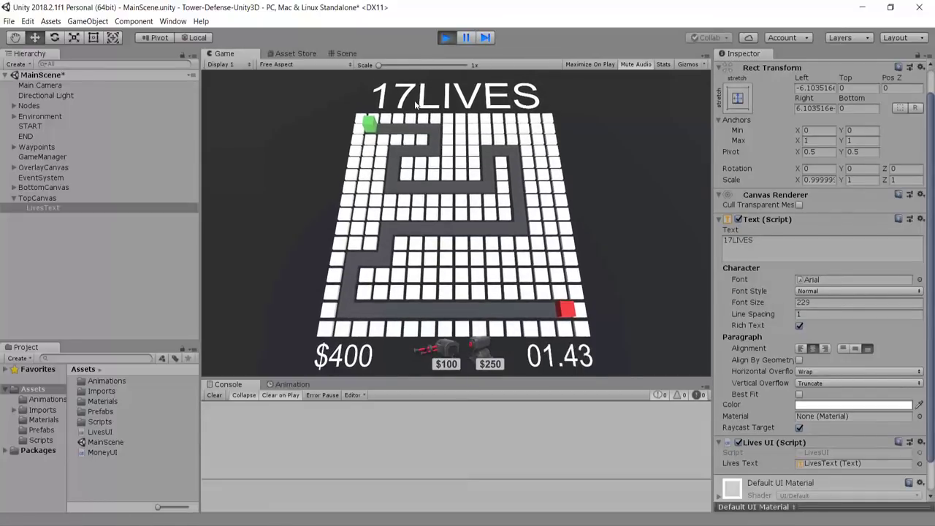
left_click(445, 38)
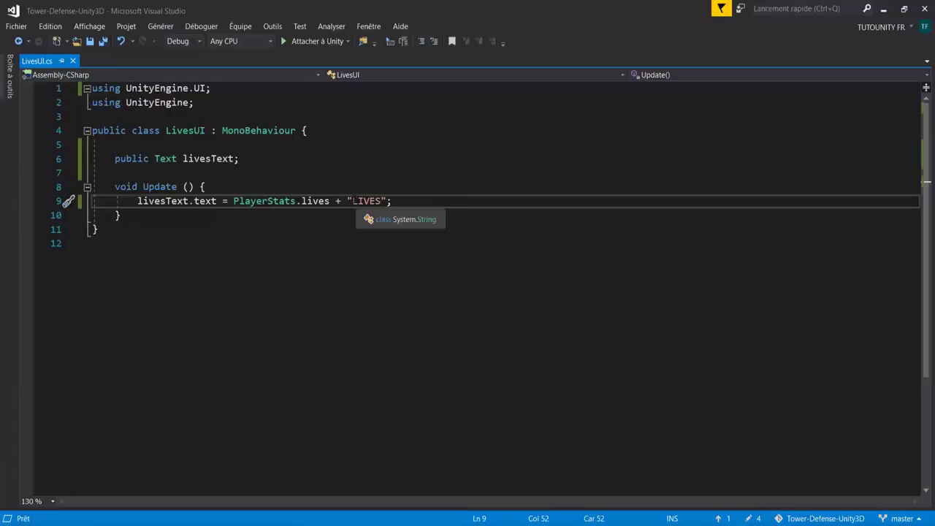
- Insert a space before LIVES in the label string and save LivesUI.cs
left_click(352, 200)
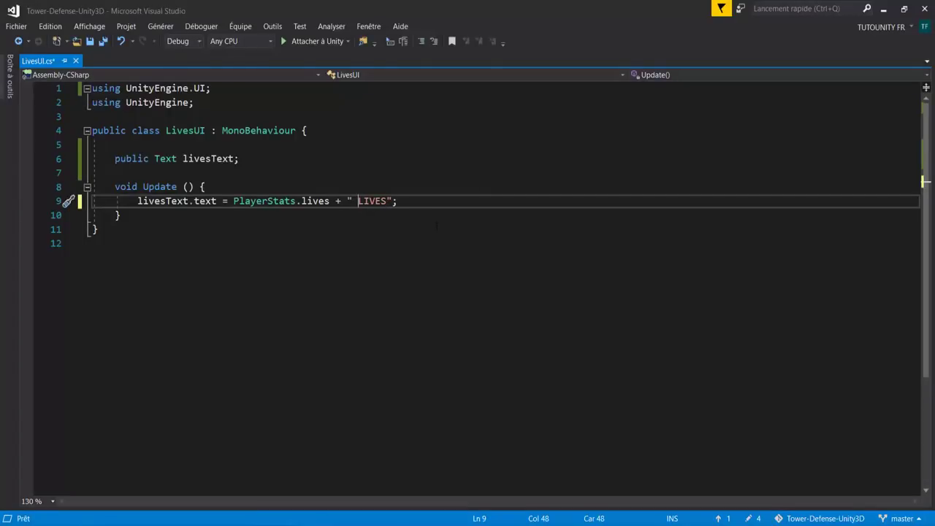
key("ctrl+s")
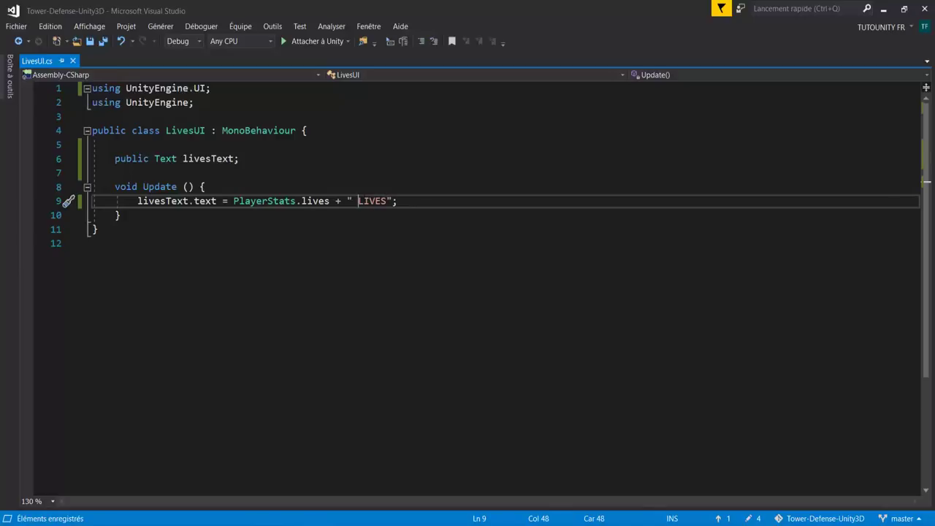
left_click(396, 201)
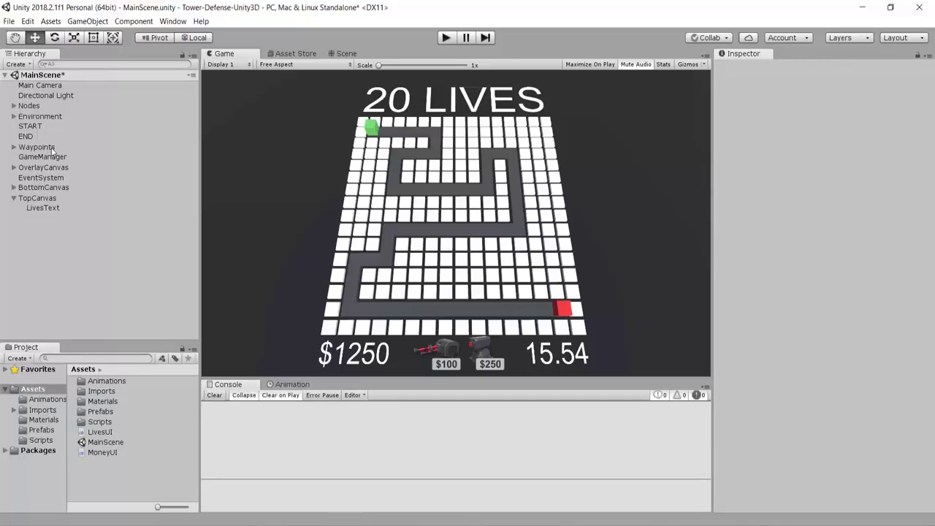
- On GameManager, enter 1 in Player Stats > Start Lives and 10 in Wave Spawner > Time Between Waves
left_click(50, 156)
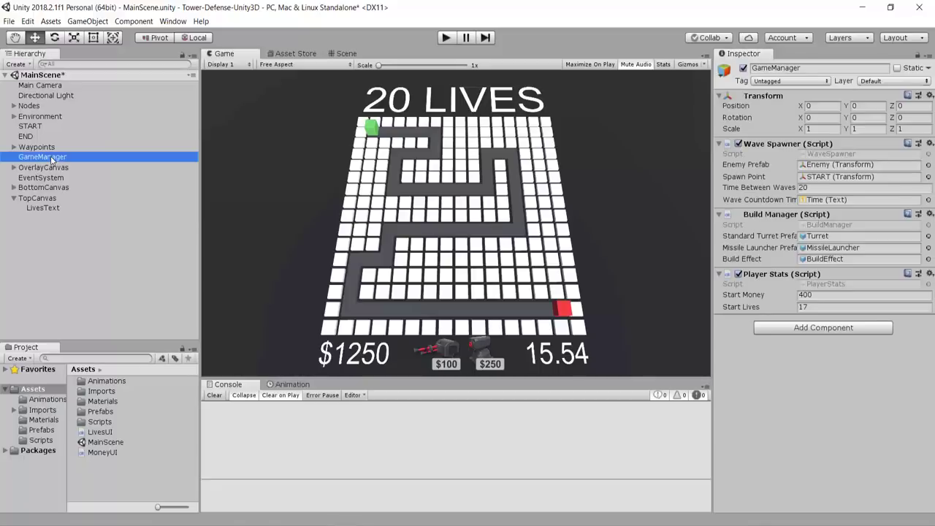
left_click(820, 306)
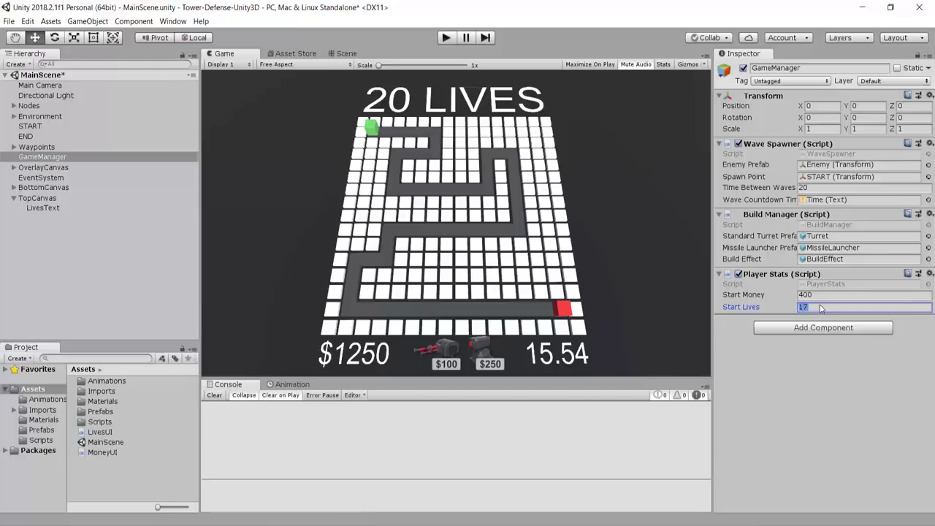
type("11")
left_click(803, 188)
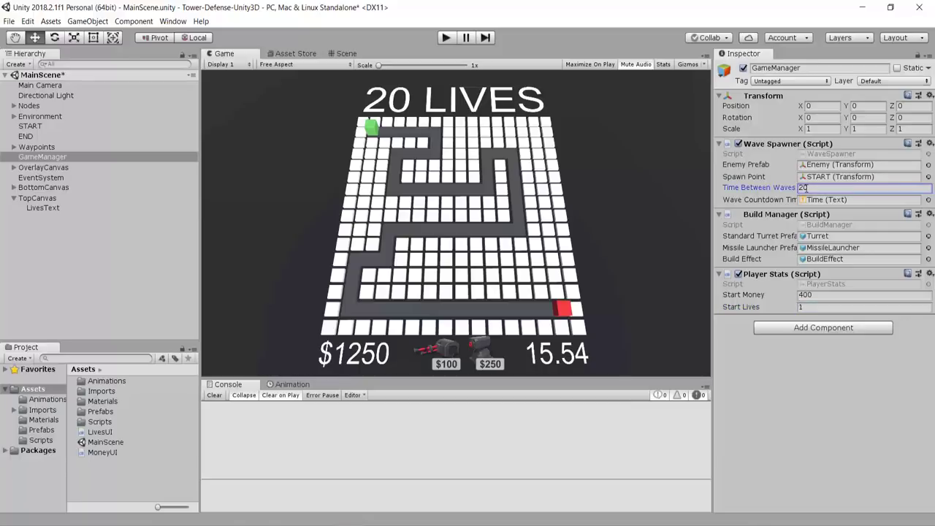
type("10")
- Select the Enemy prefab in Assets/Prefabs and enter 50 in its Speed field
left_click(36, 431)
left_click(115, 412)
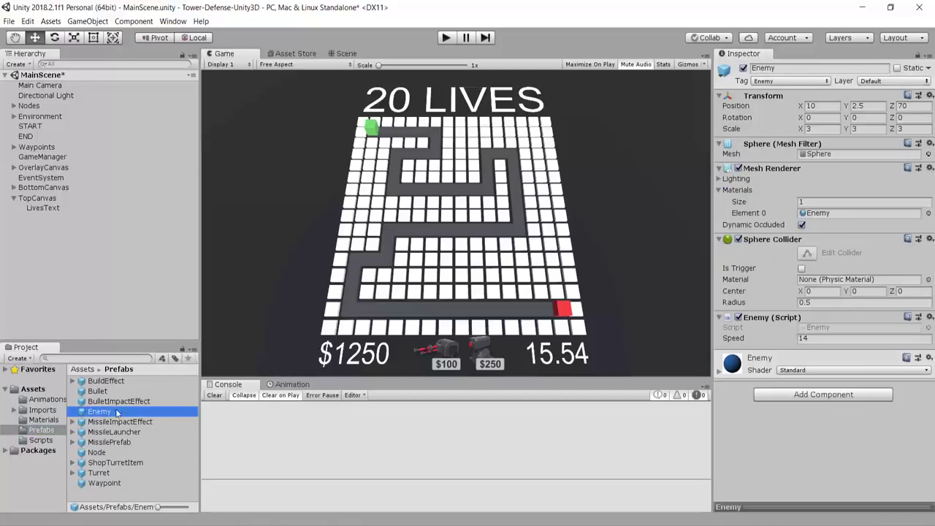
left_click(818, 339)
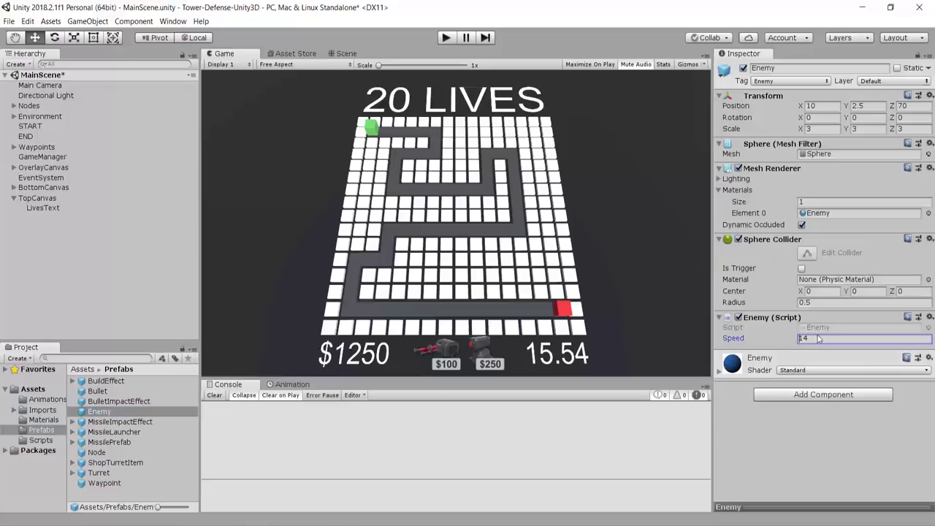
type("50")
double_click(818, 327)
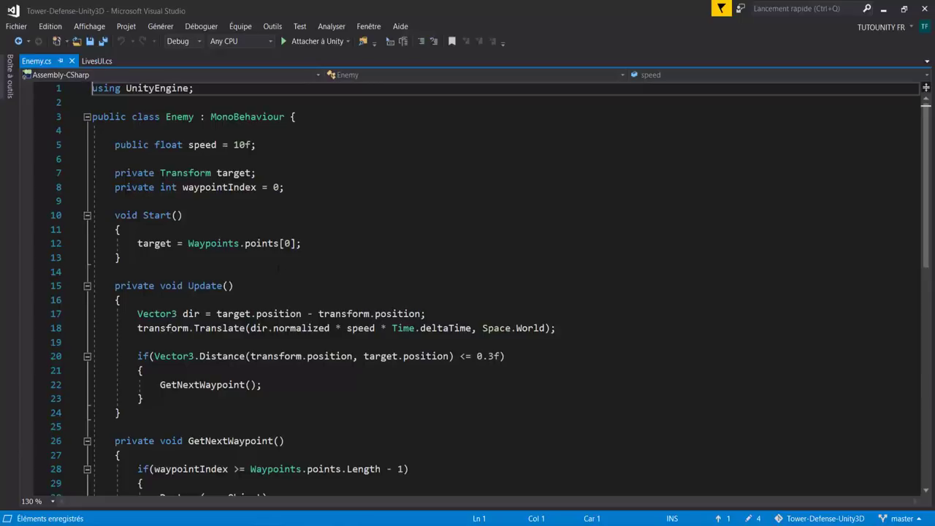
scroll(490, 272, "down", 4)
scroll(489, 273, "down", 1)
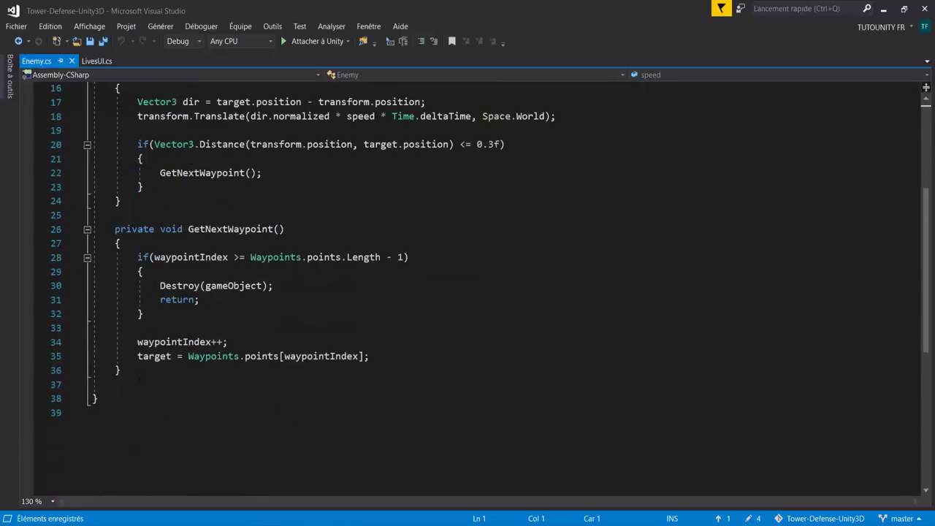
left_click_drag(130, 370, 115, 229)
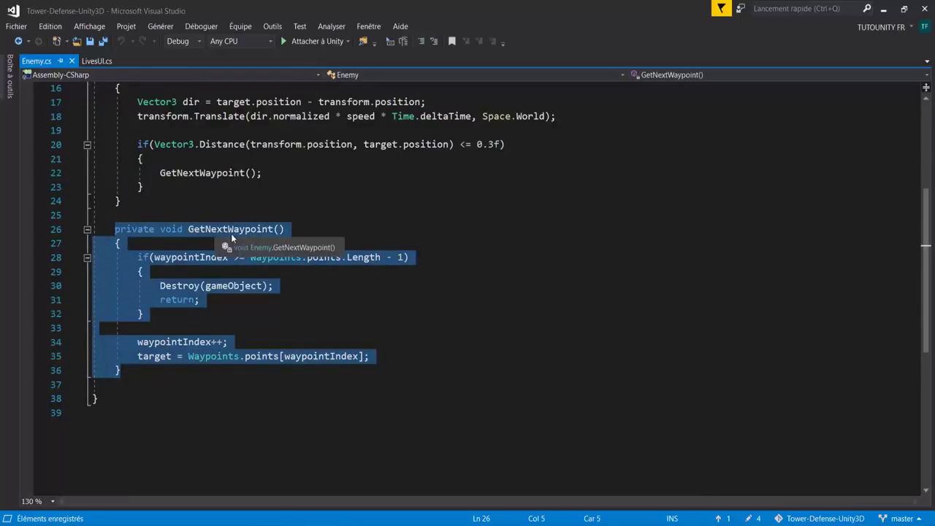
left_click(186, 312)
left_click_drag(185, 312, 137, 257)
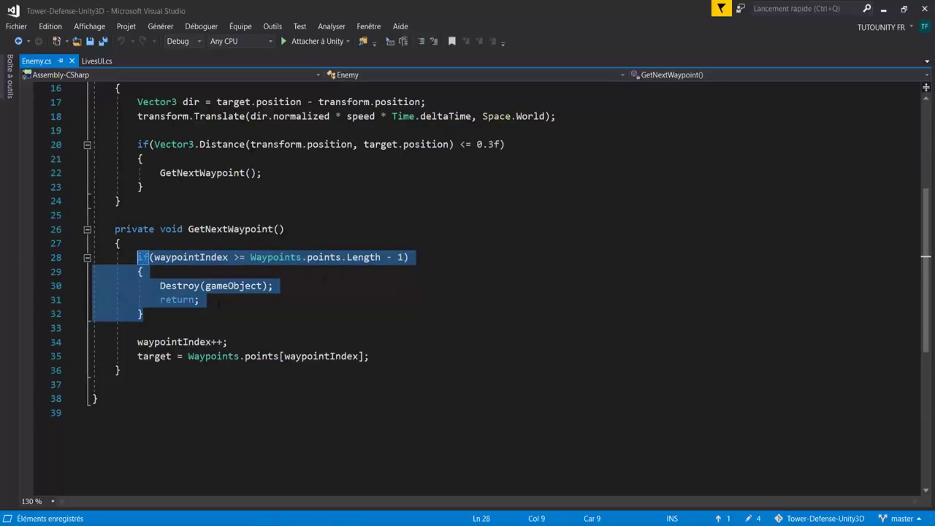
left_click(179, 299)
left_click_drag(160, 285, 272, 285)
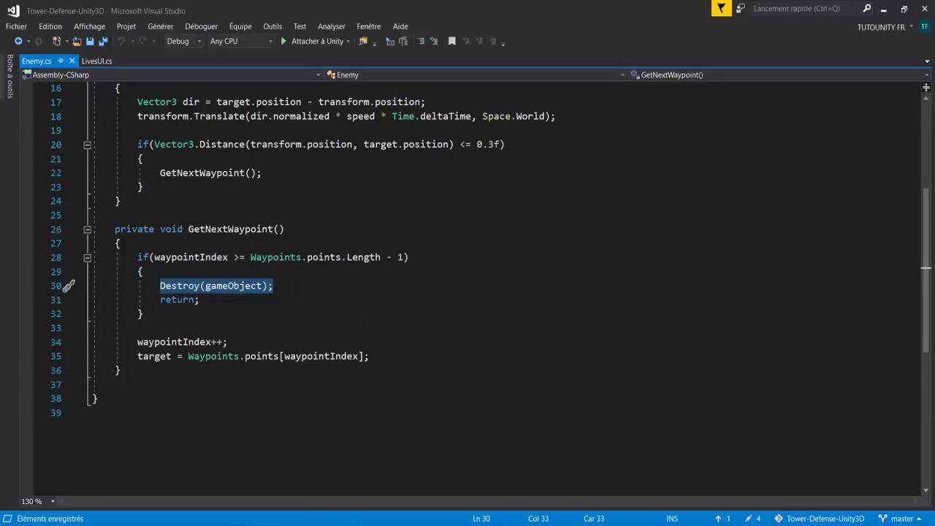
key("Down")
double_click(176, 300)
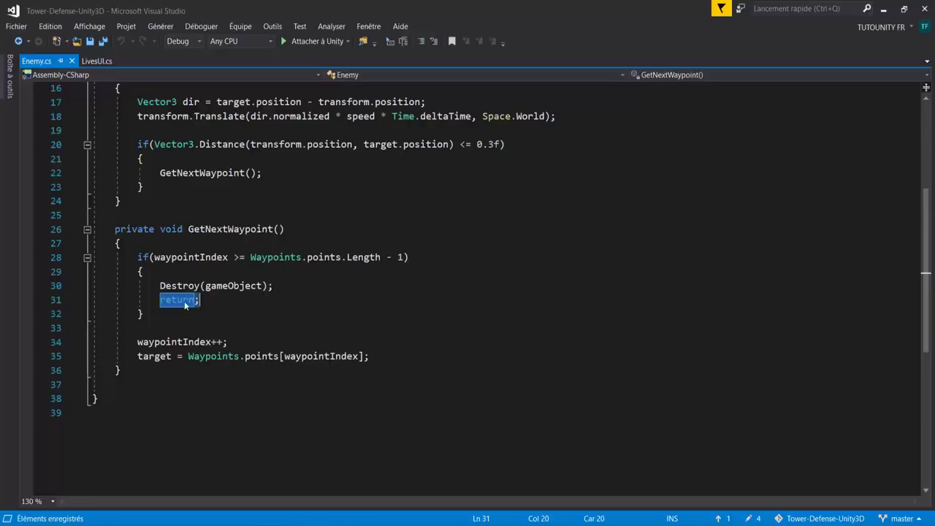
left_click_drag(149, 314, 138, 257)
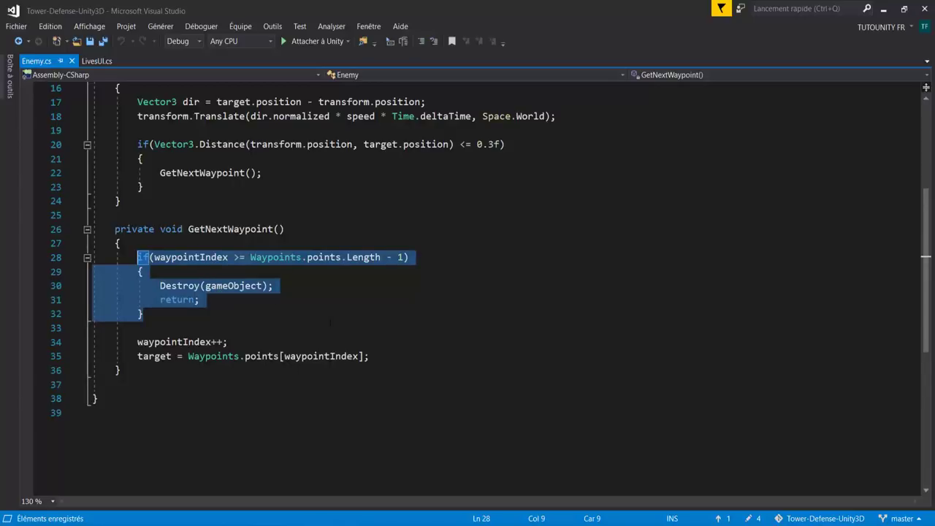
left_click_drag(199, 299, 155, 285)
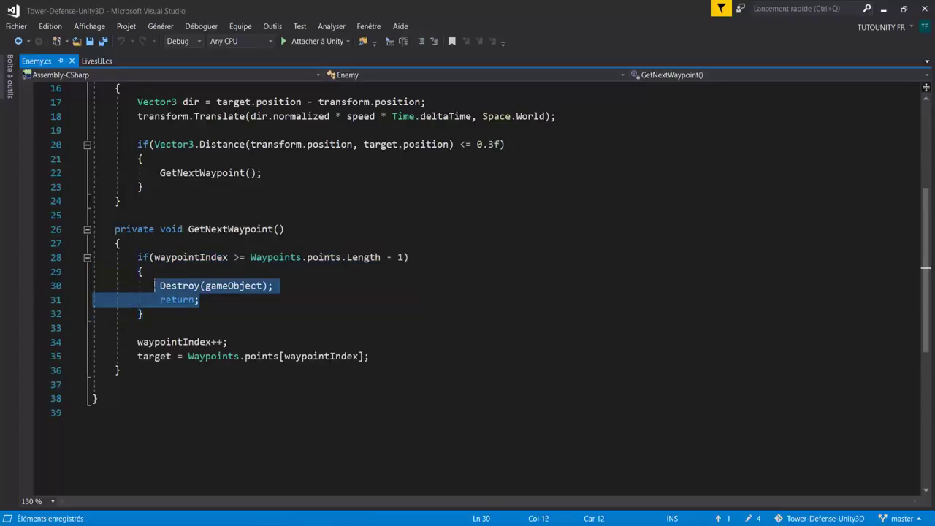
left_click_drag(188, 229, 278, 229)
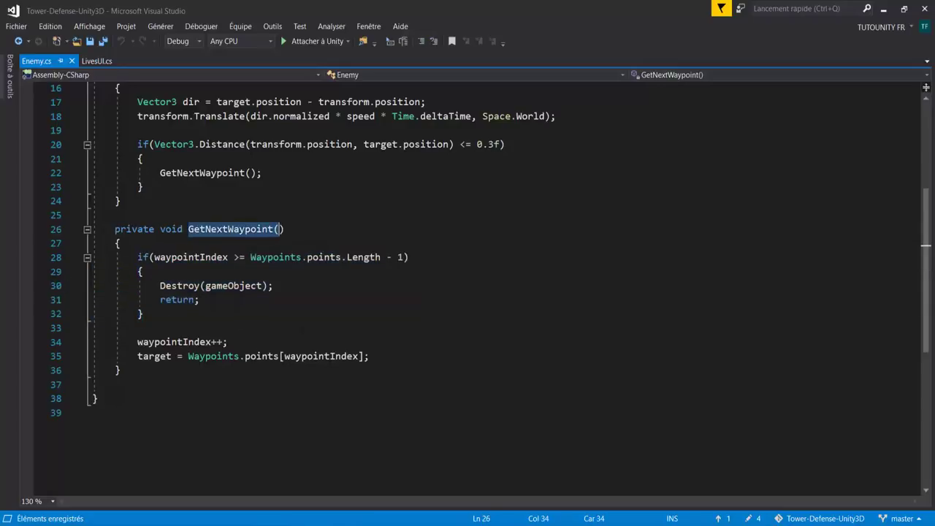
scroll(467, 284, "up", 3)
scroll(468, 284, "up", 2)
scroll(467, 285, "down", 3)
scroll(468, 285, "down", 3)
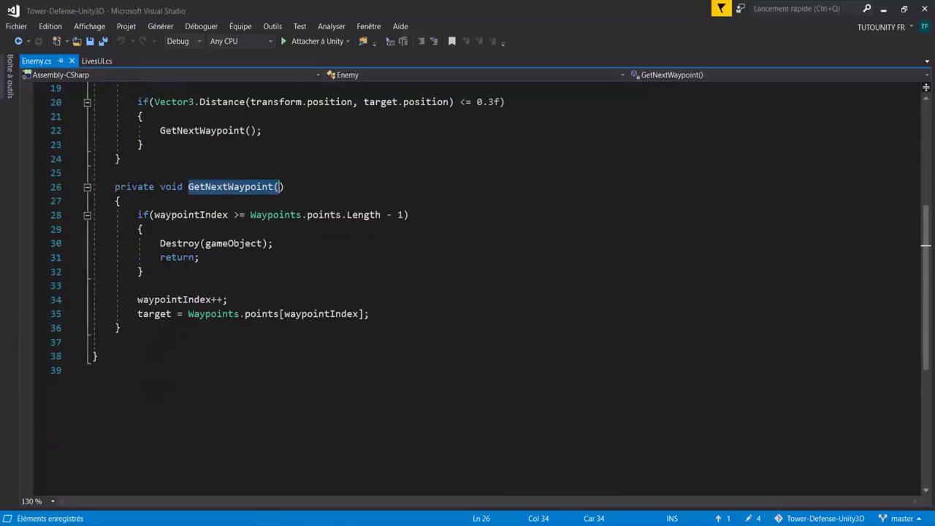
- Add an empty private void EndPath() method below GetNextWaypoint
left_click(141, 329)
key("Return")
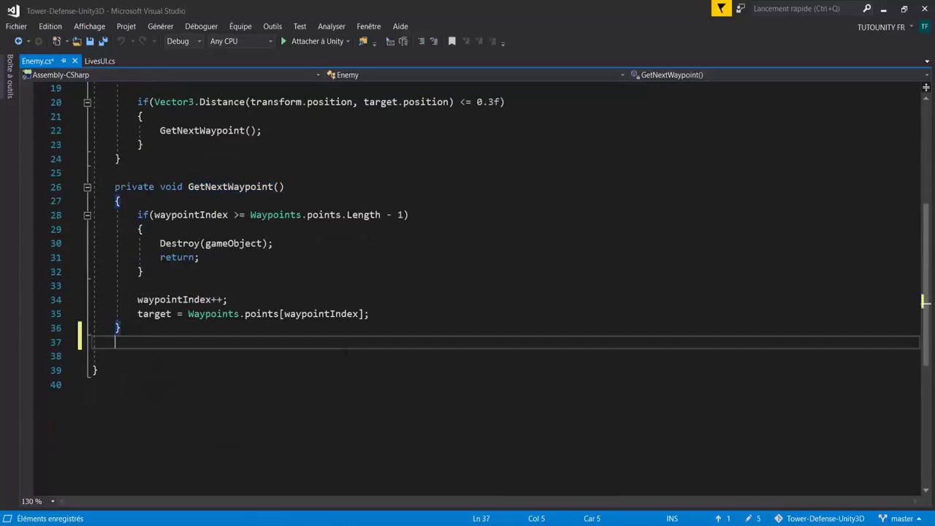
key("Return")
type("pr")
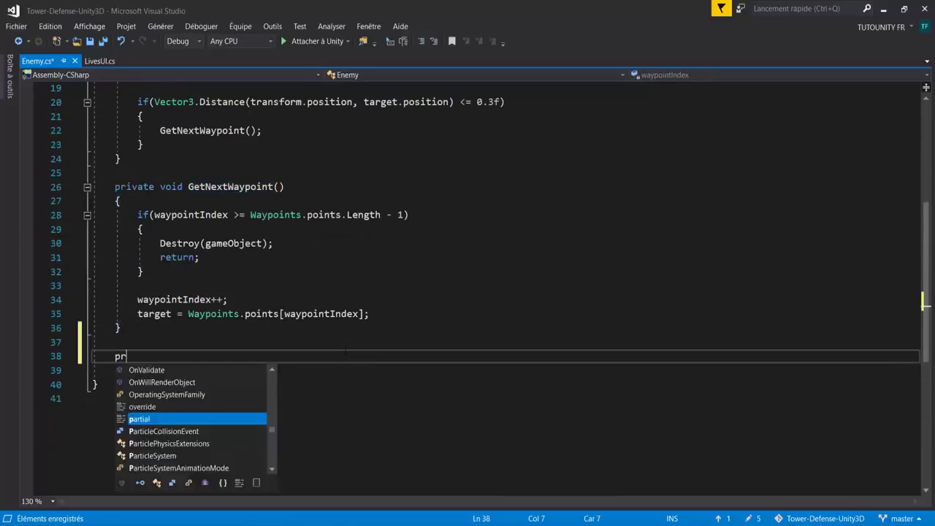
type("ivate void En")
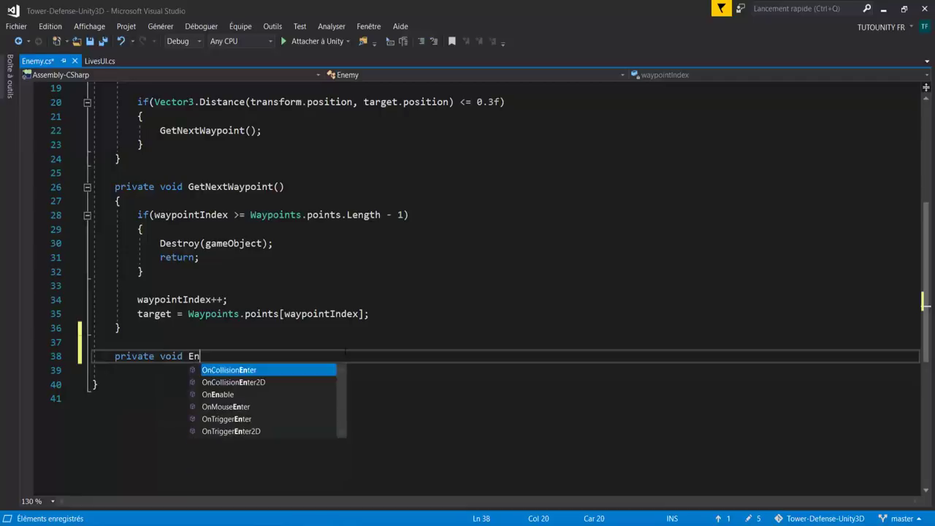
type("dPath(")
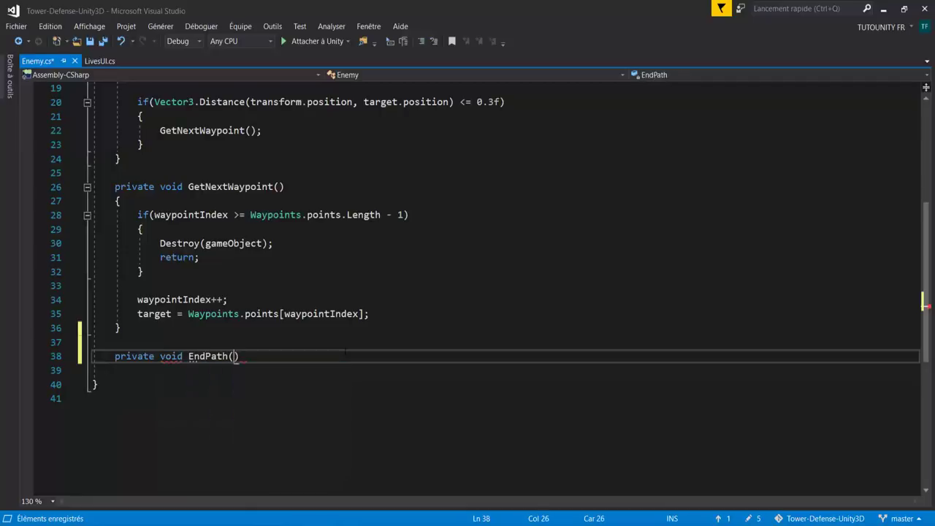
type(")")
type("{")
key("Return")
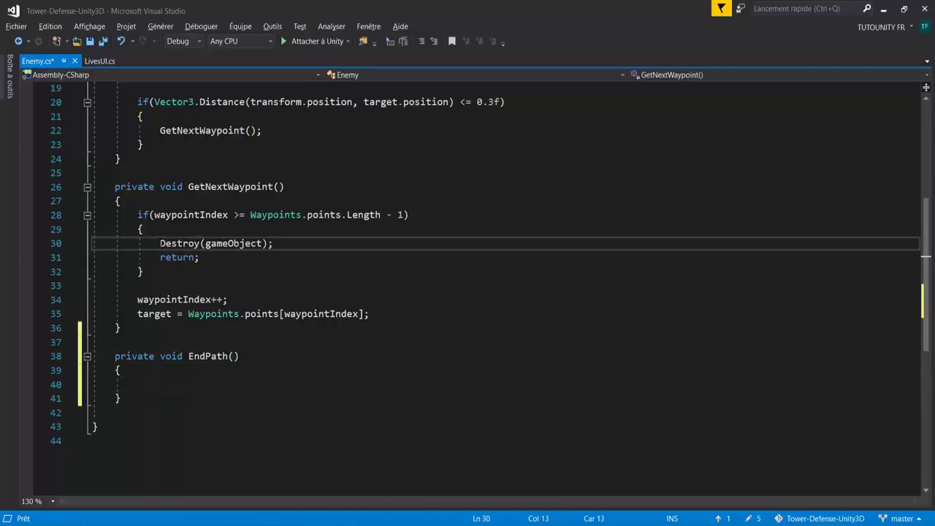
- Cut Destroy(gameObject) from the if block and paste it into EndPath
left_click_drag(160, 243, 274, 243)
key("ctrl+x")
left_click(165, 385)
key("ctrl+v")
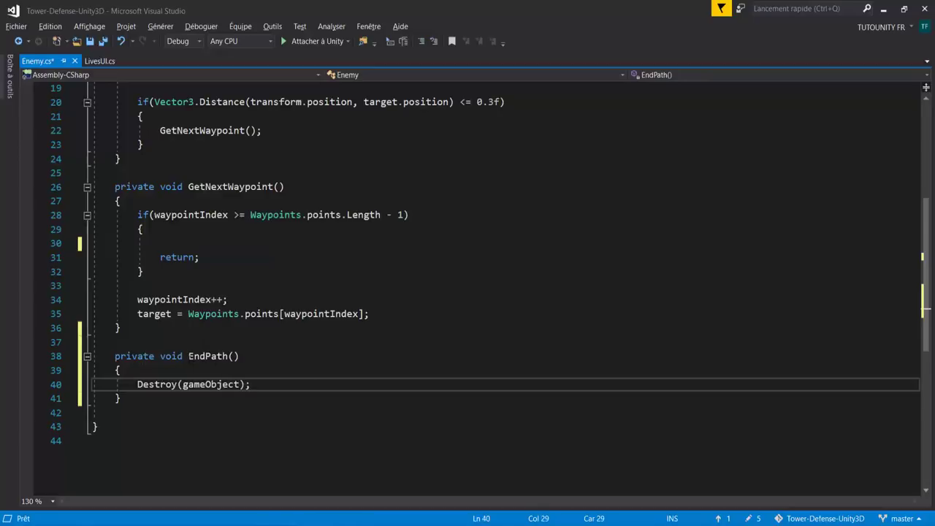
- Call EndPath(); in the if block where Destroy(gameObject) used to be
left_click_drag(189, 355, 239, 356)
key("ctrl+c")
left_click(168, 243)
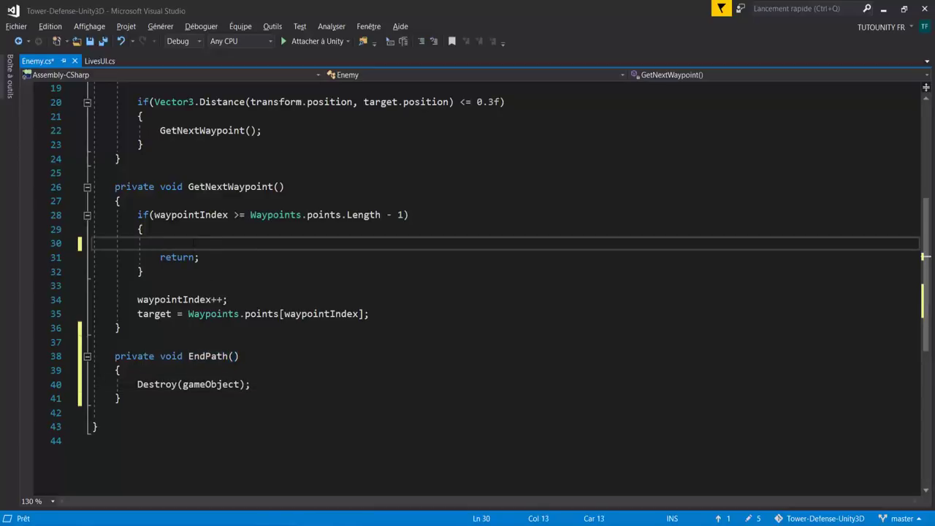
key("ctrl+v")
type(";")
mouse_move(144, 271)
left_mouse_down()
mouse_move(137, 215)
mouse_move(198, 257)
mouse_move(217, 243)
left_mouse_up()
left_click(225, 247)
left_click_drag(115, 356, 240, 355)
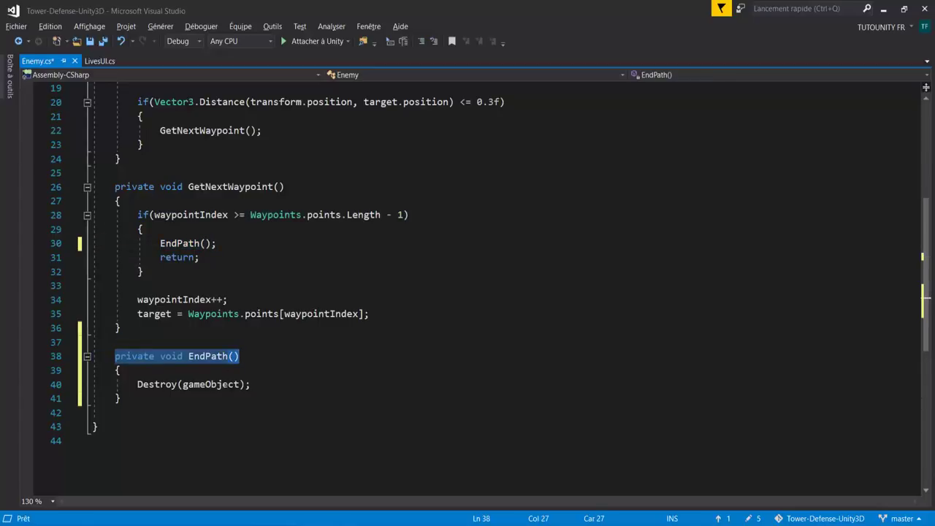
- Add PlayerStats.lives--; as the first line of EndPath and save
left_click(230, 373)
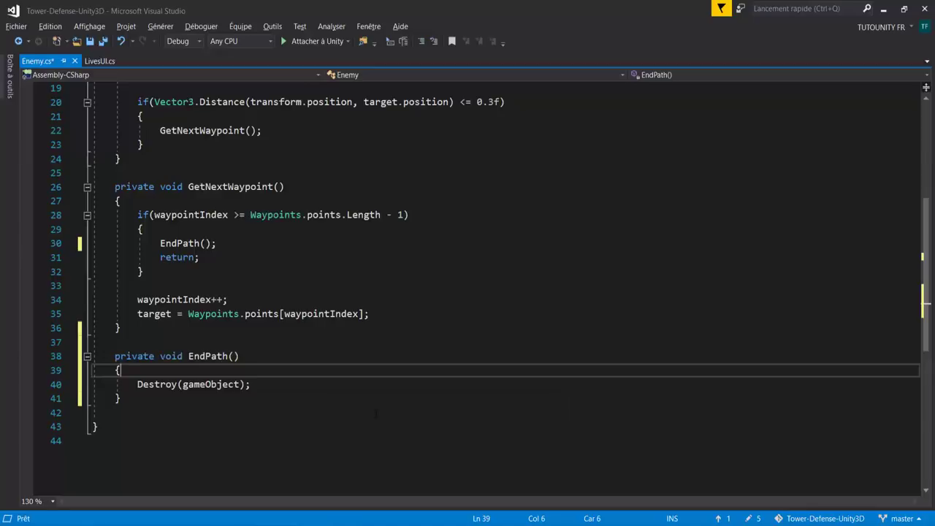
key("Return")
type("player")
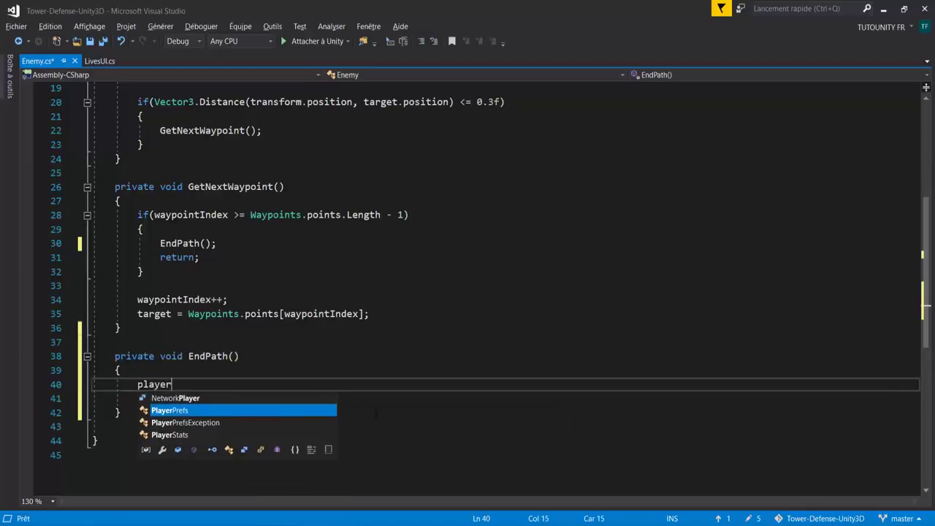
key("Tab")
type(".l")
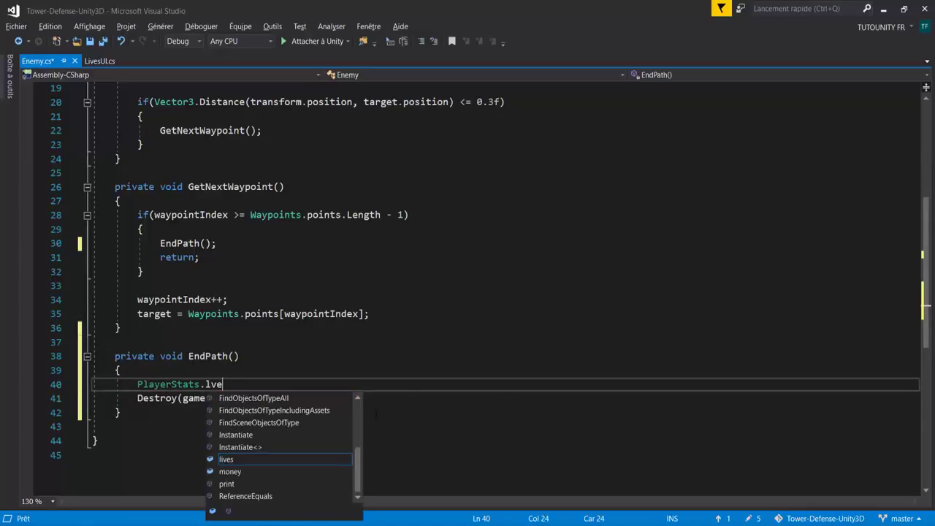
type("i")
key("Tab")
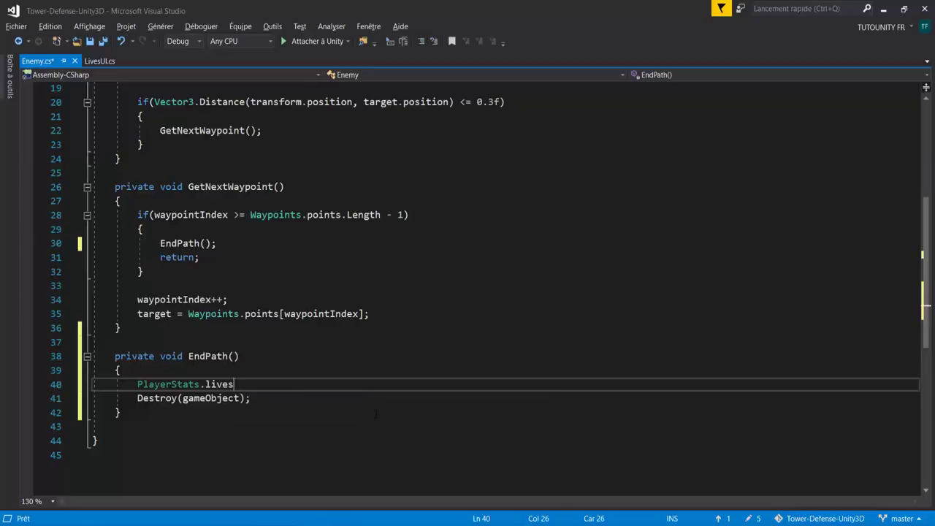
type("--;")
key("ctrl+s")
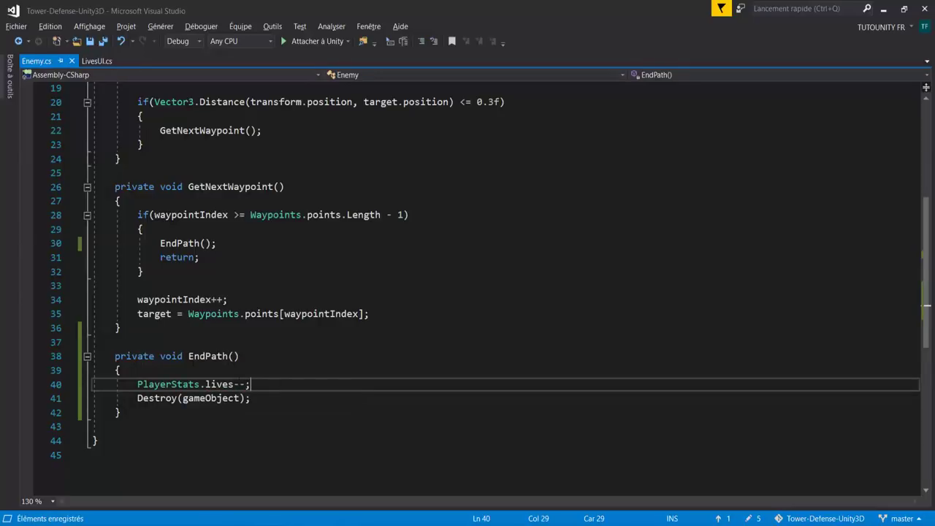
- Try a -= variant of the decrement, revert it, resave Enemy.cs, and start Play mode
key("Left")
key("BackSpace")
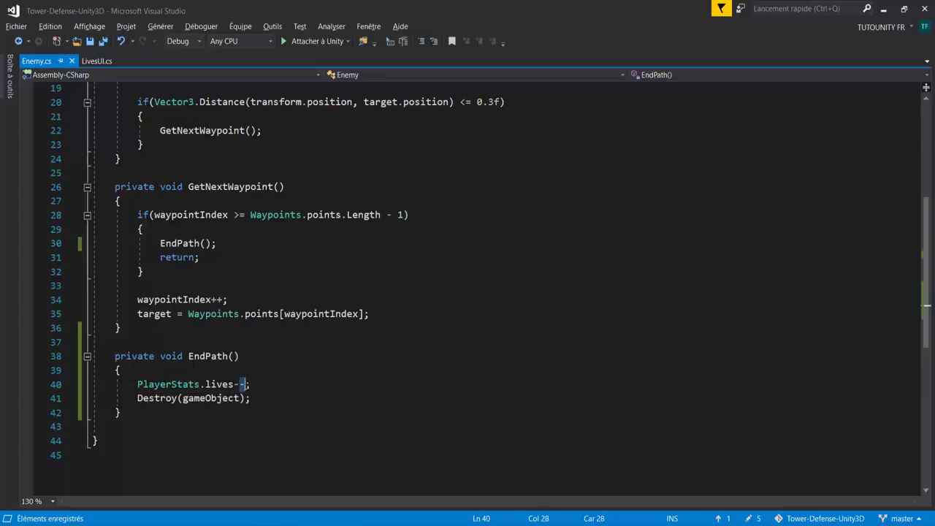
type("= 1")
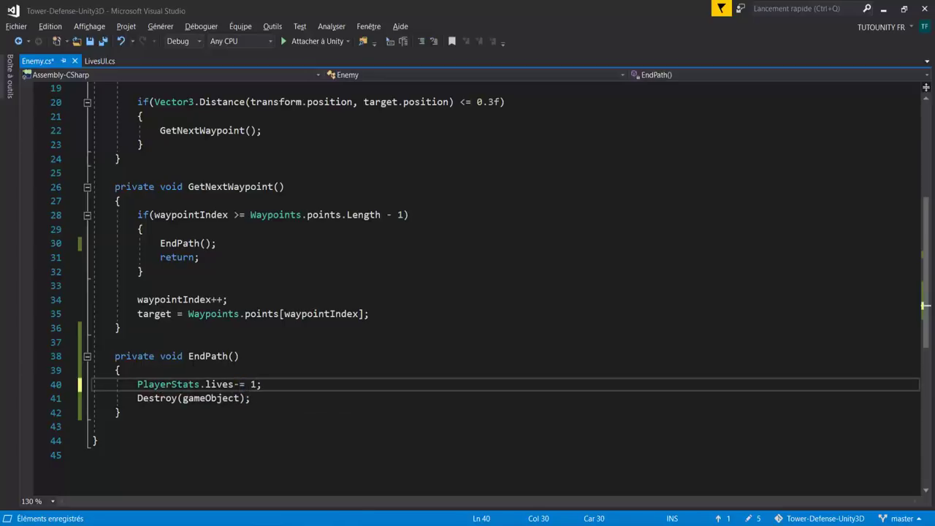
key("BackSpace")
key("BackSpace")
key("ctrl+s")
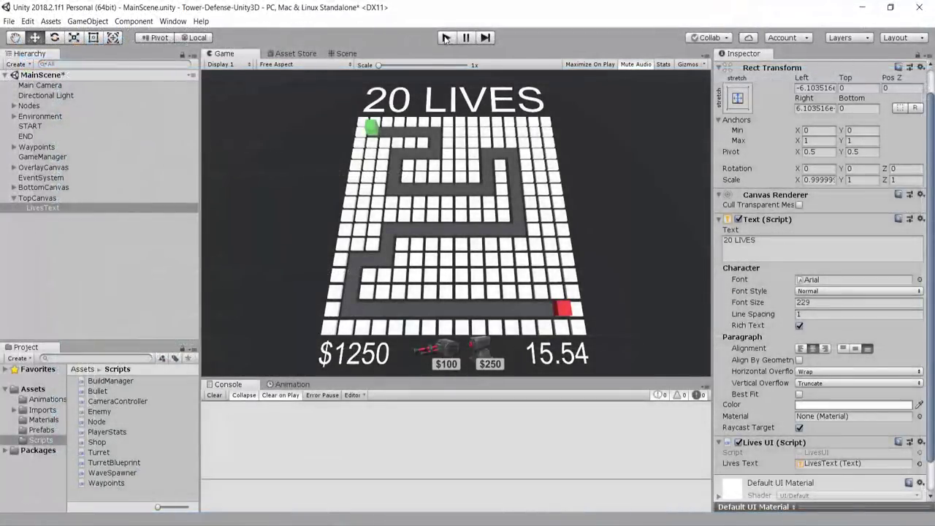
left_click(445, 37)
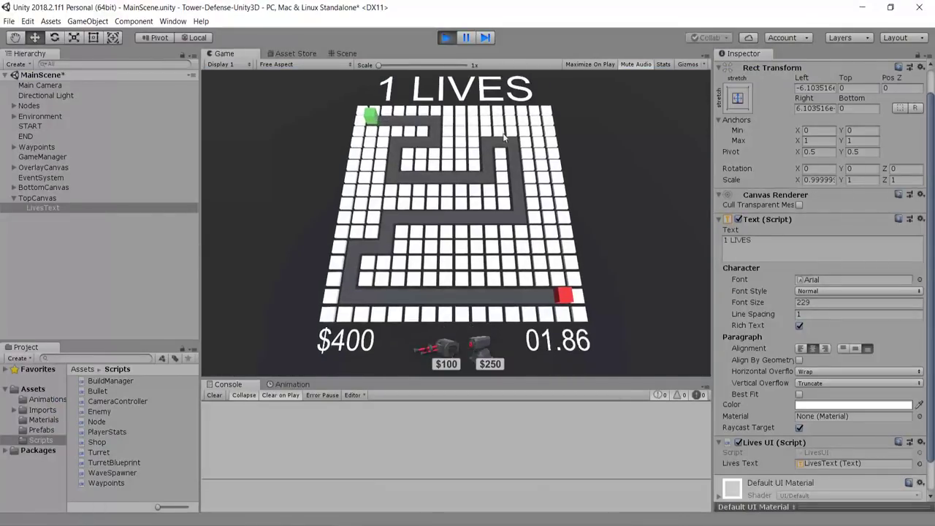
- Let escaping enemies drop the counter to 0 LIVES, then stop the game to reset it to 20 LIVES
key("w")
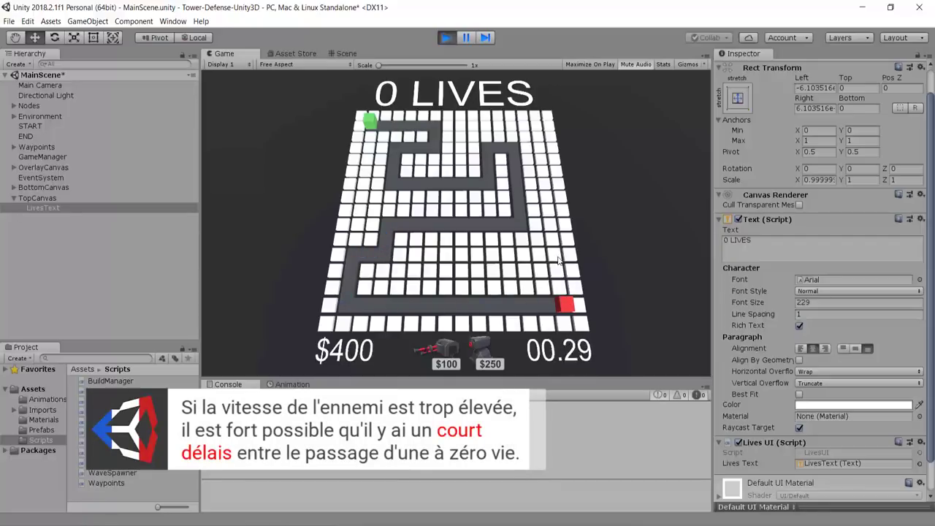
key("ctrl+p")
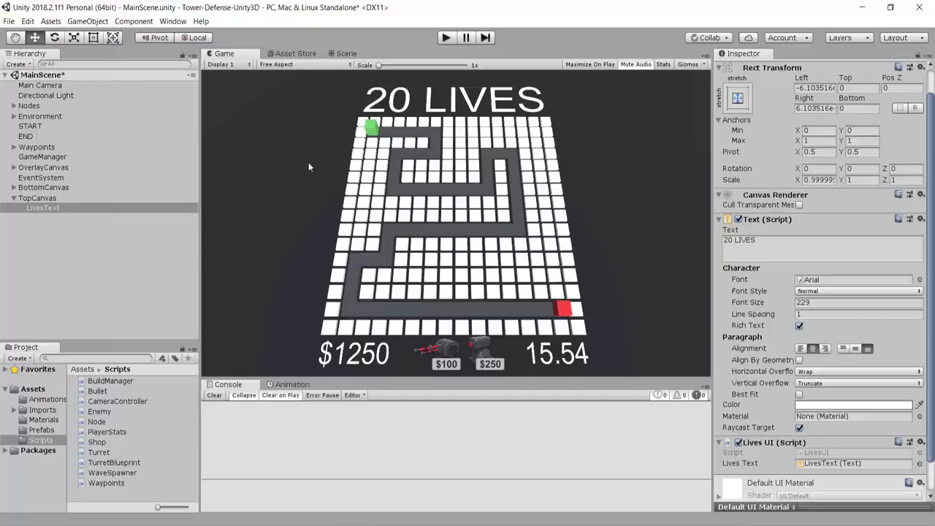
scroll(322, 210, "up", 1)
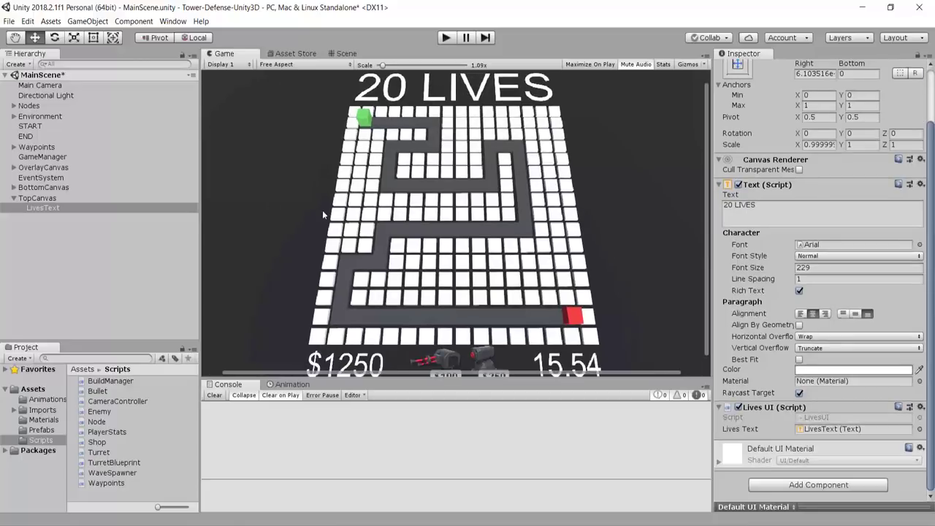
scroll(321, 214, "down", 1)
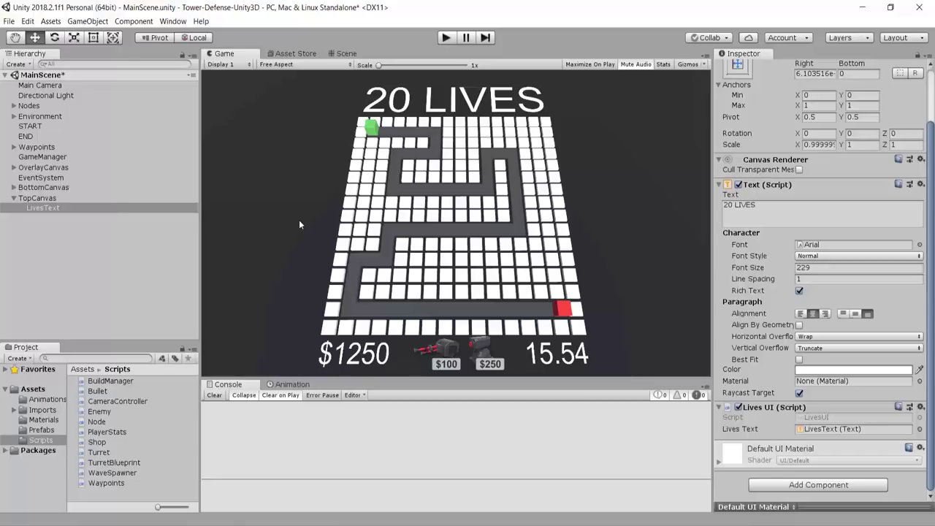
- Attach a new 'GameManager' script to the GameManager object and move it directly below Transform
left_click(41, 156)
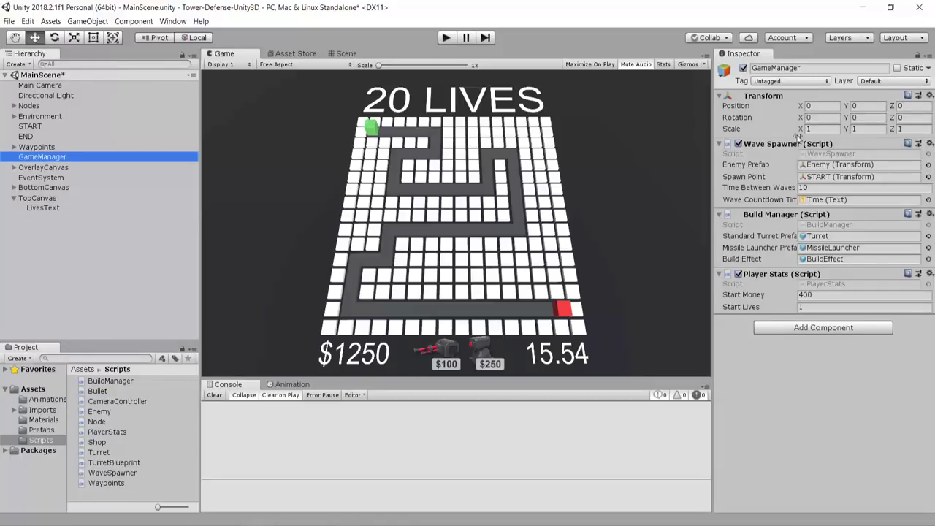
left_click(829, 330)
type("GameM")
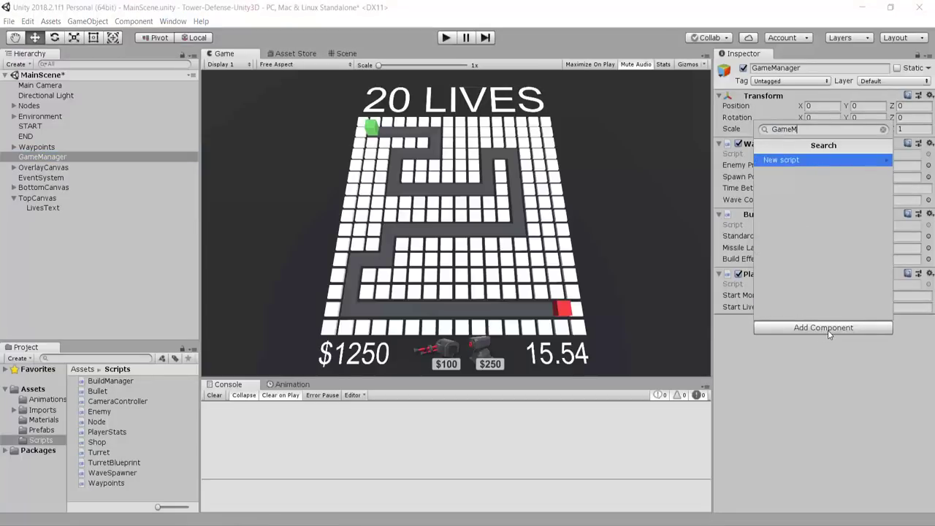
type("anager")
key("Return")
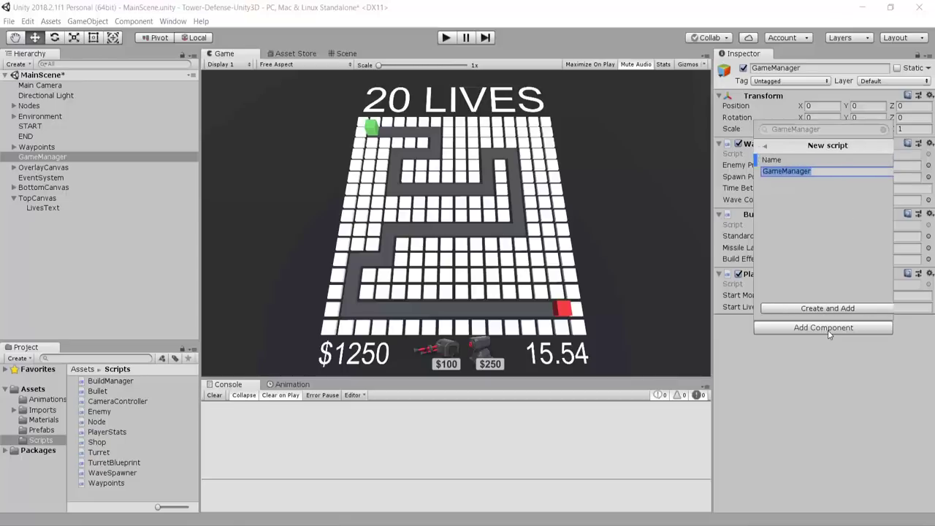
key("Escape")
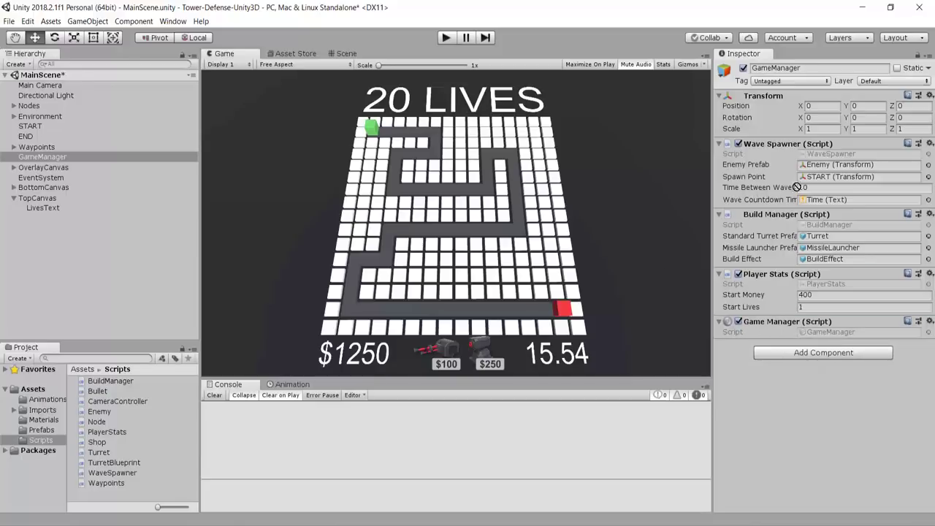
left_click_drag(796, 187, 799, 145)
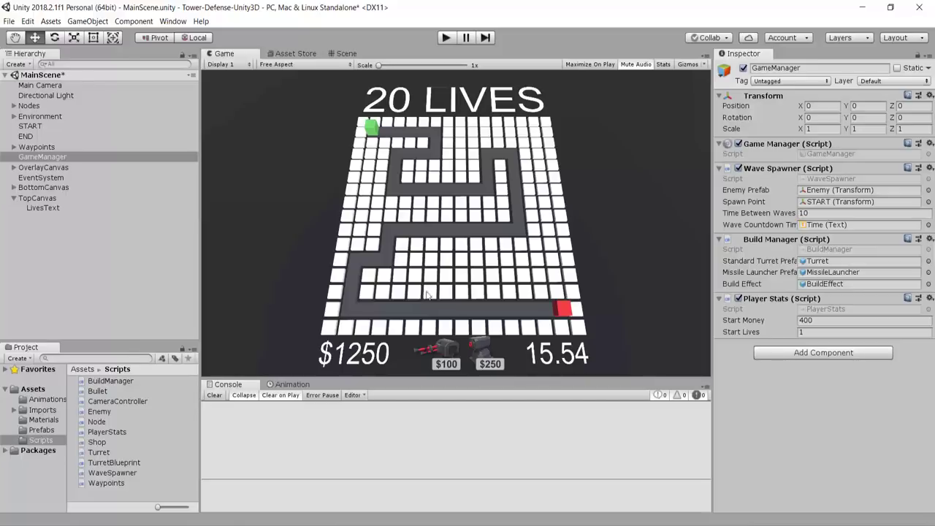
- Open GameManager.cs and delete the default comments, the empty Start method and the unused usings
double_click(833, 155)
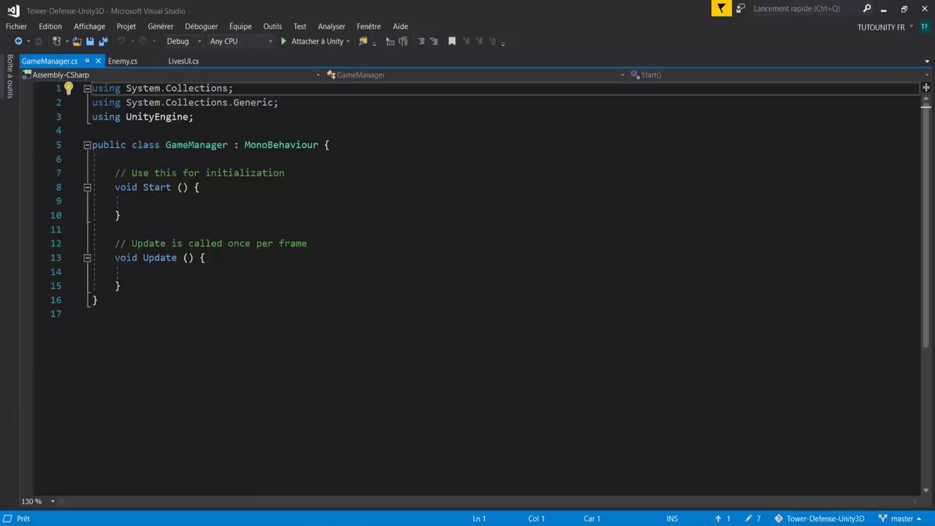
left_click_drag(307, 243, 92, 173)
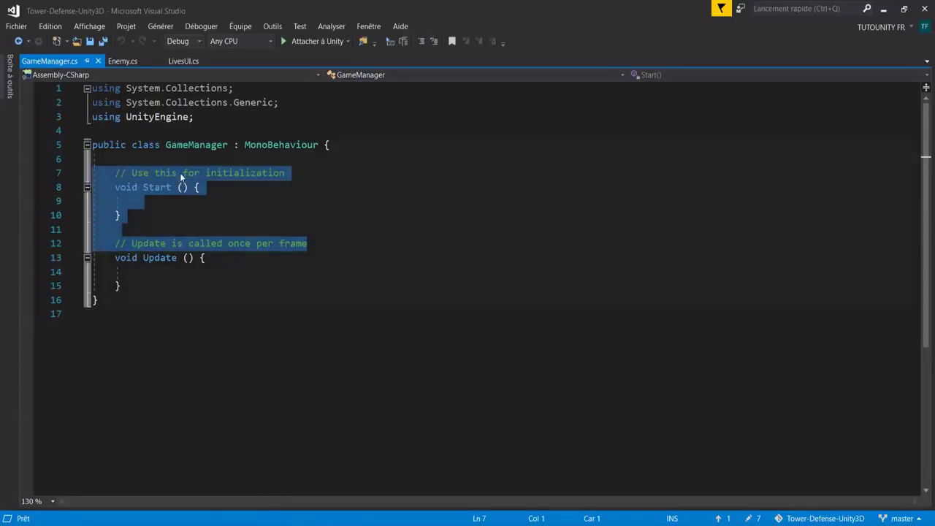
key("Delete")
key("BackSpace")
left_click_drag(278, 102, 125, 88)
key("Delete")
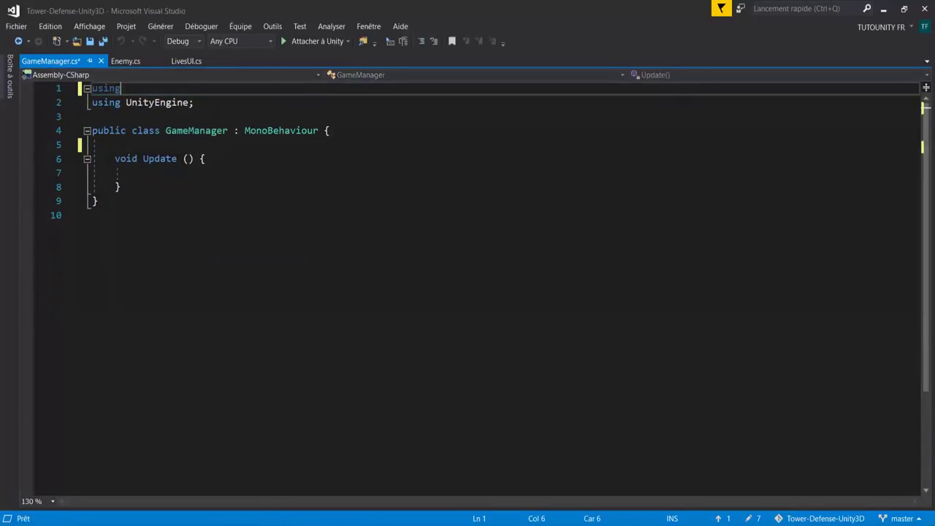
key("BackSpace")
key("BackSpace")
key("BackSpace")
key("BackSpace")
key("BackSpace")
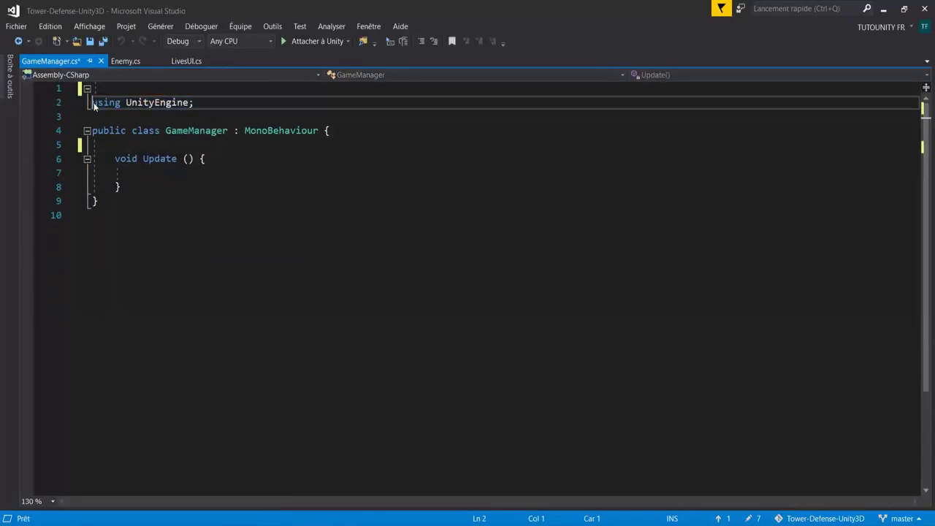
key("Delete")
- In Update, add 'if (PlayerStats.lives <= 0)' calling EndGame();
left_click(166, 173)
left_click(166, 159)
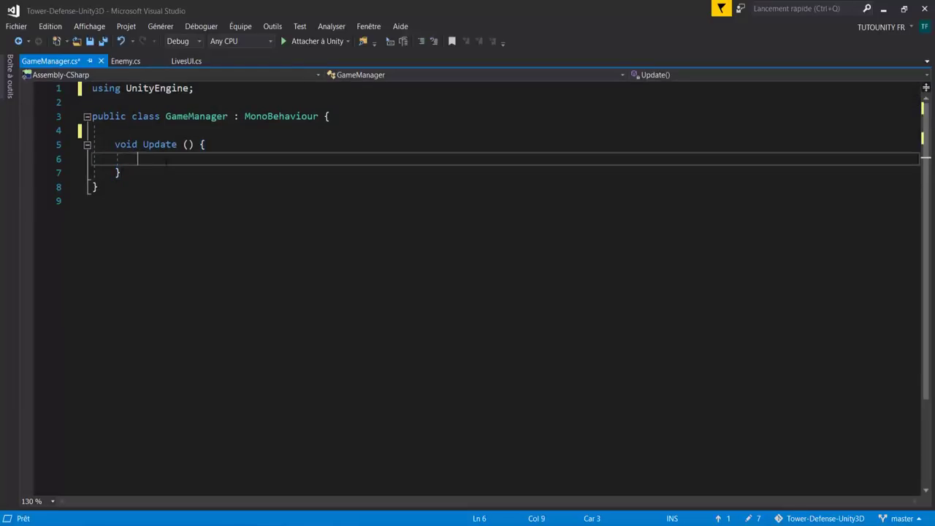
type("if(")
type("players")
key("Tab")
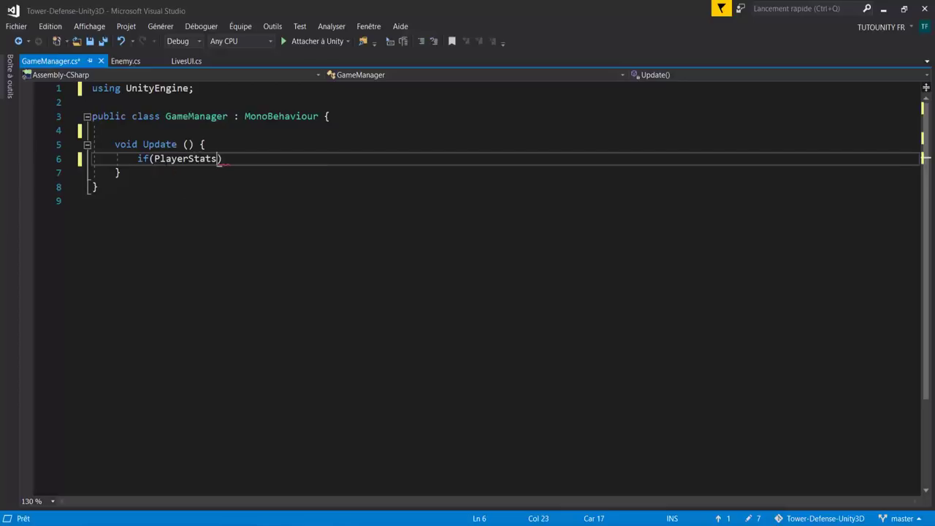
type(".lives <= ")
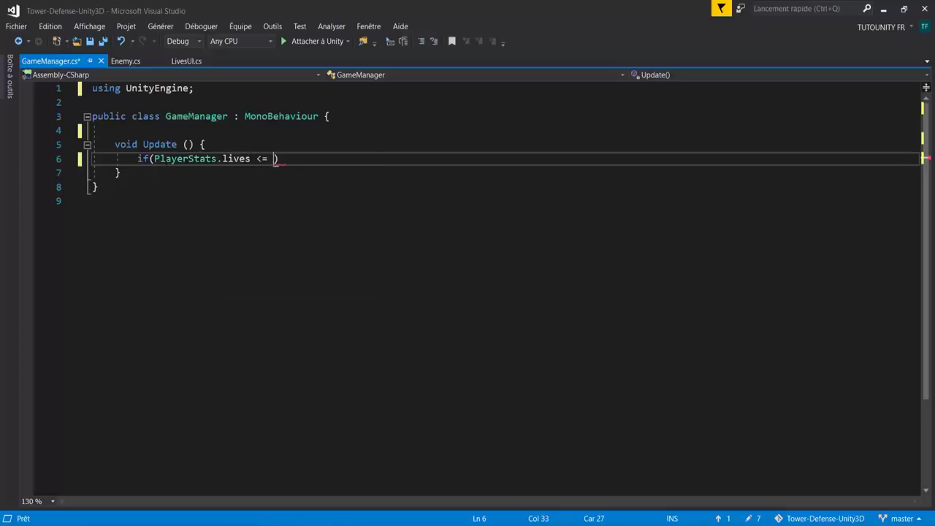
type("0)")
type(" {")
key("Return")
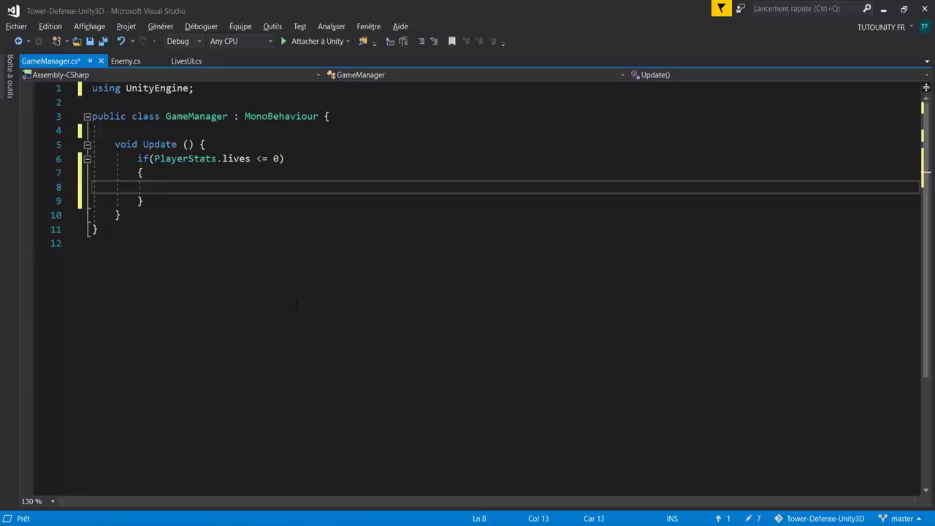
type("EndGam")
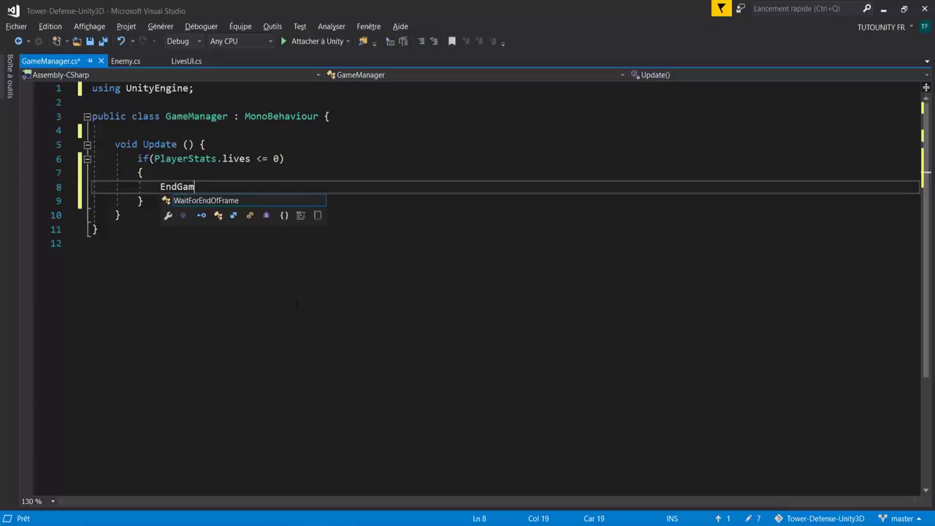
type("e();")
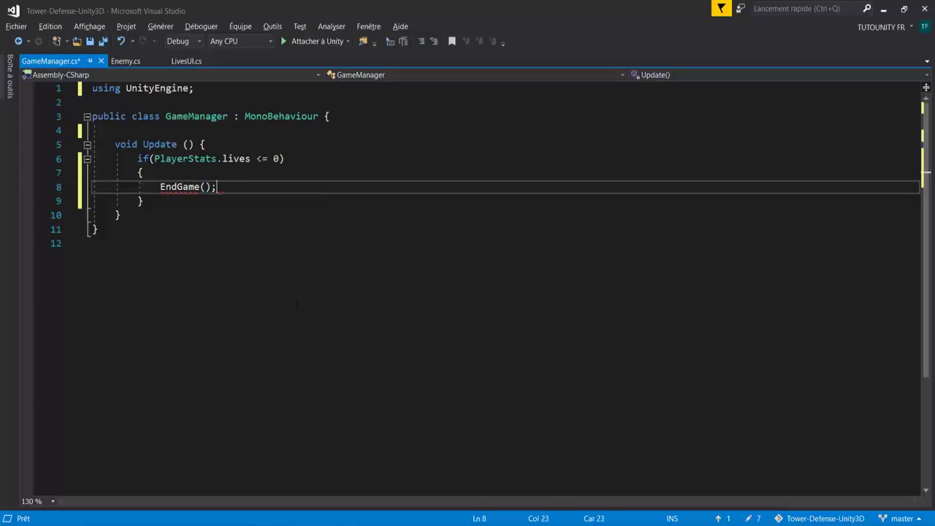
key("Down")
key("Down")
- Add a void EndGame() method that logs "Game Over !" with Debug.Log
key("Return")
key("Return")
type("void")
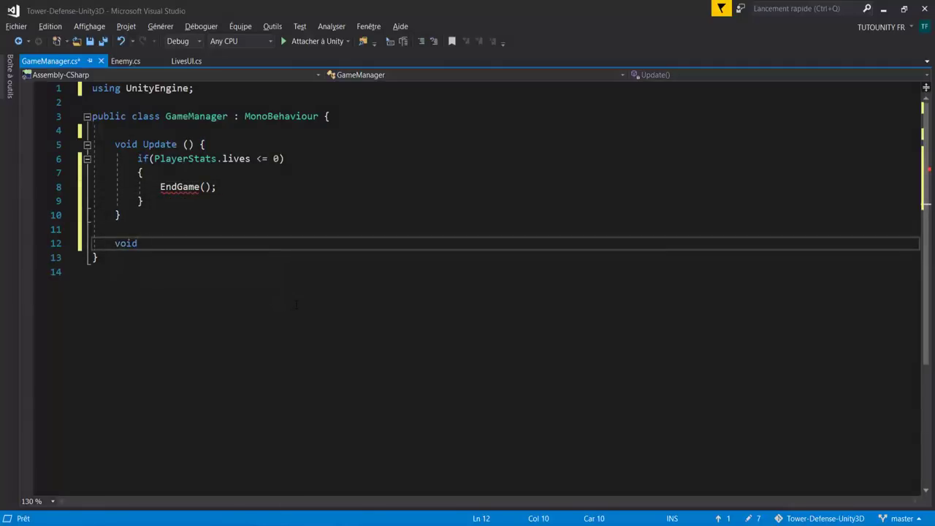
type(" EndGame()")
type("#")
key("BackSpace")
type("{")
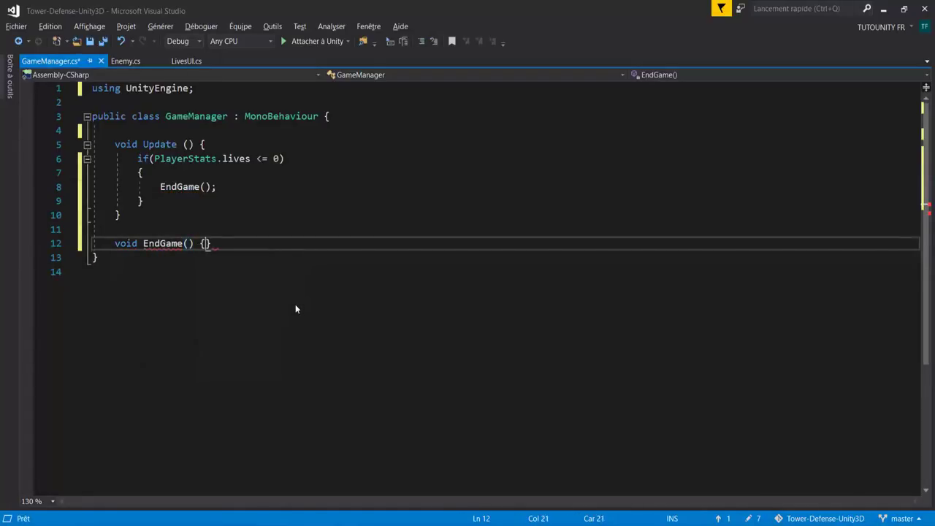
key("Return")
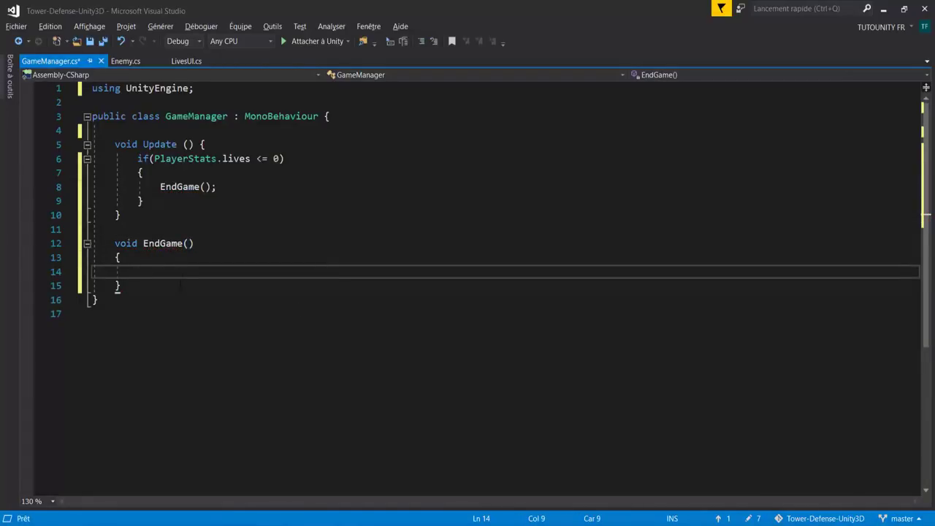
type("Debug")
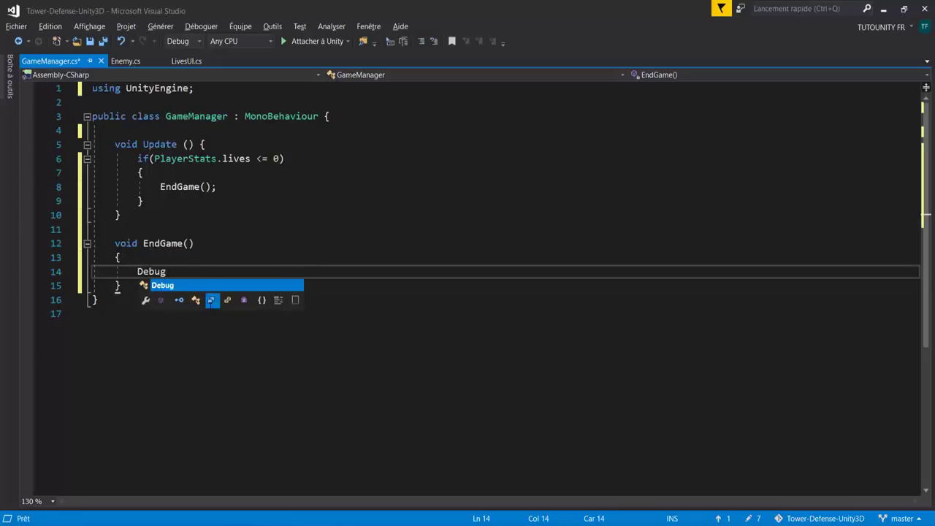
type(".lo(\"")
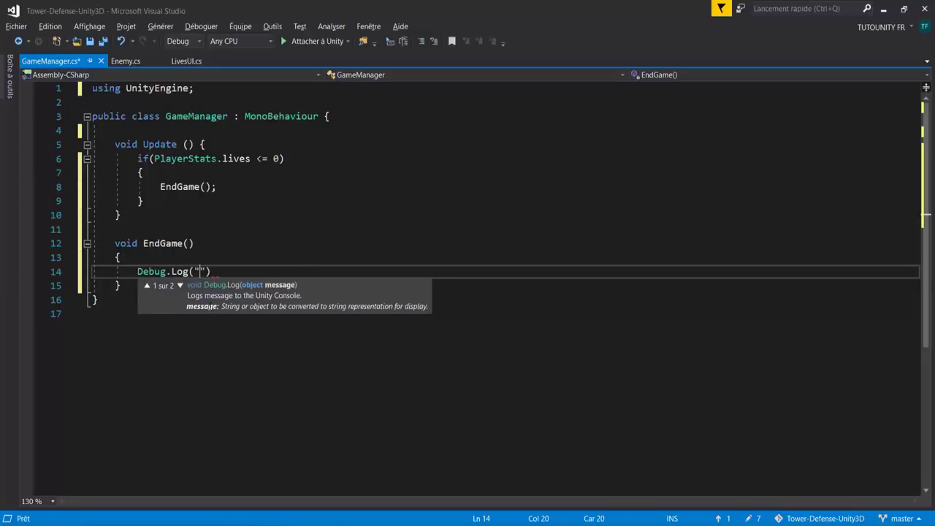
type("Game Over !")
type(");")
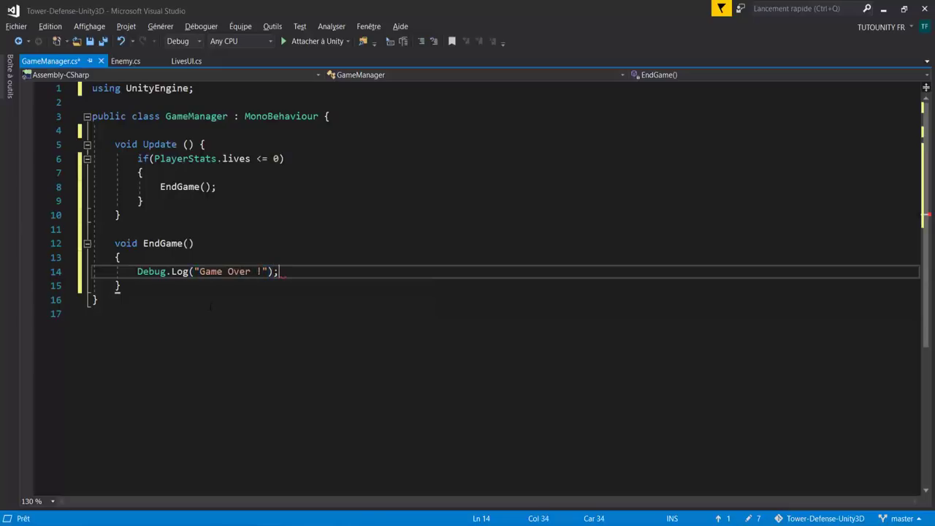
left_click_drag(116, 243, 141, 284)
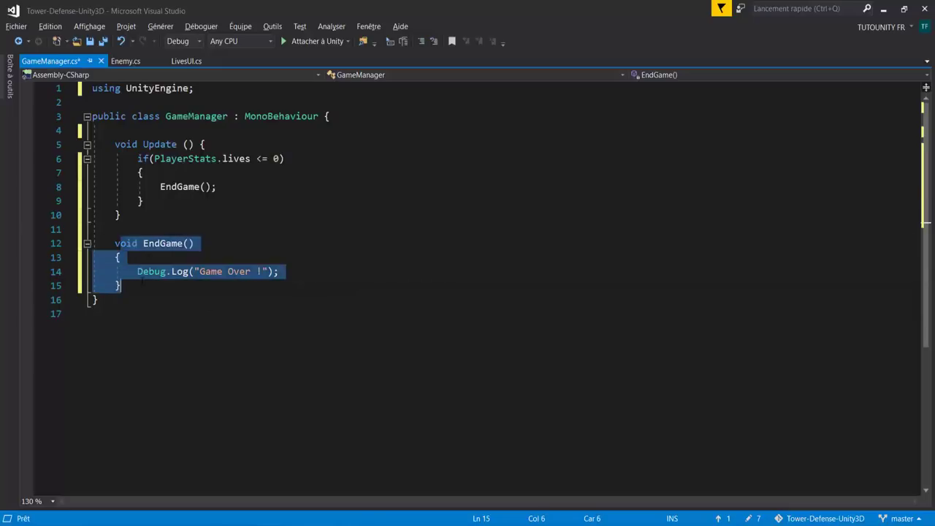
- Review the EndGame method and its call in Update, then save GameManager.cs
left_click(289, 271)
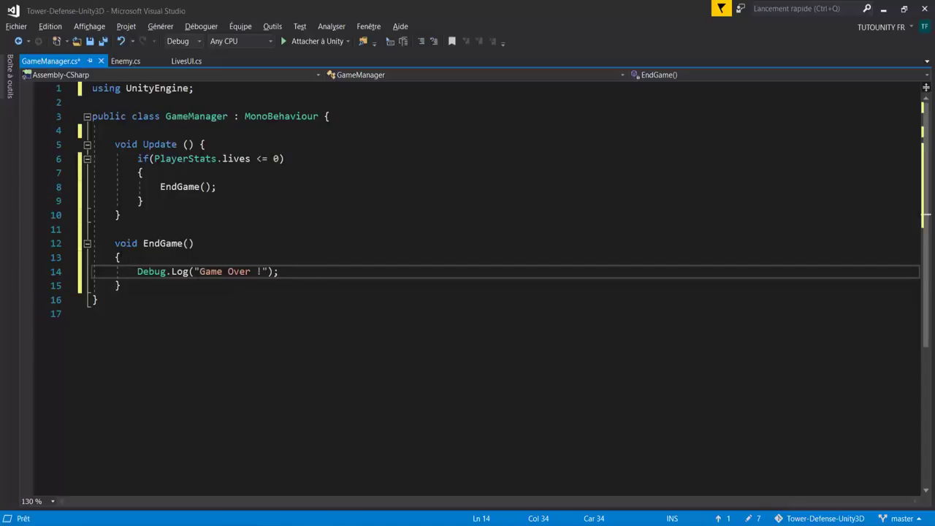
left_click_drag(115, 244, 121, 286)
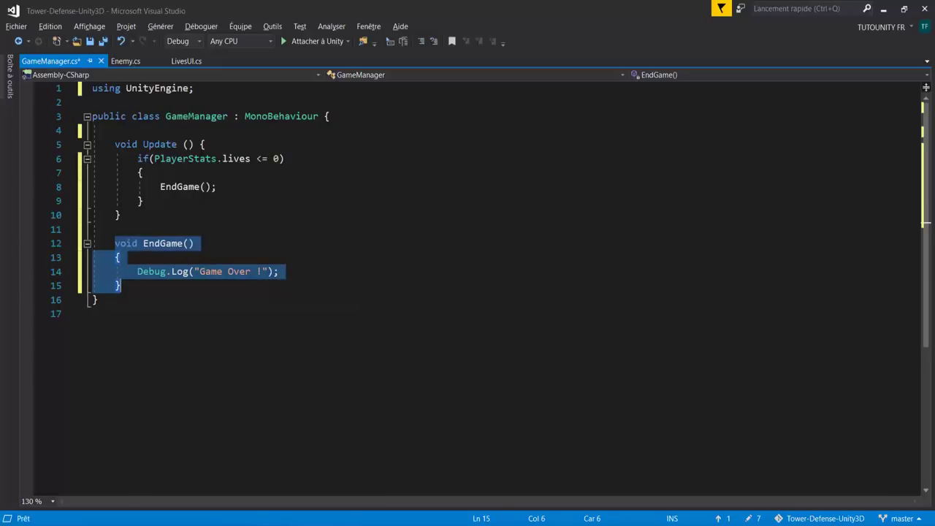
left_click(217, 186)
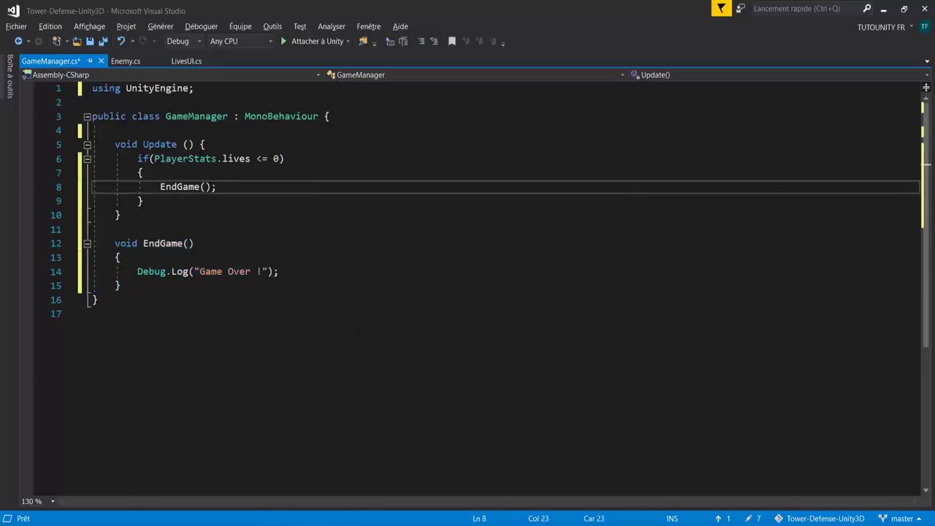
key("ctrl+s")
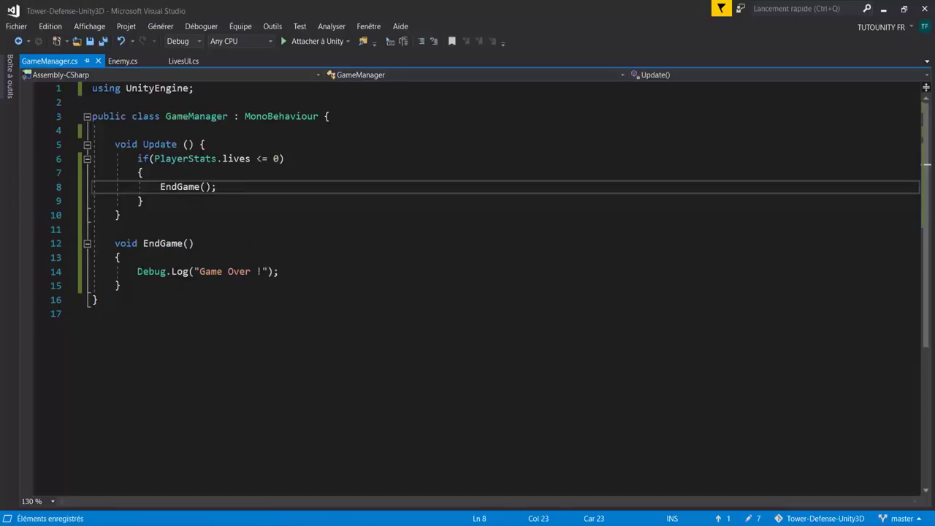
left_click_drag(137, 271, 278, 271)
left_click(281, 271)
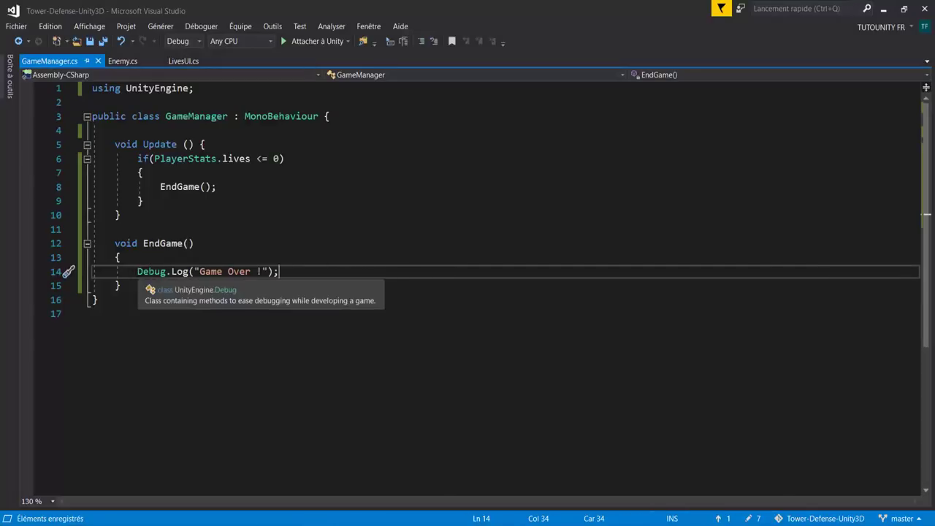
left_click_drag(137, 271, 279, 272)
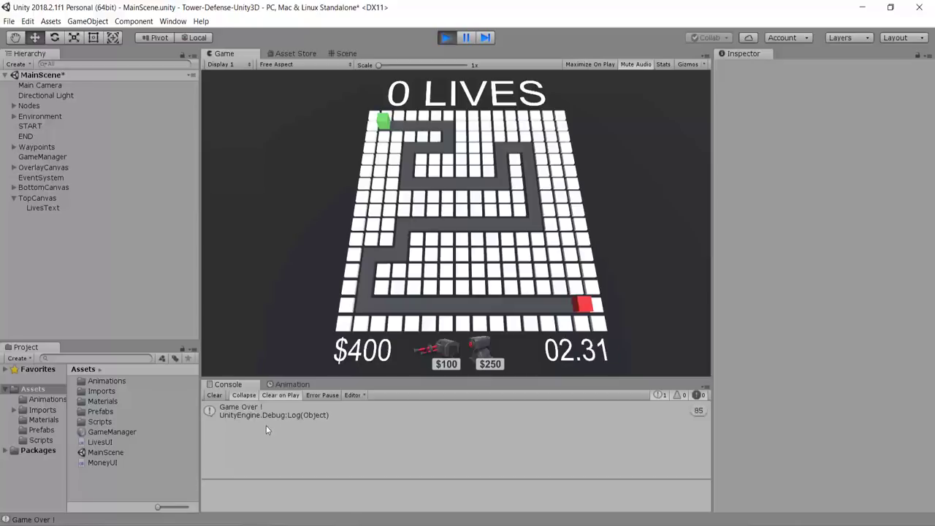
- Stop Play mode and clear the repeated "Game Over !" messages from the Console
left_click(251, 396)
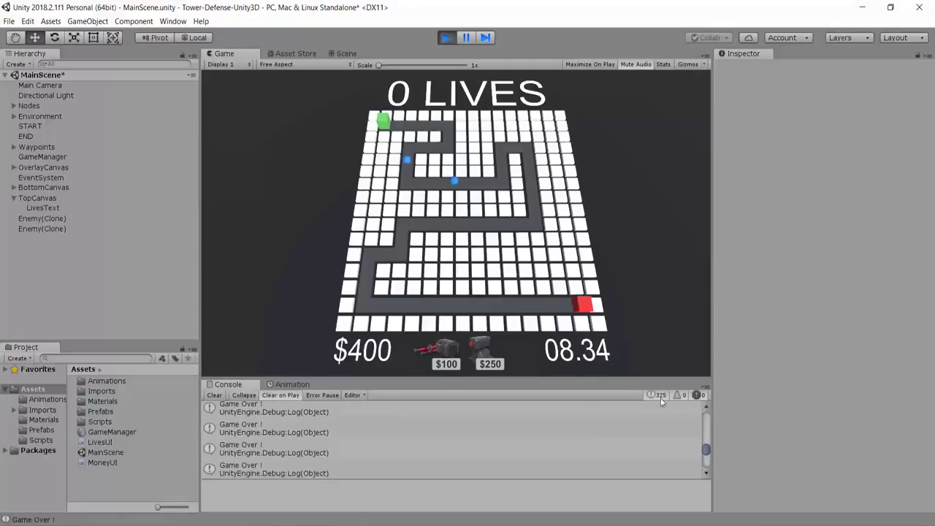
left_click(447, 37)
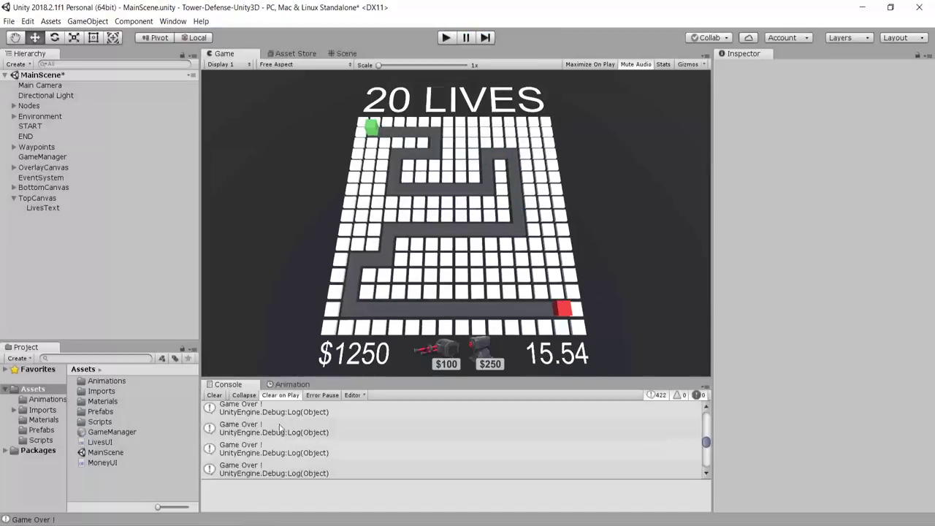
left_click(214, 395)
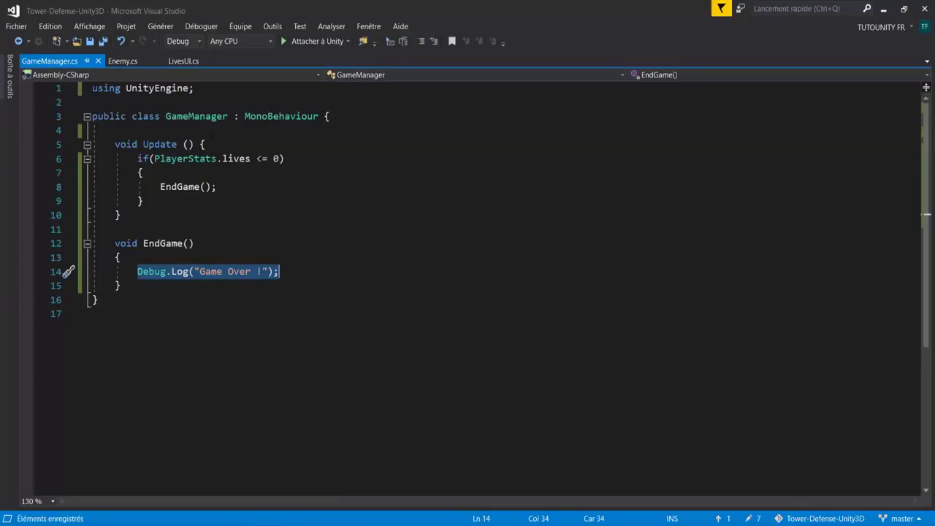
- Add a 'private bool gameEnded = false' field and set 'gameEnded = true;' inside EndGame
left_click(223, 130)
key("Return")
key("Return")
key("Up")
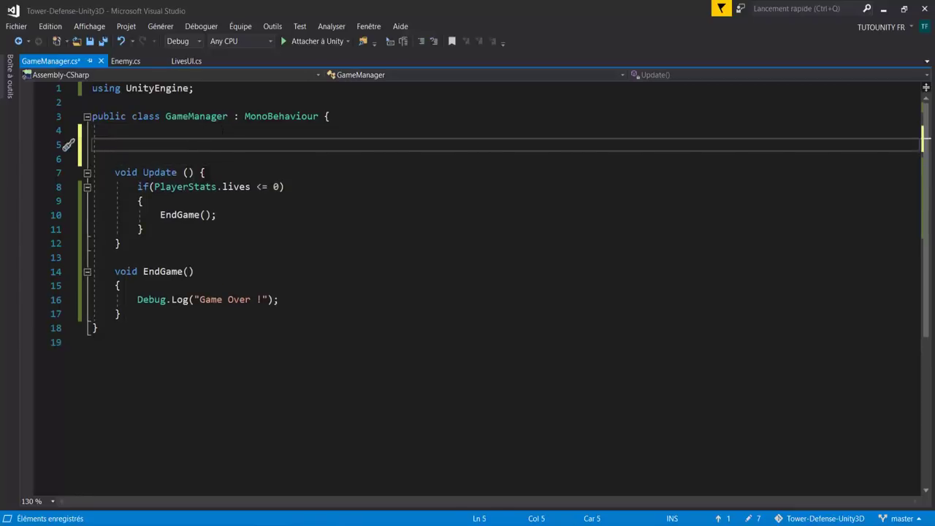
type("private boo")
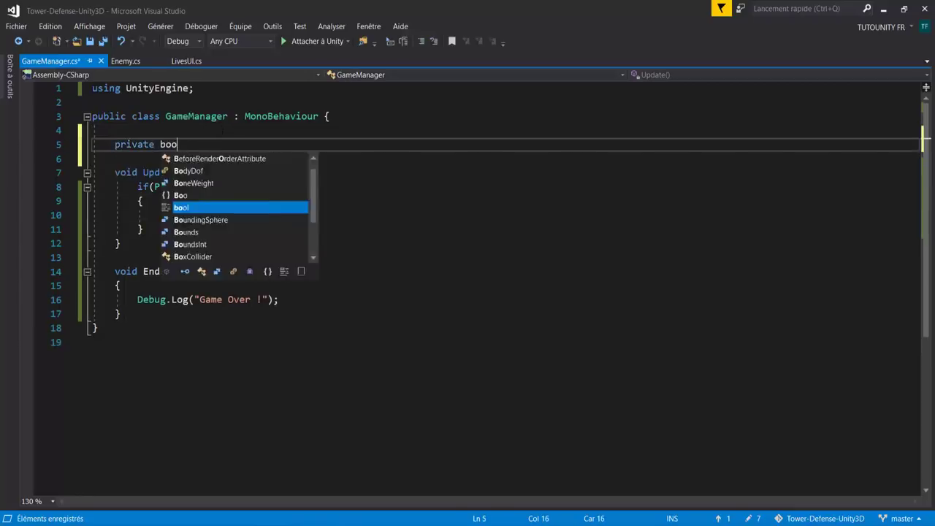
type("l game")
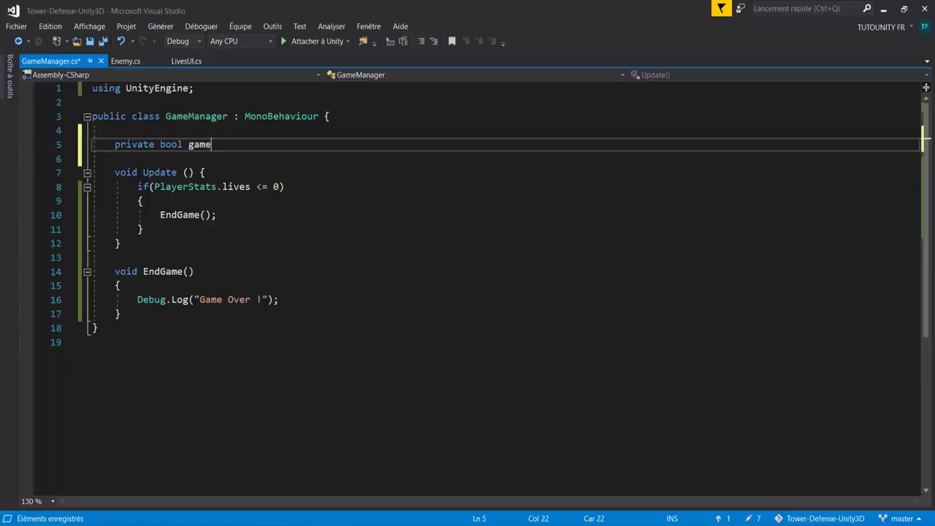
type("Ended = fals")
type("e;")
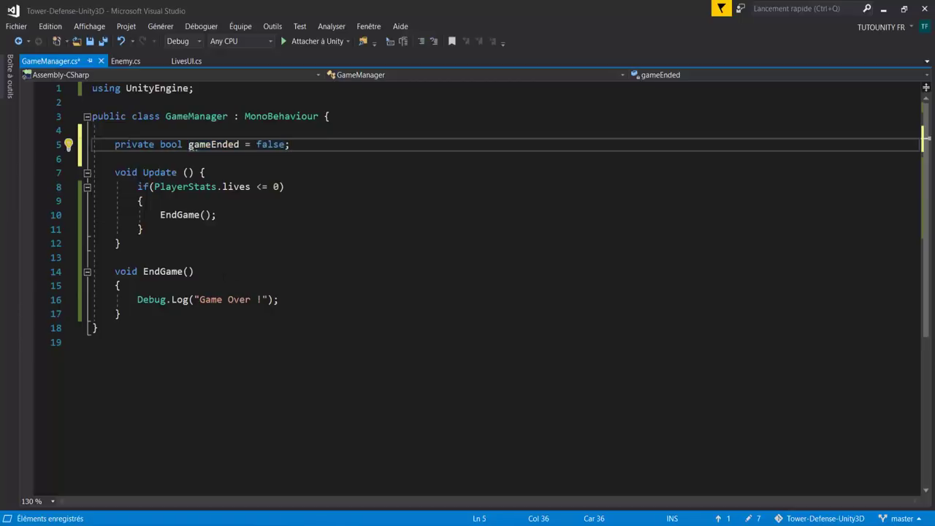
left_click(330, 301)
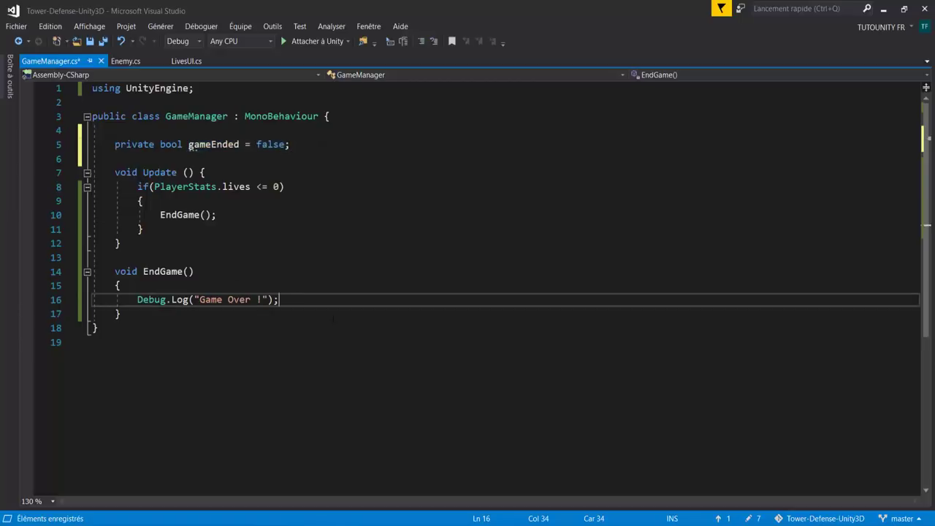
key("ctrl+Return")
type("ga")
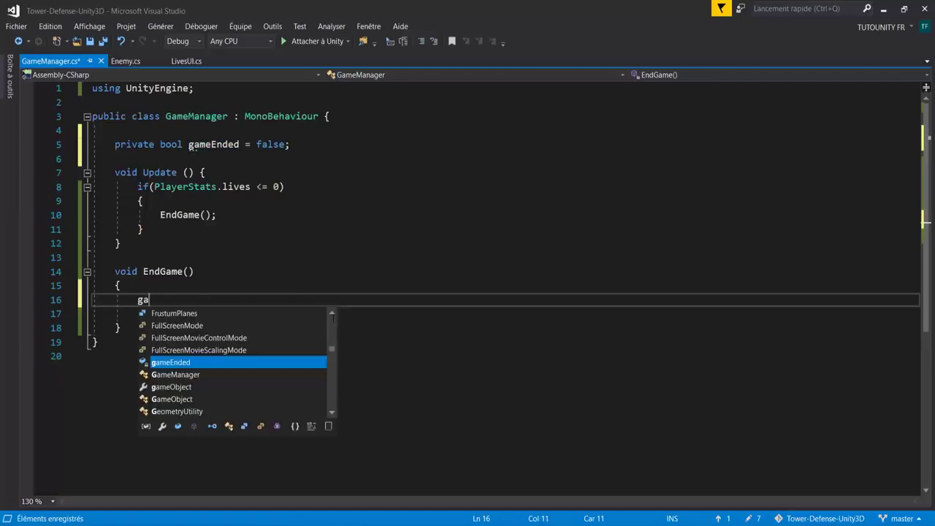
type("me")
key("Tab")
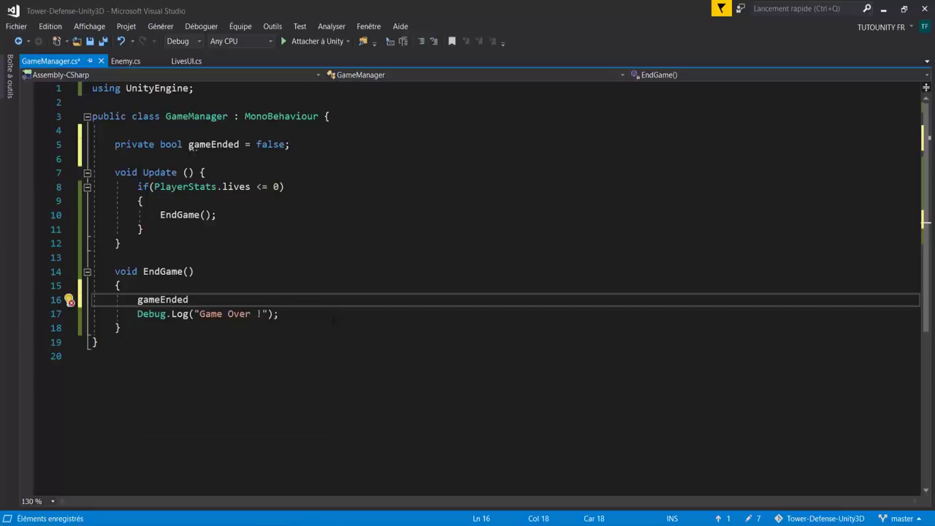
type(" = true;")
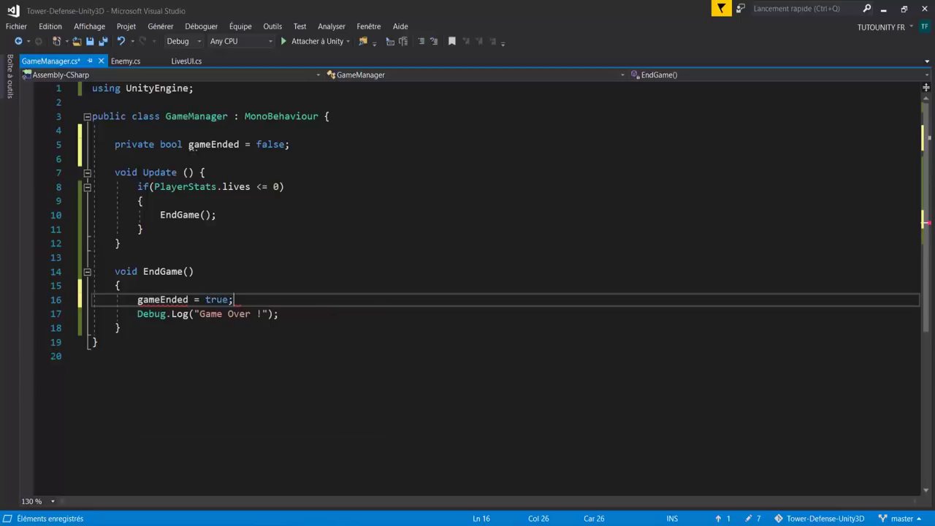
- Insert 'if (gameEnded) { return; }' at the top of Update, above the lives check
left_click(225, 174)
key("Return")
key("Return")
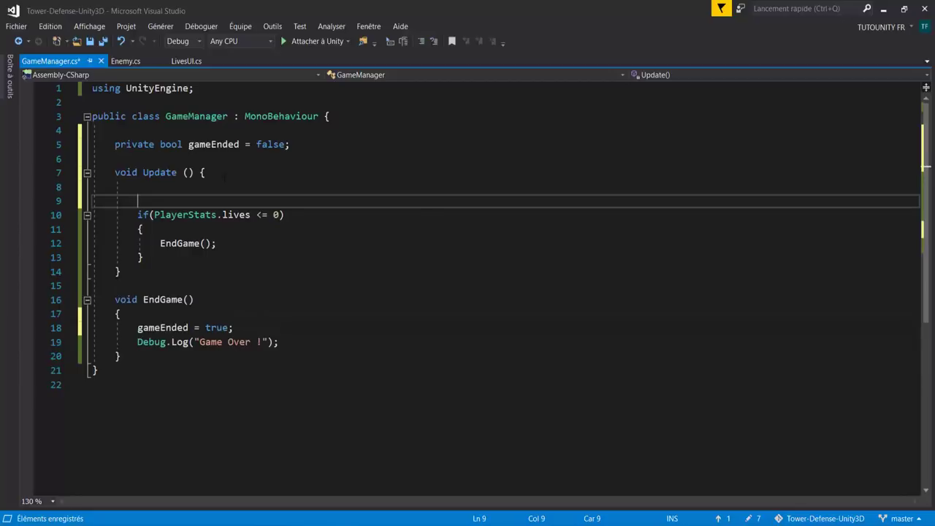
key("Return")
key("Up")
type("if(g")
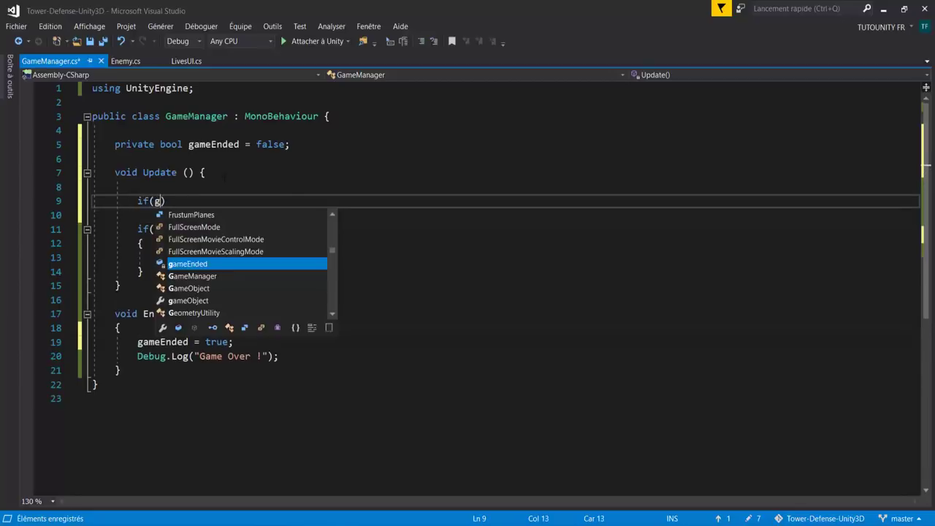
type("am")
key("Tab")
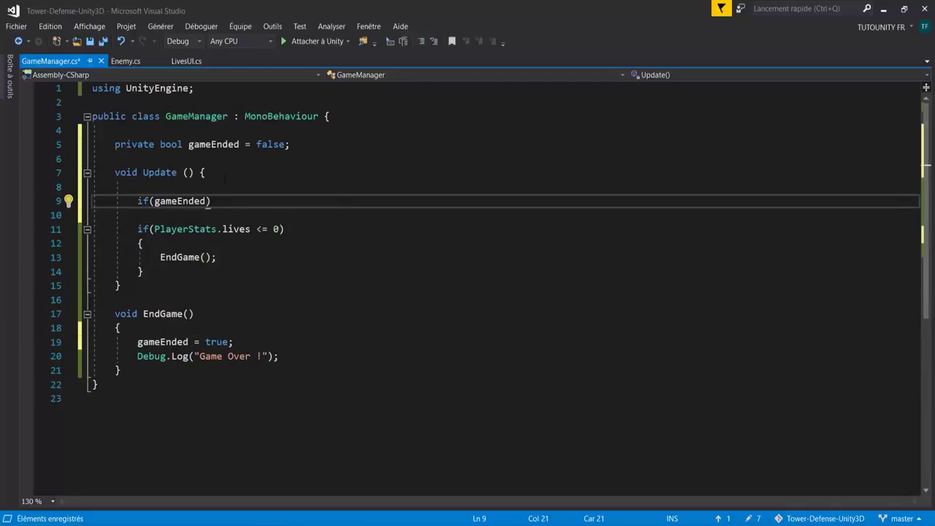
key("End")
type("{")
key("Return")
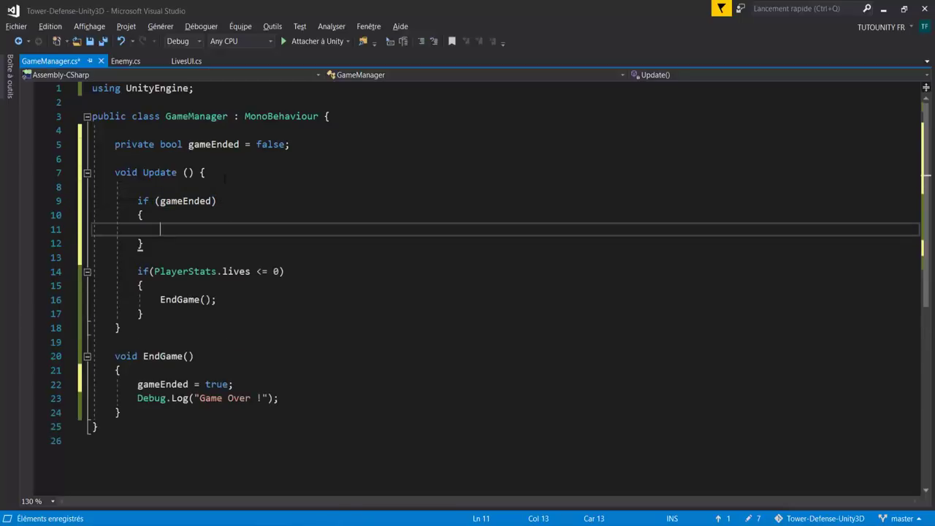
type("reu")
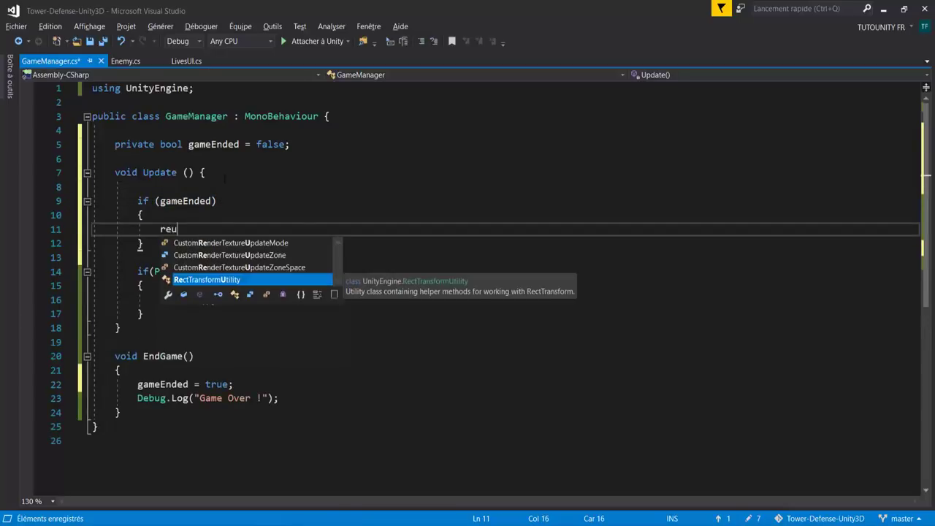
key("BackSpace")
type("turn;")
- Save GameManager.cs and switch back to the Unity editor
key("ctrl+s")
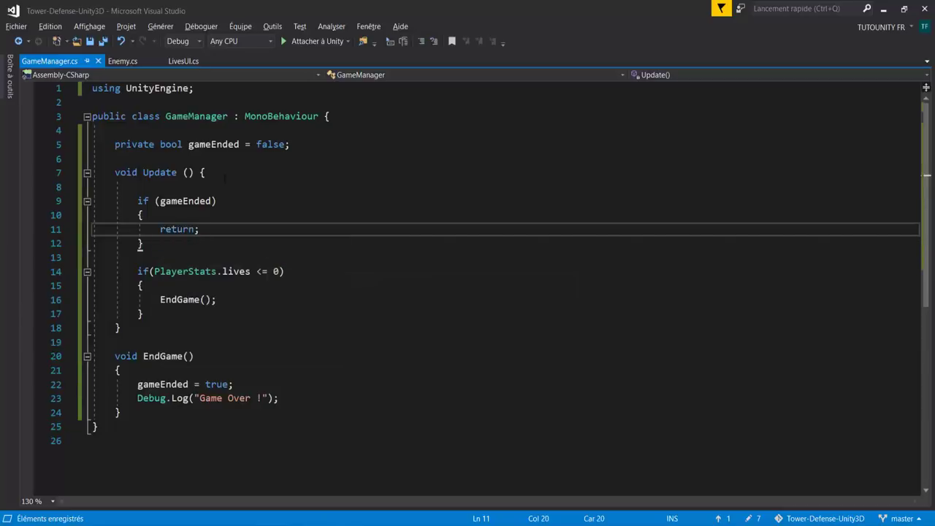
left_click_drag(138, 257, 144, 314)
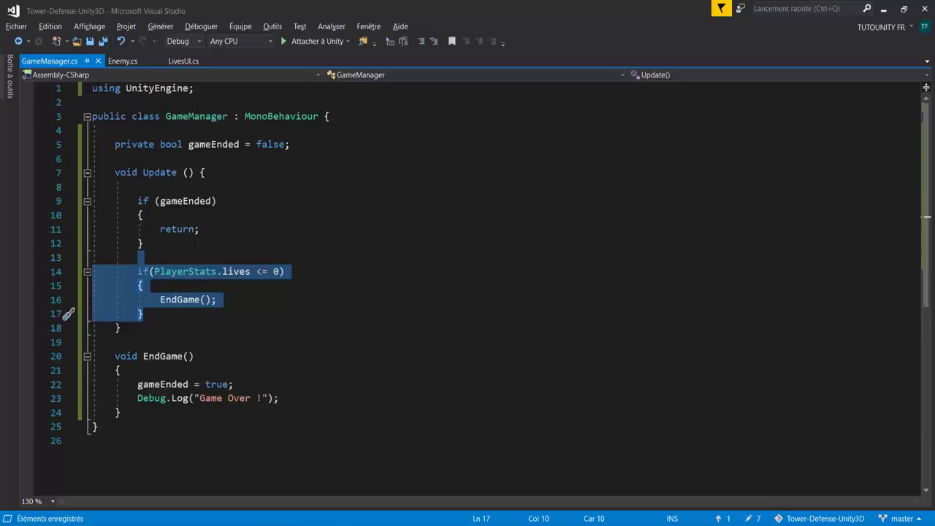
left_click(195, 241)
key("alt+Tab")
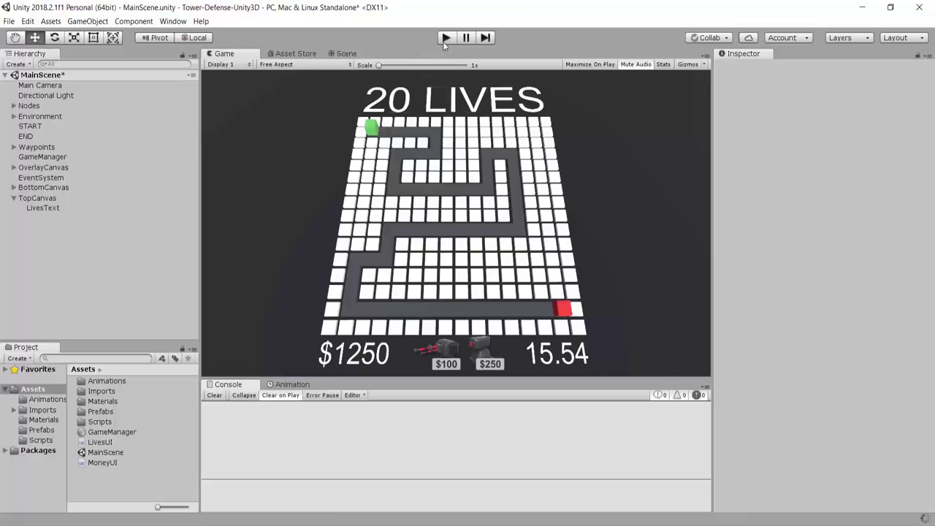
- Play until lives hit -2, confirm "Game Over !" logs only once, then pause and stop
left_click(443, 40)
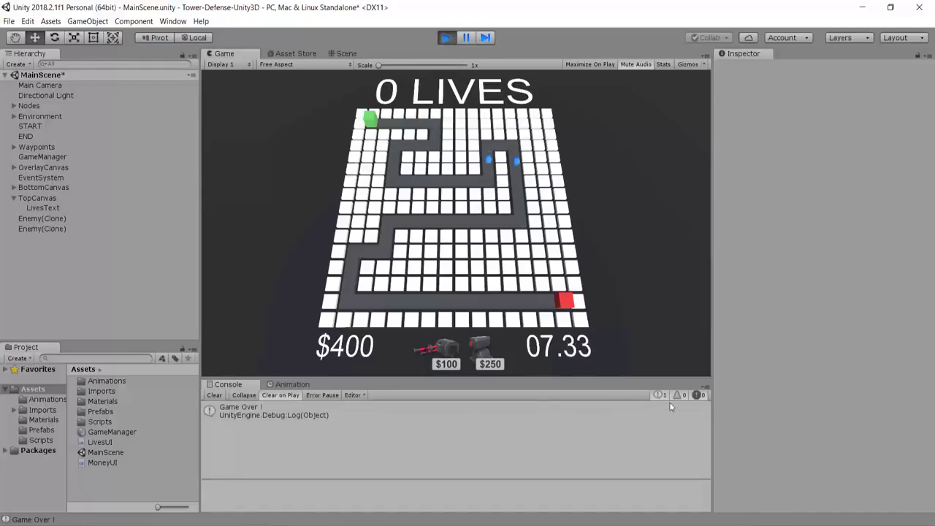
left_click(389, 409)
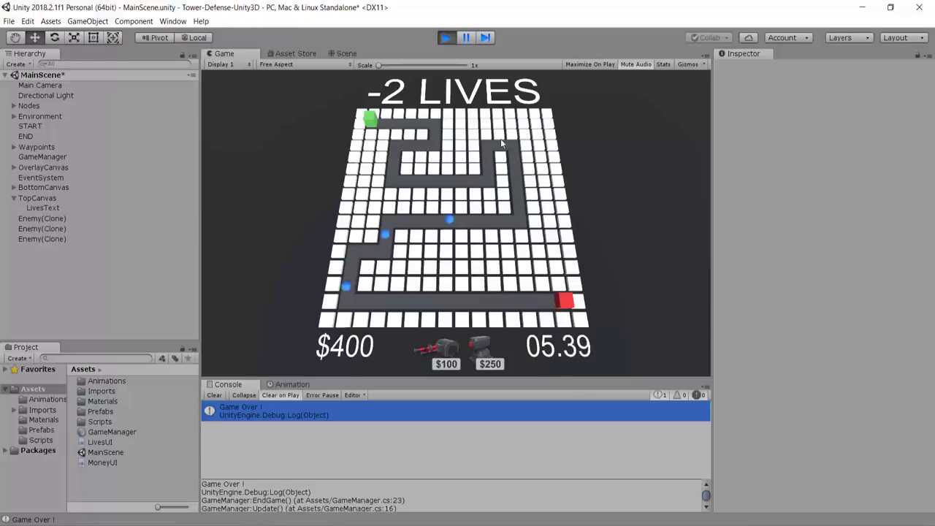
left_click(466, 37)
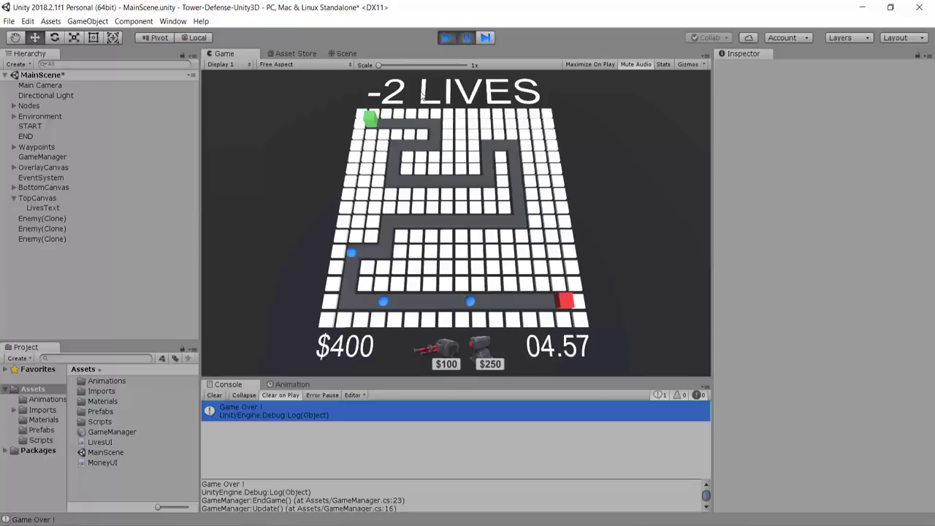
left_click(446, 37)
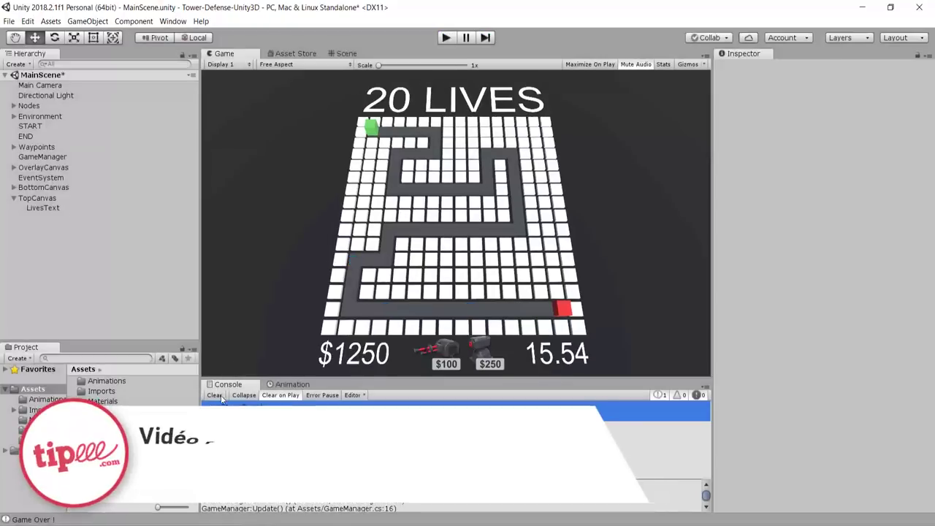
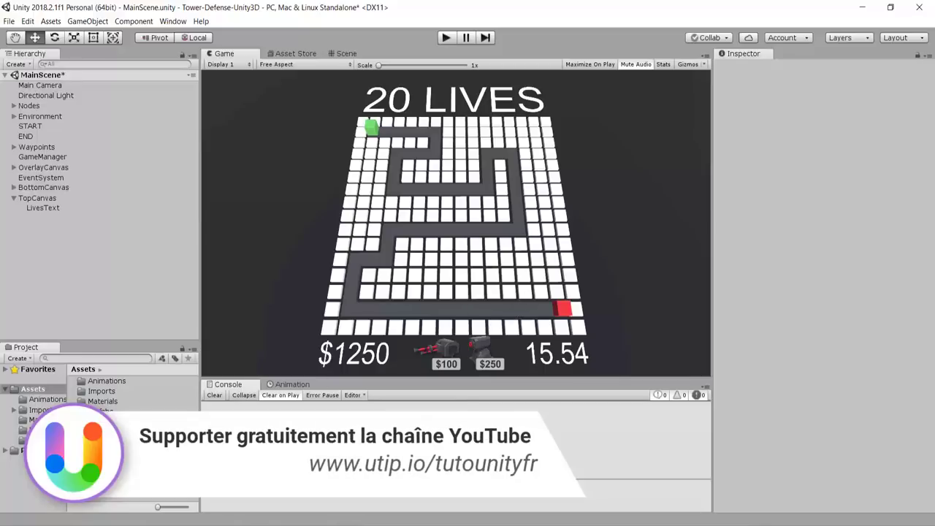
- Open Bullet.cs from the Assets > Scripts folder in Visual Studio
left_click(37, 439)
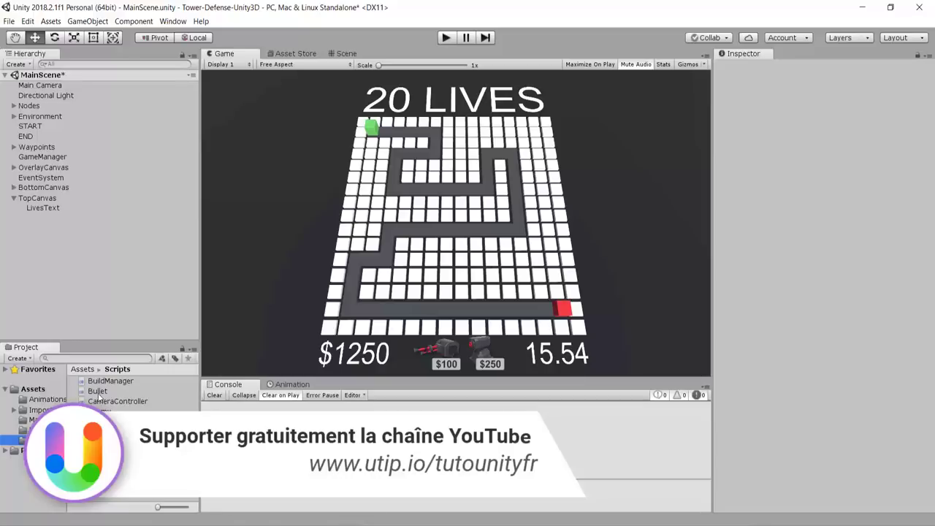
left_click(90, 392)
double_click(97, 392)
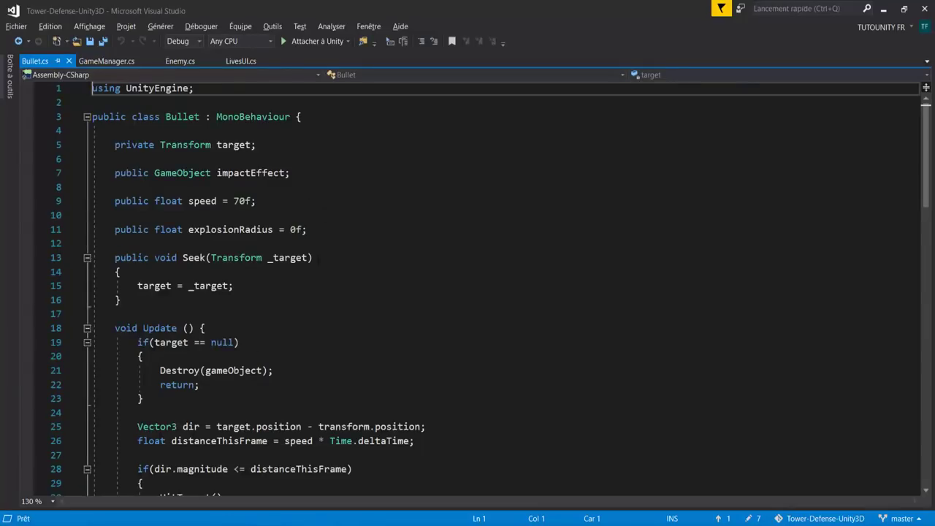
scroll(317, 260, "down", 5)
scroll(317, 259, "down", 7)
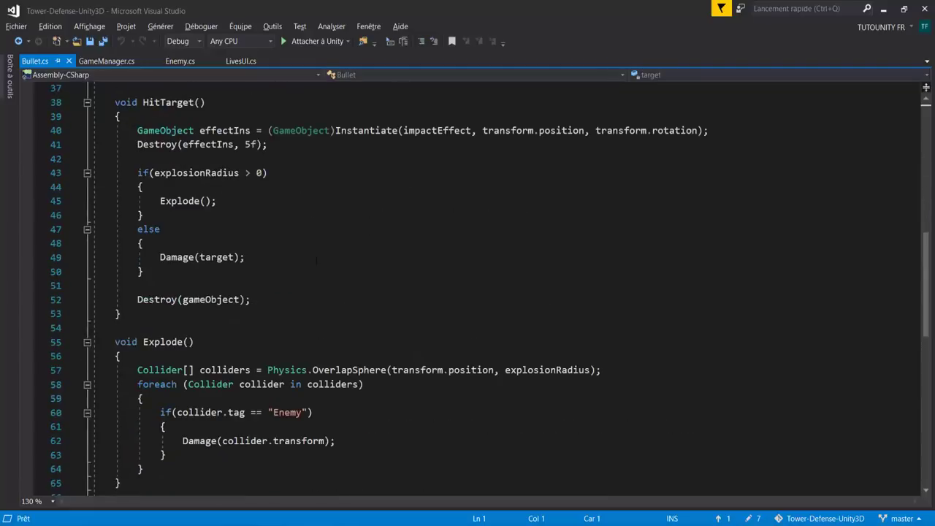
scroll(316, 259, "down", 5)
left_click_drag(121, 342, 115, 300)
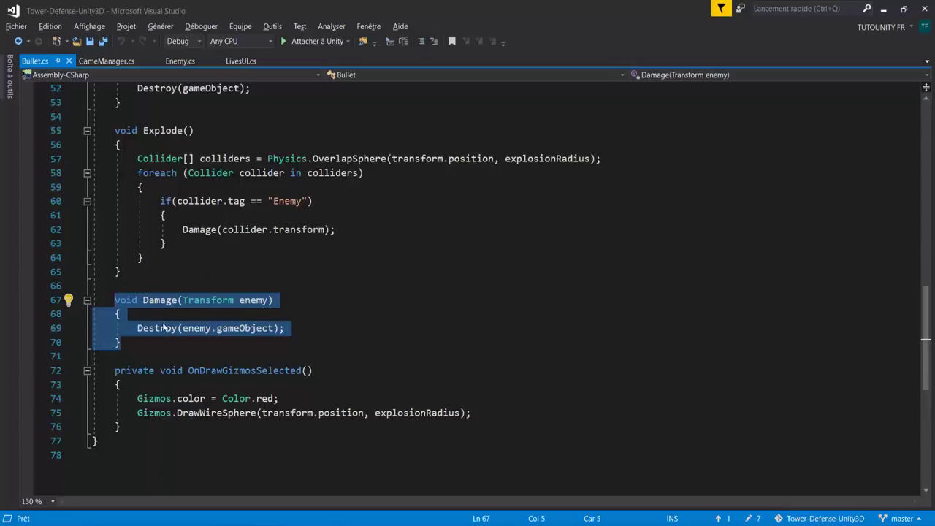
left_click(137, 328)
left_click_drag(137, 328, 285, 330)
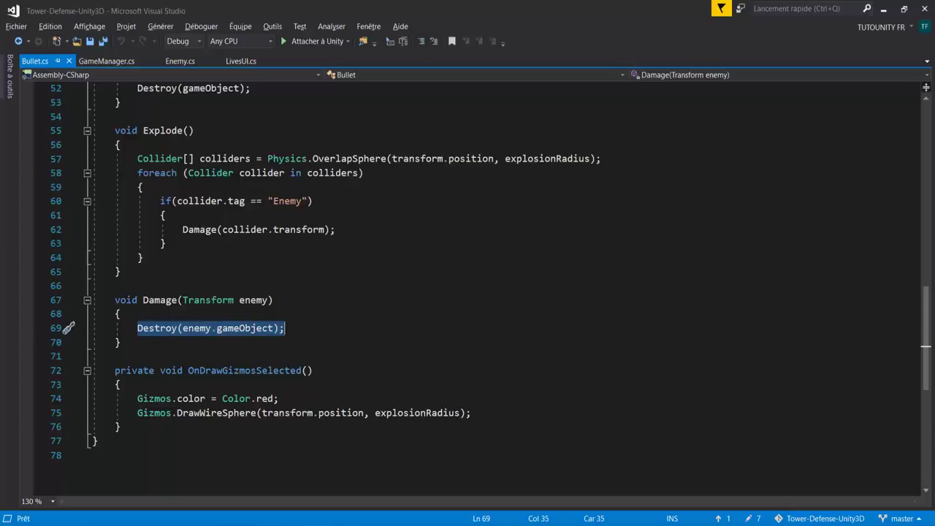
scroll(285, 329, "up", 4)
scroll(291, 412, "up", 3)
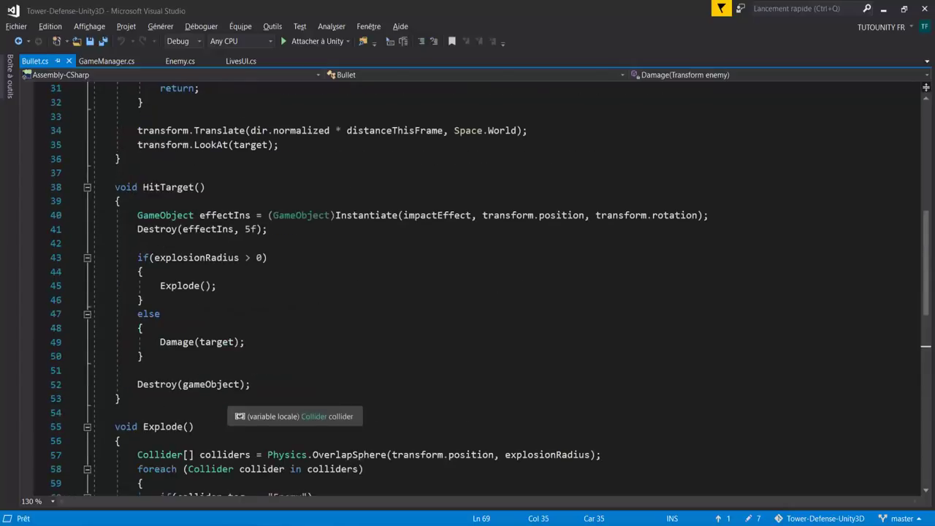
scroll(291, 412, "up", 5)
scroll(291, 412, "up", 5)
scroll(287, 416, "down", 8)
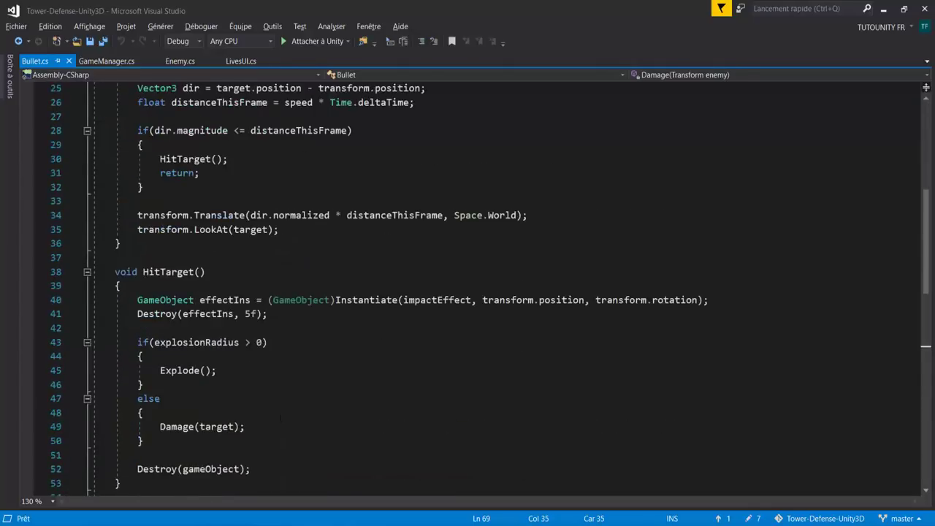
scroll(287, 417, "down", 7)
scroll(287, 416, "down", 5)
scroll(145, 242, "up", 1)
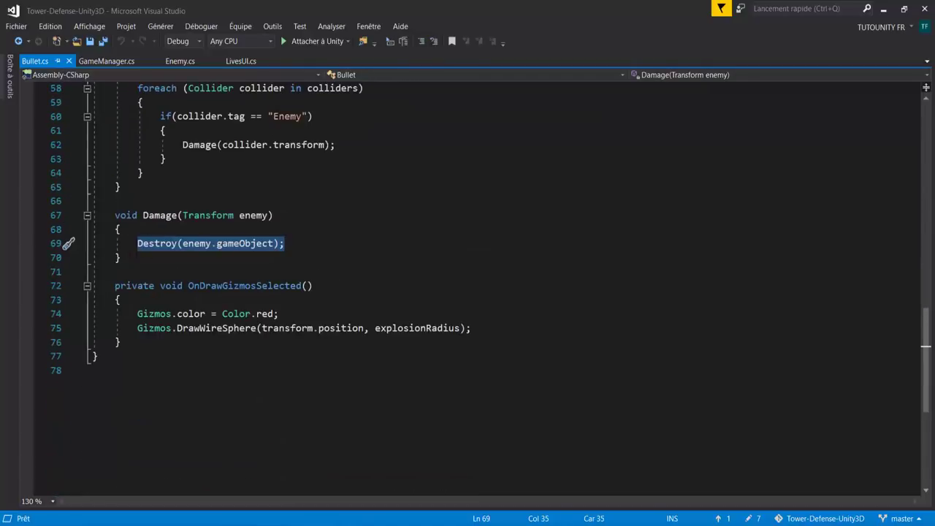
left_click_drag(124, 257, 115, 215)
scroll(211, 334, "up", 1)
scroll(210, 334, "up", 1)
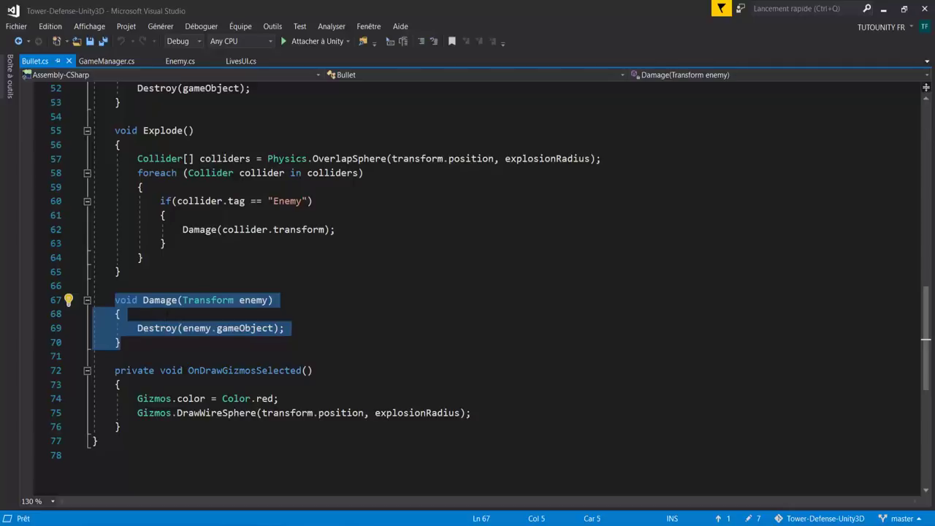
- Put Enemy.cs beside Bullet.cs, close GameManager.cs and LivesUI.cs, and place the cursor below speed
left_click(181, 62)
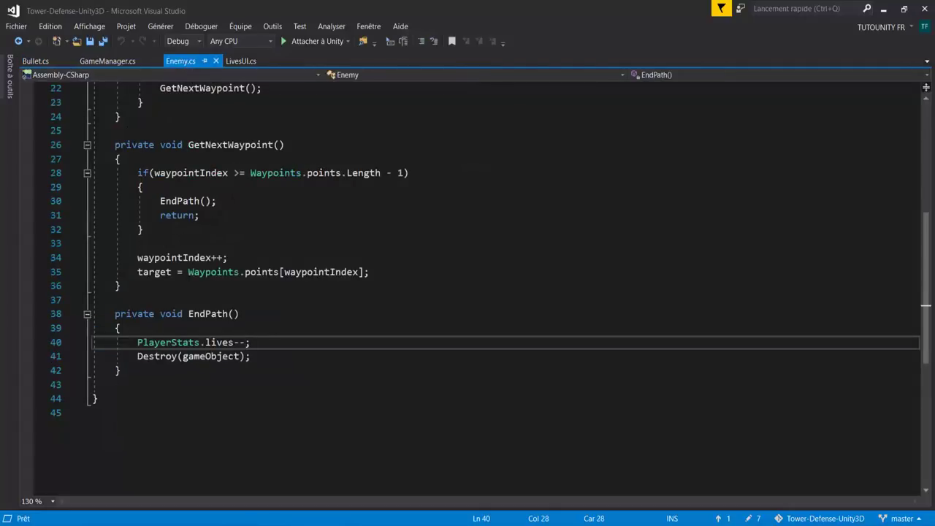
scroll(145, 196, "up", 4)
scroll(231, 252, "up", 3)
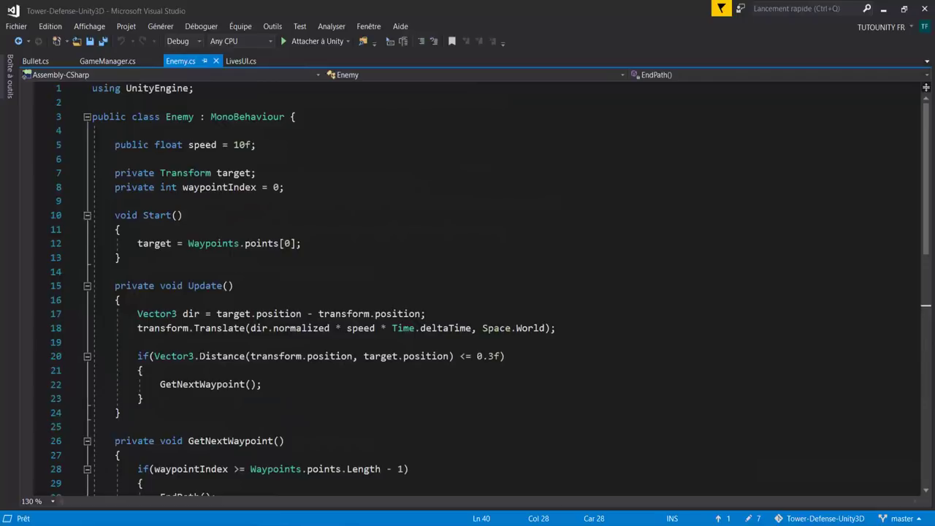
left_click_drag(199, 62, 123, 62)
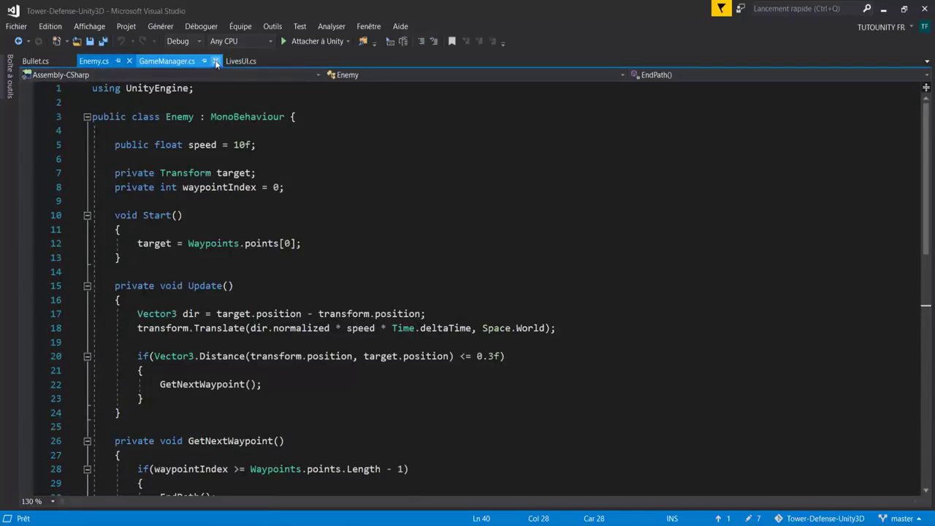
left_click(216, 61)
left_click(189, 62)
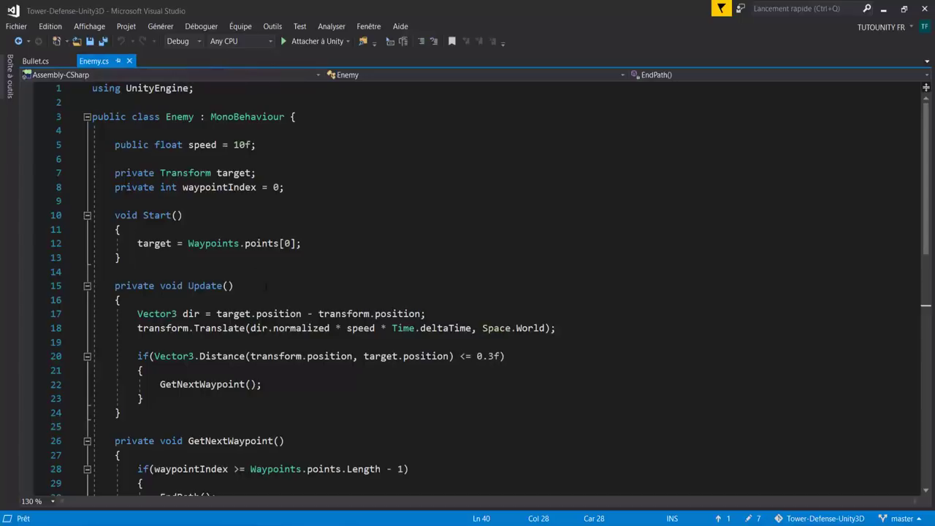
left_click(208, 159)
- Declare the field public int health = 100 below speed in Enemy.cs
key("Return")
key("Return")
key("Up")
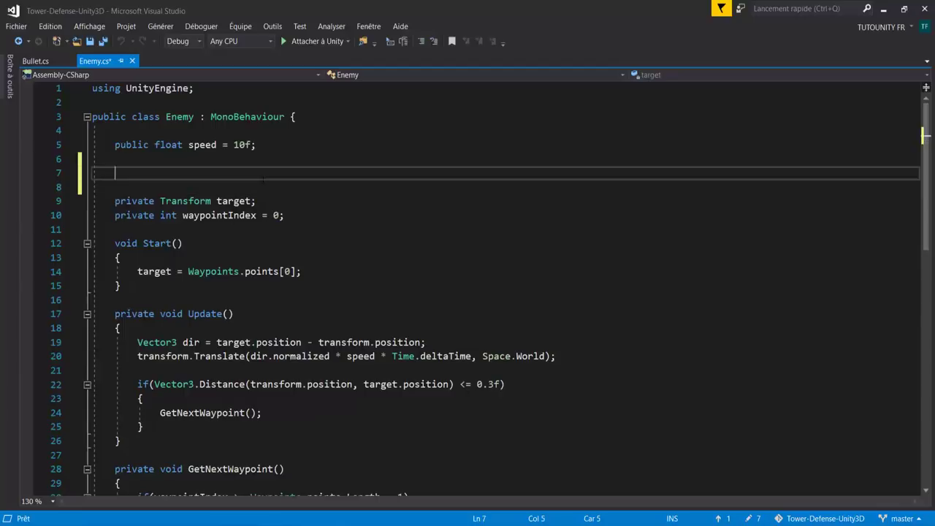
type("public ")
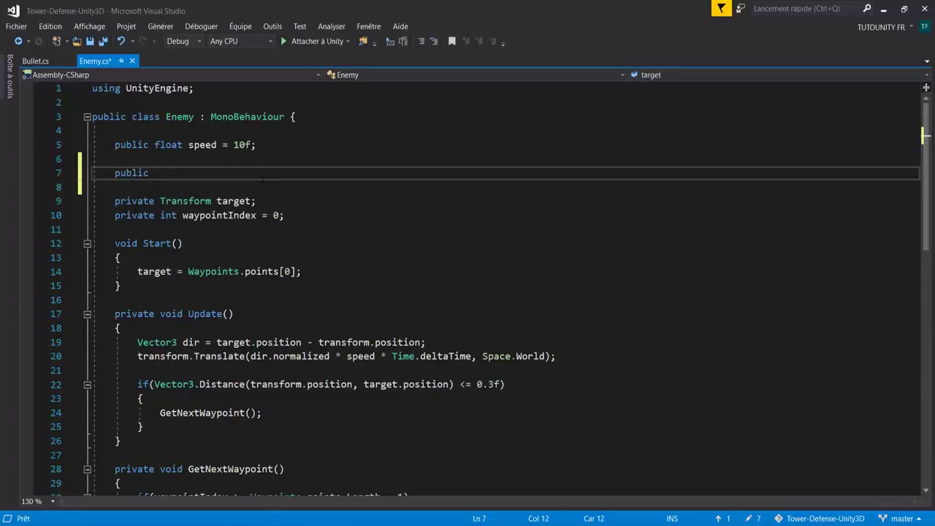
type("int ")
type("health = 1")
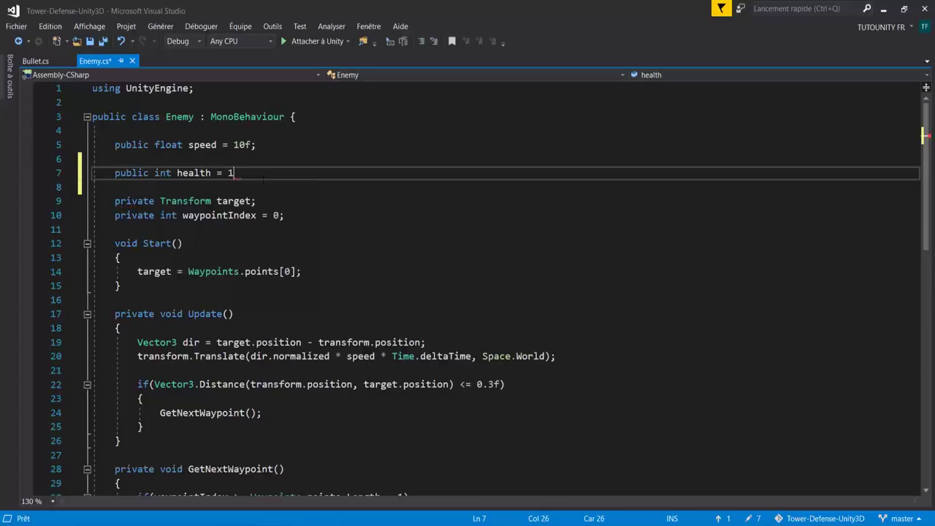
type("00;")
key("ctrl+shift+Right")
- Add blank lines after the Start method's closing brace
scroll(490, 289, "down", 1)
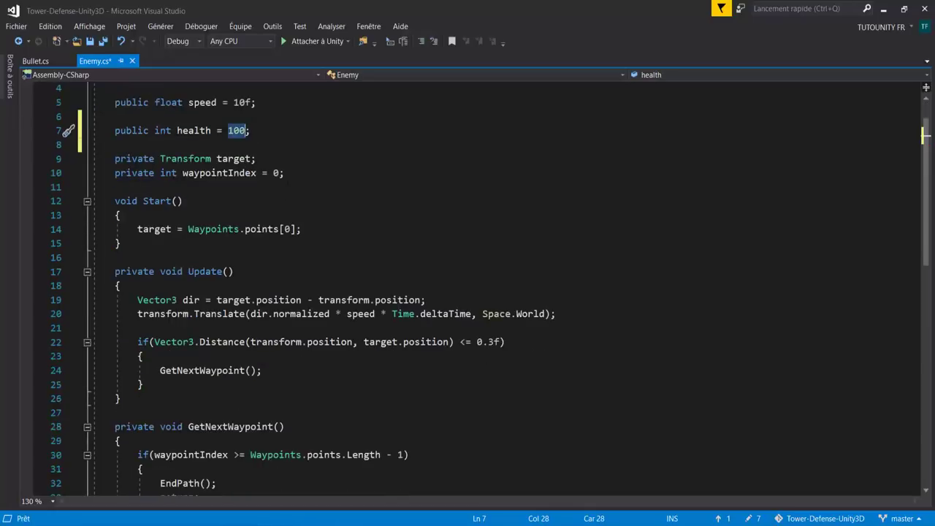
scroll(468, 289, "up", 1)
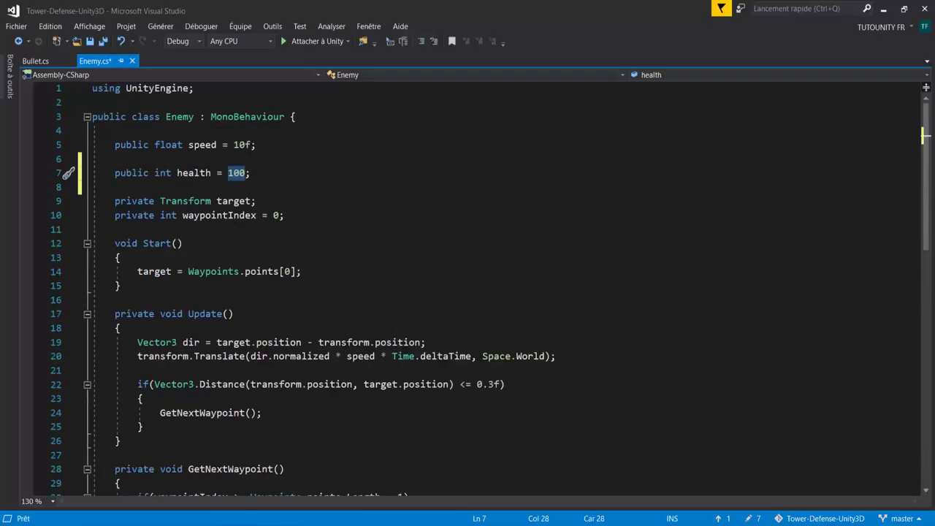
left_click(121, 286)
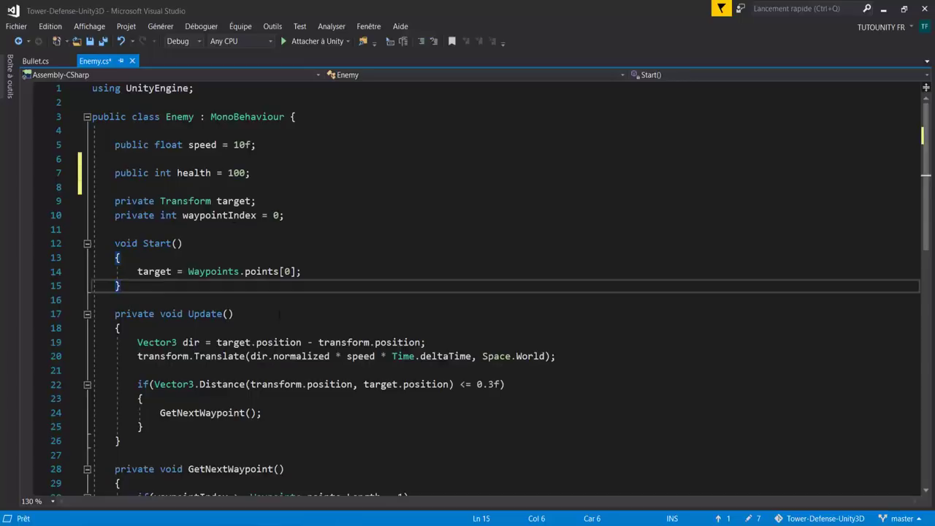
key("Return")
key("Return")
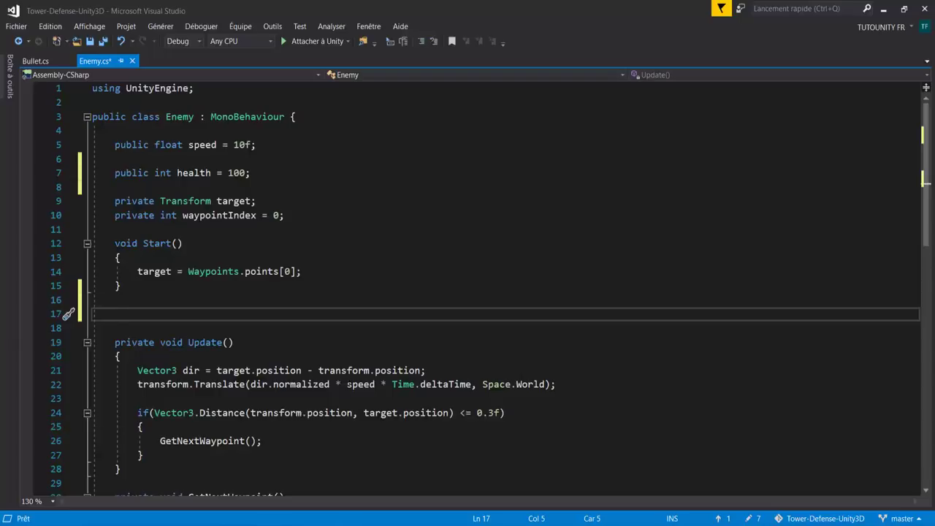
- Write public void TakeDammage(int amount) with the body health -= amount;
type("public")
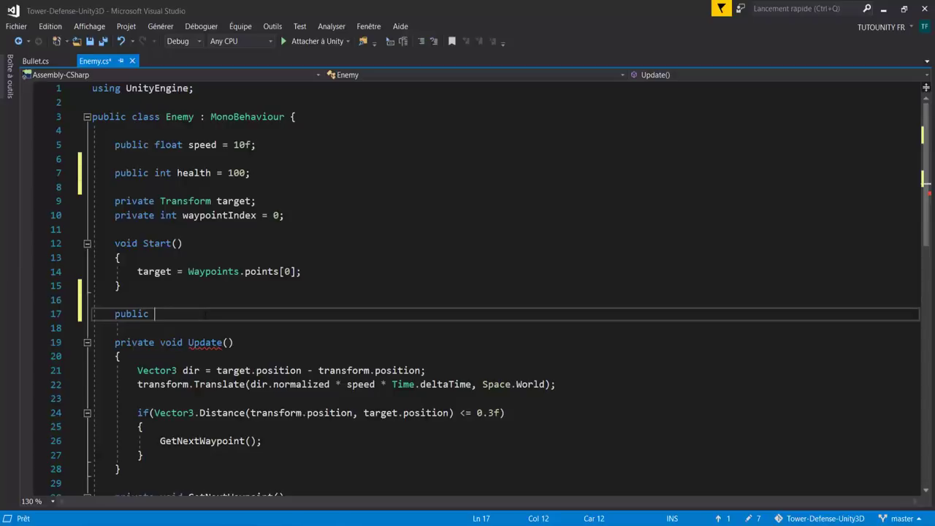
type("void T")
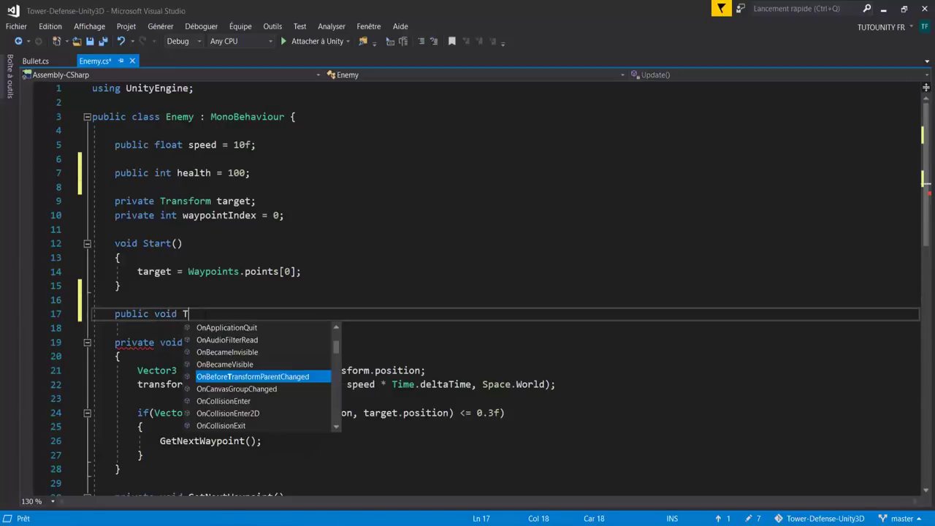
type("akeDammage")
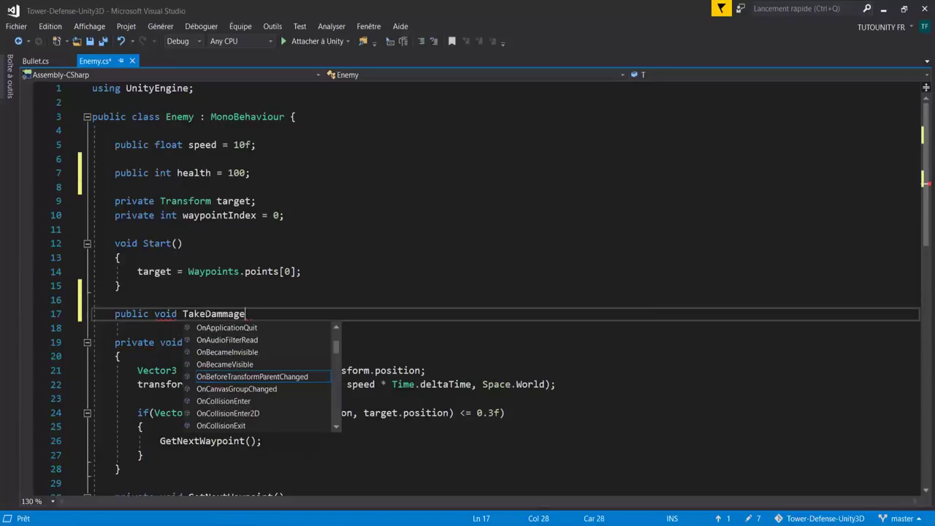
type("(")
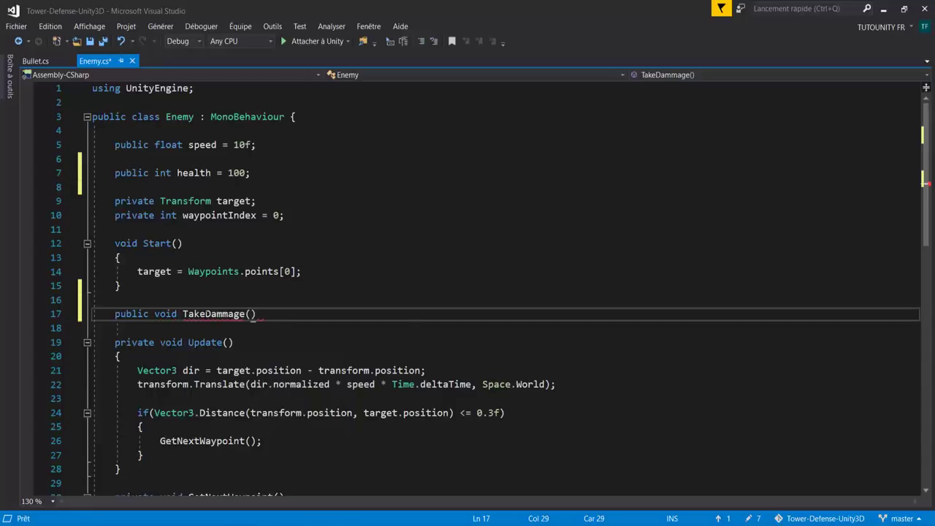
type("int amount")
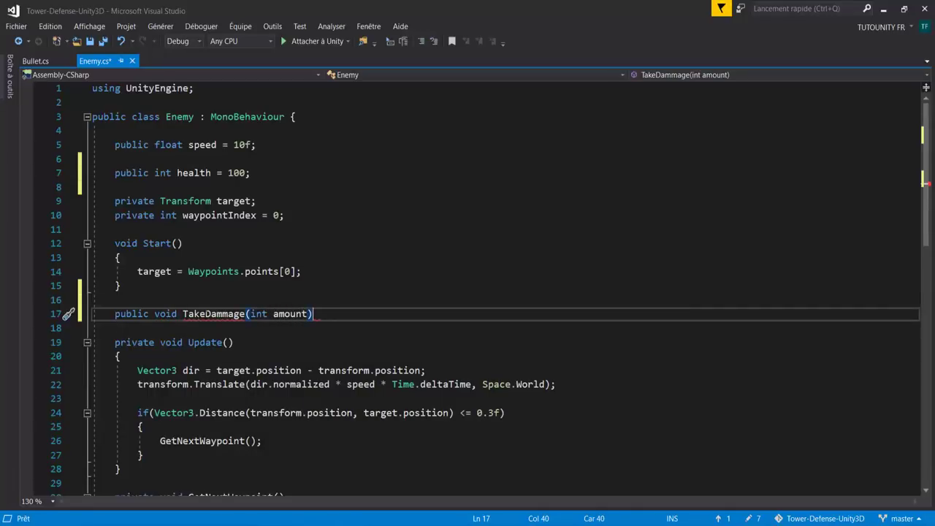
type("{")
key("Return")
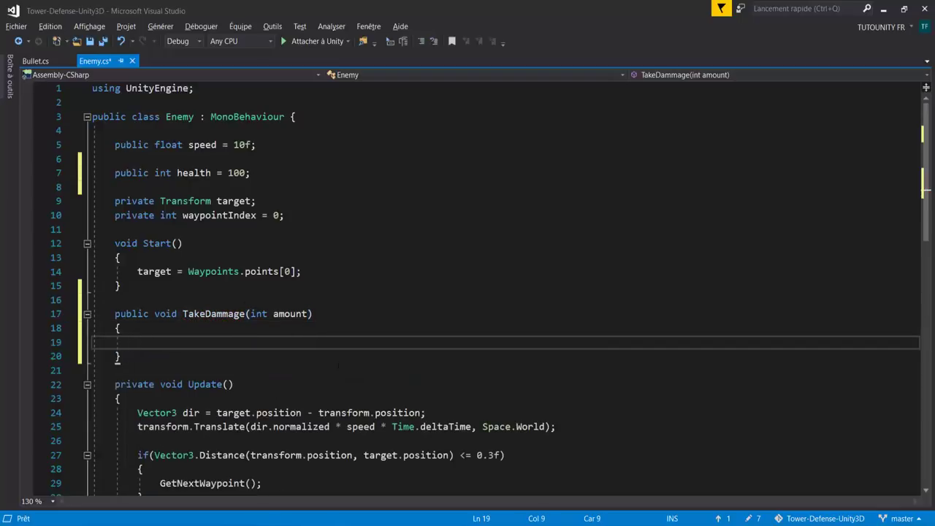
type("health ")
type("- am")
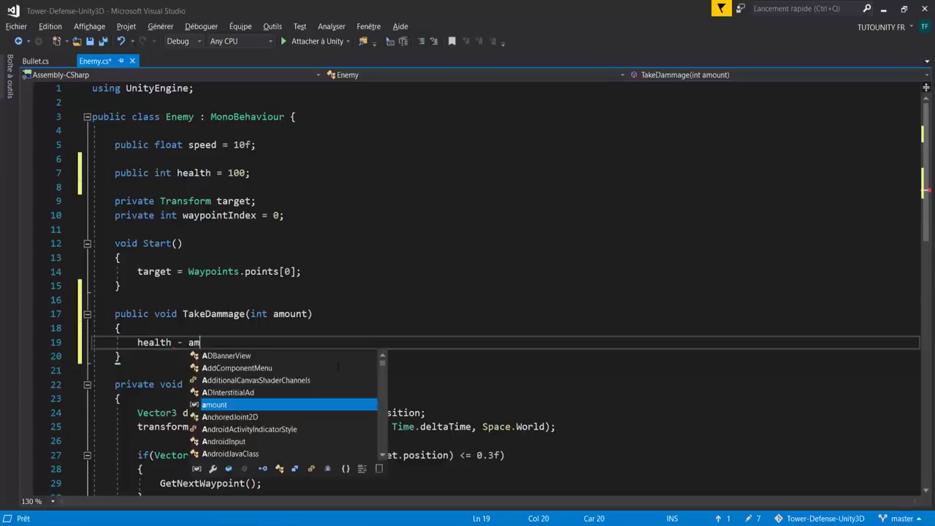
type("ount;")
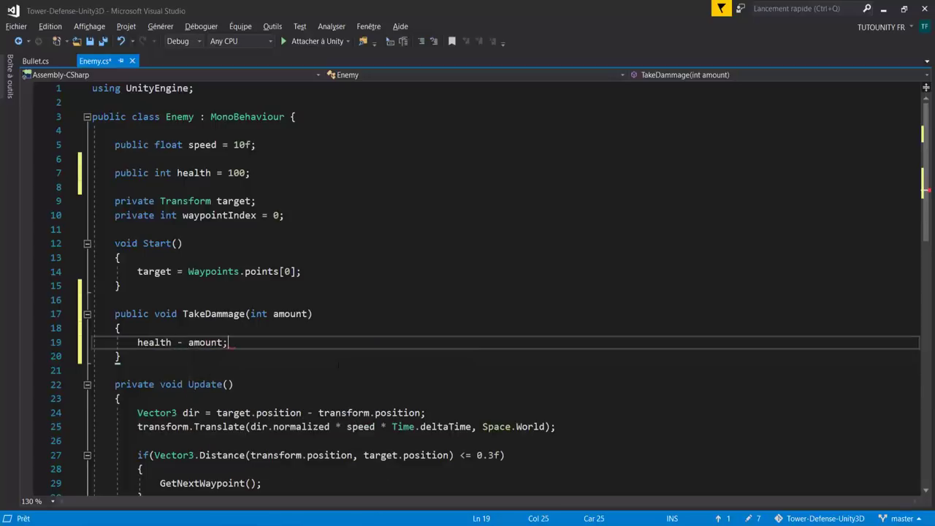
key("Left")
key("Left")
key("Left")
key("Left")
type("=")
key("End")
key("Return")
key("Return")
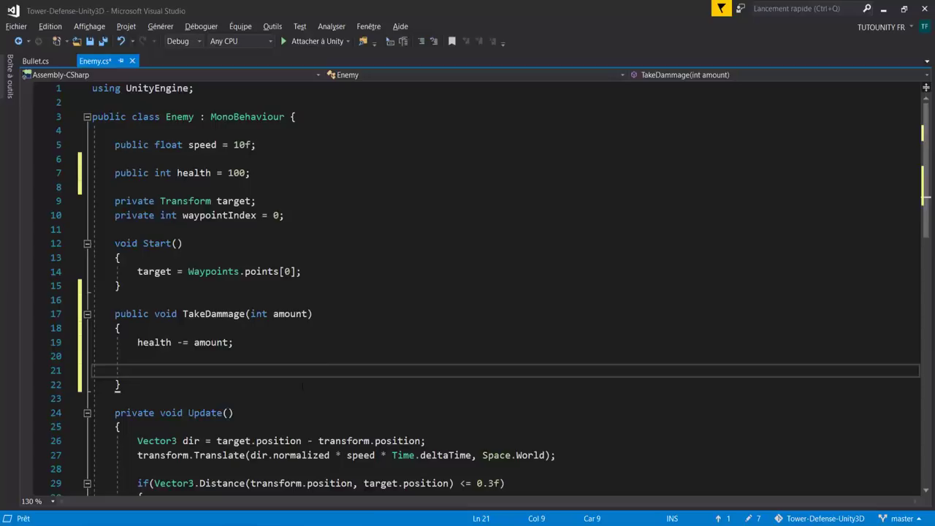
- Add an if(health <= 0) block inside TakeDammage
type("if(")
scroll(482, 292, "down", 3)
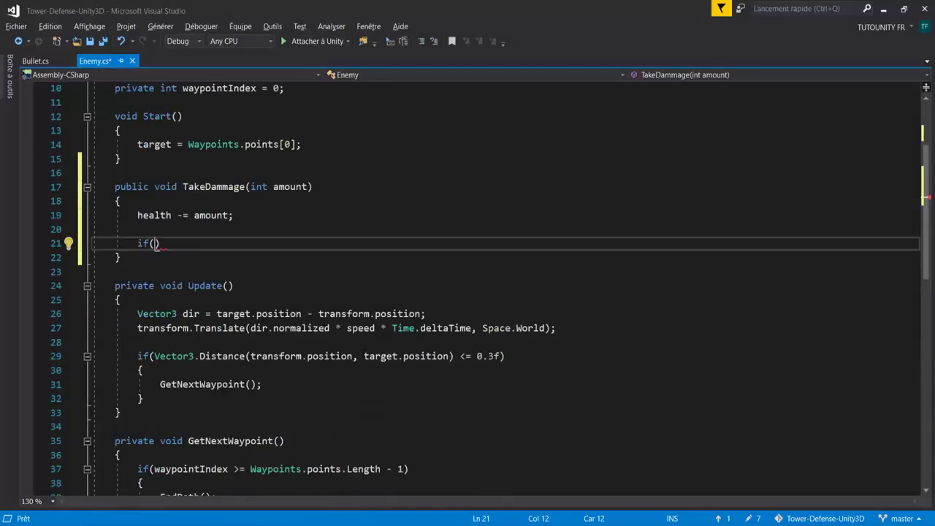
type("hea")
key("Tab")
type("<= 0")
type(") {")
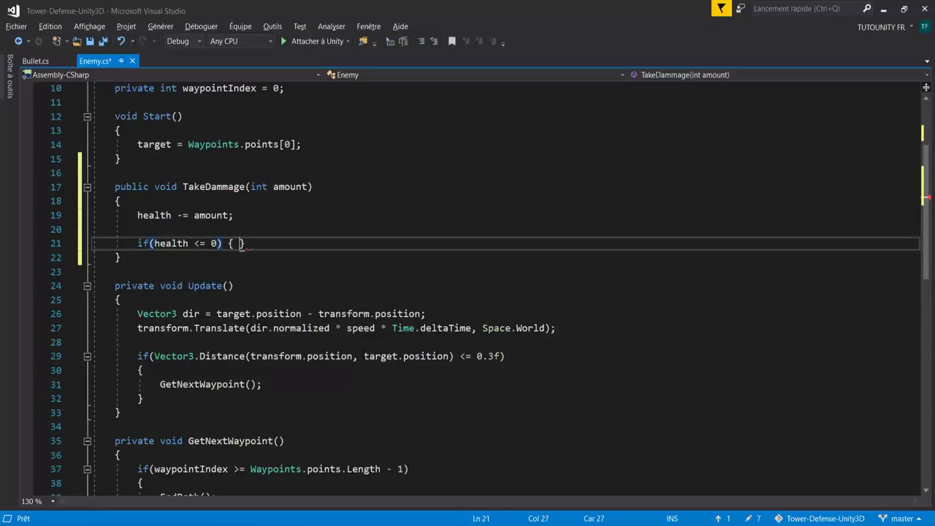
key("Return")
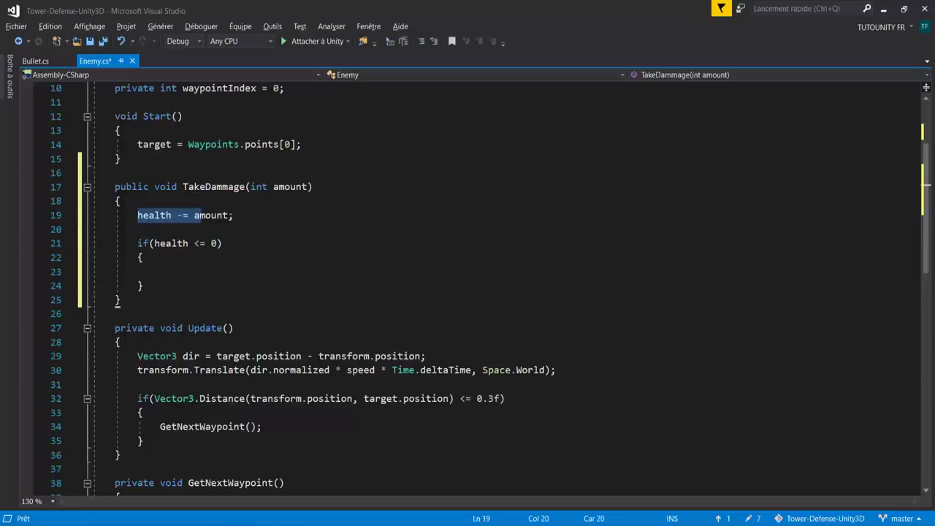
- Call Die(); inside the if block and leave room below TakeDammage
left_click_drag(138, 215, 234, 215)
left_click_drag(144, 285, 144, 243)
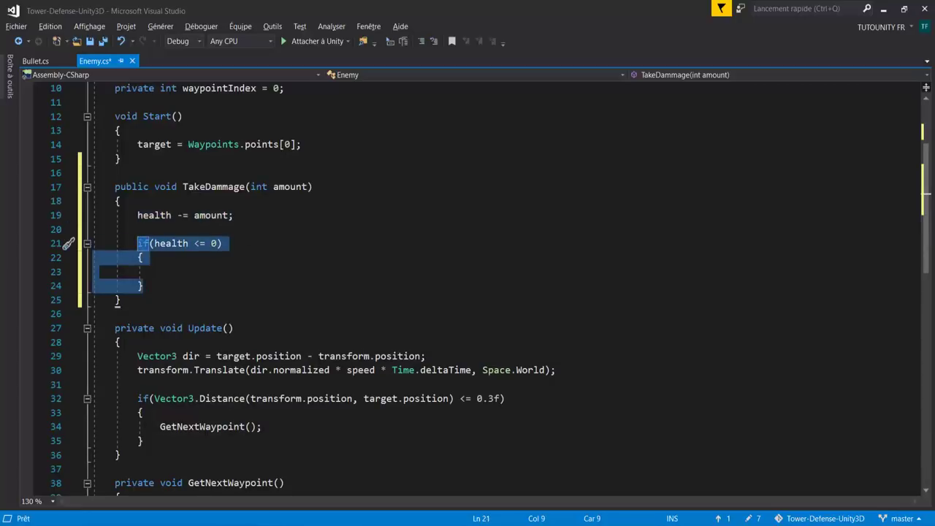
left_click(180, 271)
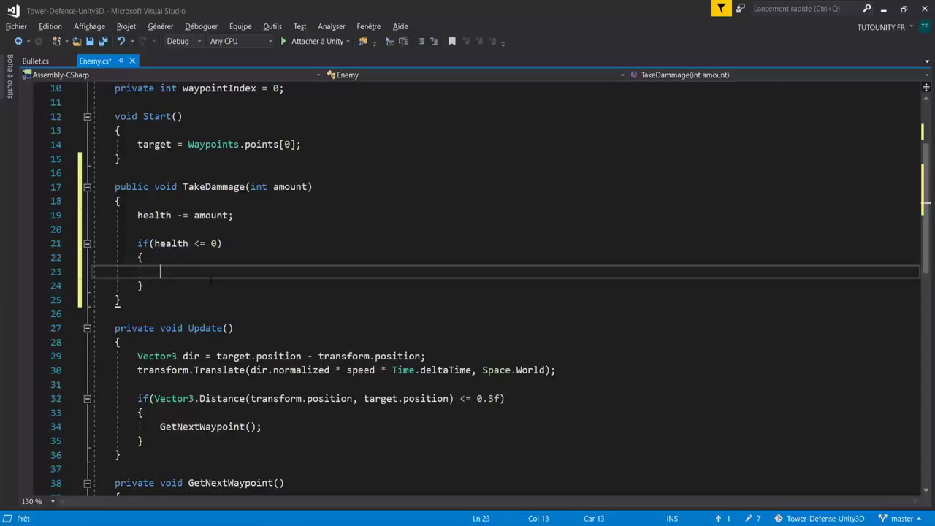
type("Die();")
key("Down")
key("Down")
key("Down")
key("Up")
key("Return")
key("Return")
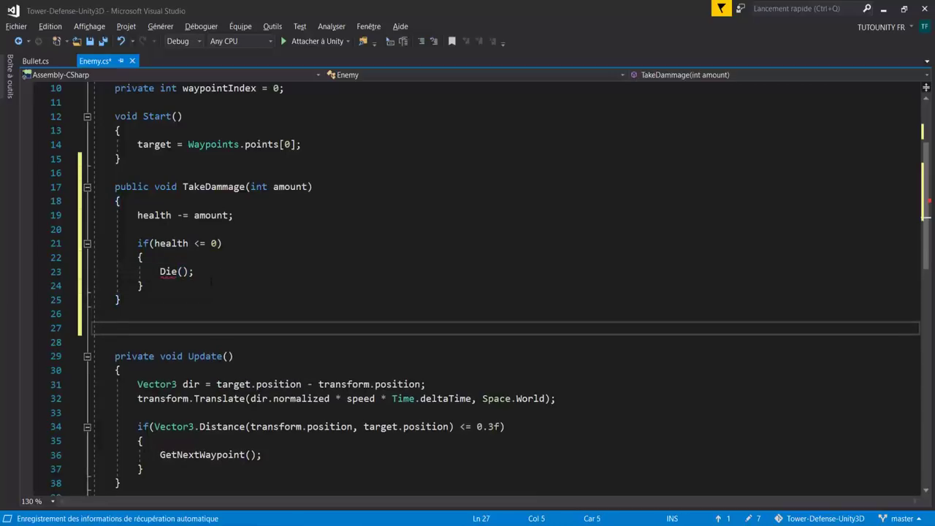
- Write private void Die() containing Destroy(gameObject);
type("priva ")
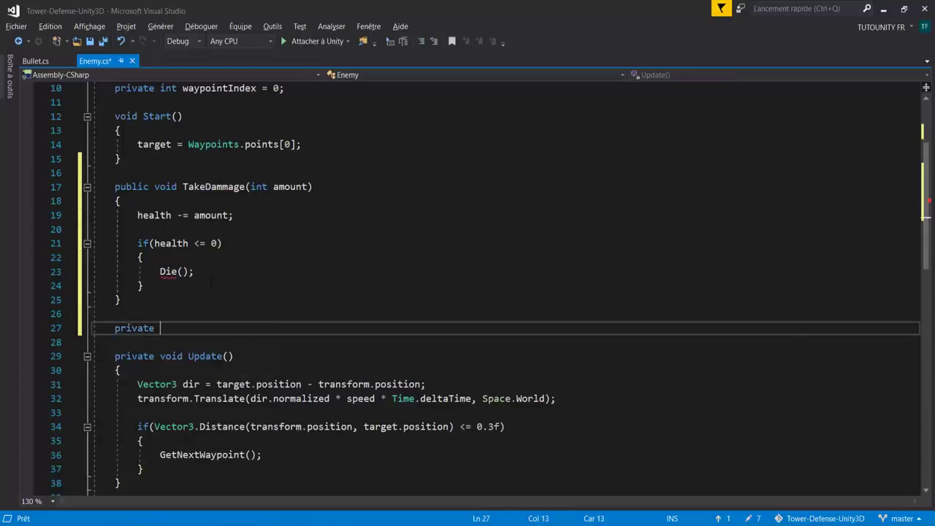
type("void Die")
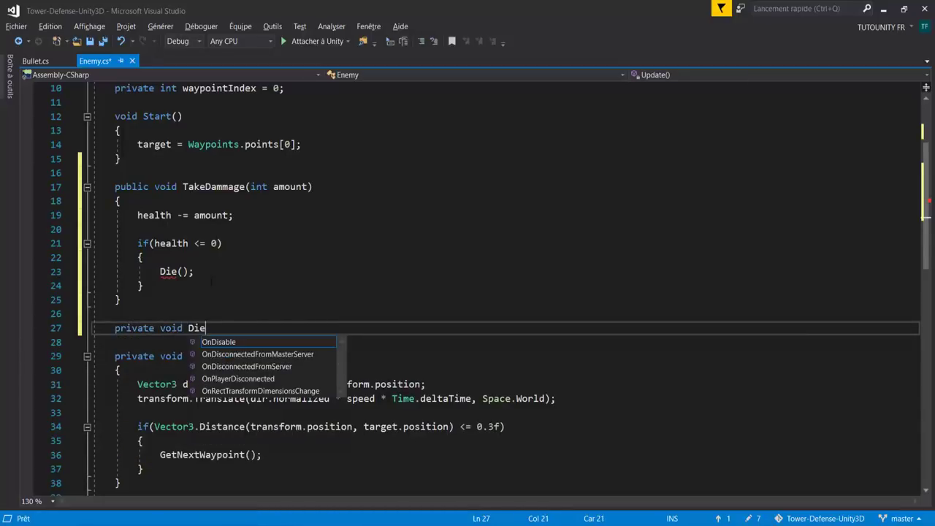
type("(")
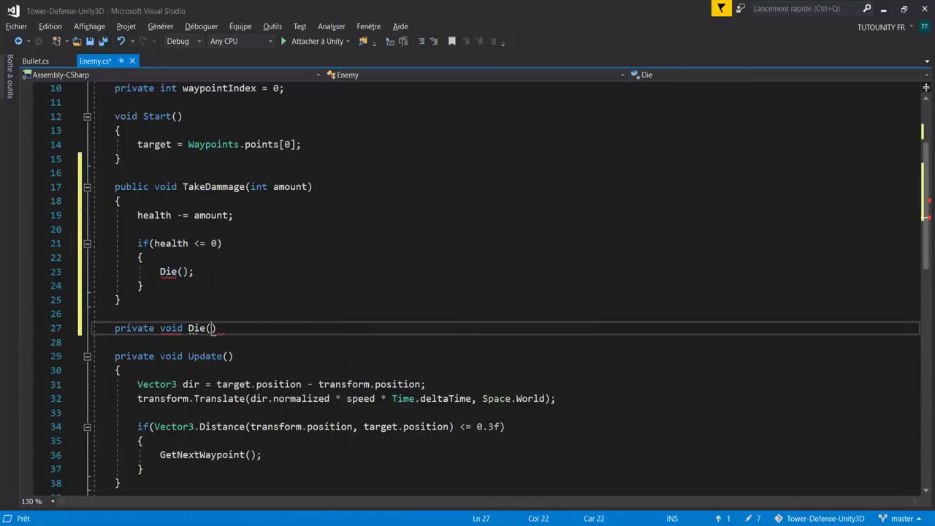
type(") {")
key("Return")
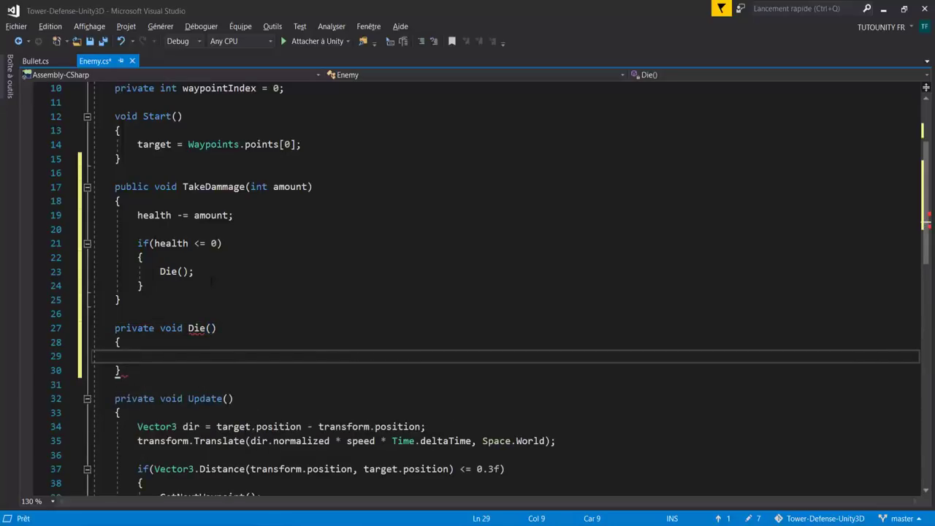
type("destroy")
key("Escape")
type("(gameObject);")
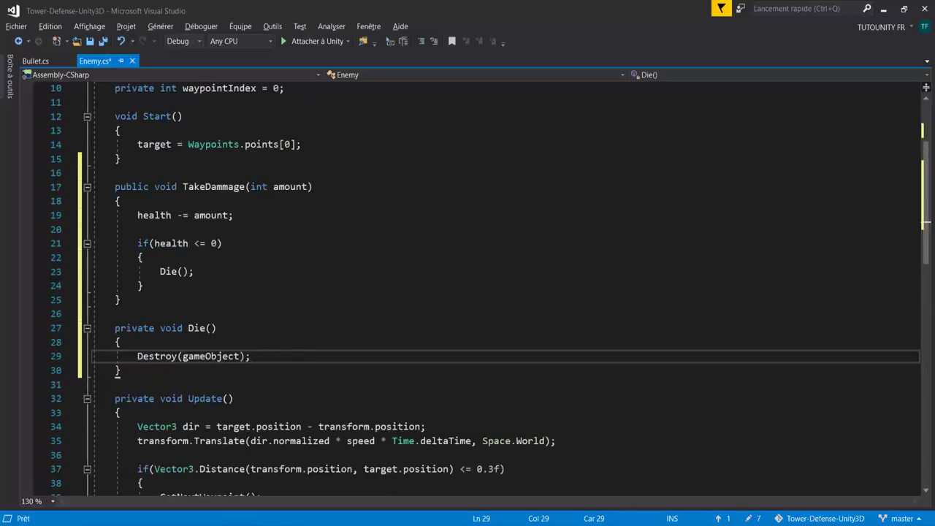
- Review the Die method, save Enemy.cs, and return to Bullet.cs
left_click_drag(115, 328, 121, 371)
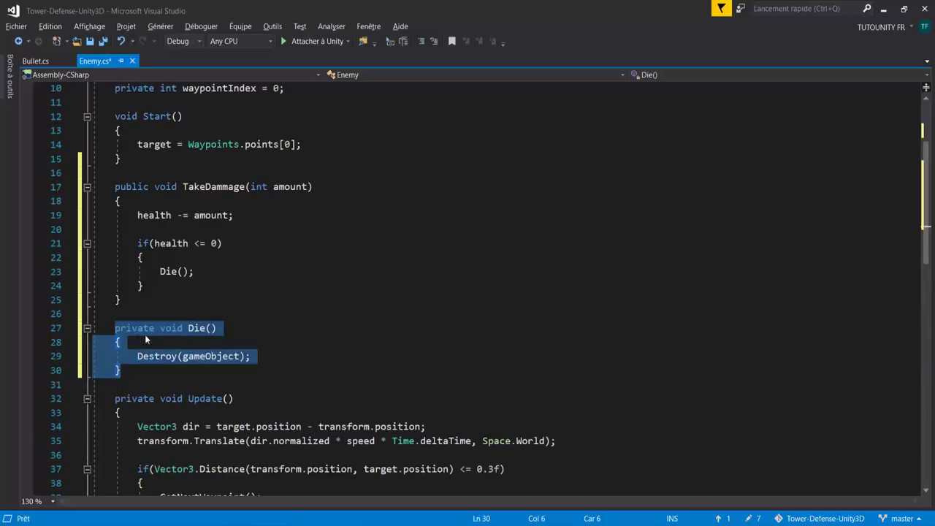
scroll(217, 406, "up", 3)
scroll(313, 354, "down", 3)
scroll(292, 316, "up", 3)
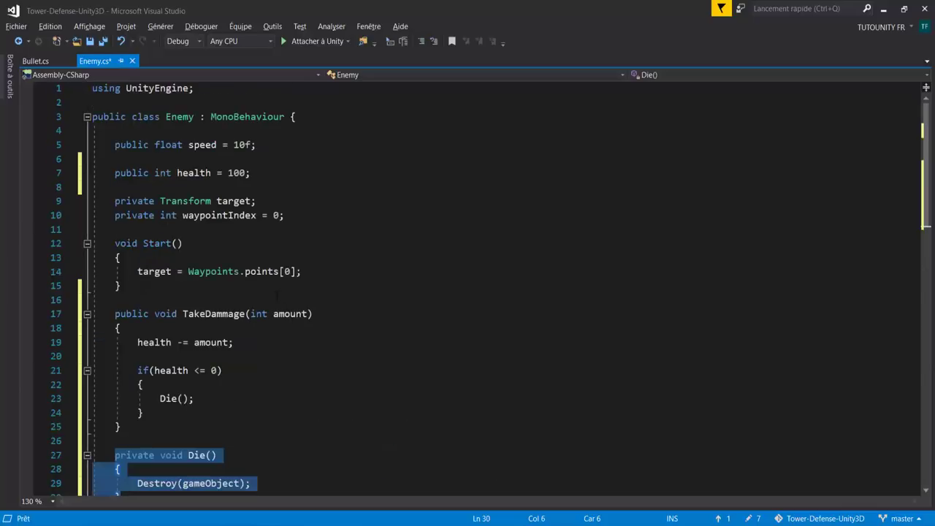
scroll(283, 292, "down", 3)
left_click(254, 363)
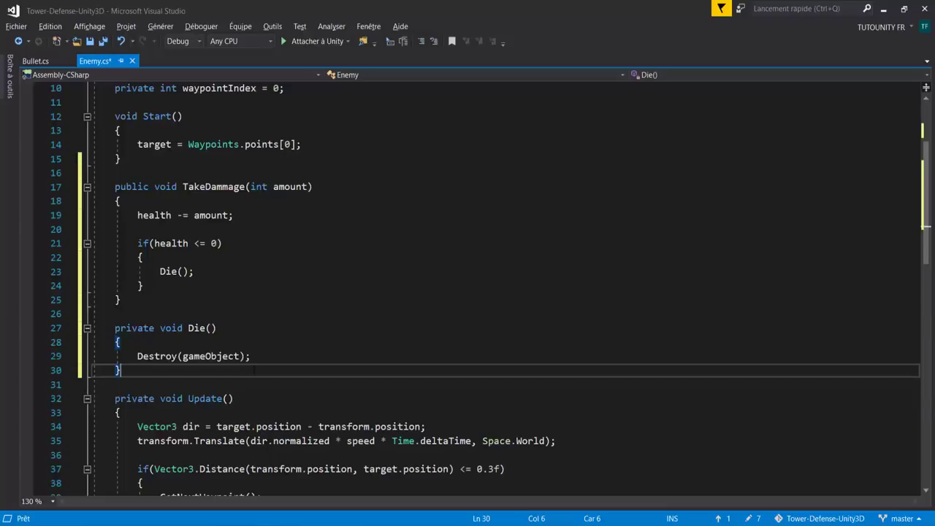
key("ctrl+s")
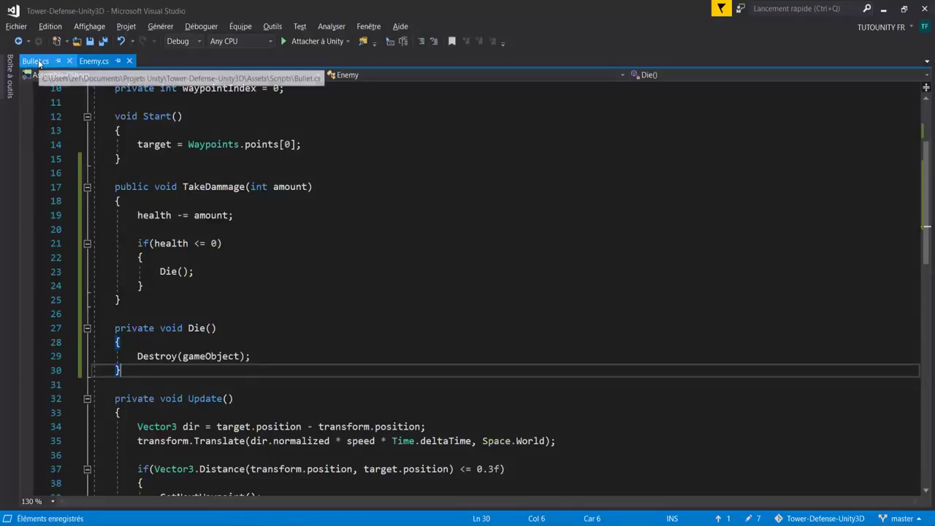
left_click(38, 62)
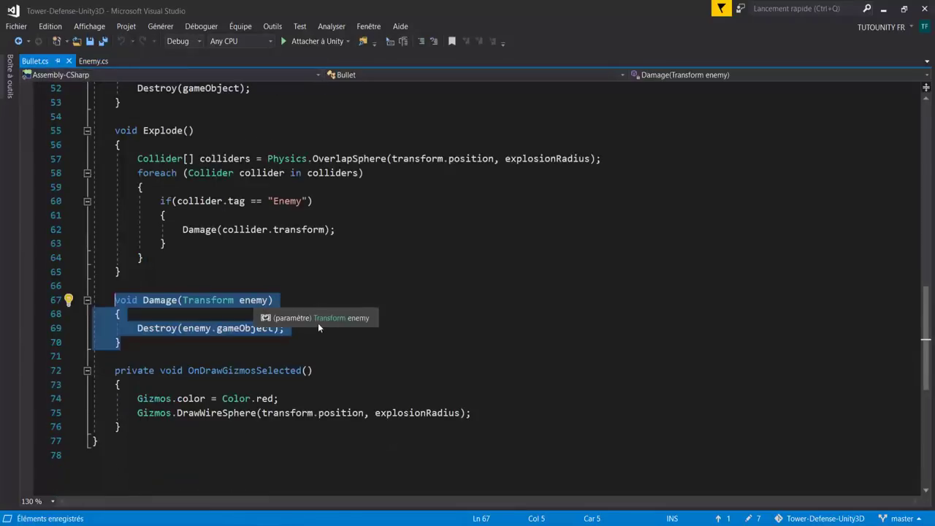
left_click(292, 299)
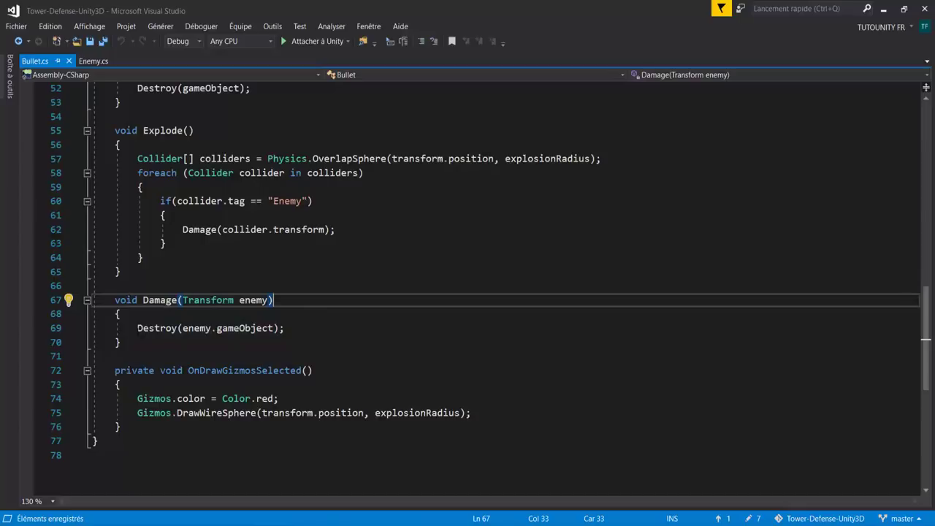
left_click(137, 328)
left_click_drag(137, 328, 284, 328)
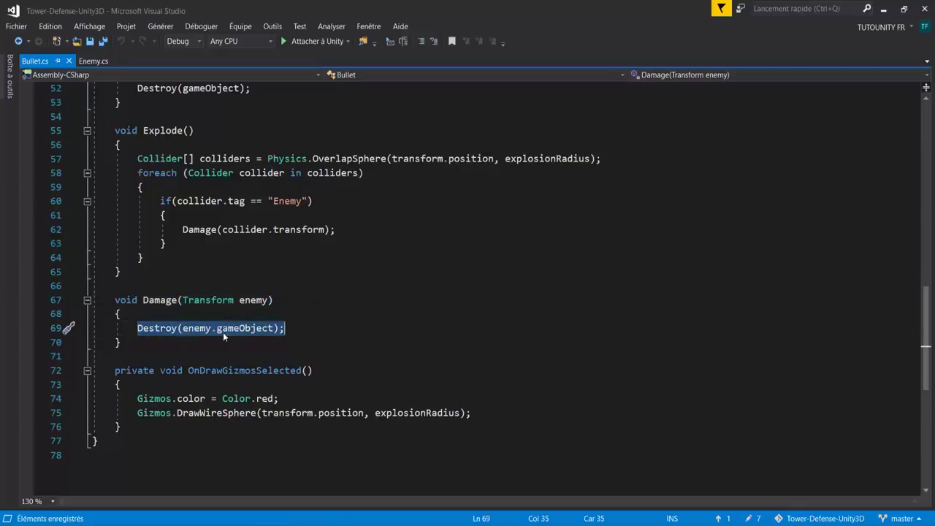
left_click_drag(183, 299, 267, 299)
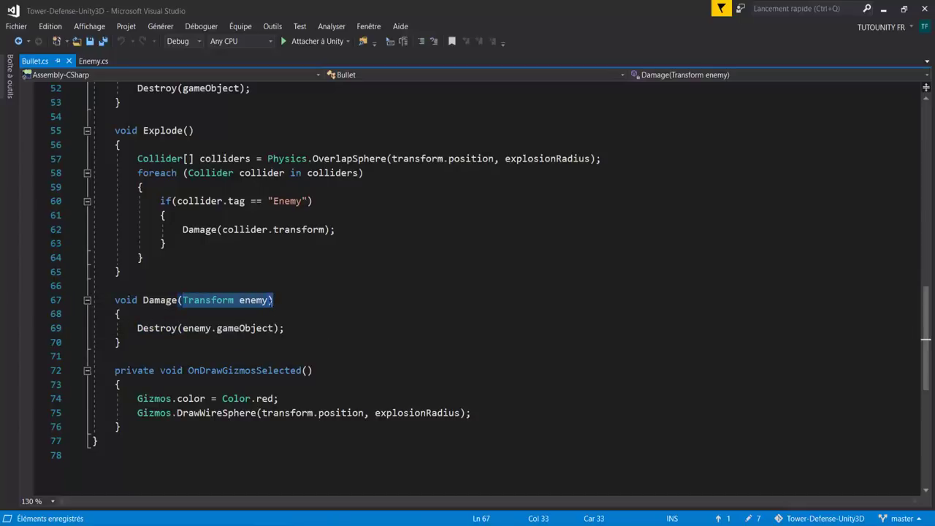
left_click_drag(114, 300, 121, 342)
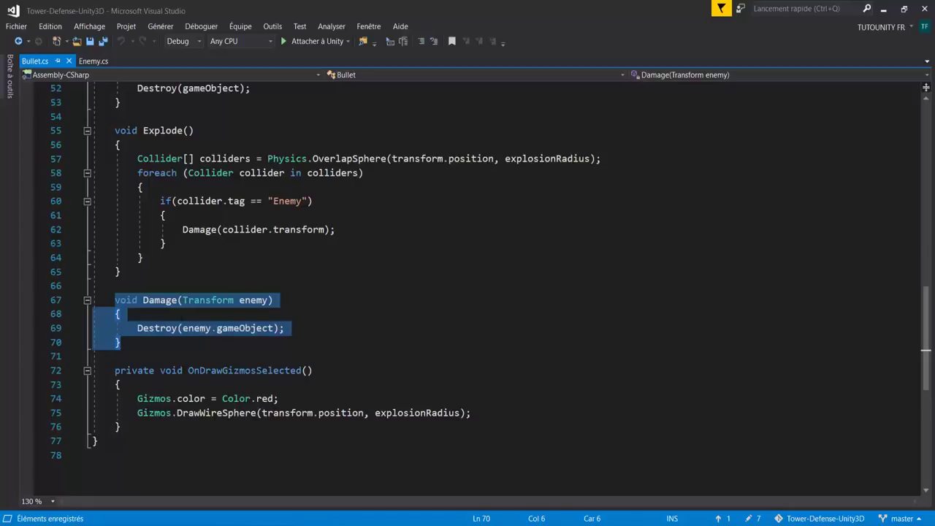
left_click(146, 313)
left_click(88, 62)
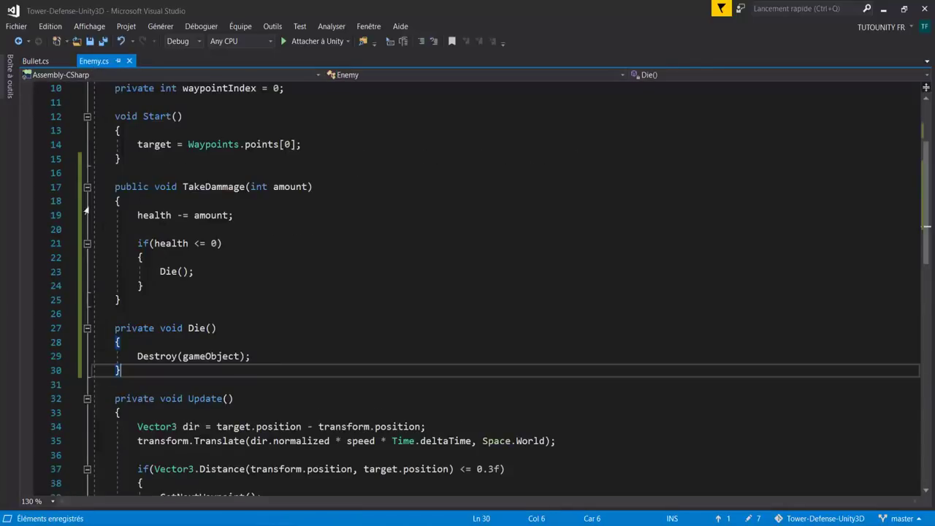
left_click(41, 62)
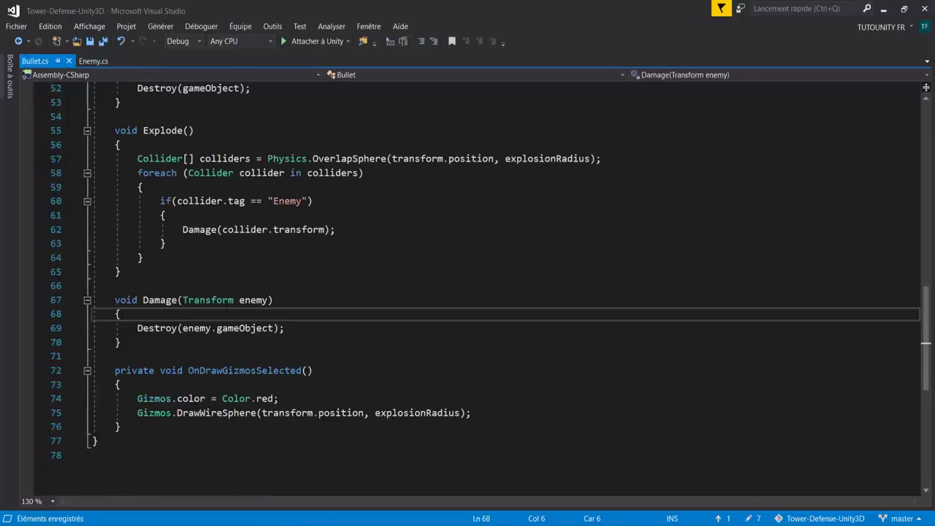
double_click(248, 299)
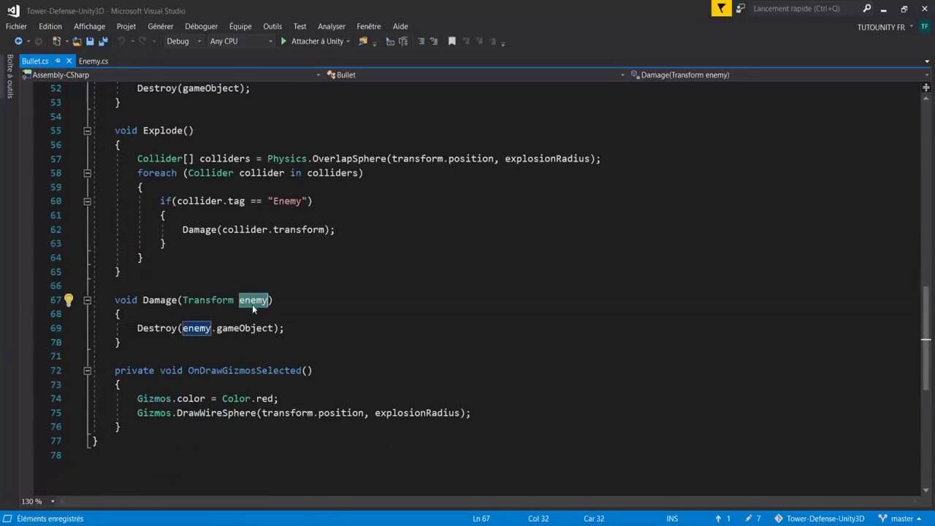
left_click(93, 60)
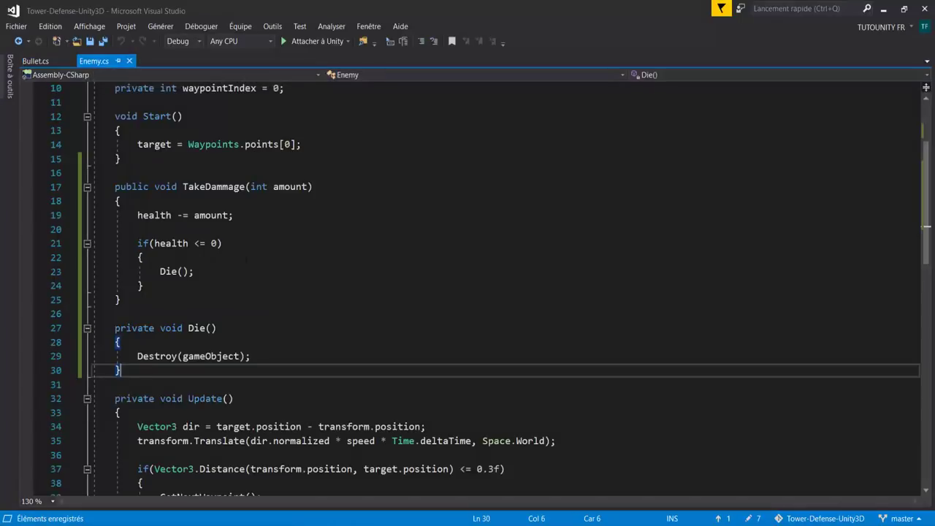
left_click_drag(121, 299, 109, 187)
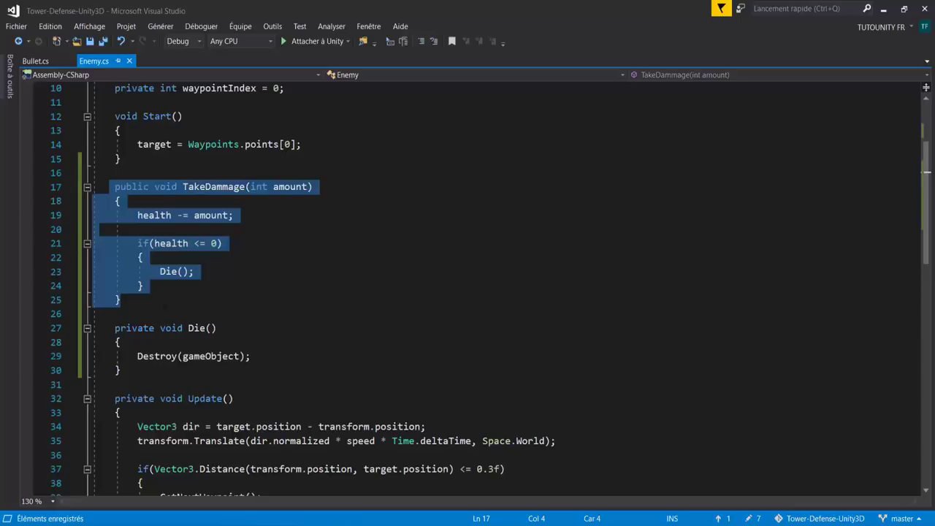
left_click_drag(121, 370, 115, 328)
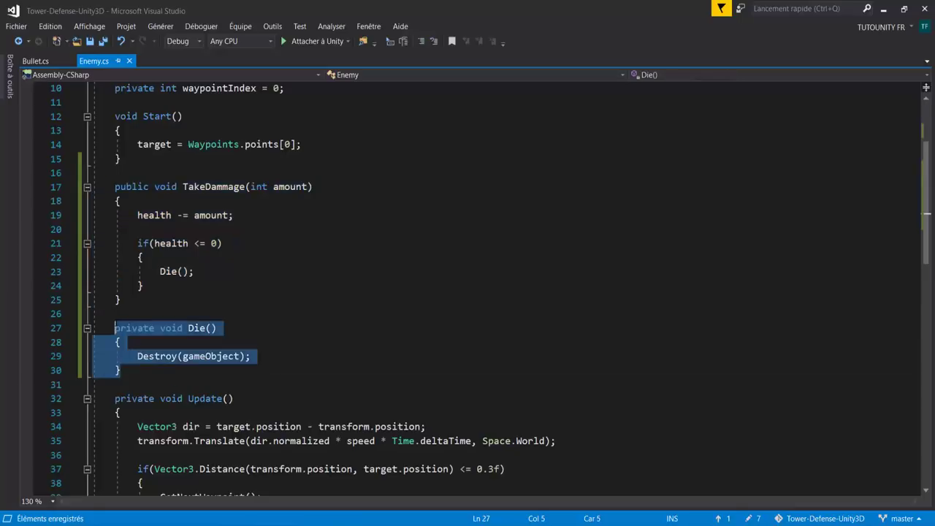
left_click(35, 61)
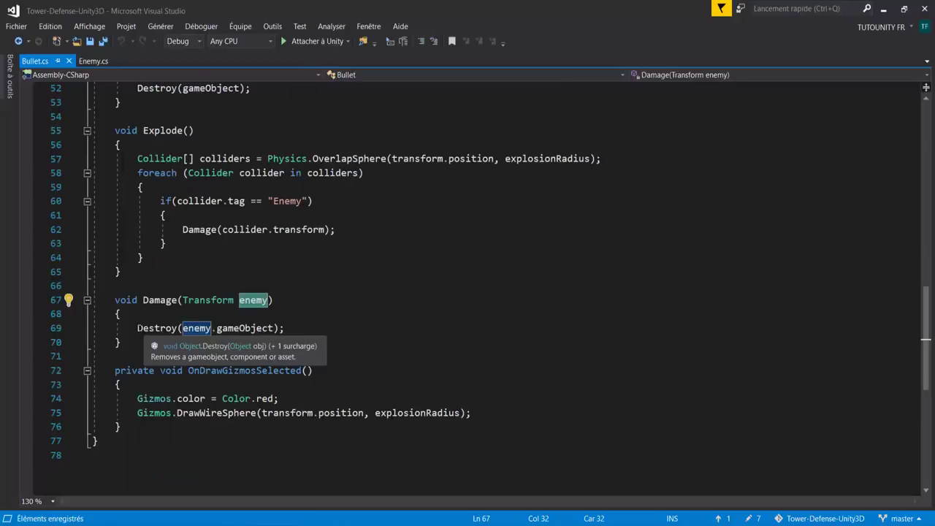
- Add Enemy e = enemy.GetComponent<Enemy>(); at the top of the Damage method
key("Down")
key("Return")
key("Return")
key("Up")
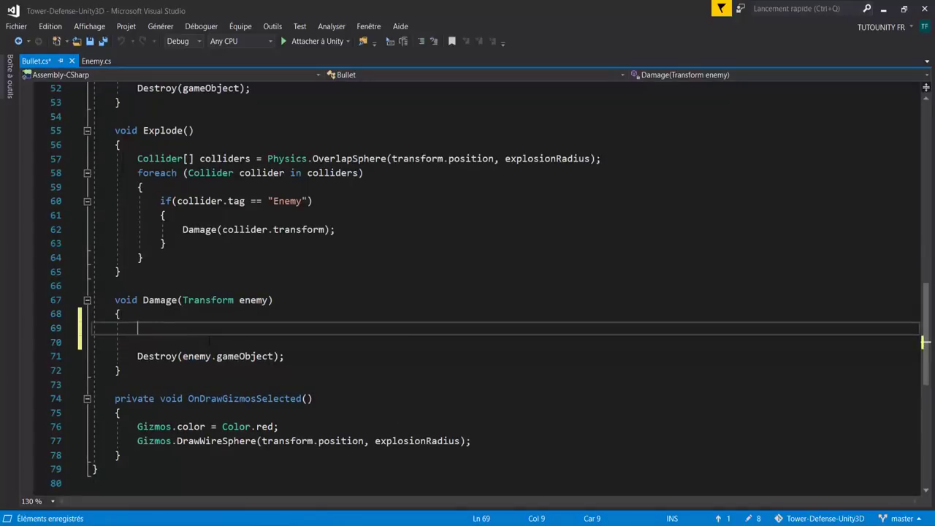
type("E")
type("nemy")
key("Escape")
type("e ")
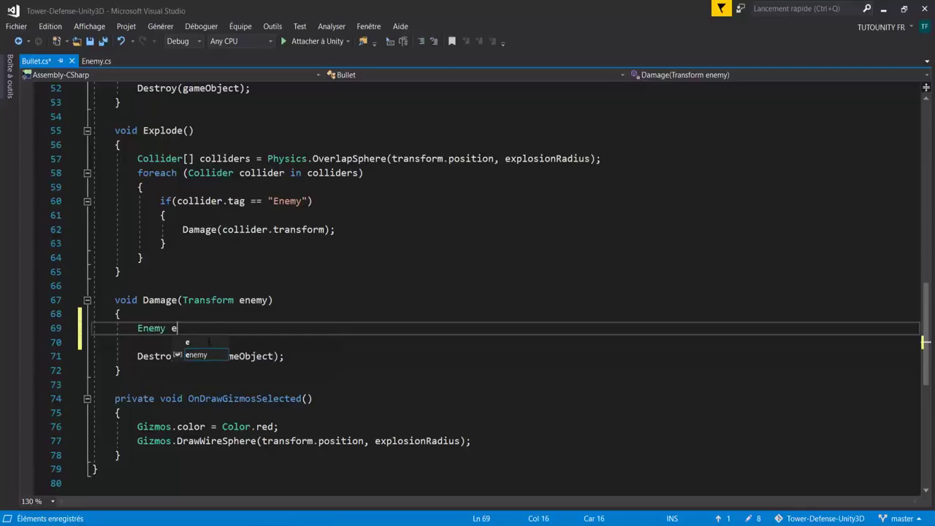
type("= ")
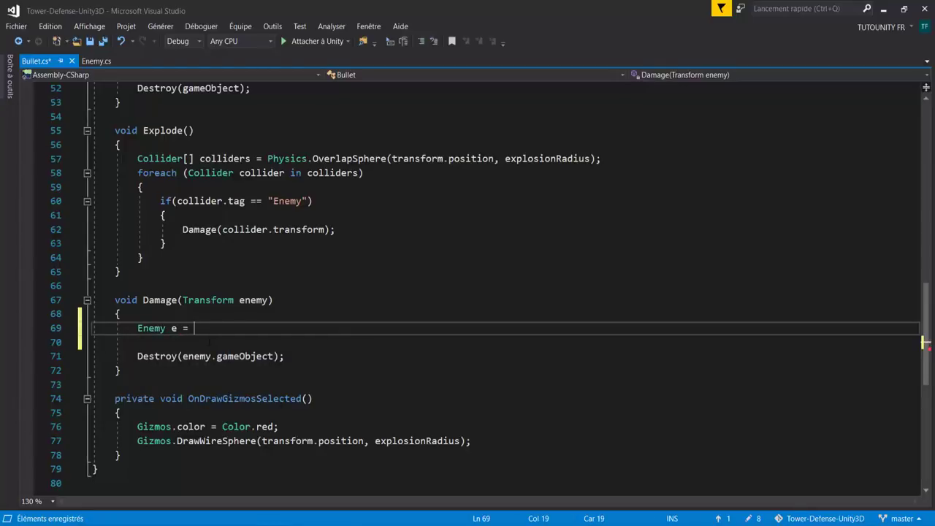
type("enne")
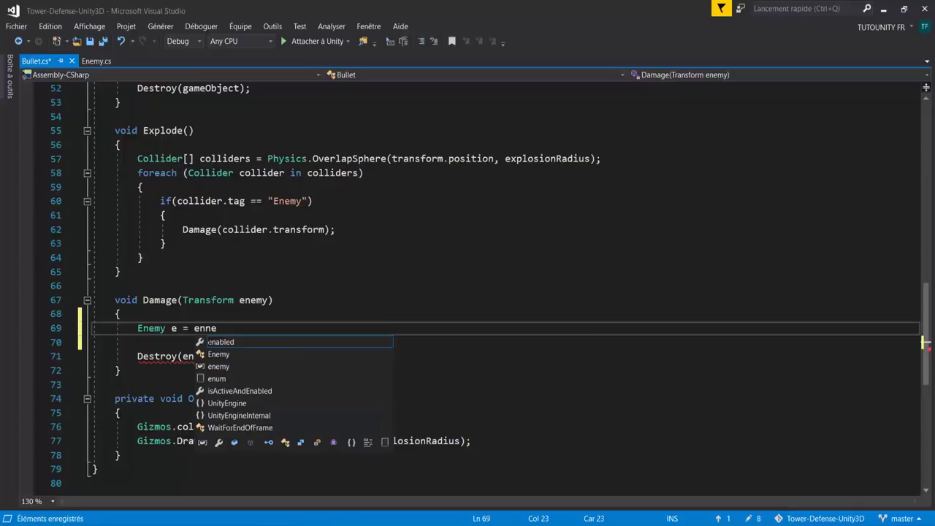
key("BackSpace")
key("BackSpace")
type("emy")
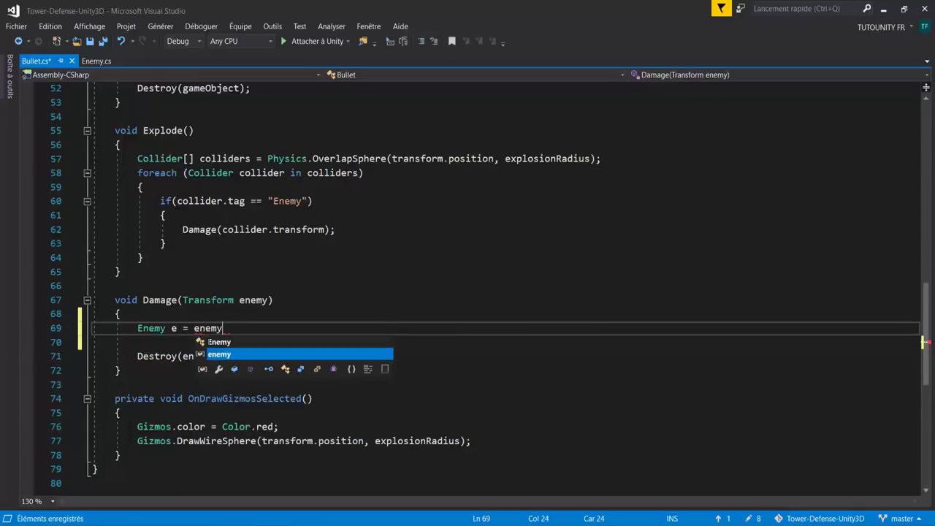
key("Escape")
type(".get")
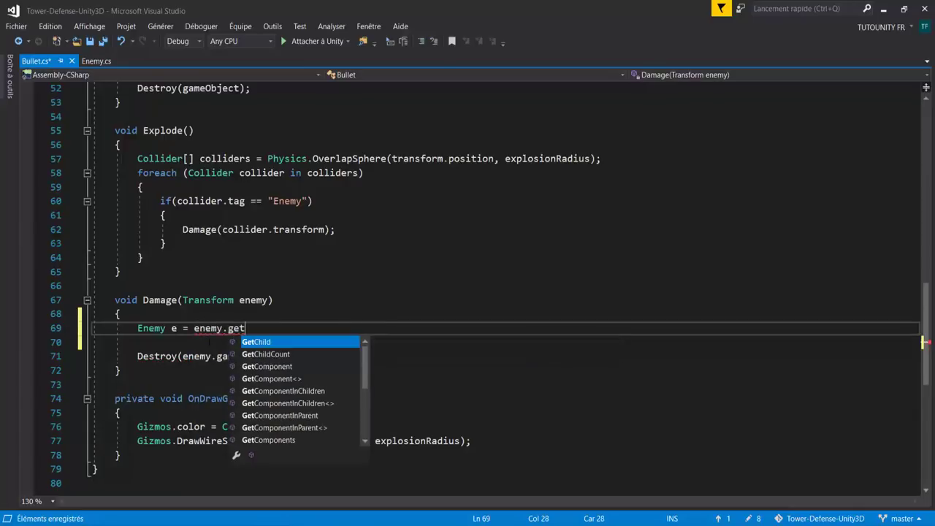
type("com")
key("Down")
key("Tab")
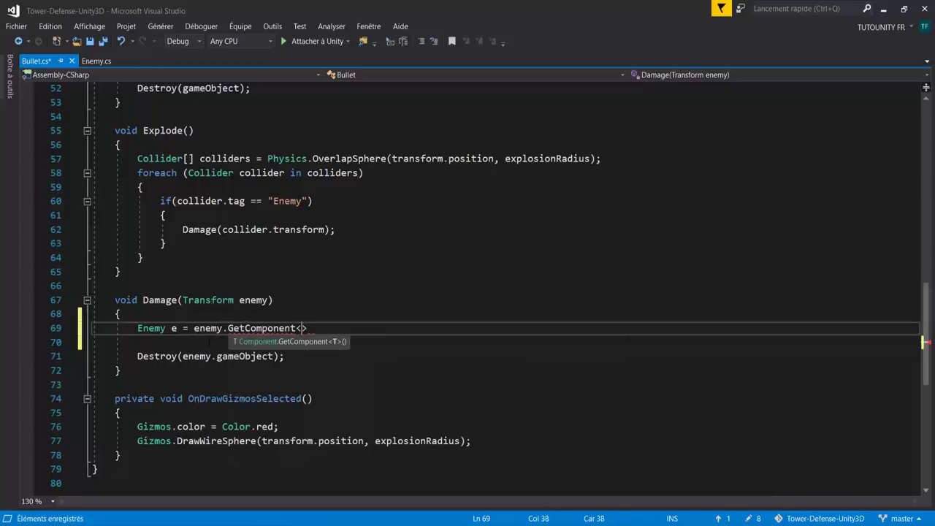
type("Ene")
key("Tab")
type(">(")
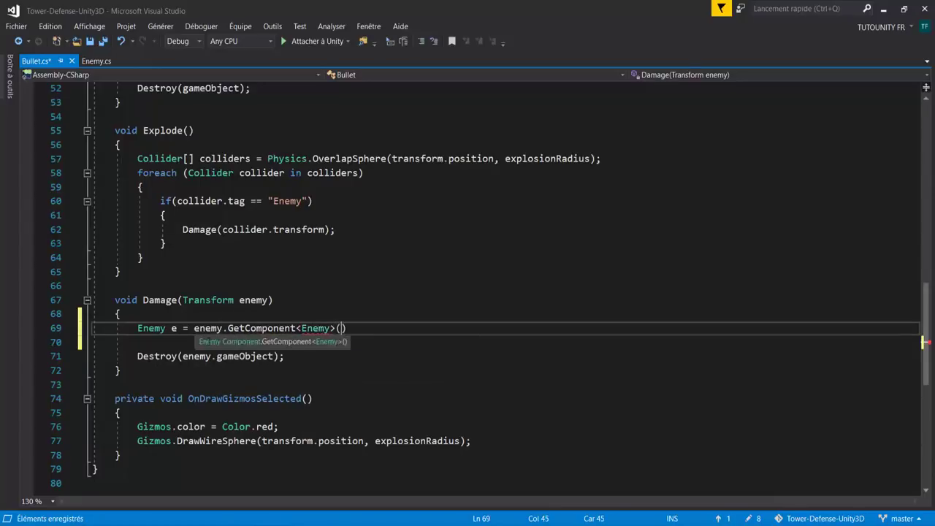
type(");")
- Add the call e.TakeDammage(20); on a new line below
key("Return")
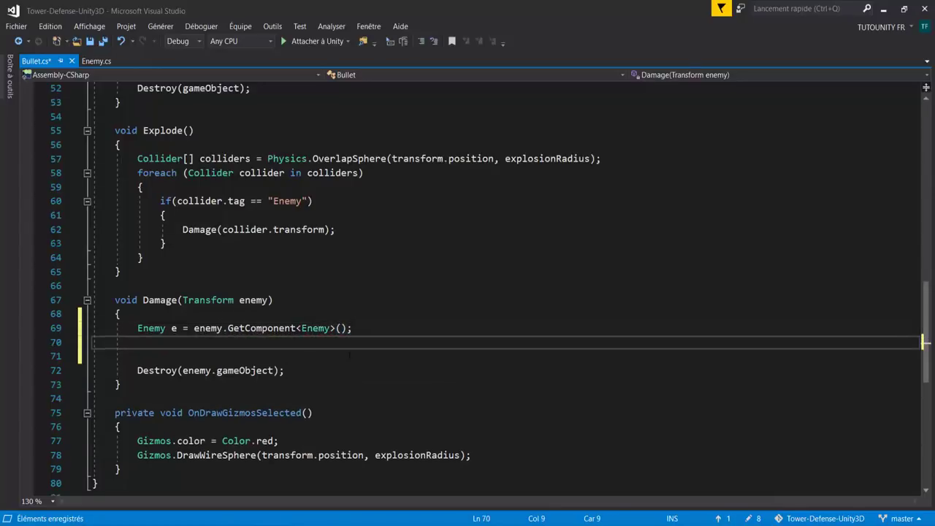
key("Return")
type("e.ta")
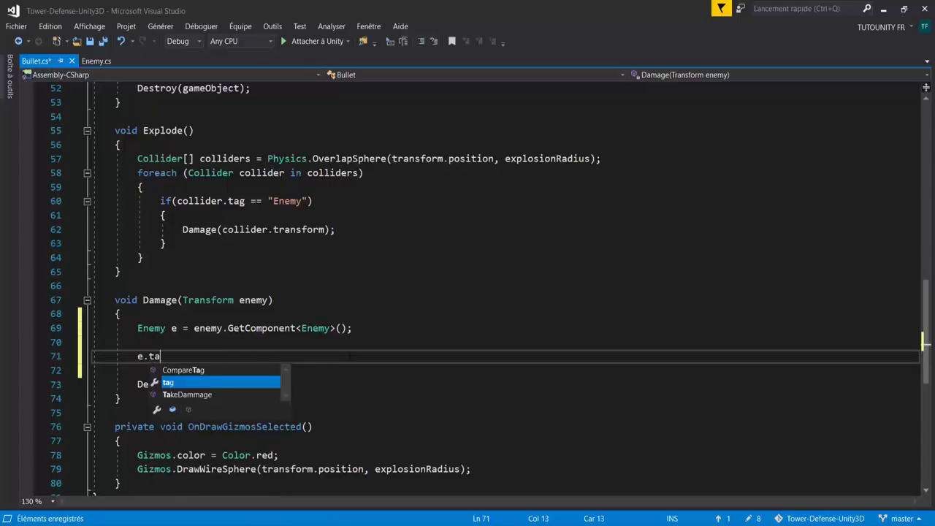
type("ke")
key("Tab")
type("(")
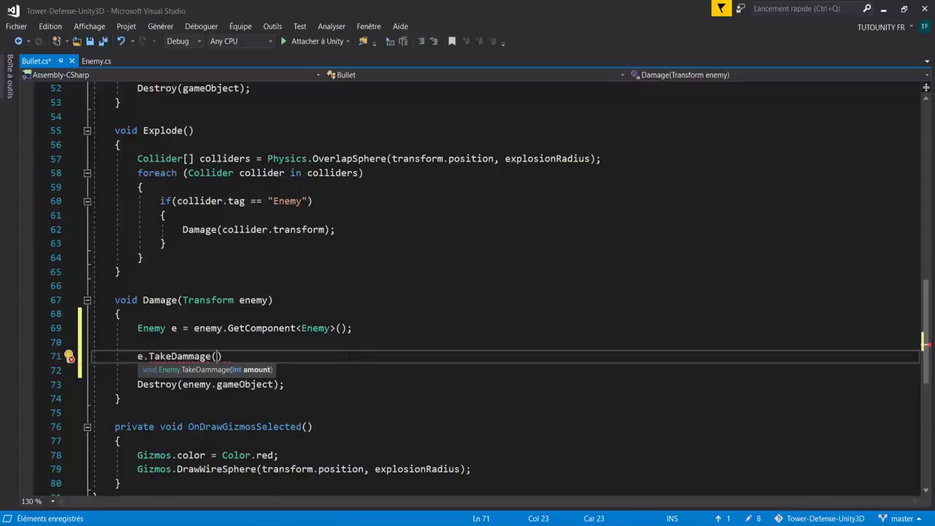
type("20);")
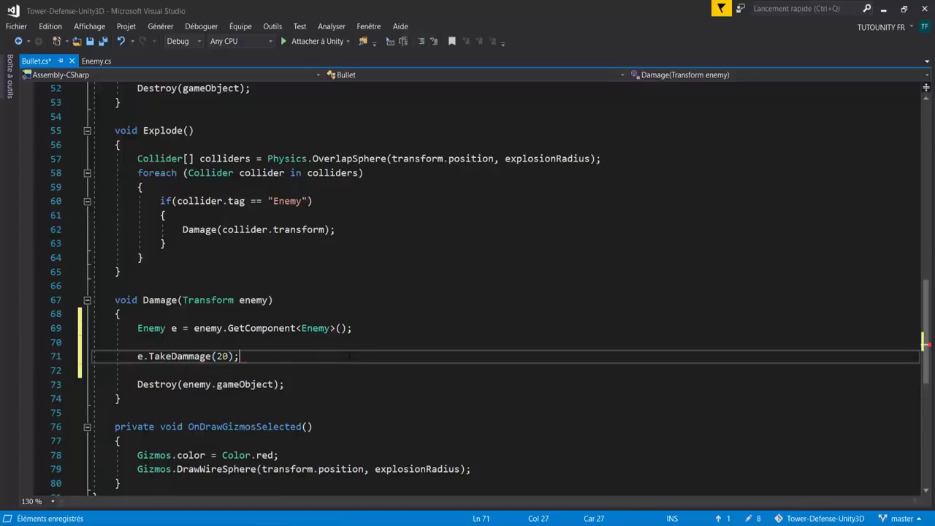
- Declare public int damage = 50; below the speed field in Bullet.cs
double_click(222, 356)
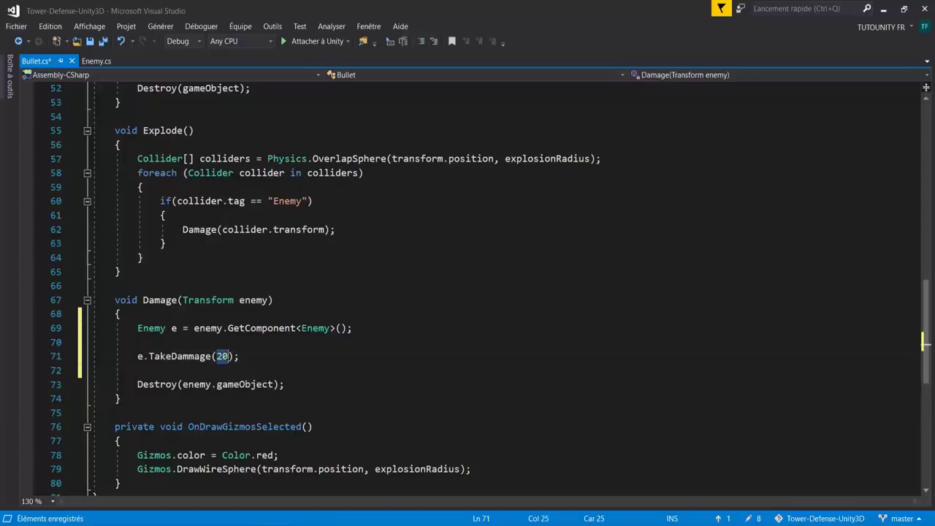
scroll(266, 316, "up", 3)
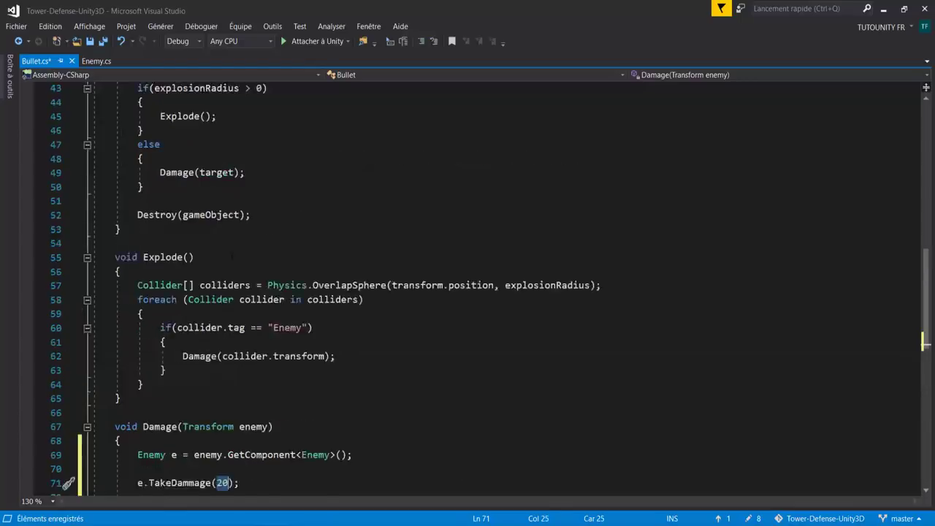
scroll(267, 316, "up", 10)
scroll(266, 315, "up", 4)
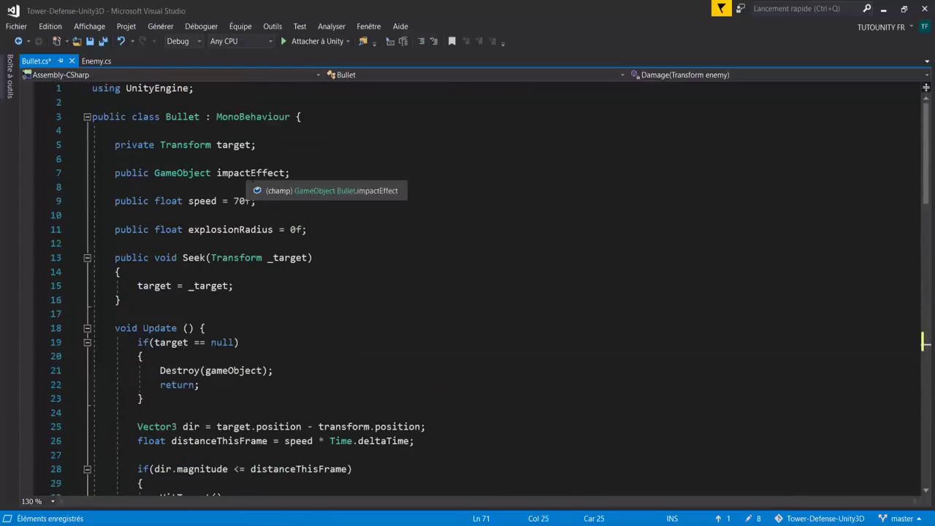
left_click(281, 214)
key("Return")
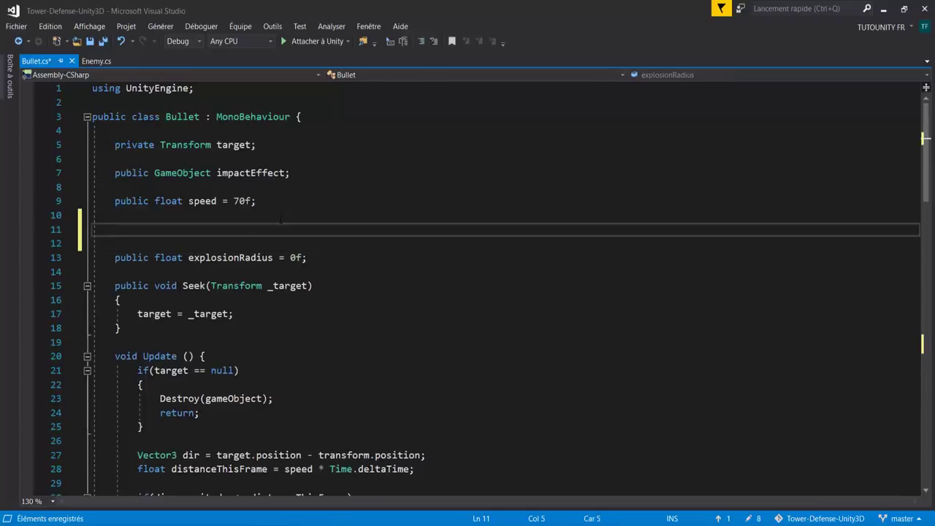
type("public int ")
type("damage = ")
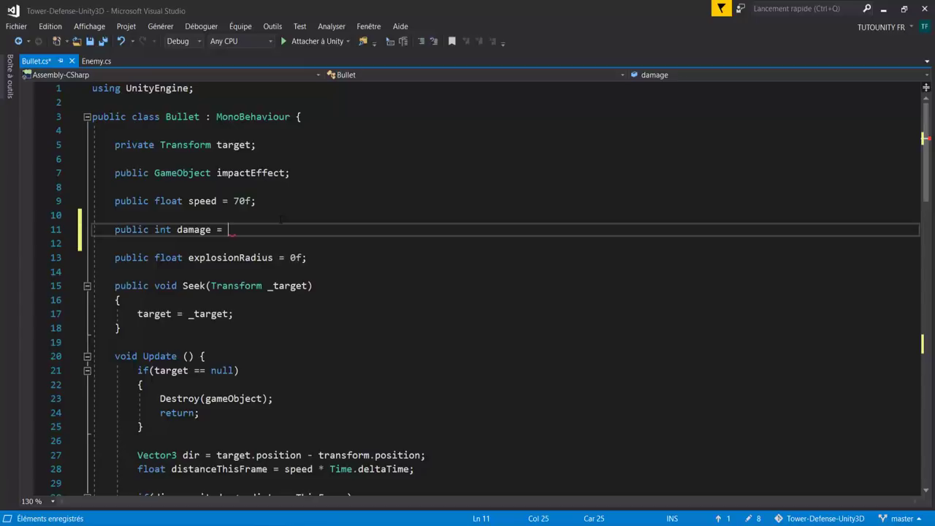
type("50;")
- Replace the hard-coded 20 in TakeDammage(20) with damage
scroll(467, 292, "down", 7)
scroll(468, 292, "down", 7)
scroll(468, 292, "up", 3)
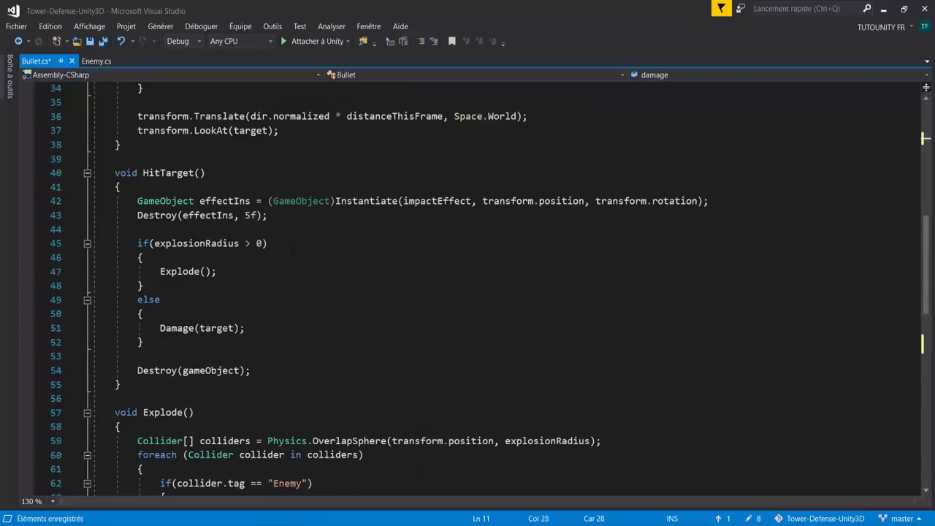
scroll(467, 293, "down", 5)
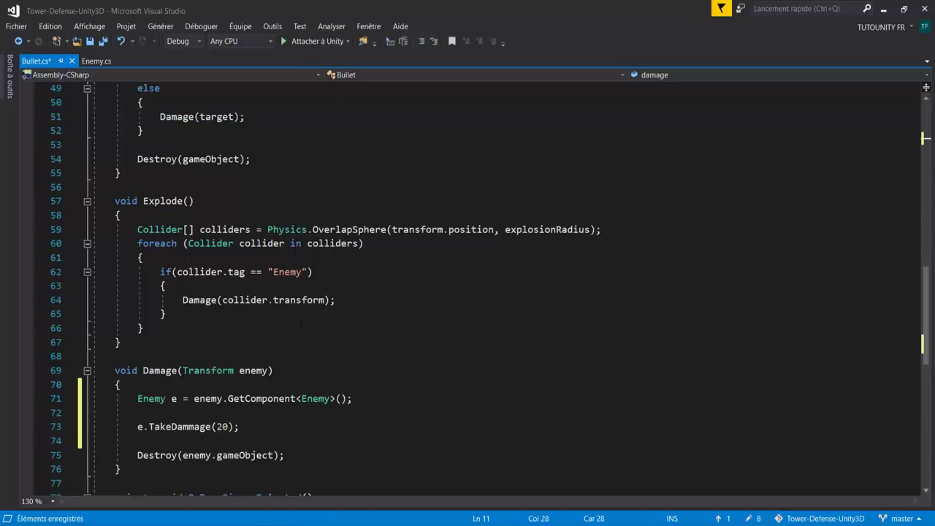
scroll(301, 326, "down", 4)
scroll(241, 285, "up", 1)
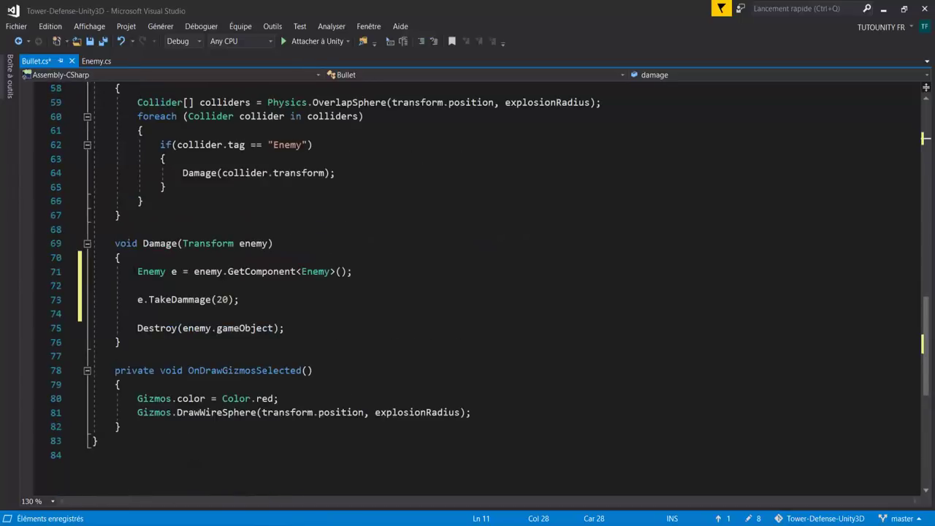
double_click(222, 300)
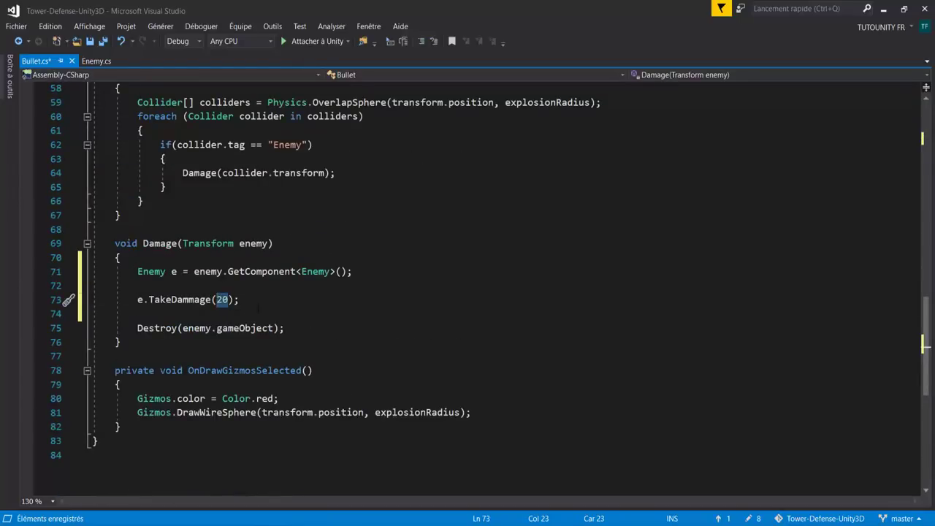
type("dama")
key("Tab")
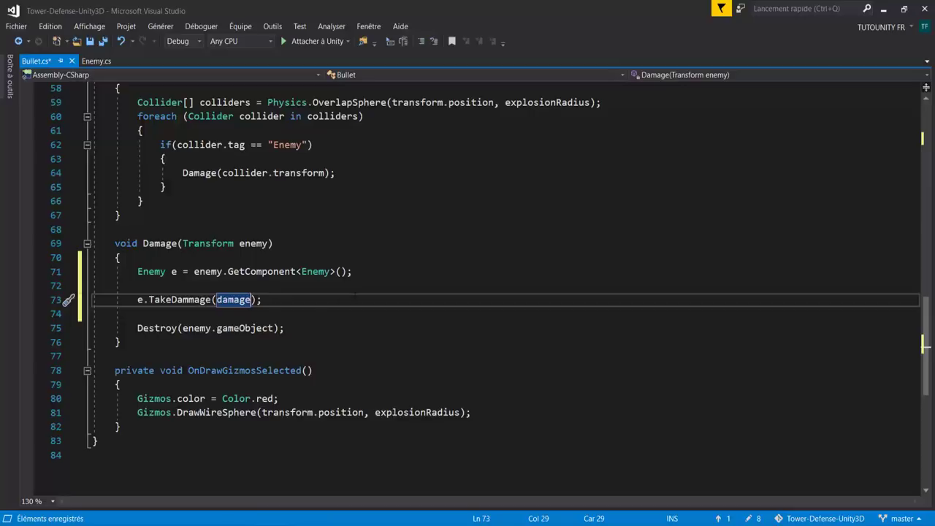
scroll(467, 292, "up", 2)
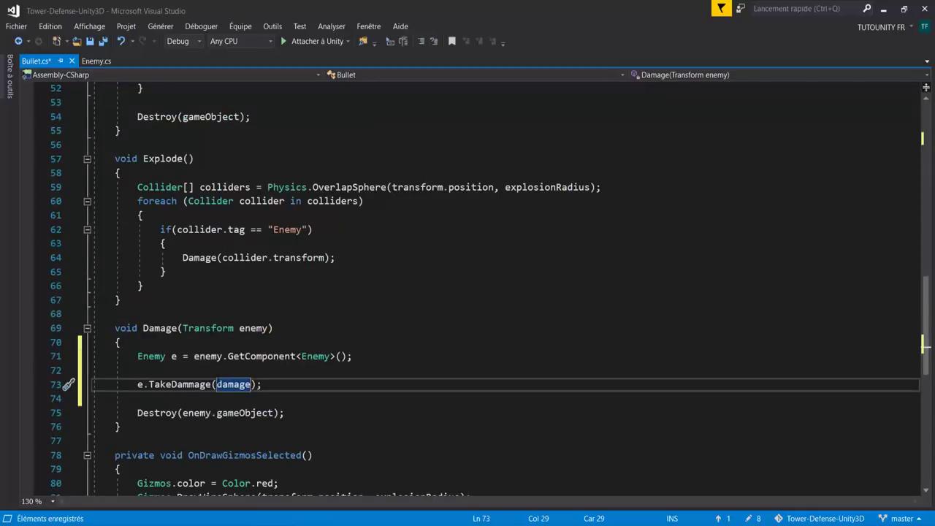
scroll(234, 342, "down", 1)
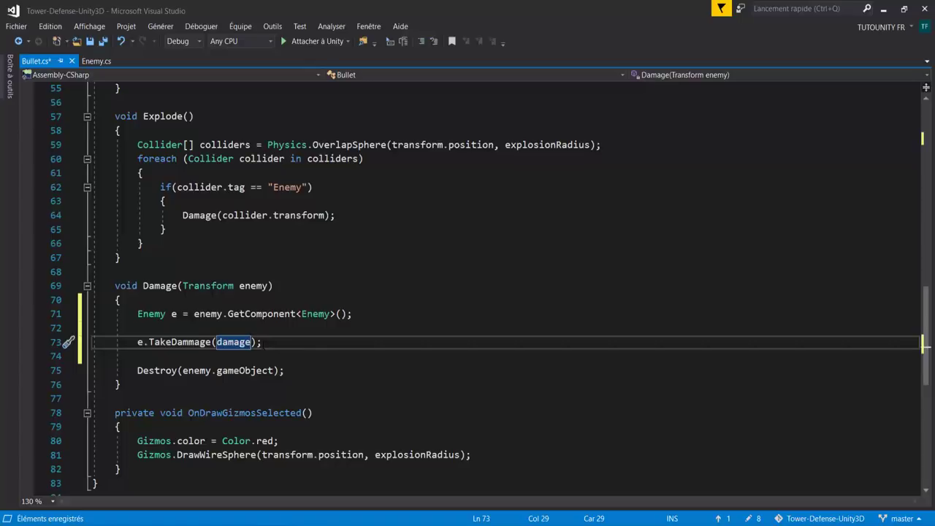
scroll(467, 292, "up", 2)
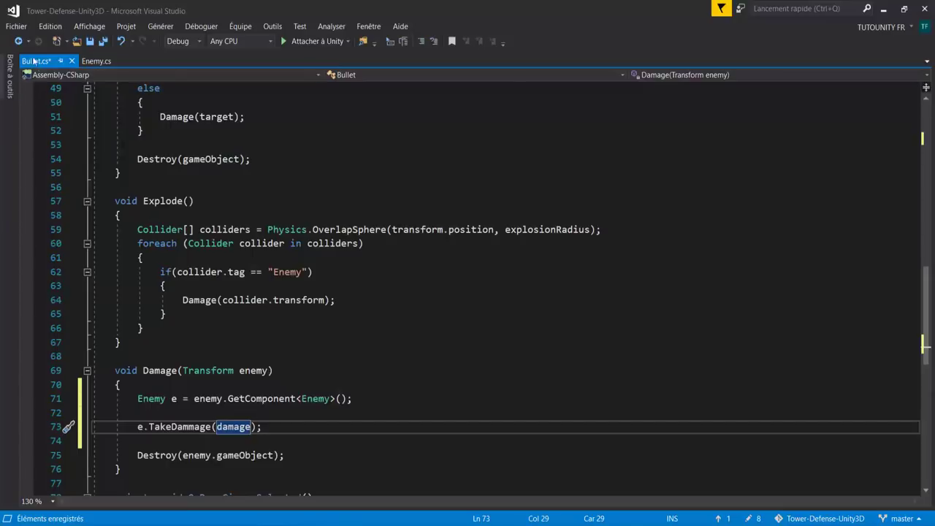
scroll(467, 292, "up", 4)
scroll(286, 343, "down", 8)
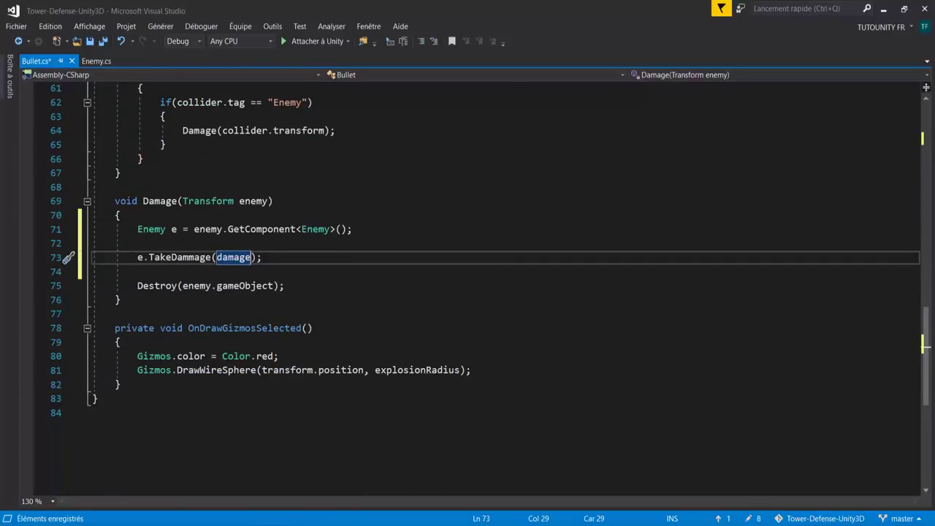
- Delete the Destroy(enemy.gameObject) statement and its leftover empty lines
left_click_drag(137, 286, 287, 286)
key("Delete")
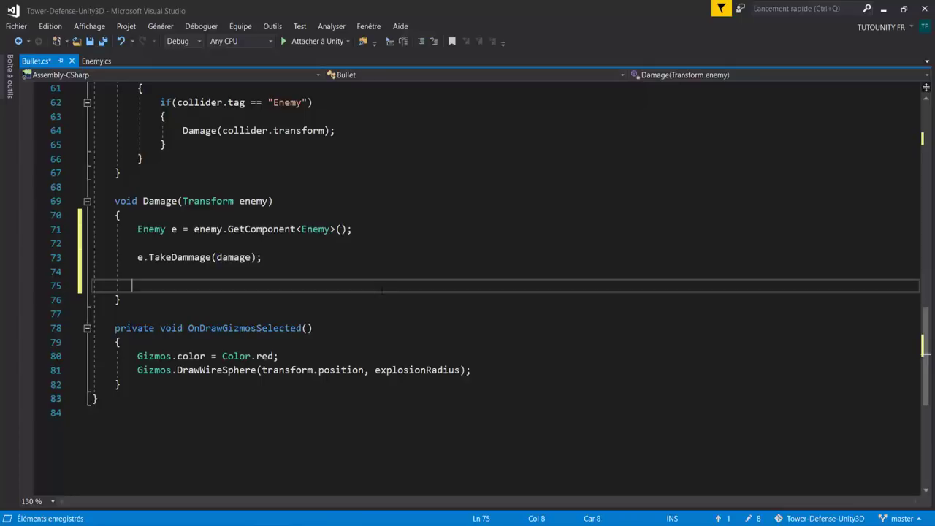
key("BackSpace")
key("BackSpace")
key("BackSpace")
key("BackSpace")
key("BackSpace")
key("BackSpace")
key("BackSpace")
key("BackSpace")
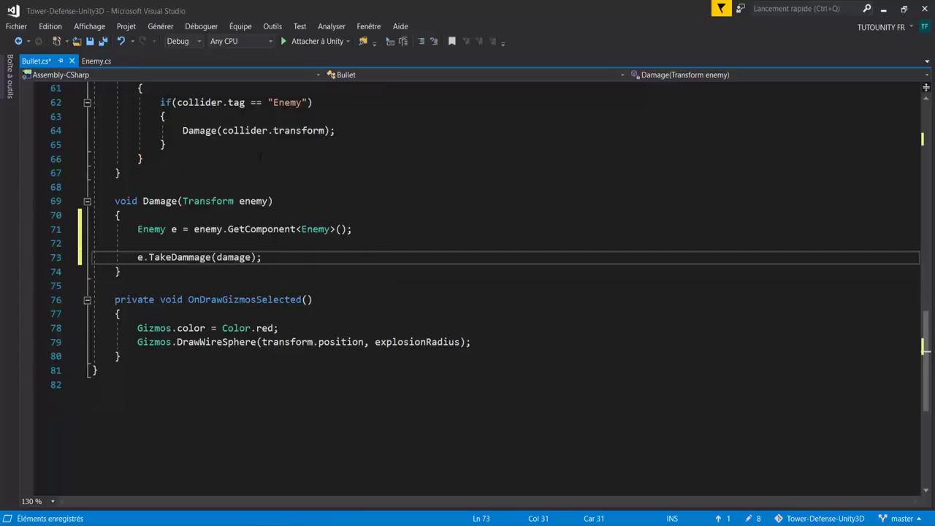
- Add an if(e != null) condition above the TakeDammage call
left_click(247, 242)
type("if")
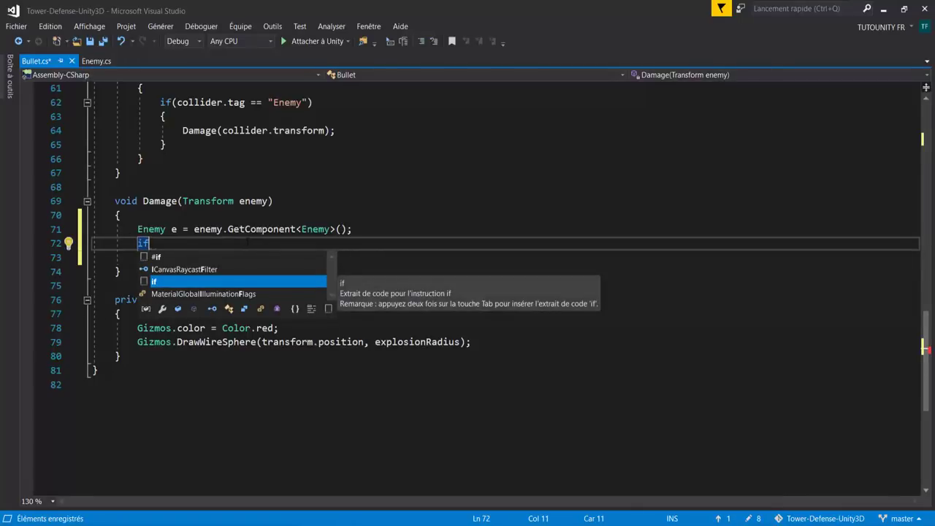
type("(")
key("Up")
key("End")
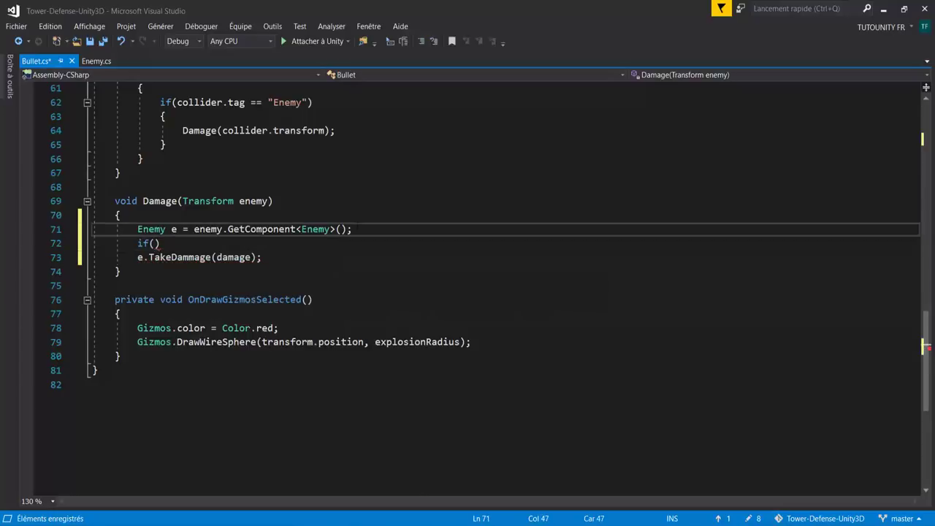
key("shift+Home")
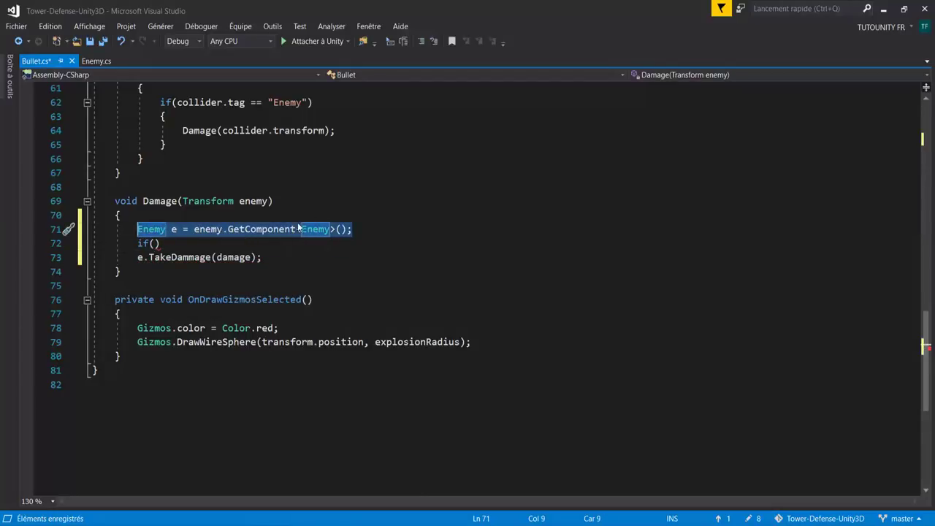
left_click(173, 229)
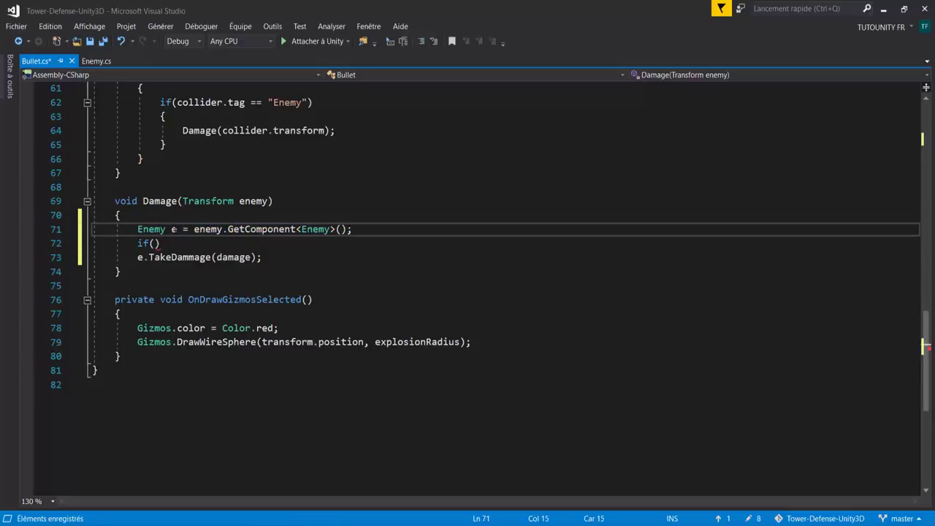
key("Right")
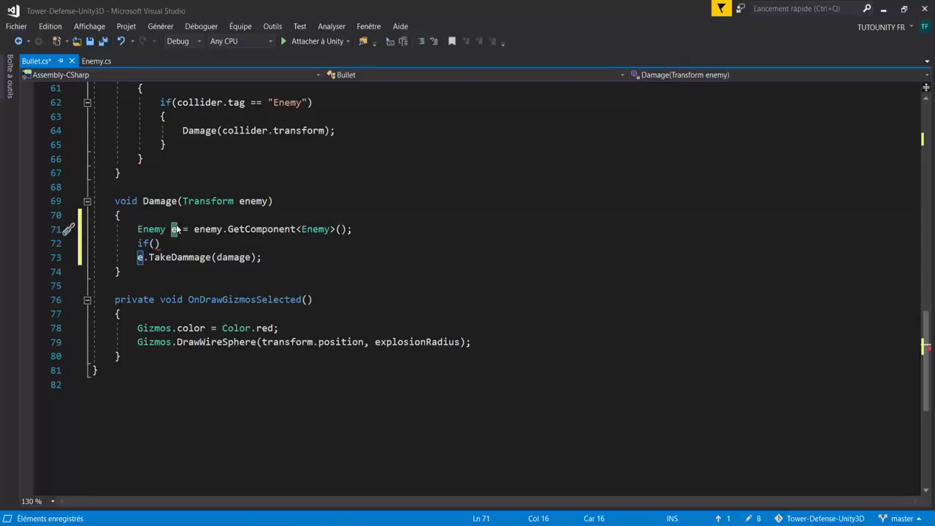
left_click(330, 229)
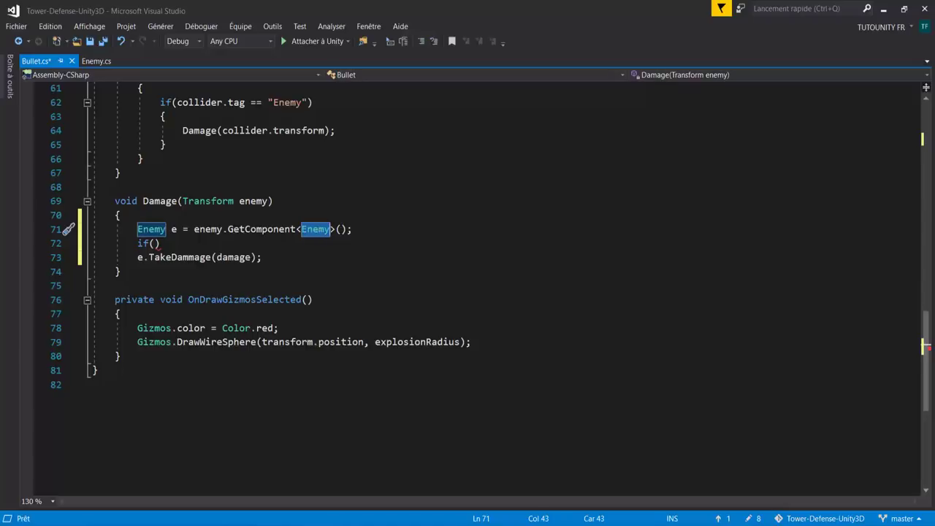
left_click(204, 244)
type("e")
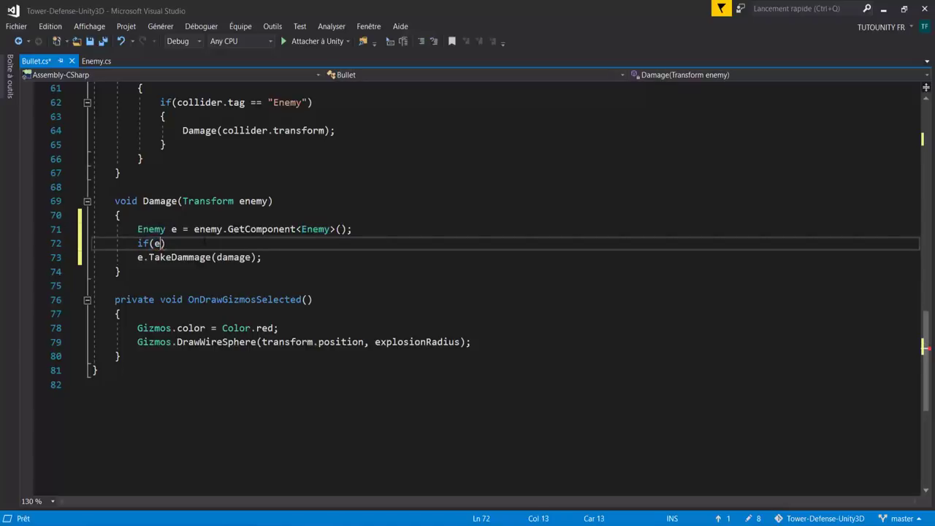
type(" !=")
type(" null)")
type("{")
- Move e.TakeDammage(damage); inside the if block's braces
key("Return")
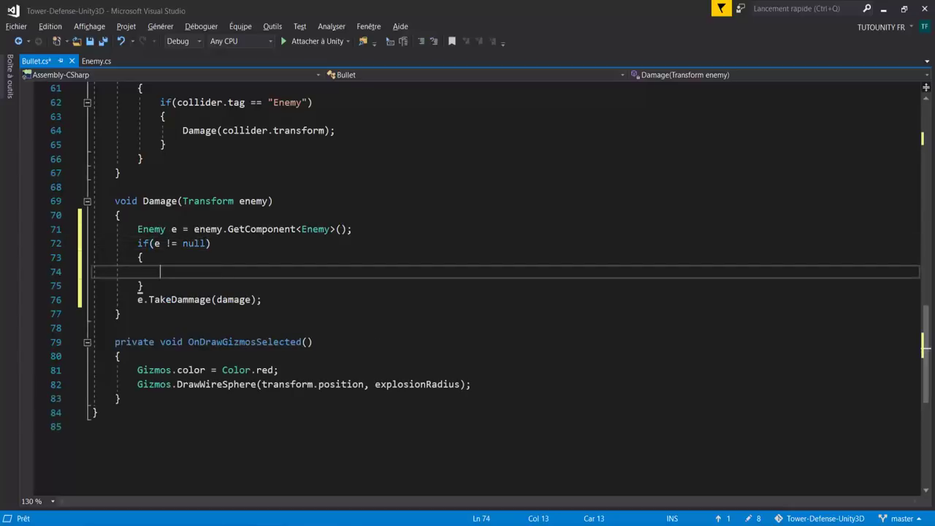
key("Down")
key("Down")
key("shift+End")
key("ctrl+x")
key("Up")
key("Up")
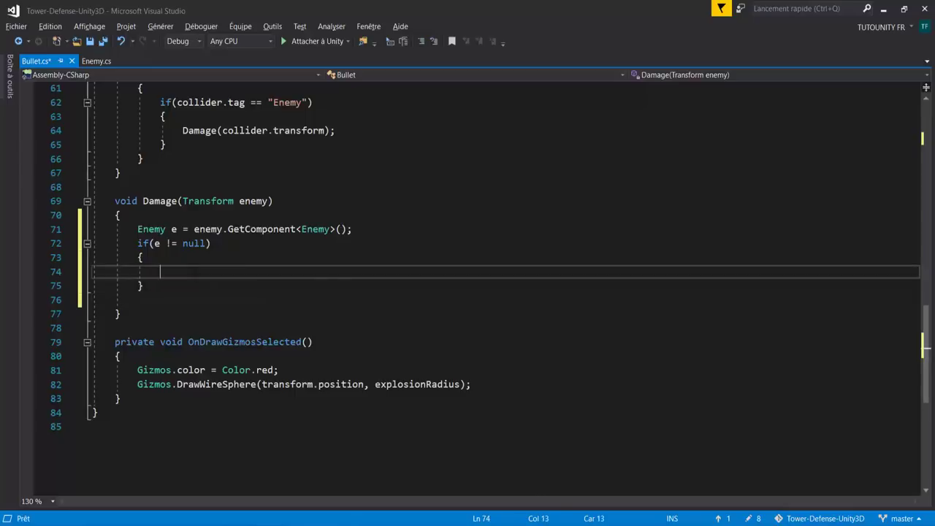
key("ctrl+v")
left_click(138, 299)
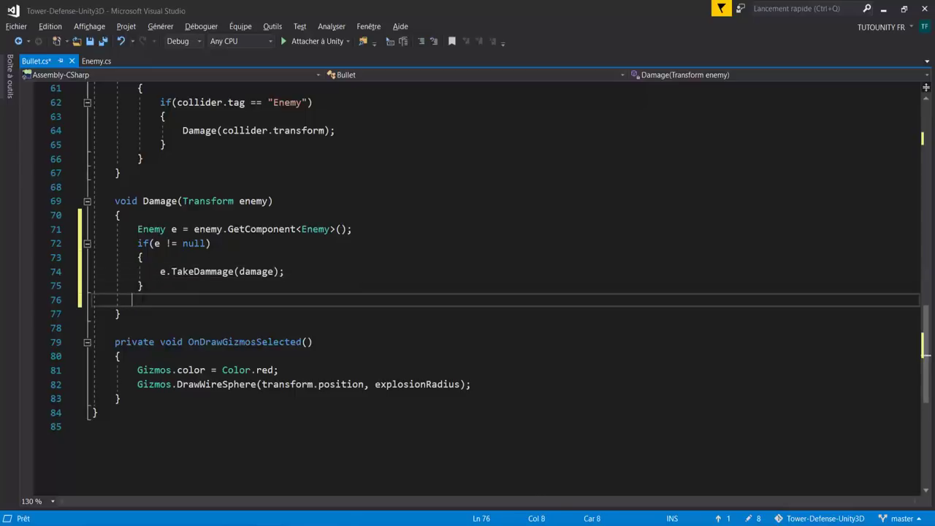
- Follow the if with else { Debug.LogError("Pas de script Enemy sur l'ennemi."); } and save
key("BackSpace")
key("BackSpace")
key("BackSpace")
type("else ")
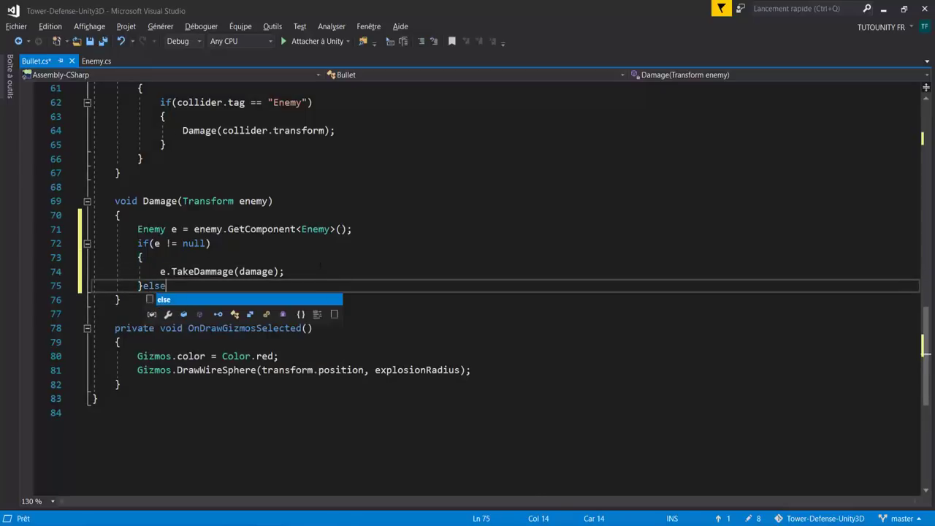
type("{ *}")
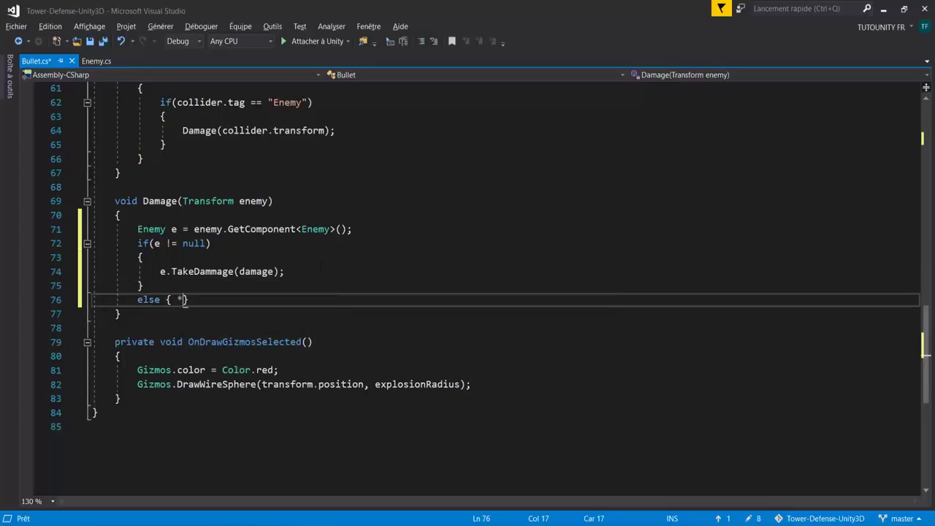
key("Return")
type("Debug.")
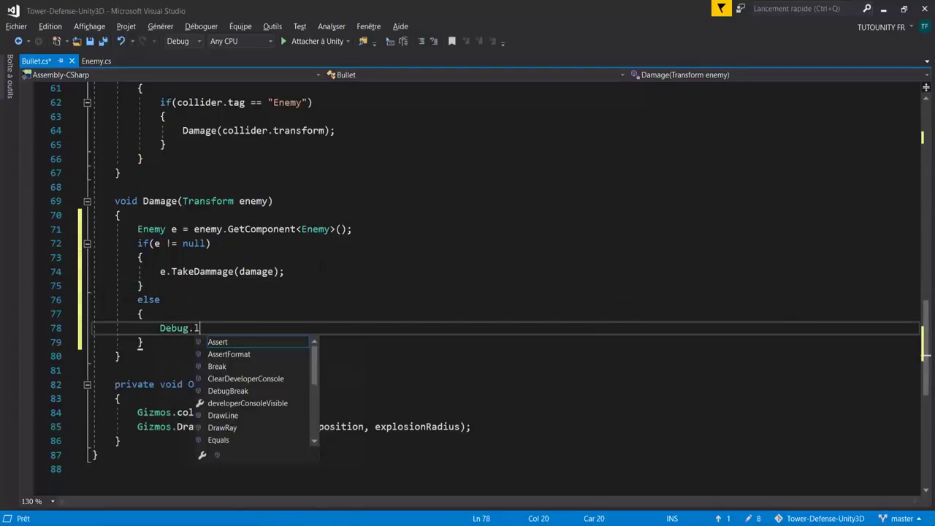
type("loge")
key("Tab")
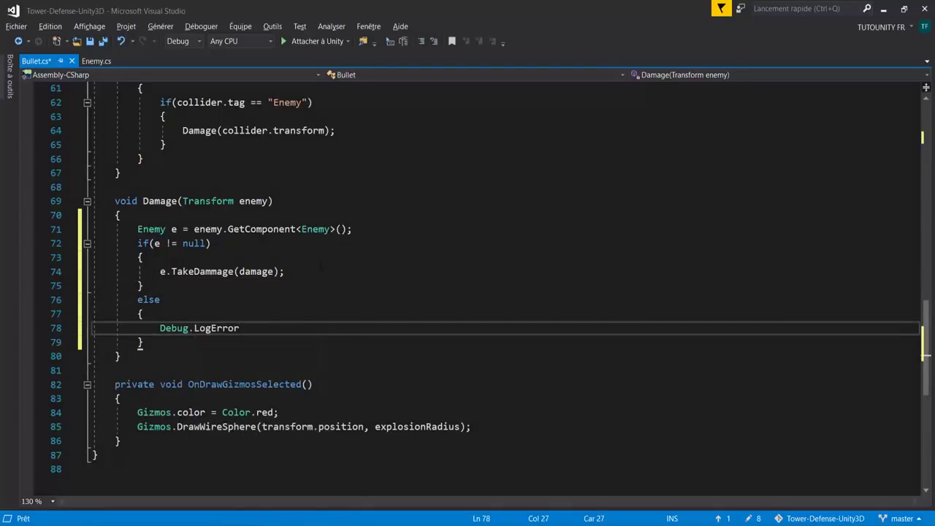
type("(\"")
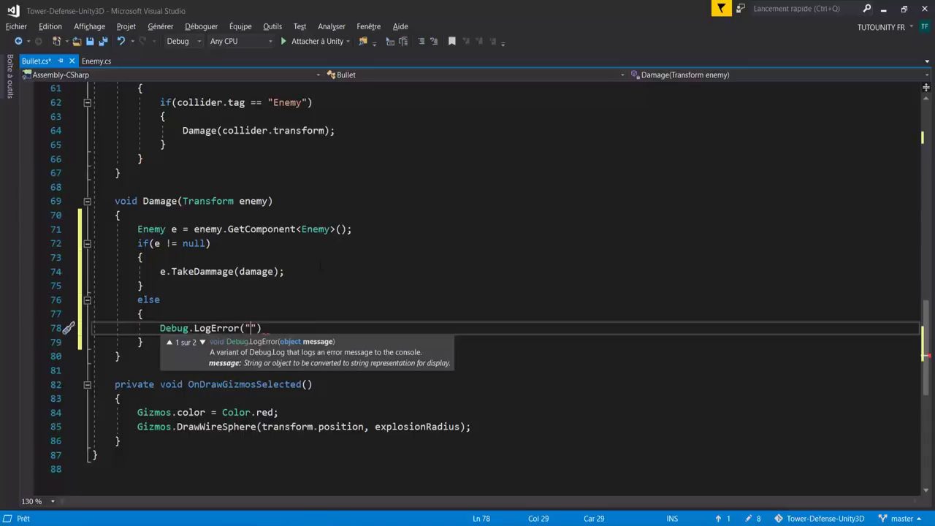
type("Pas de script")
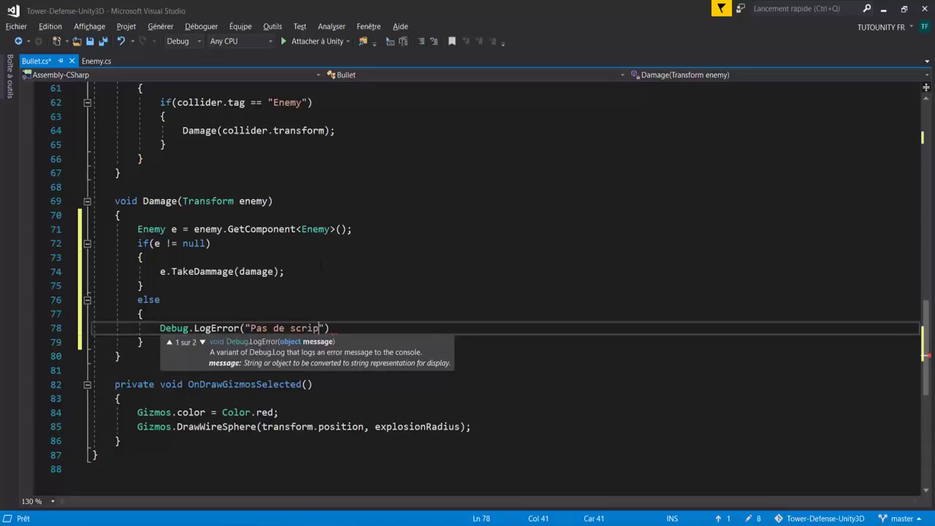
type(" Enemy su")
type("r l'ennemi.")
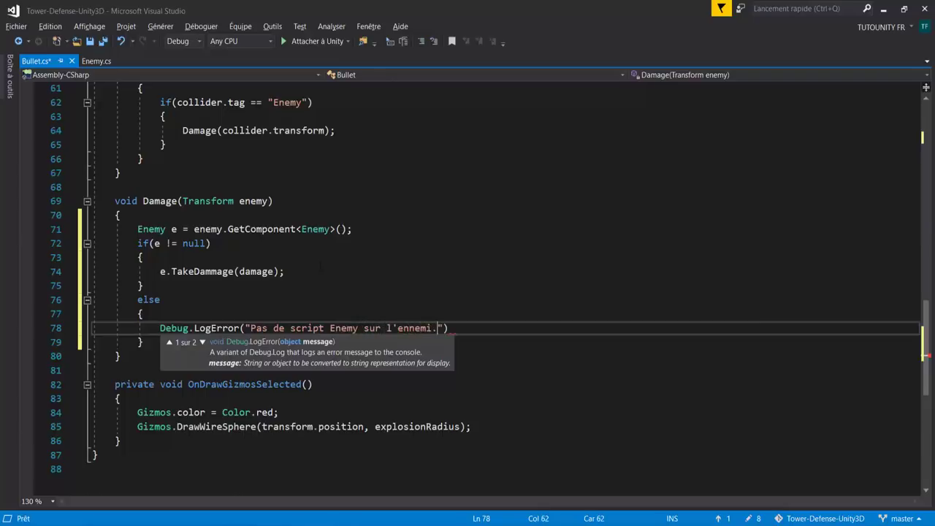
type("\")")
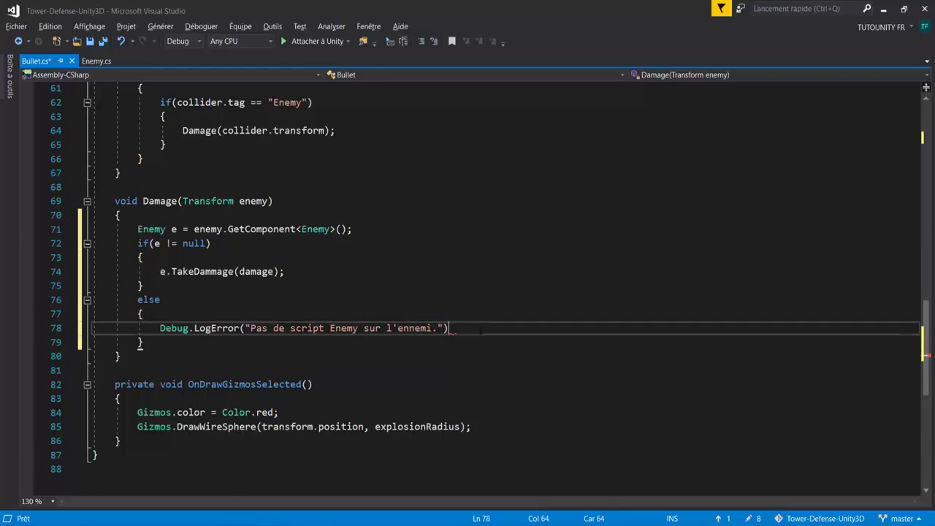
type(";")
key("ctrl+s")
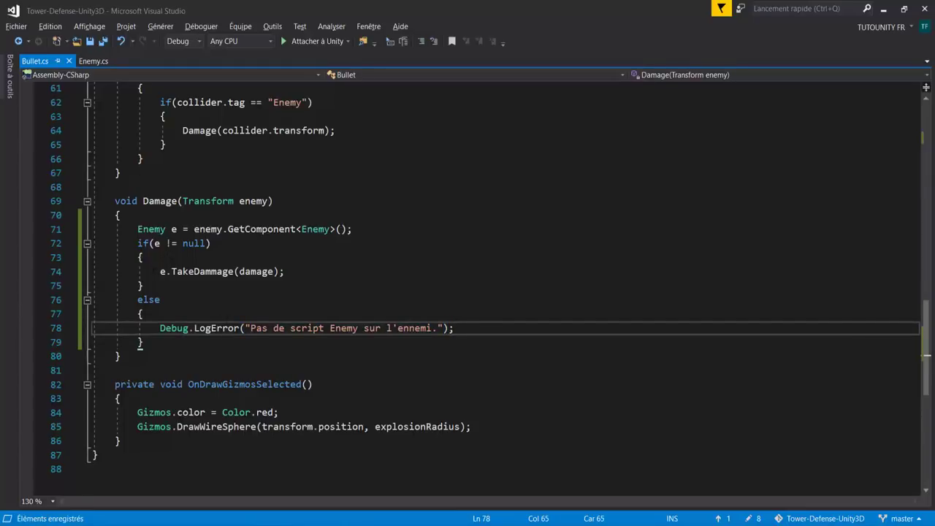
left_click(176, 229)
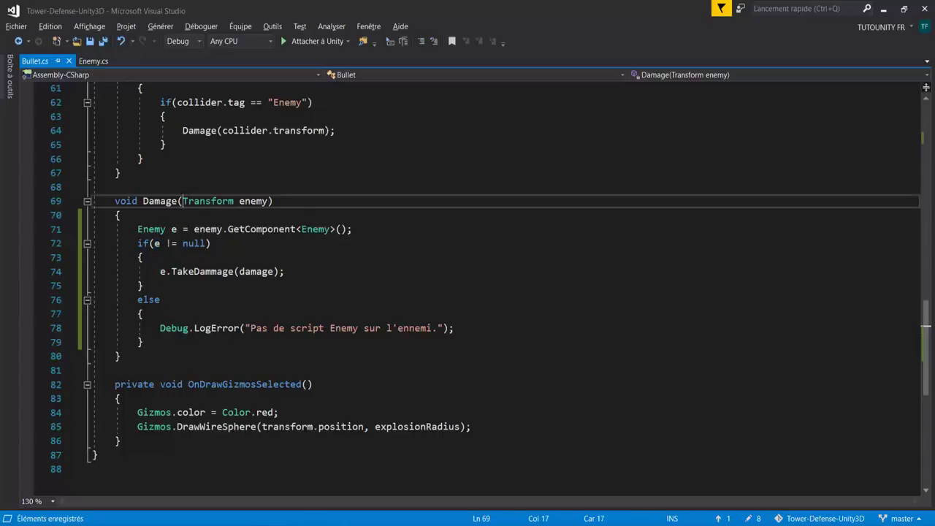
- Trace the uses of the variable e and the enemy parameter in Damage, then scroll up toward Explode
double_click(201, 201)
key("ctrl+shift+Right")
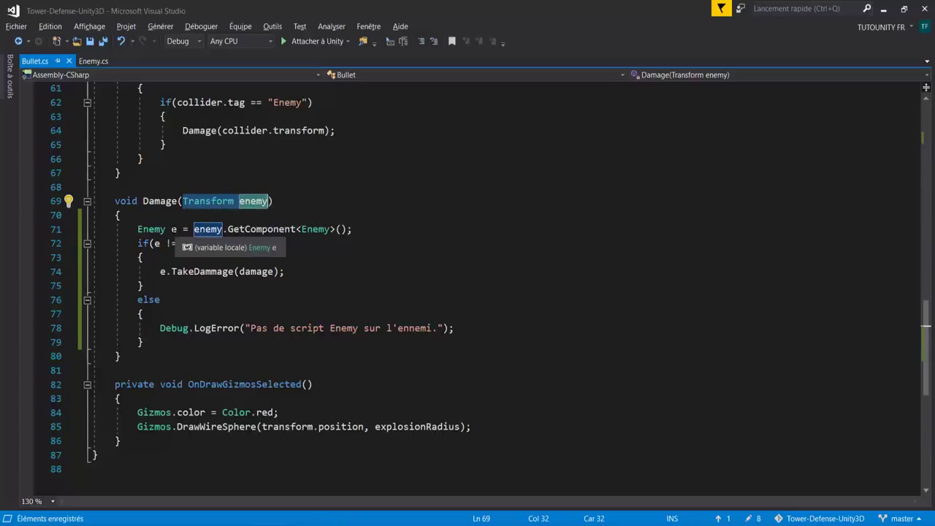
left_click(176, 229)
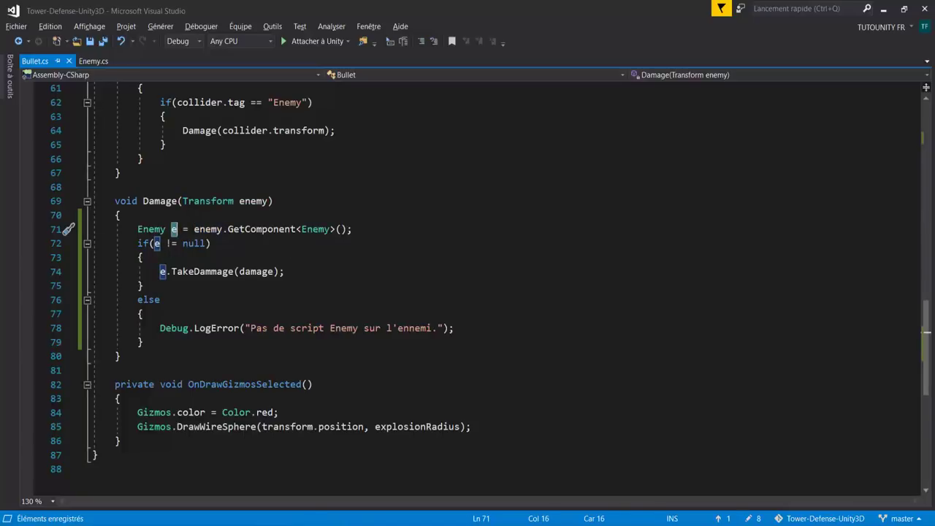
key("Down")
key("Down")
key("Down")
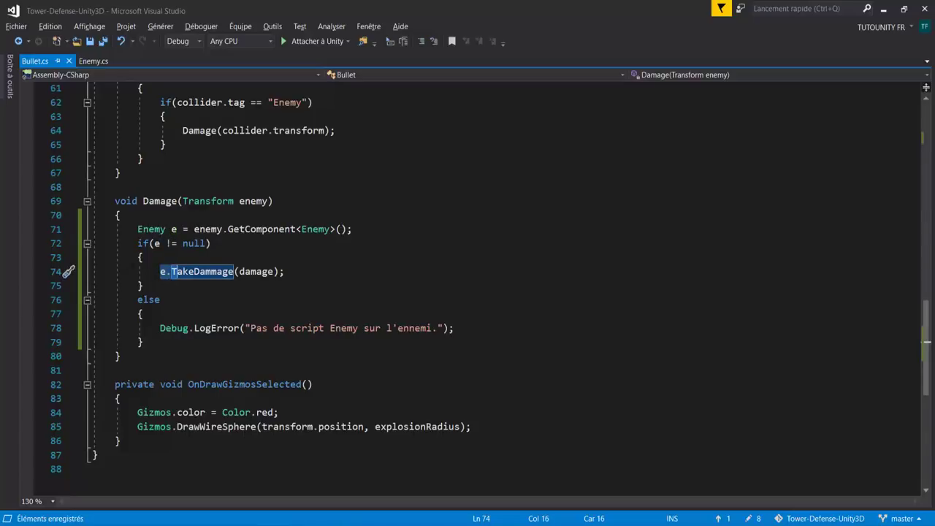
key("Up")
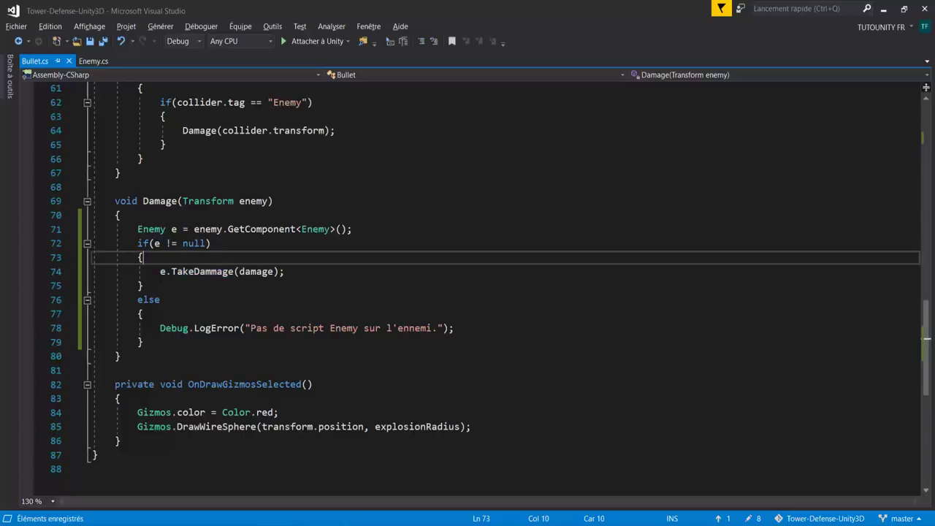
key("Up")
key("Up")
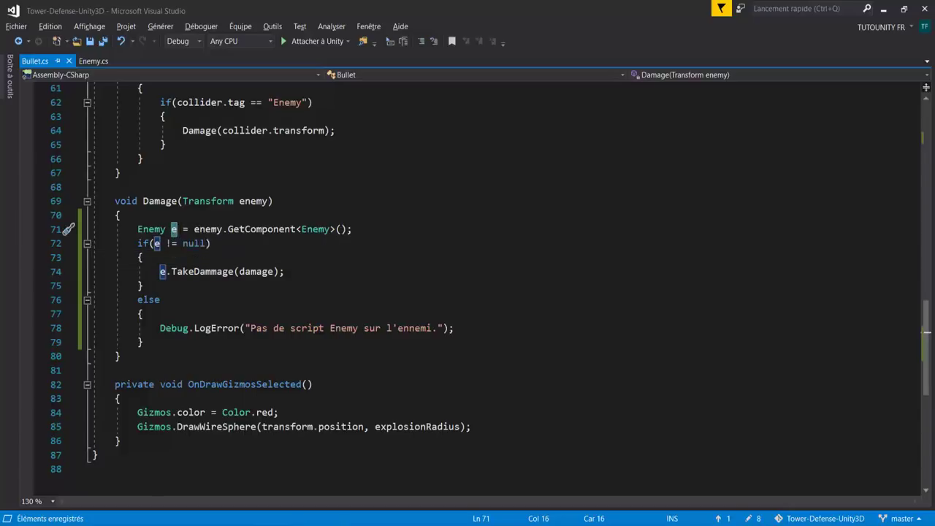
left_click(194, 228)
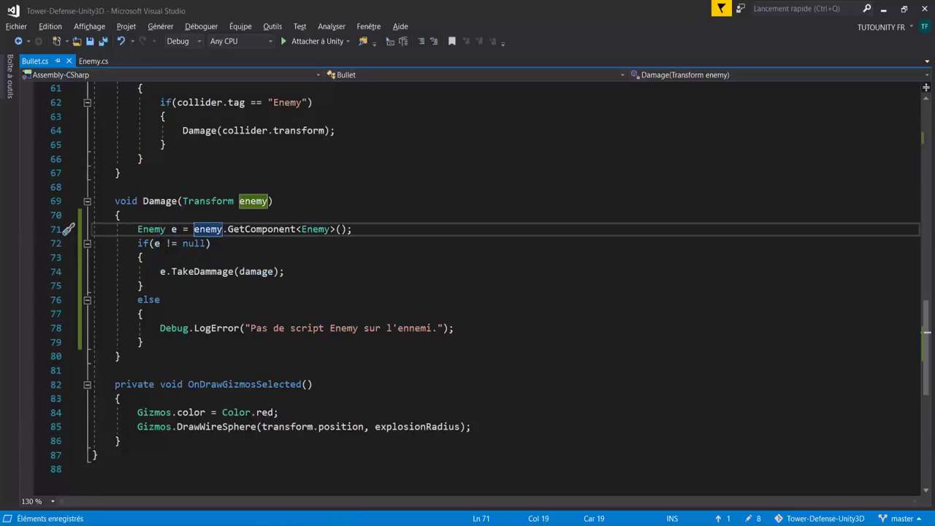
scroll(414, 295, "up", 1)
scroll(437, 345, "up", 2)
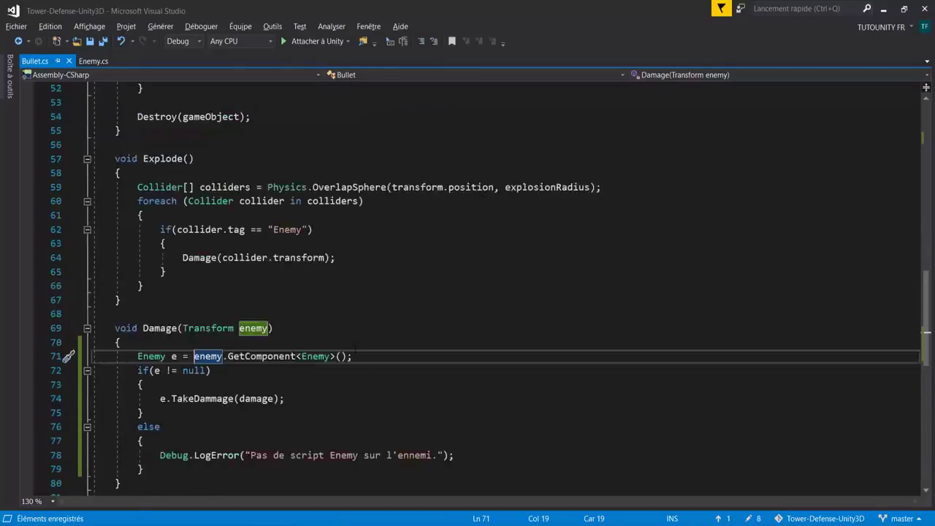
scroll(437, 345, "up", 3)
scroll(327, 429, "down", 5)
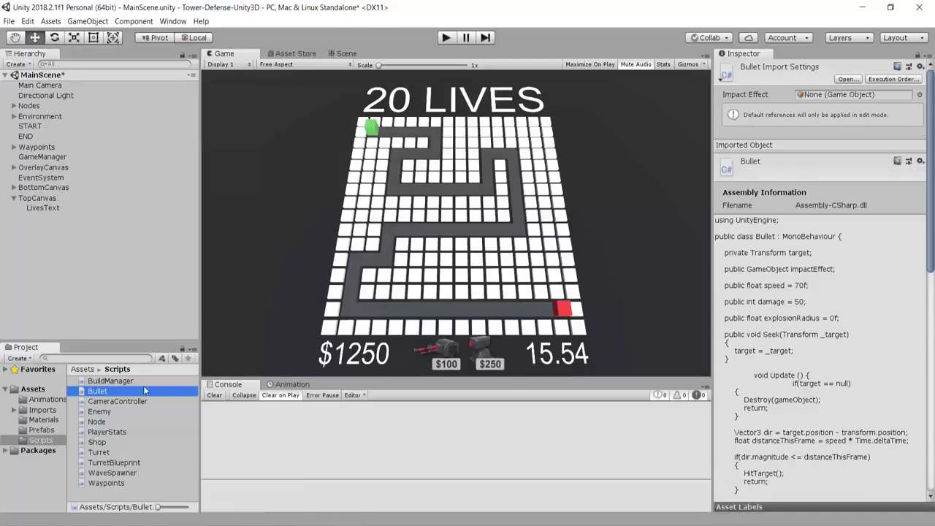
- In Prefabs, check the Bullet prefab's Damage, then set the Enemy (Script) Speed to 12
left_click(42, 430)
left_click(98, 391)
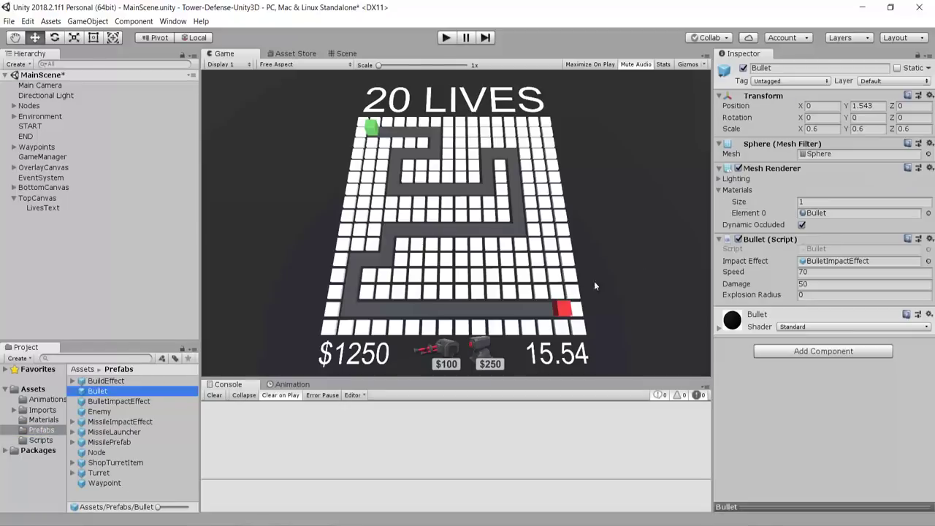
left_click(772, 283)
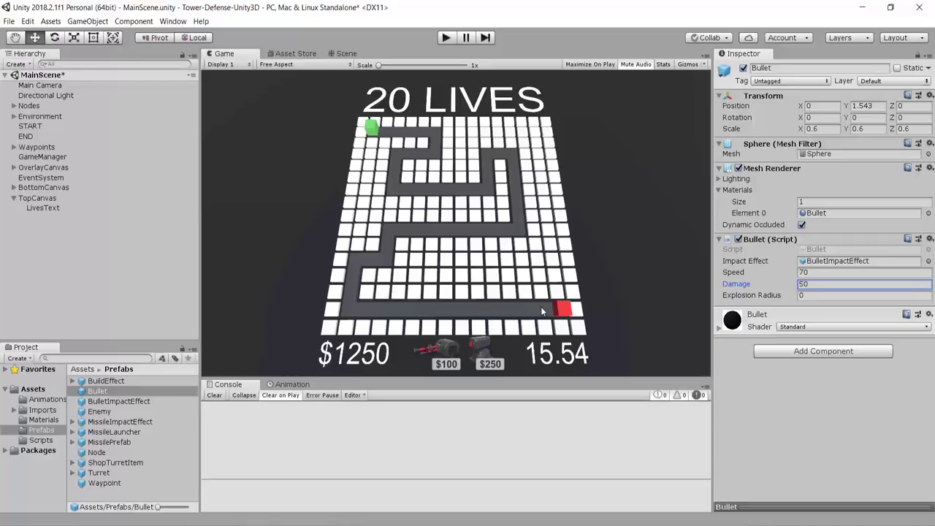
left_click(97, 412)
left_click(828, 337)
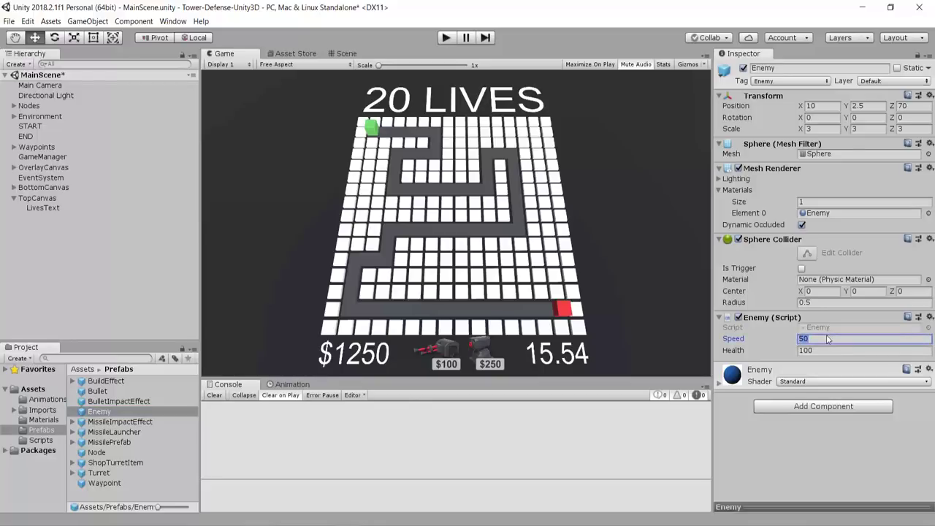
type("12")
left_click(729, 353)
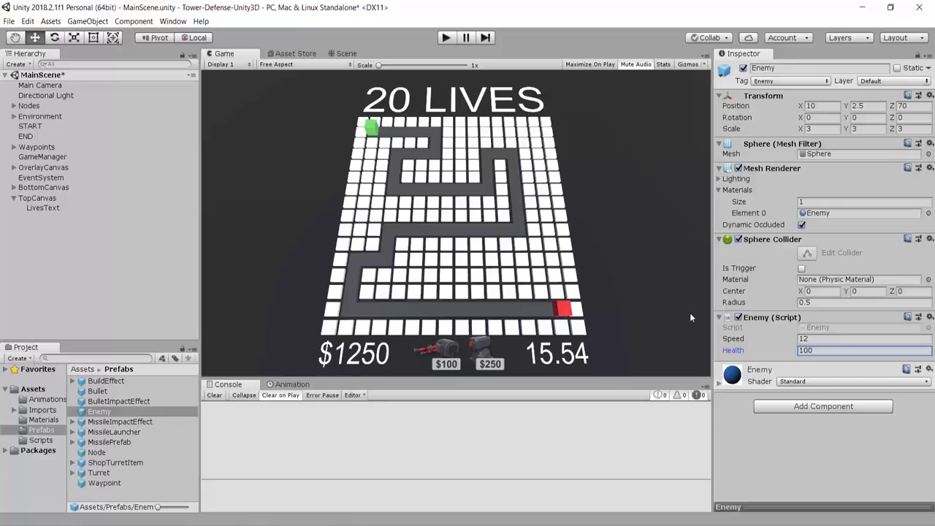
- Replace the MissilePrefab's Bullet (Script) Damage value of 50 with 200
left_click(119, 442)
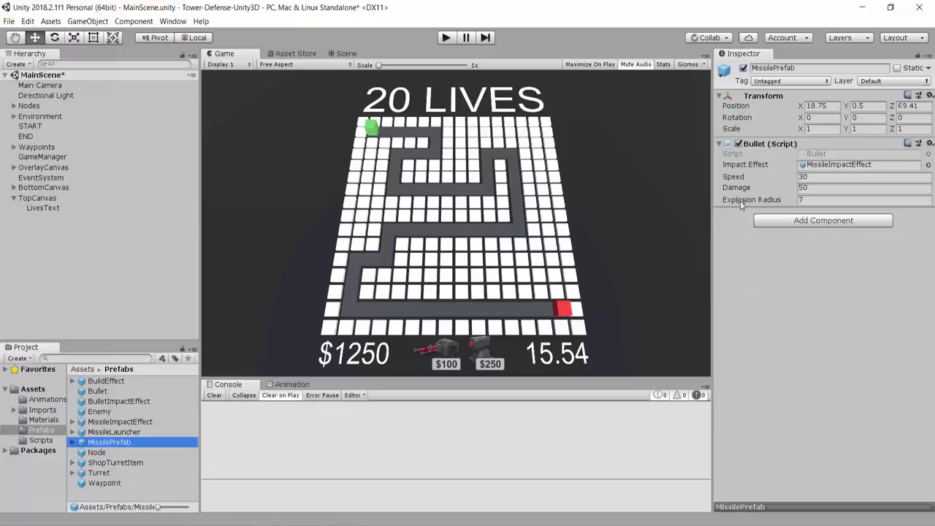
left_click(738, 188)
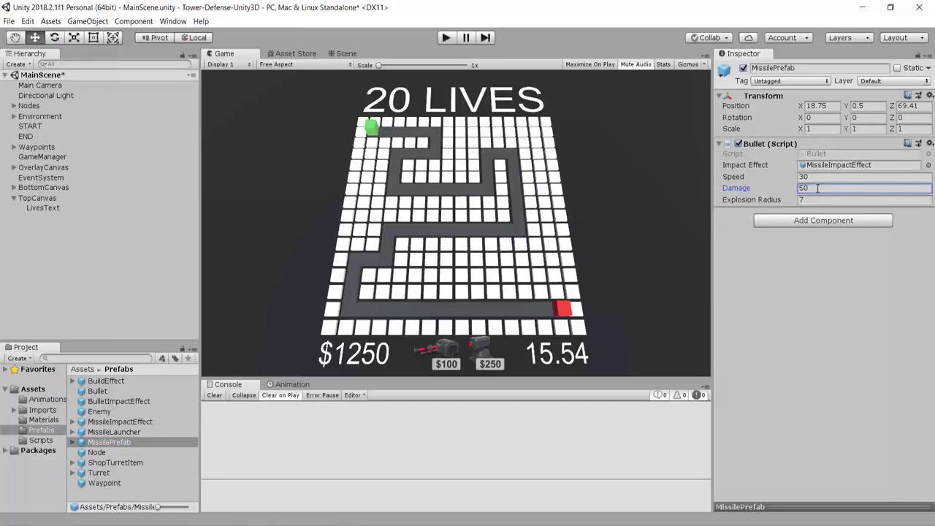
left_click(818, 188)
type("200")
- Play-test by buying a standard turret and placing it on a map node, then stop
left_click(449, 227)
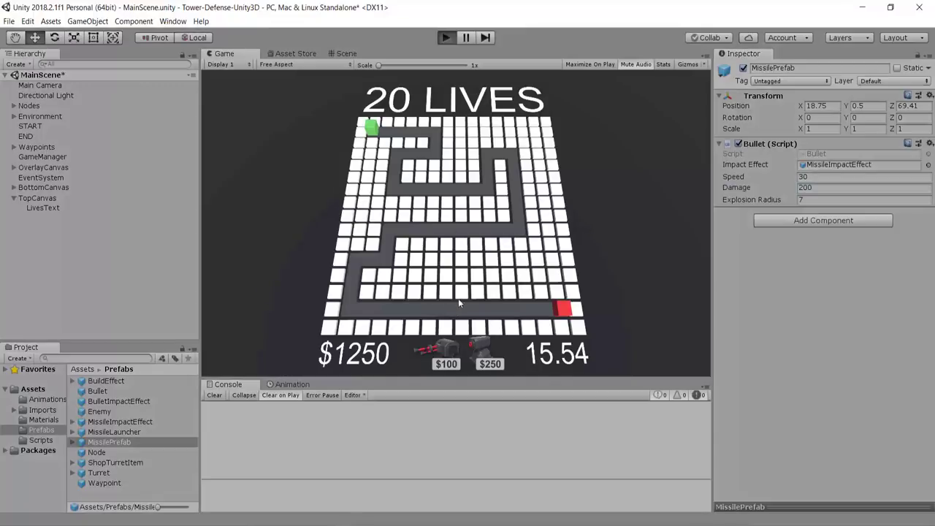
left_click(440, 349)
left_click(431, 178)
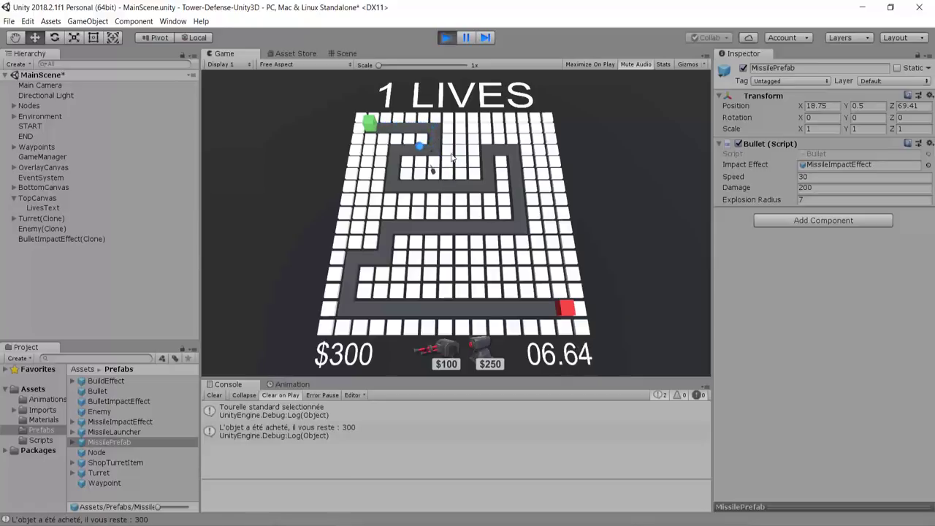
scroll(383, 91, "up", 3)
scroll(383, 90, "down", 3)
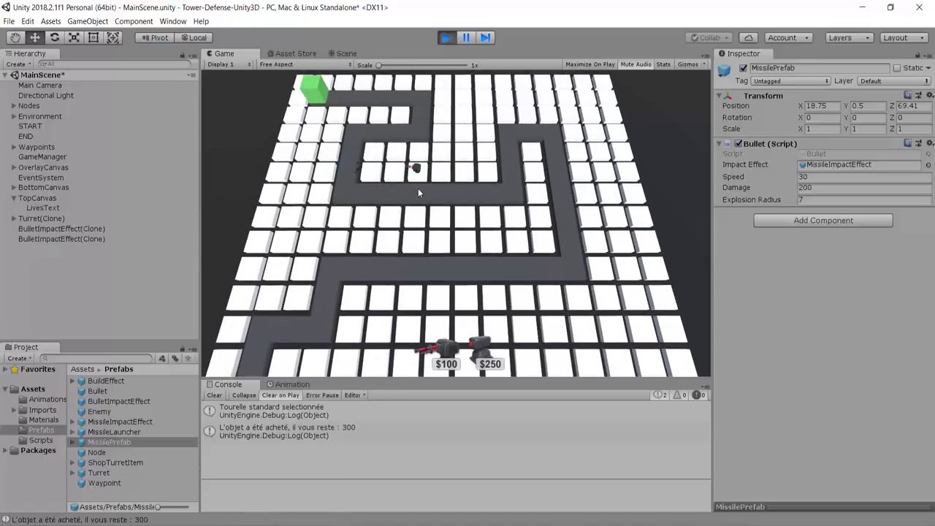
scroll(415, 182, "down", 3)
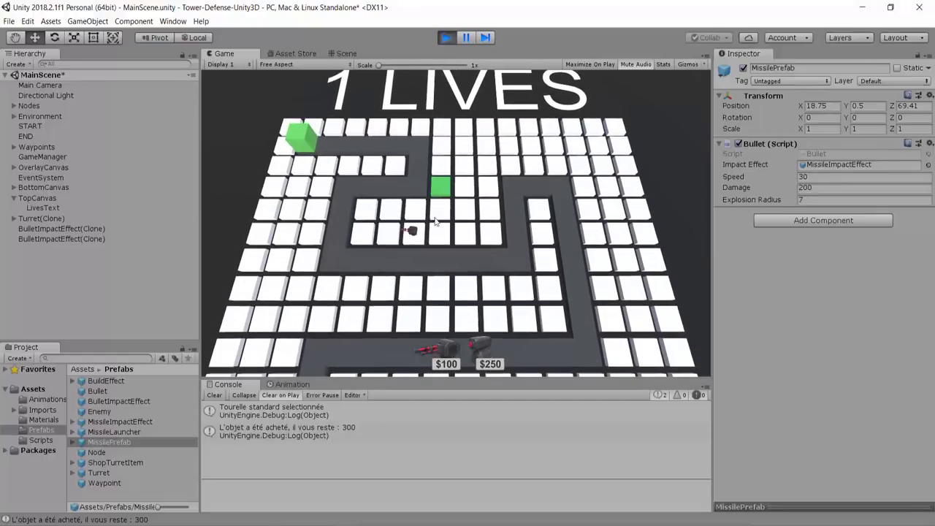
left_click(446, 38)
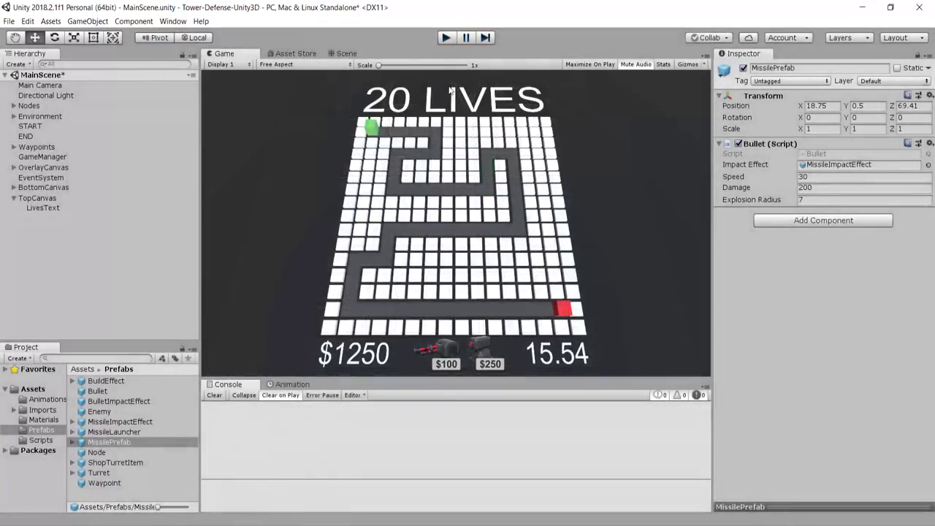
- Replay with a missile launcher placed on an empty tile, then stop and clear the Console
left_click(446, 39)
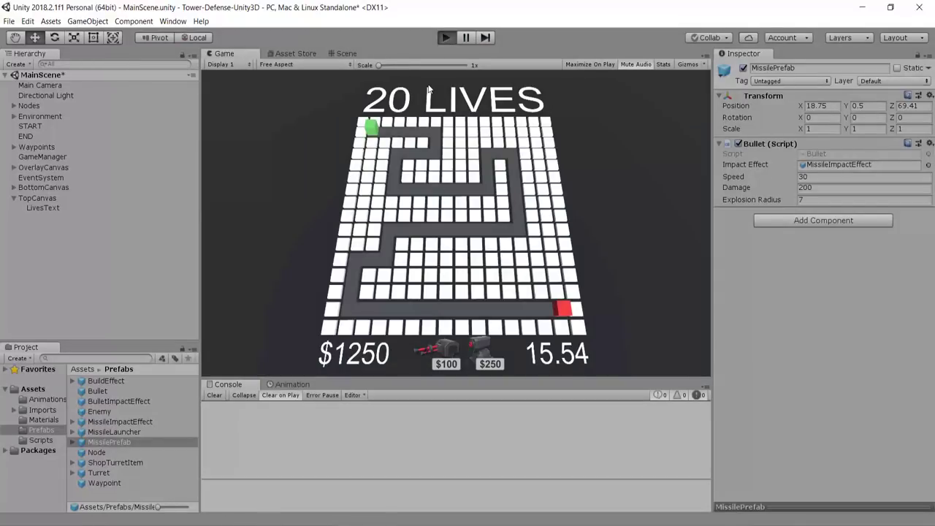
key("ctrl+p")
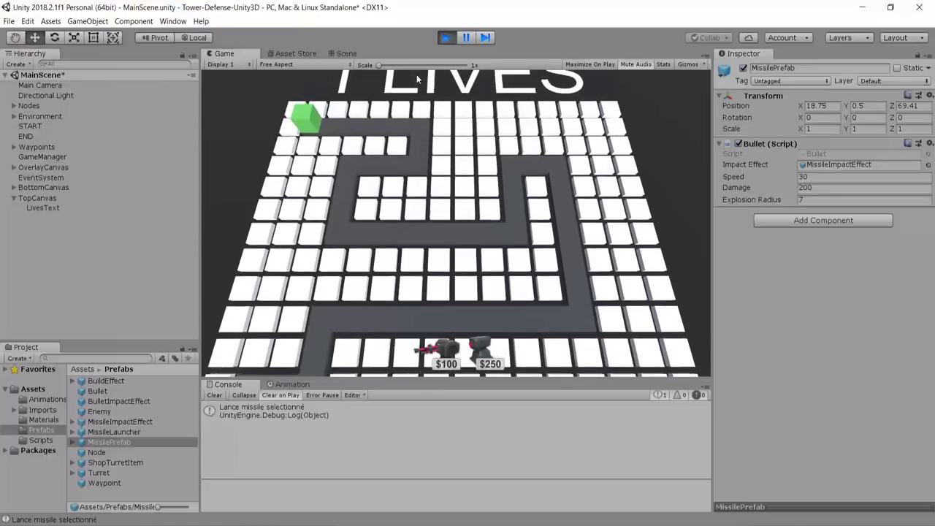
left_click(440, 149)
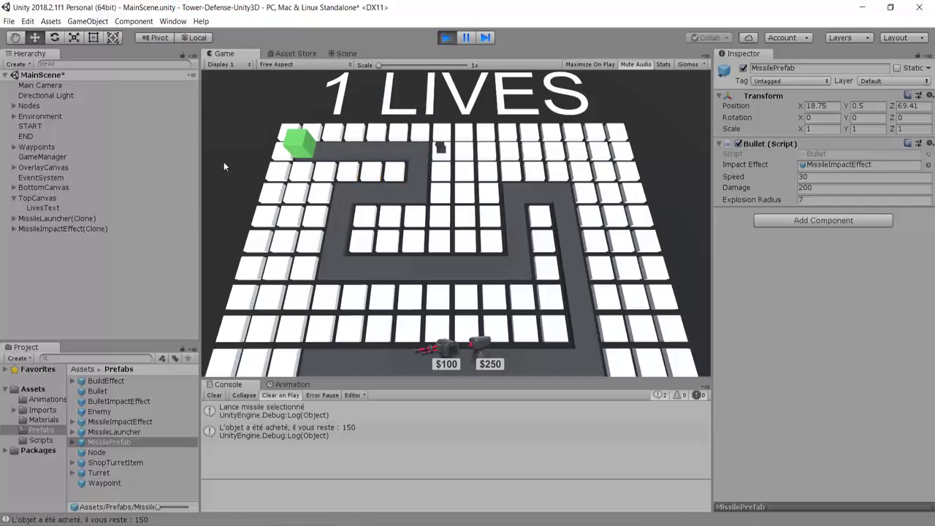
mouse_move(212, 165)
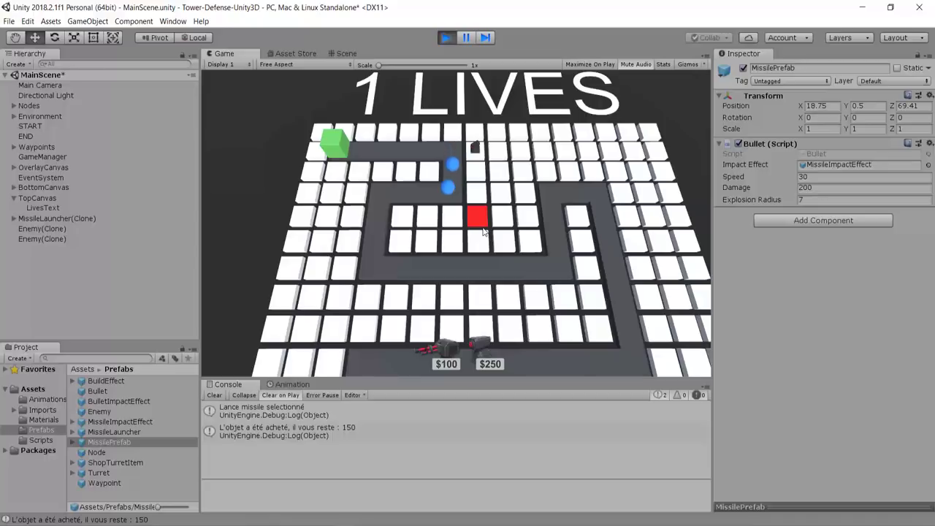
scroll(455, 227, "down", 3)
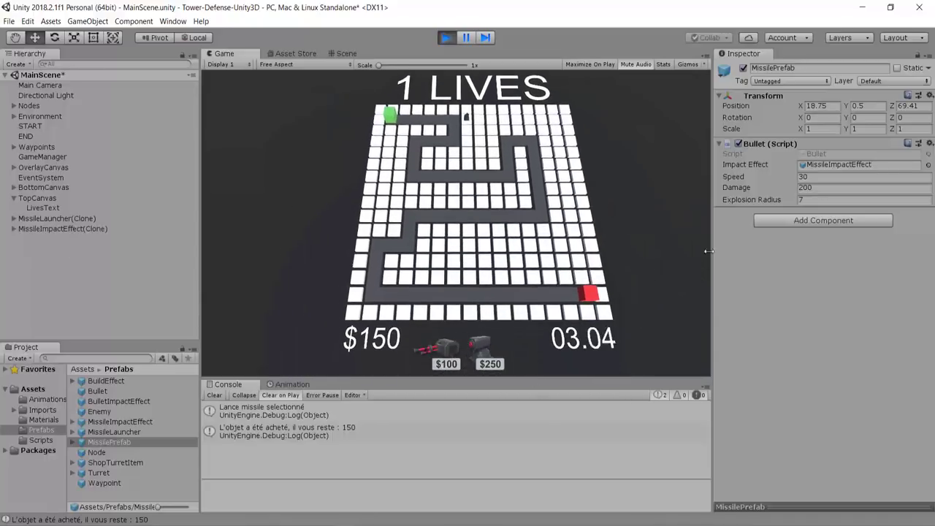
left_click(447, 37)
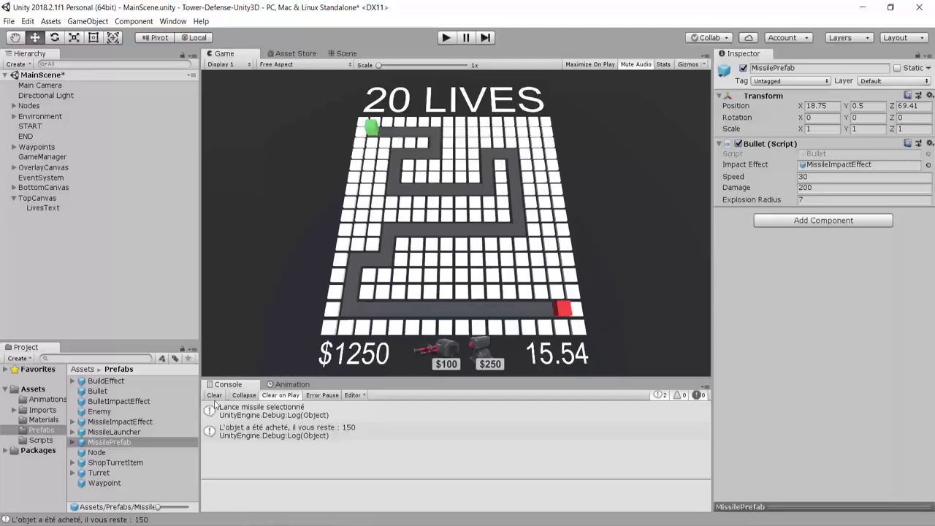
left_click(214, 395)
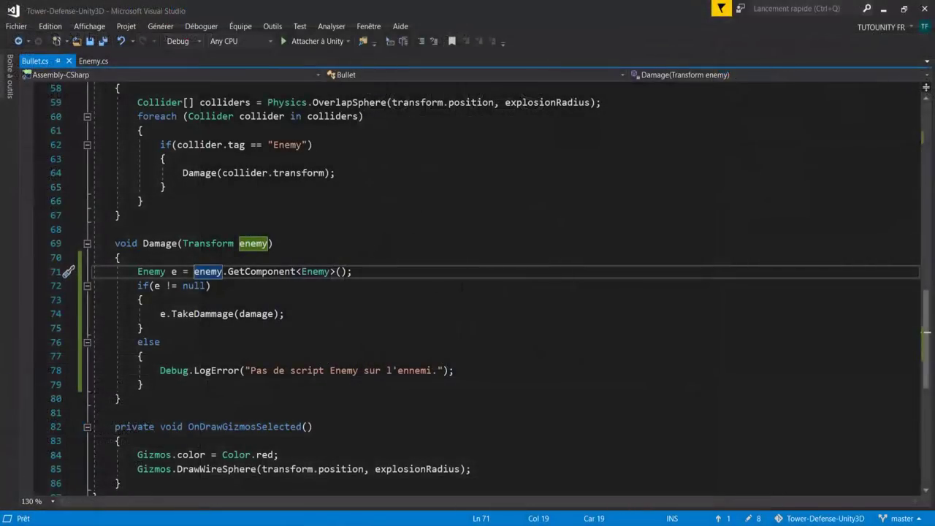
- Scroll up and back down through Bullet.cs, then switch to the Enemy.cs tab
scroll(468, 292, "up", 3)
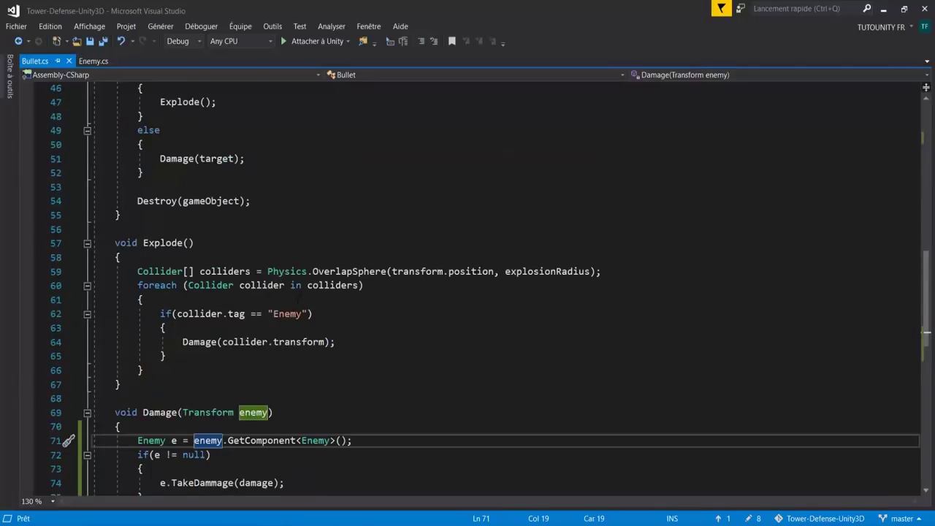
scroll(467, 292, "up", 7)
scroll(467, 292, "up", 3)
scroll(468, 292, "up", 5)
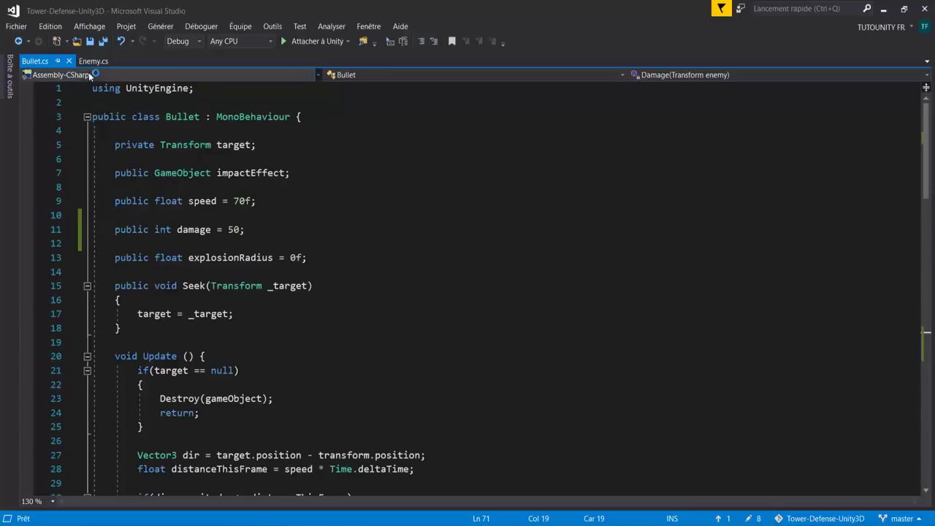
scroll(224, 196, "down", 10)
scroll(224, 196, "down", 1)
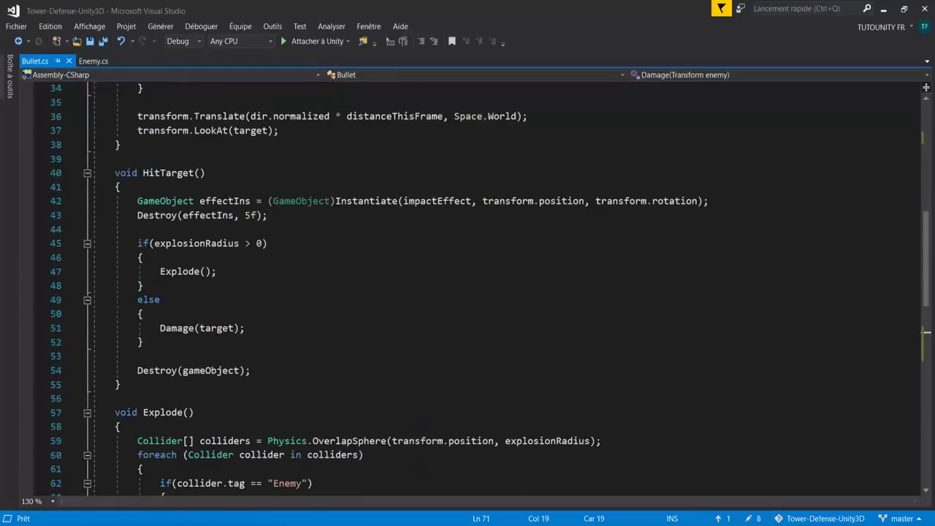
scroll(225, 195, "down", 6)
scroll(224, 196, "down", 2)
scroll(224, 196, "down", 2)
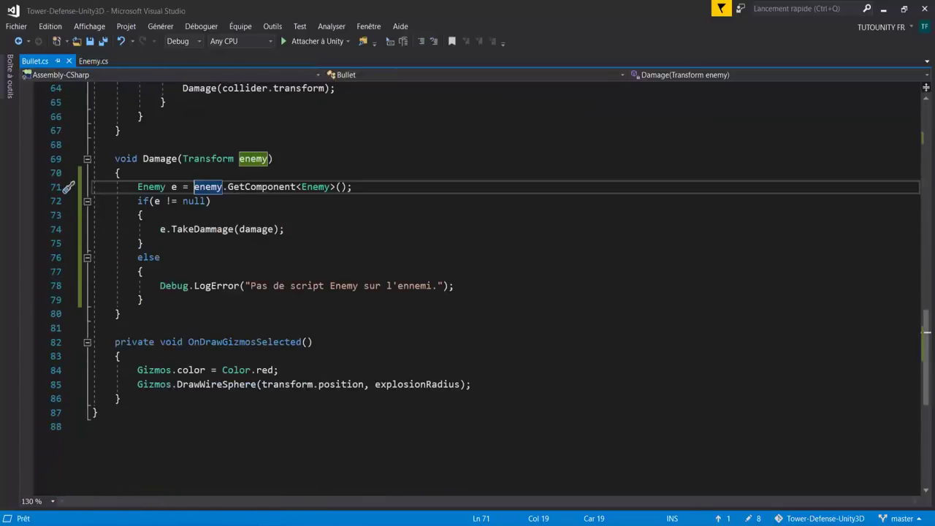
left_click(89, 61)
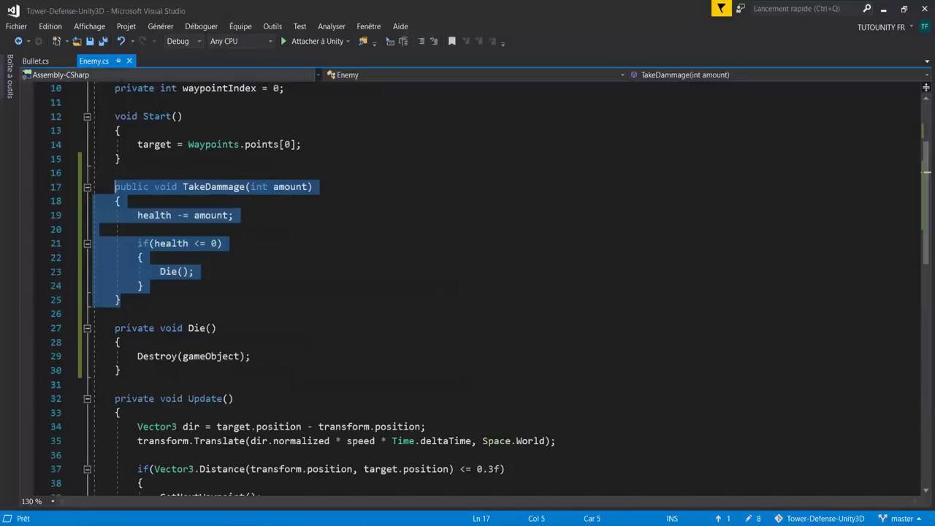
- Insert 'PlayerStats.money += 50' at the start of Die() using IntelliSense completions
left_click_drag(121, 370, 115, 328)
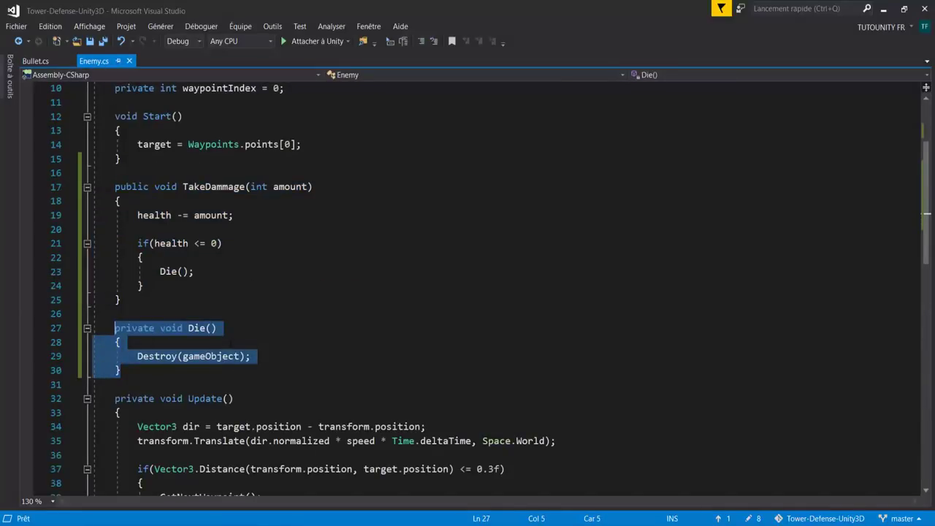
left_click(121, 342)
key("Return")
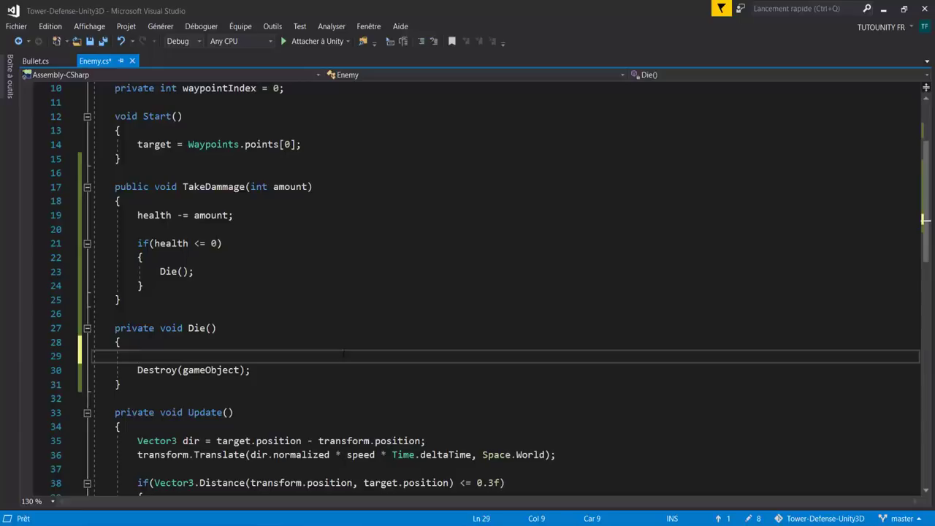
type("pla")
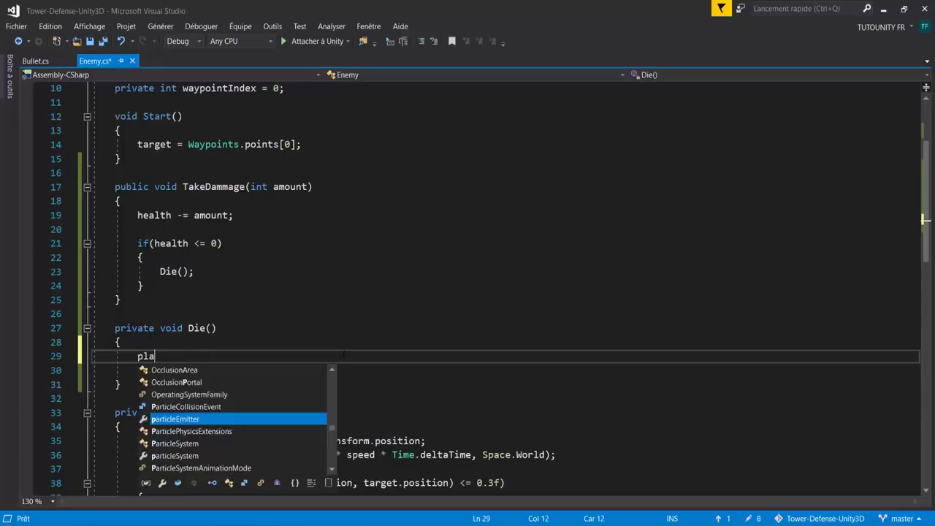
type("yers")
key("Tab")
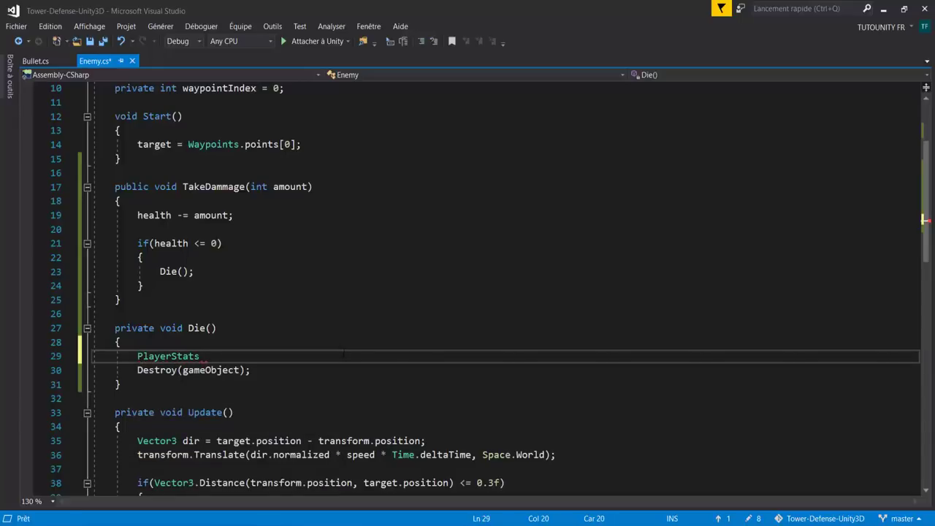
type(".mo")
key("Tab")
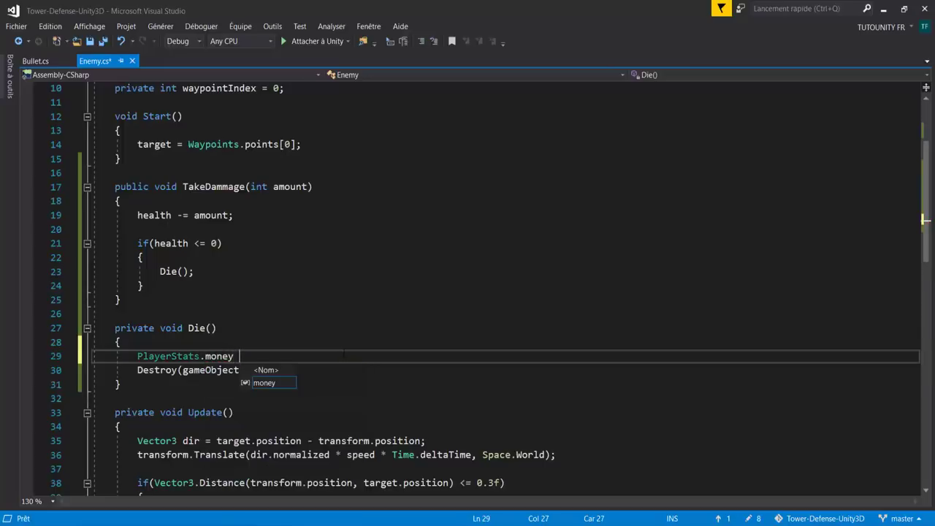
type("+= 50;")
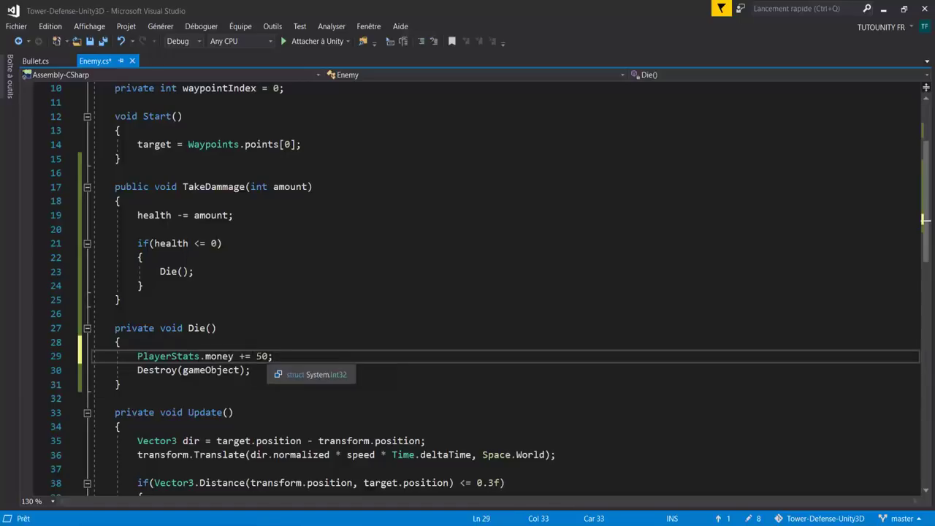
double_click(262, 356)
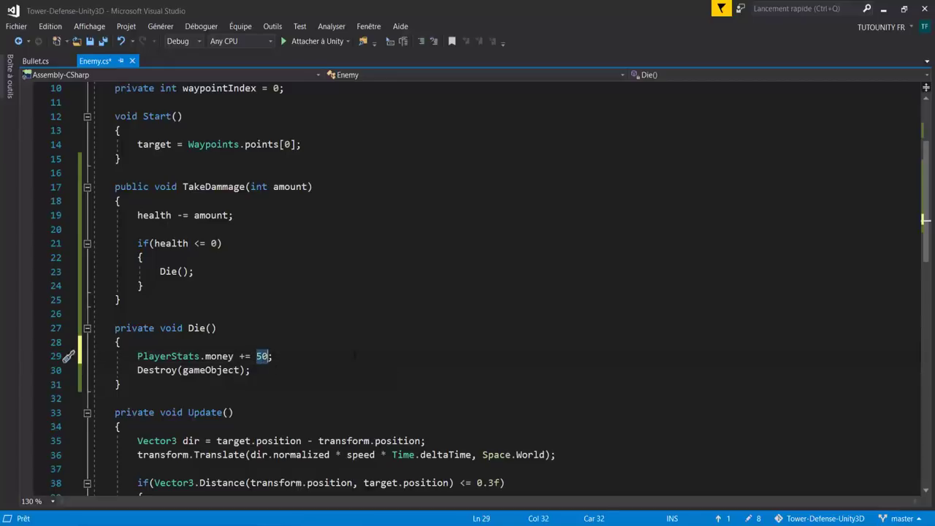
scroll(355, 356, "up", 3)
- Declare a new public int value field below the health field in Enemy.cs
left_click(277, 188)
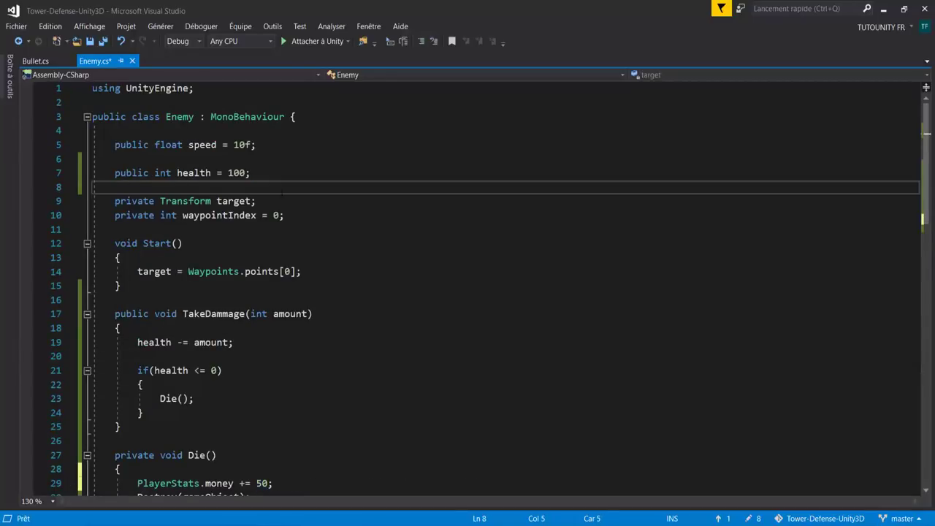
key("Return")
key("Return")
key("Up")
type("ublic")
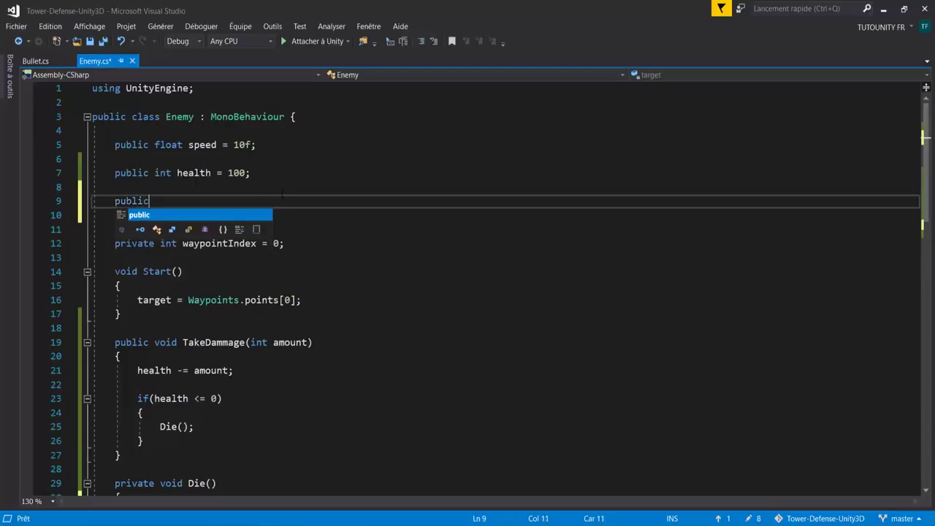
type(" int ")
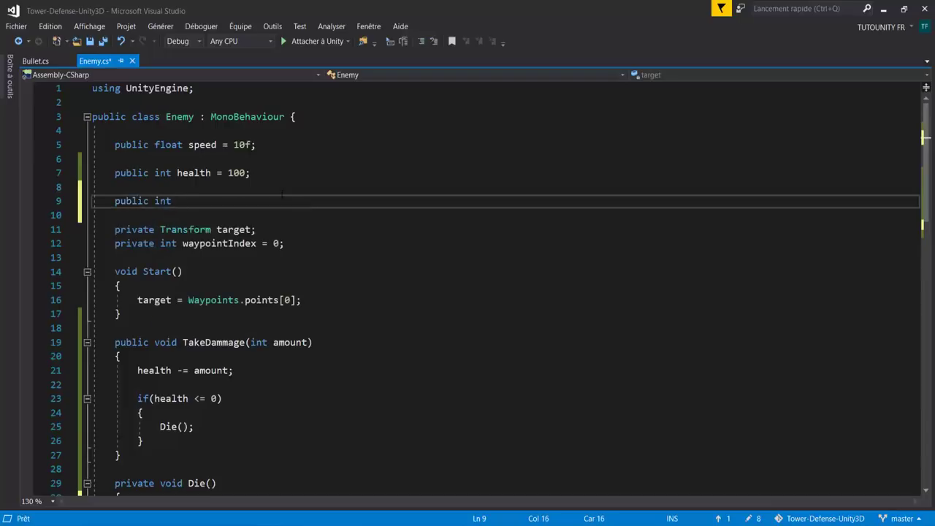
type("value = 50;")
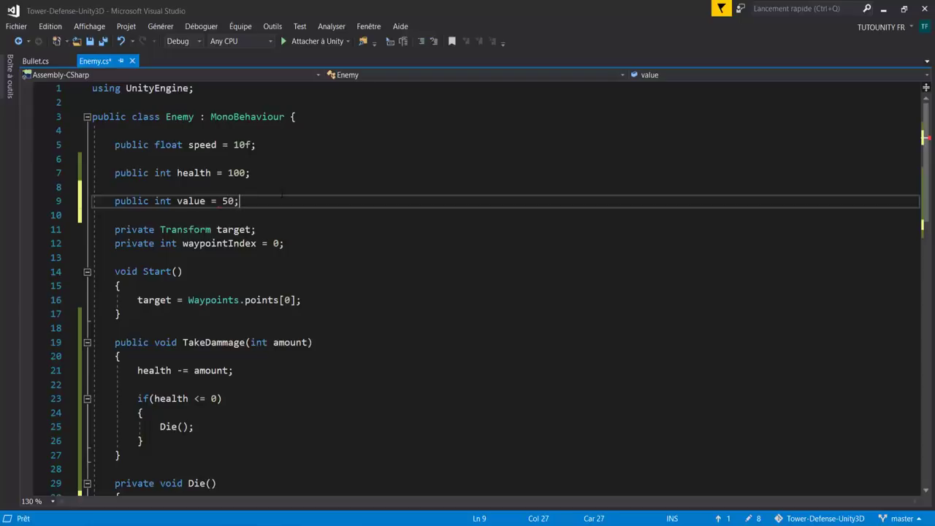
double_click(192, 201)
key("ctrl+c")
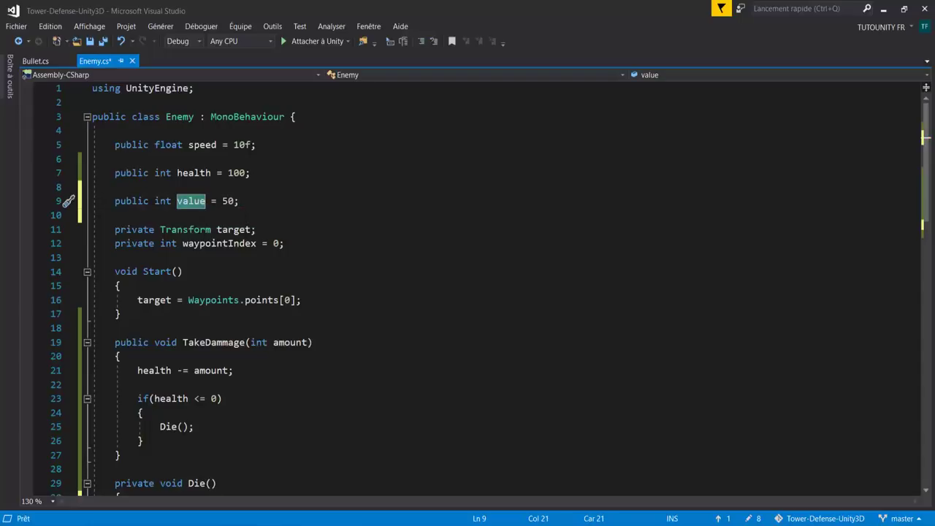
- Replace the hard-coded 50 in Die() with value, save Enemy.cs, and return to Unity
scroll(294, 249, "down", 2)
scroll(295, 249, "down", 4)
double_click(263, 257)
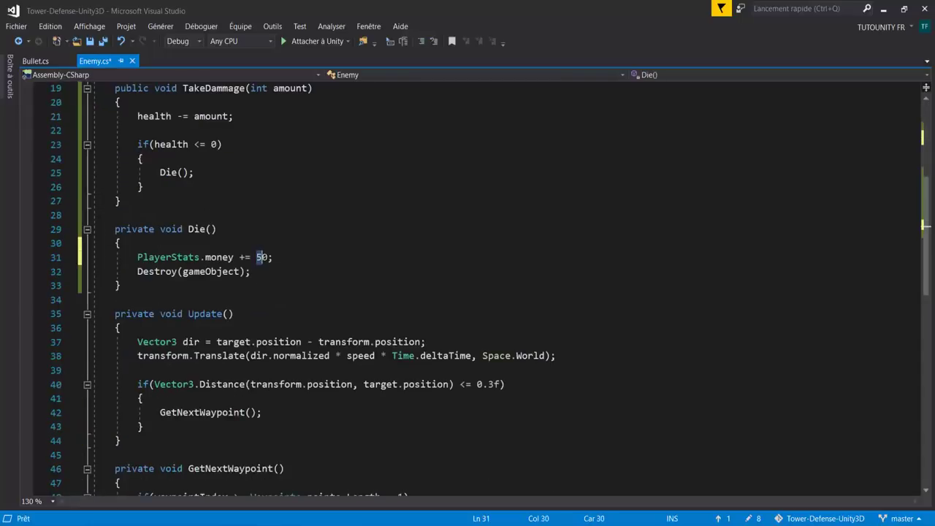
key("ctrl+v")
key("ctrl+s")
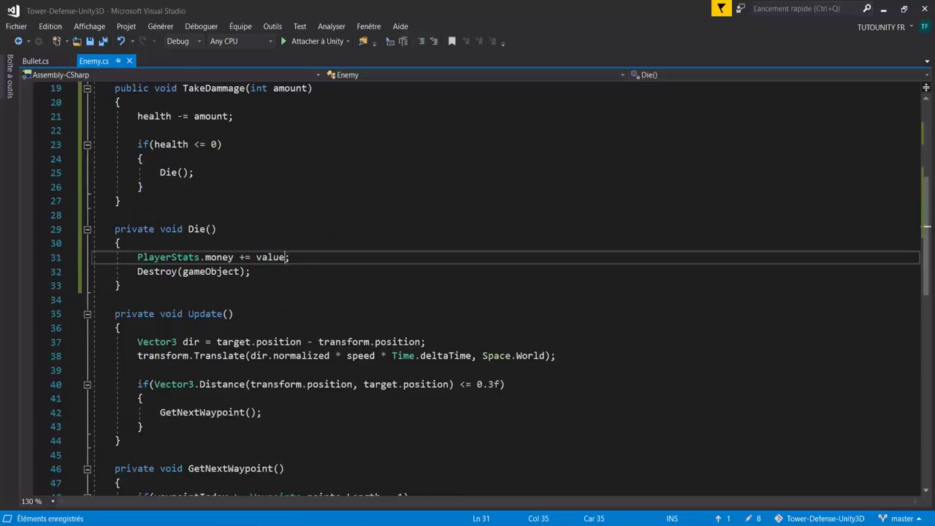
scroll(343, 222, "up", 4)
scroll(343, 222, "up", 2)
left_click(189, 201)
double_click(189, 201)
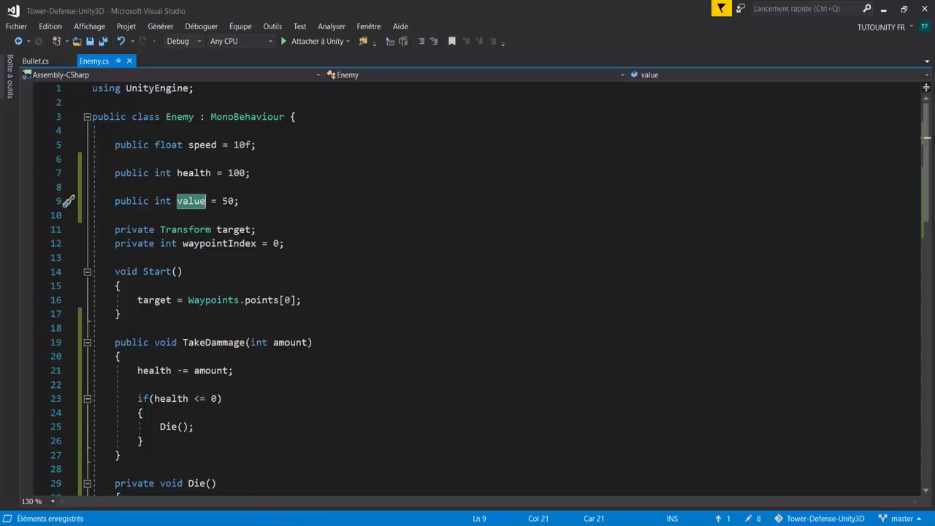
key("alt+Tab")
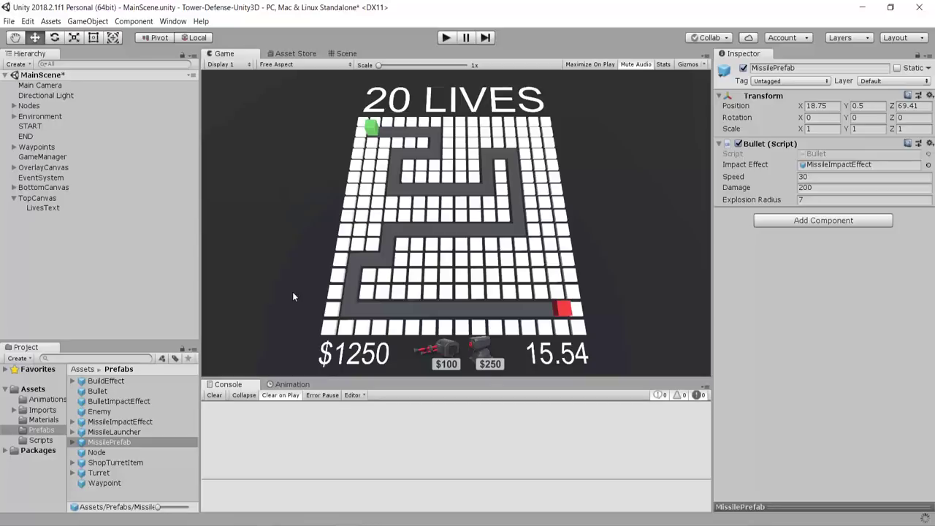
- Verify Enemy Value is 50, play-test with a $100 standard turret, then stop and clear the log
left_click(99, 413)
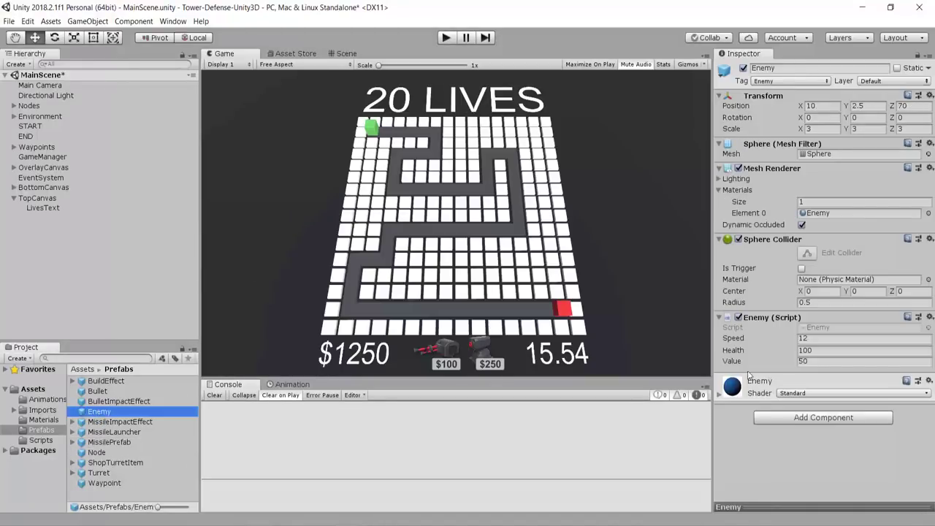
left_click(803, 361)
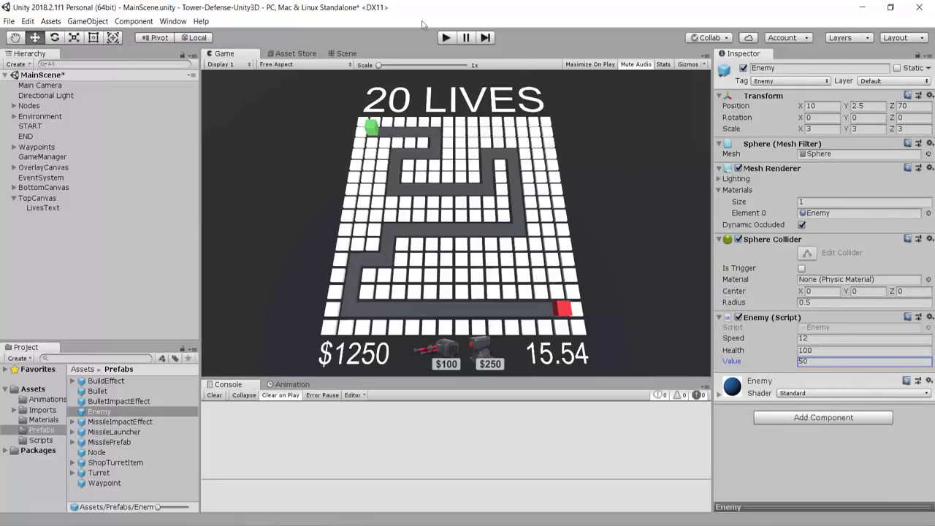
left_click(445, 40)
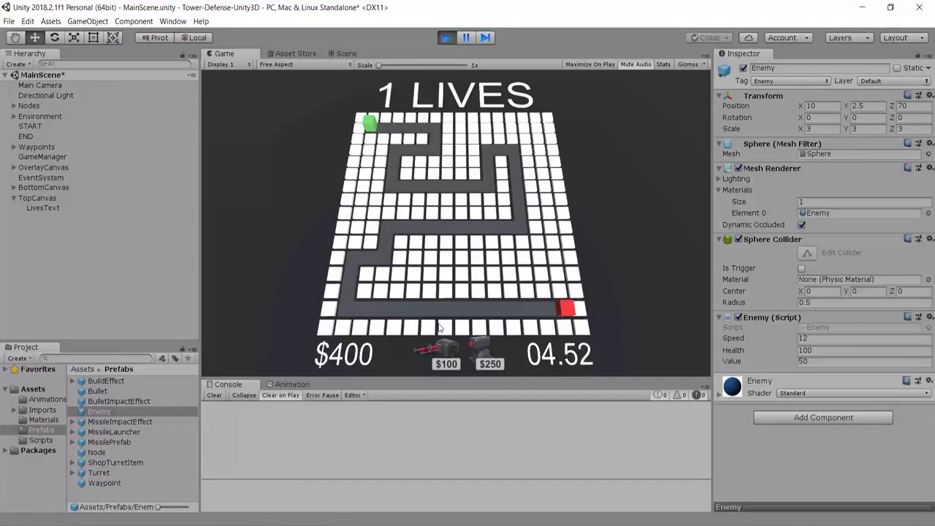
left_click(447, 356)
left_click(444, 354)
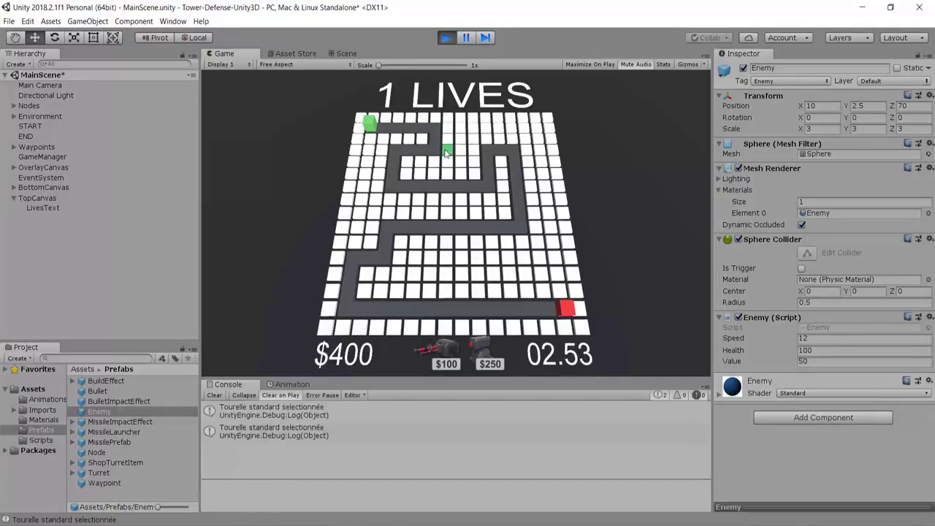
left_click(447, 152)
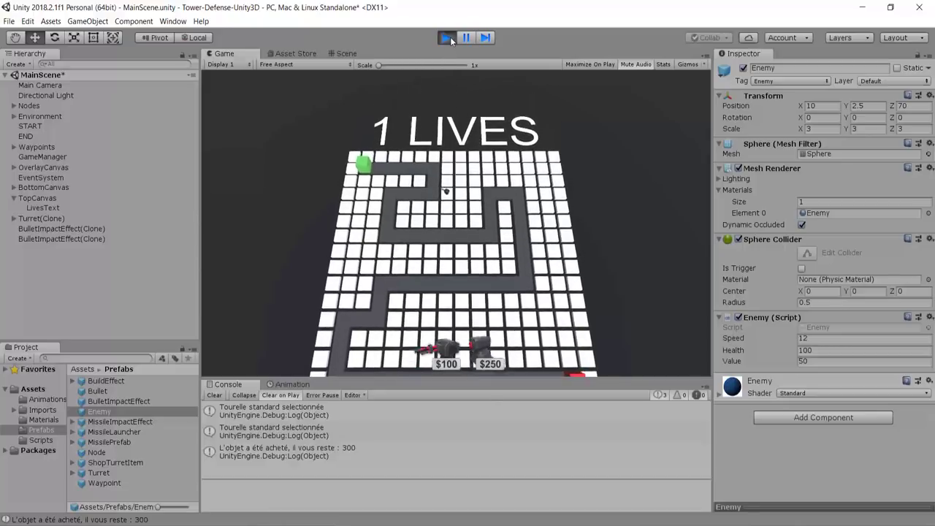
left_click(447, 38)
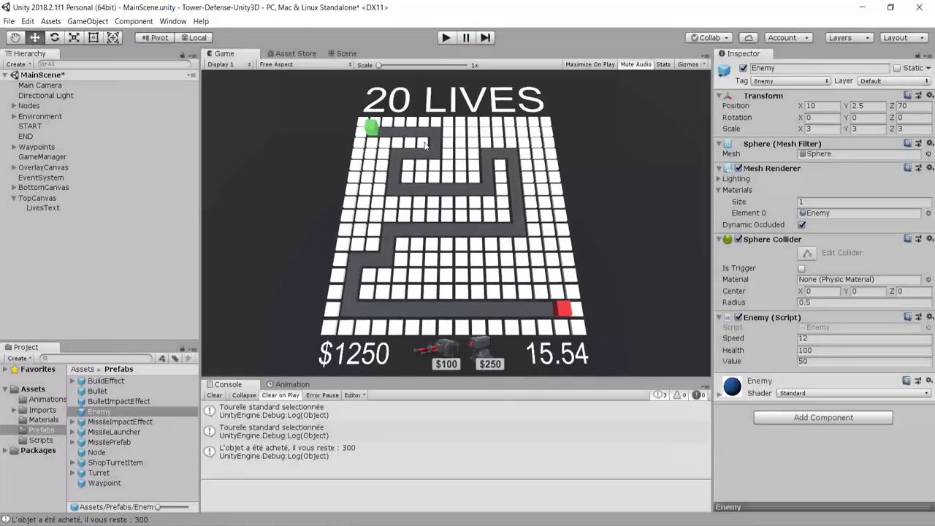
left_click(213, 396)
- Place a copy of the BulletImpactEffect prefab in the scene and frame the view on it
left_click(347, 54)
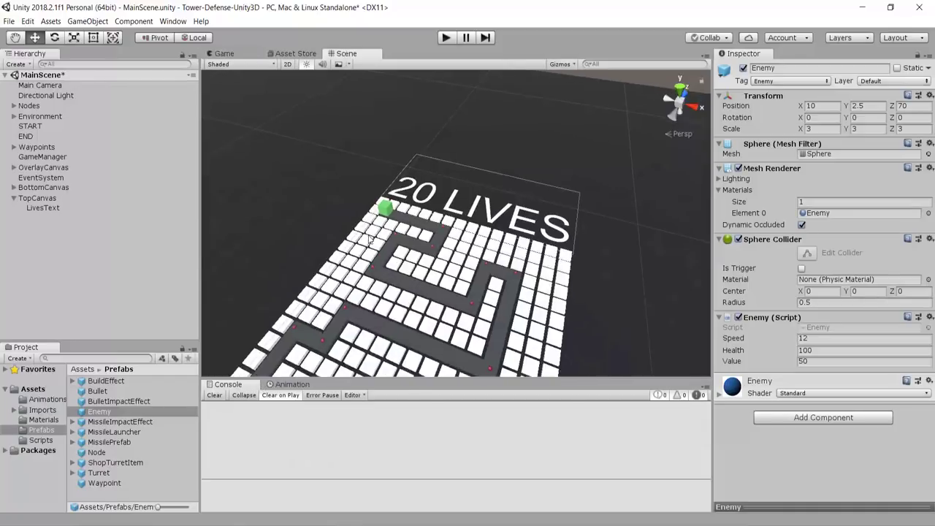
mouse_move(330, 82)
left_mouse_down()
mouse_move(513, 96)
mouse_move(541, 146)
left_mouse_up()
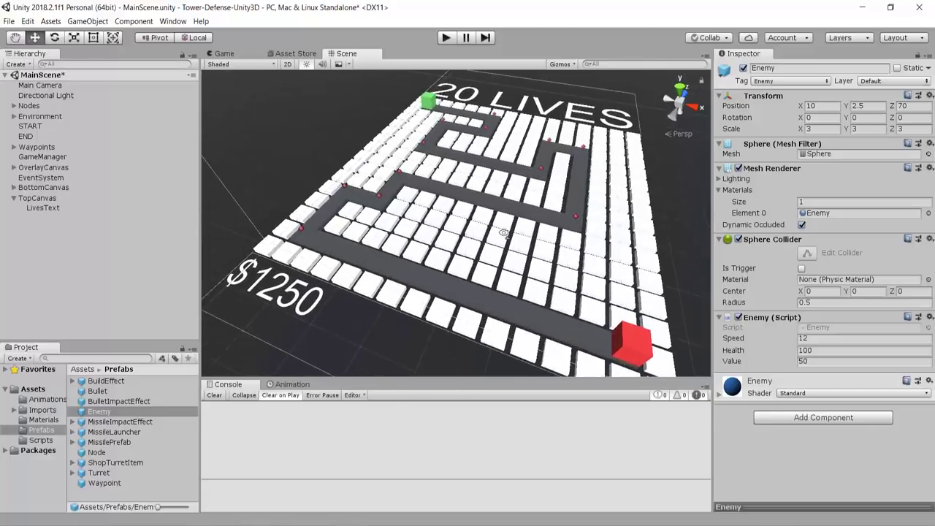
mouse_move(541, 146)
left_mouse_down("alt")
mouse_move(482, 253)
mouse_move(311, 313)
left_mouse_up("alt")
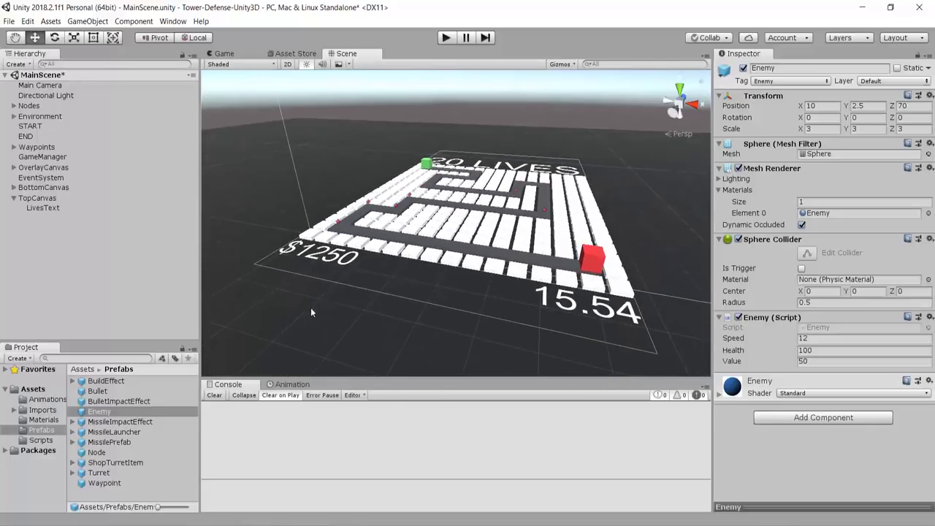
left_click(130, 401)
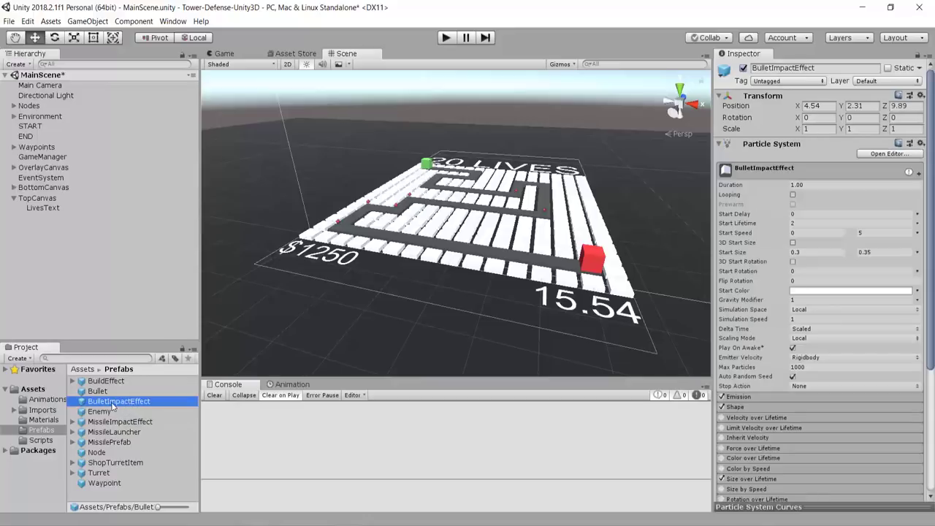
left_click_drag(114, 406, 25, 220)
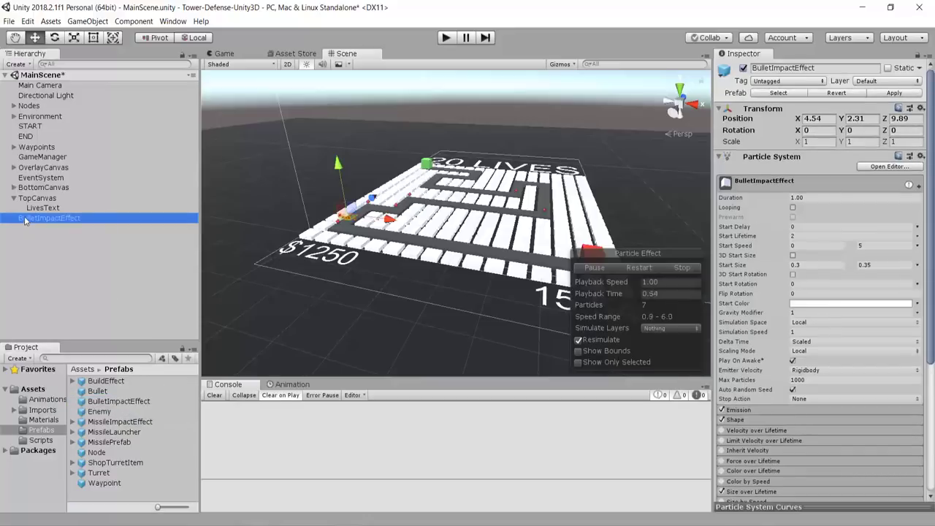
left_click(13, 197)
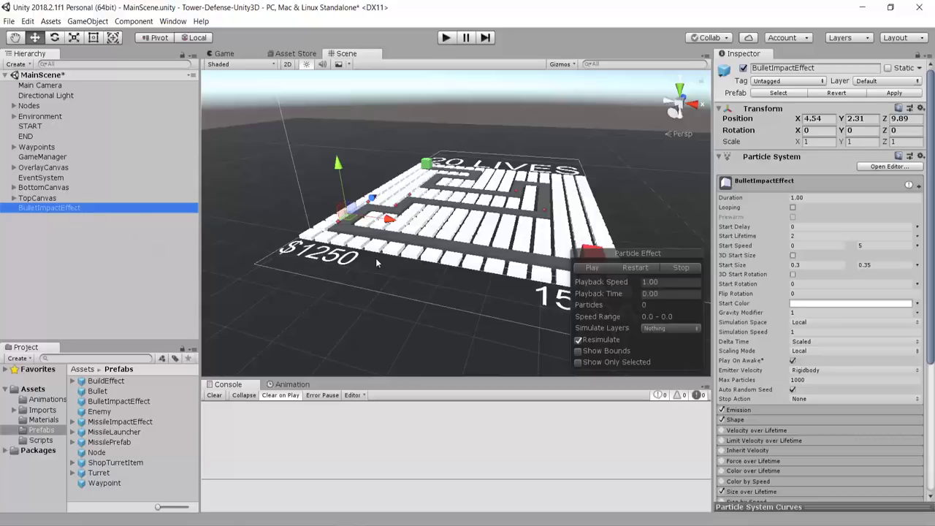
key("f")
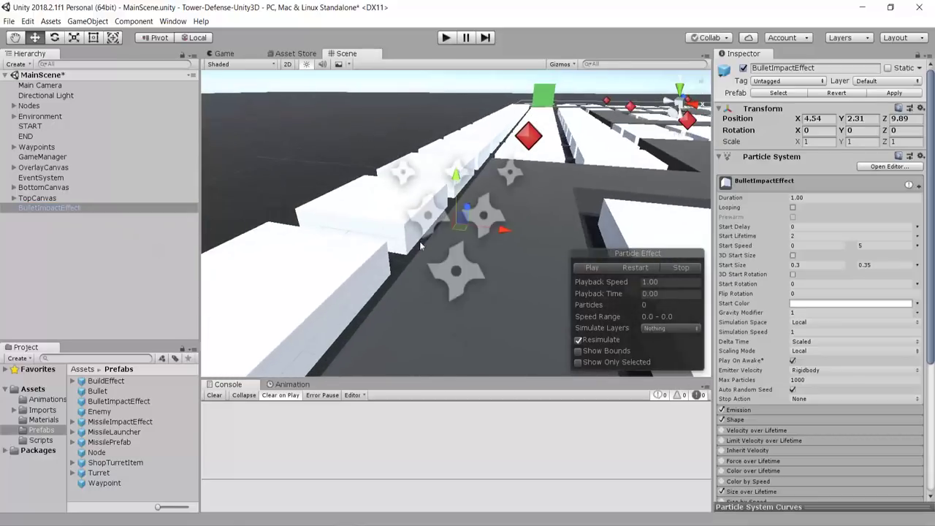
- Rename the copy EnemyDeathEffect and save it as a prefab in the Prefabs folder
left_click(785, 68)
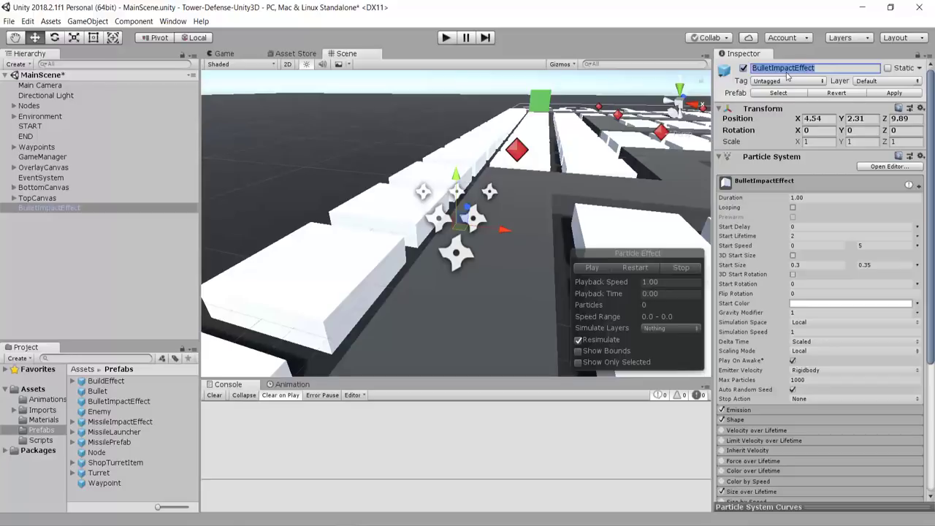
type("EnemyDeath")
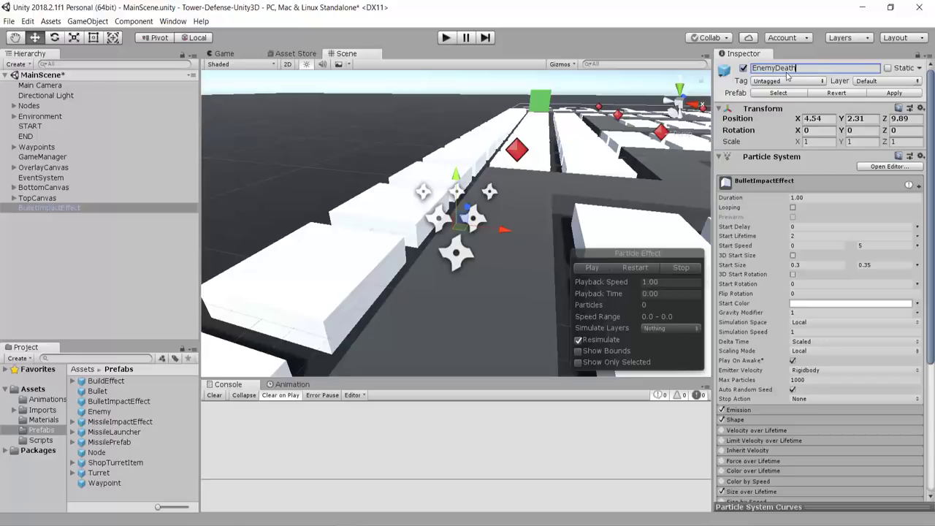
type("Effect")
key("Return")
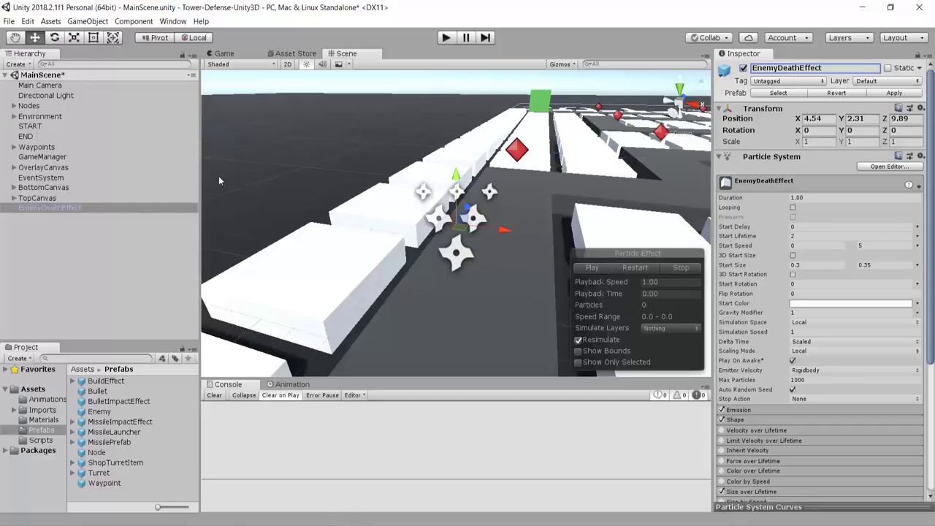
left_click_drag(43, 212, 119, 498)
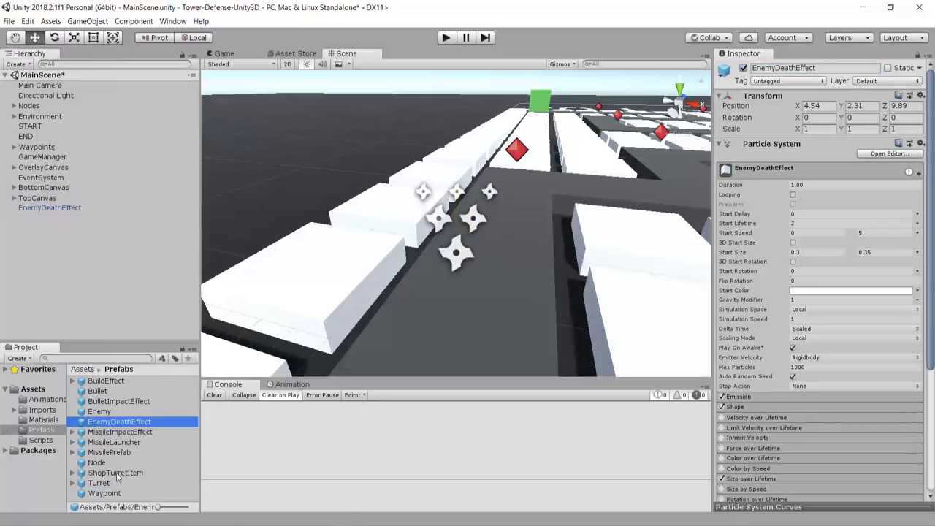
- Select EnemyDeathEffect, enable looping, and restart the preview to watch the particles
left_click(50, 209)
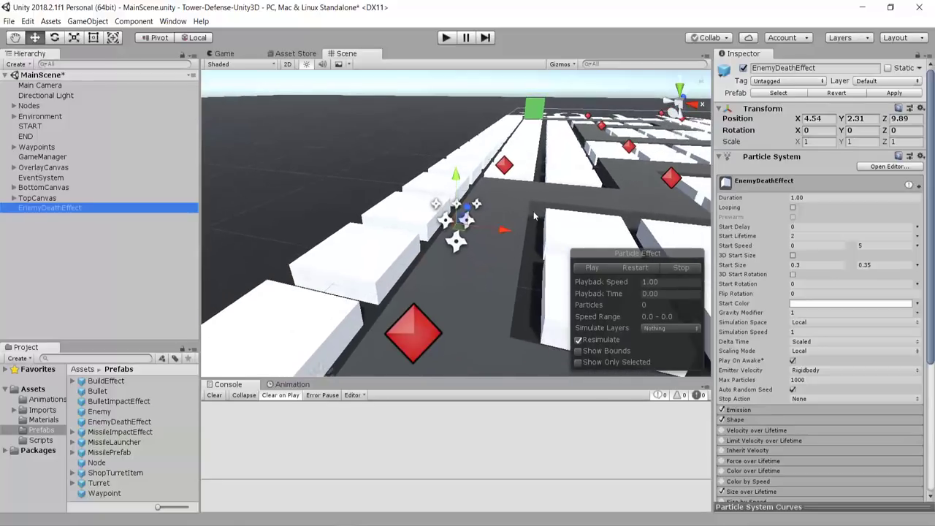
left_click(793, 207)
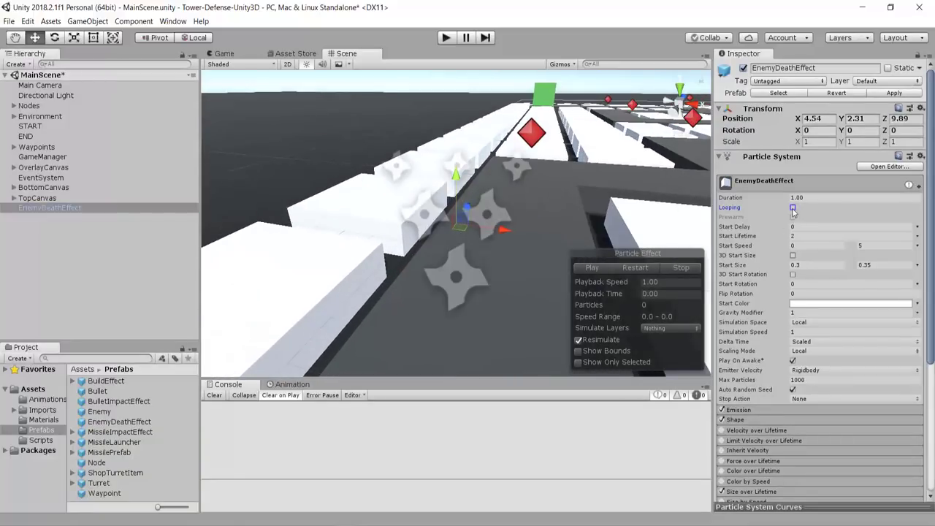
left_click(649, 267)
mouse_move(555, 241)
right_mouse_down()
mouse_move(488, 233)
mouse_move(499, 212)
right_mouse_up()
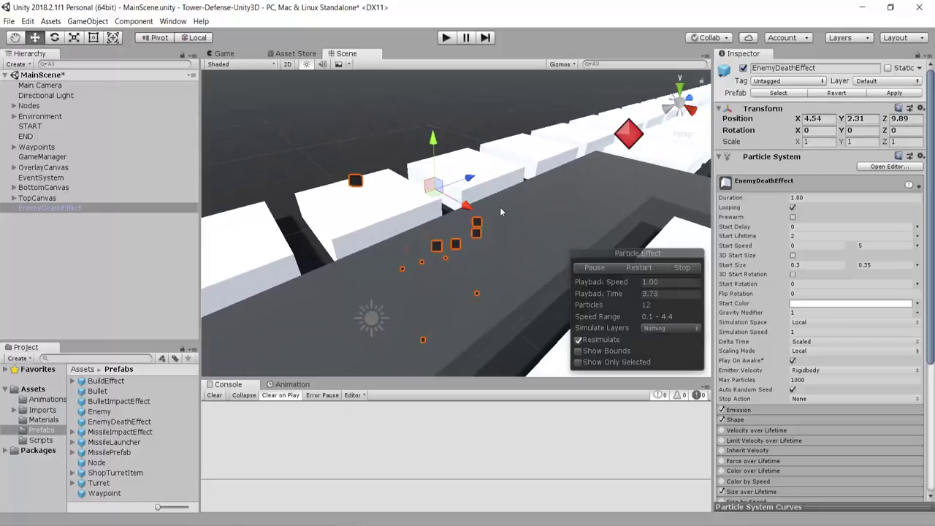
right_click_drag(450, 265, 487, 226)
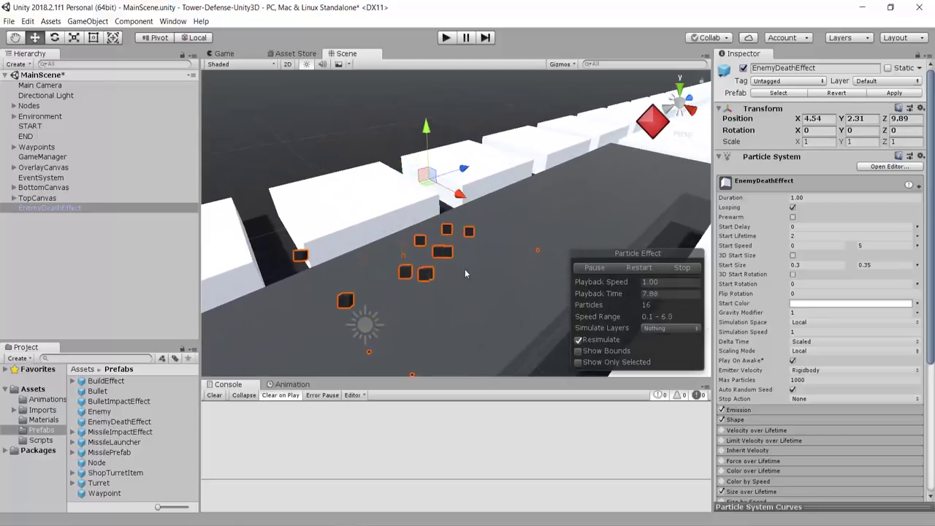
right_click_drag(465, 269, 523, 201)
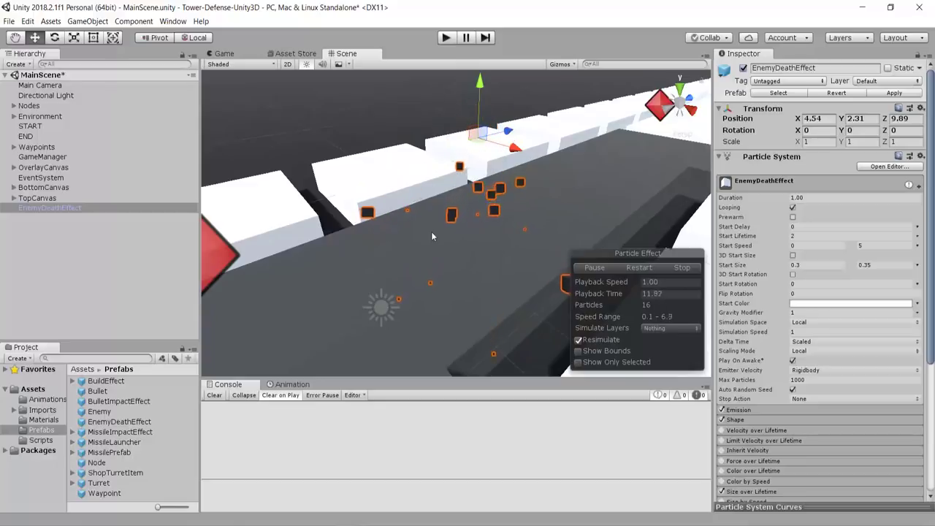
scroll(810, 184, "down", 3)
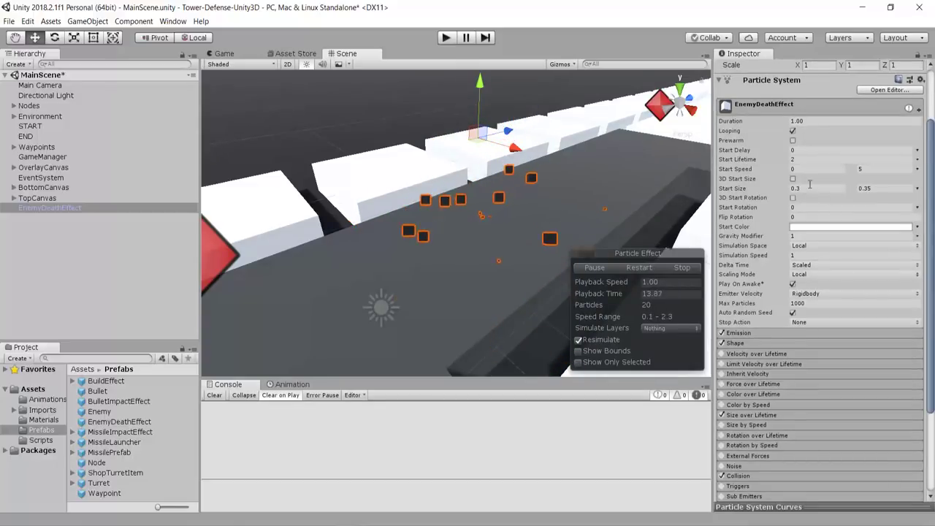
scroll(810, 184, "down", 5)
scroll(752, 214, "up", 8)
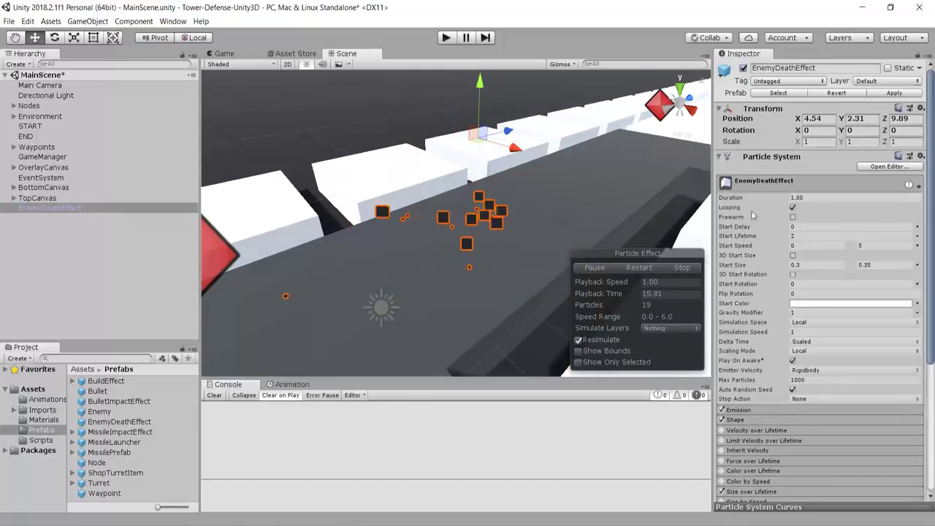
- Set the particle effect's Duration to 2.00
left_click(811, 197)
type("2")
key("Return")
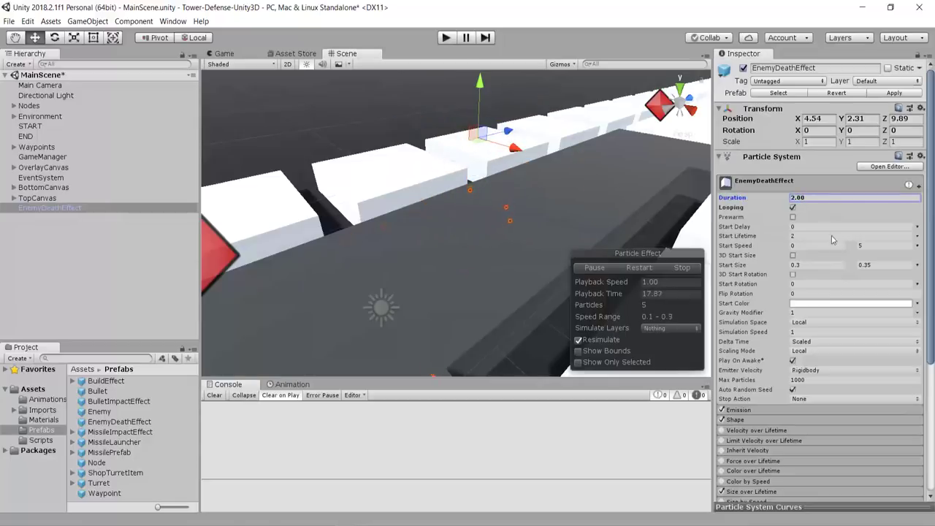
scroll(832, 239, "down", 8)
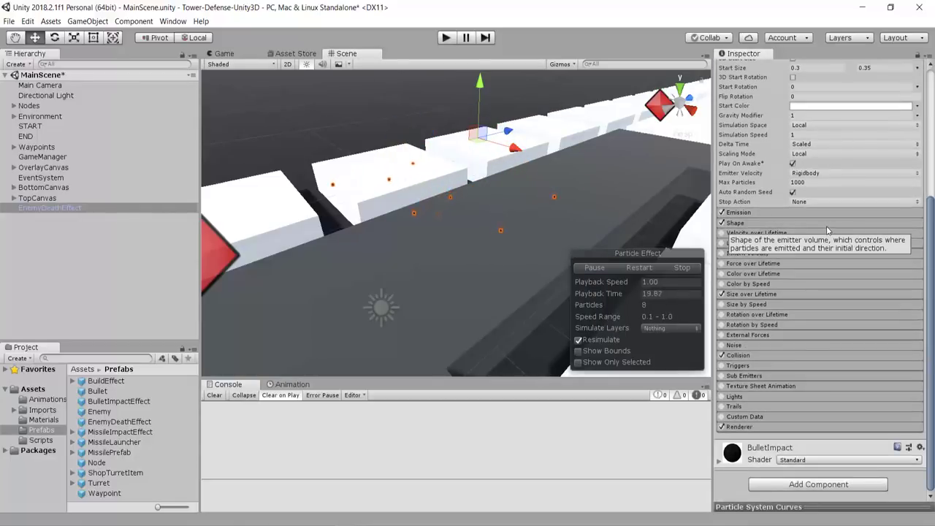
scroll(829, 232, "up", 8)
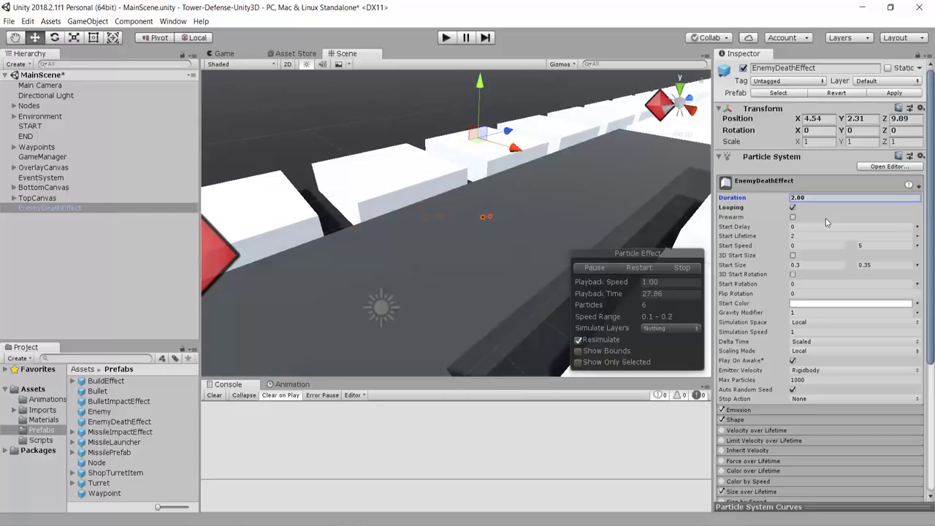
scroll(825, 218, "down", 5)
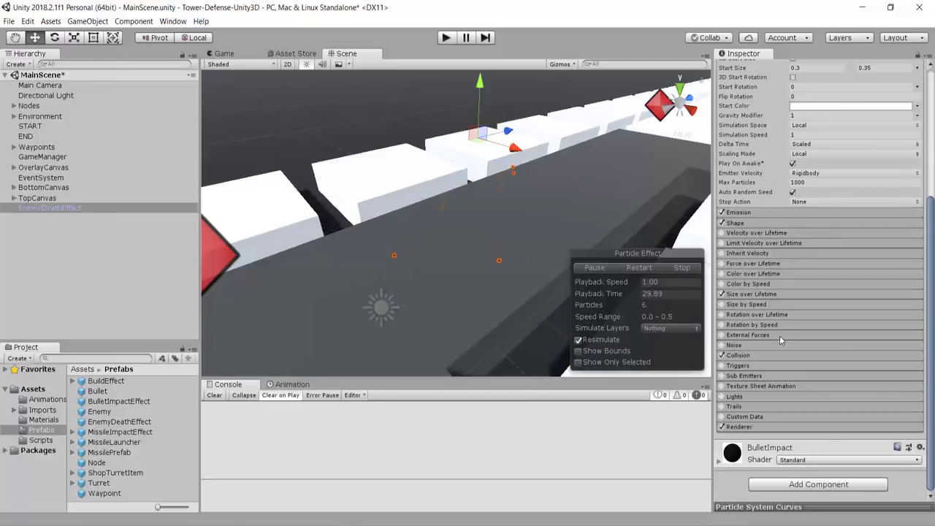
- Assign the Enemy material in the Renderer module in place of BulletImpact
left_click(803, 426)
scroll(841, 302, "down", 5)
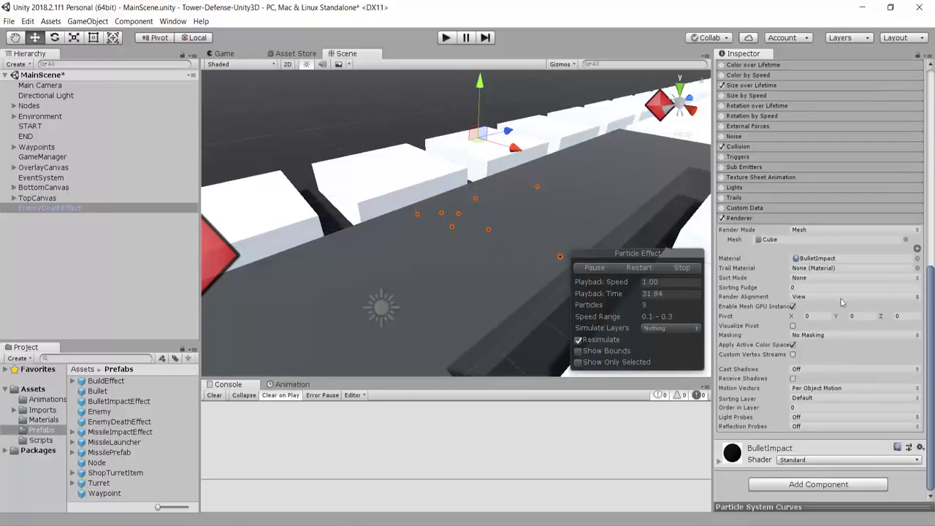
left_click(918, 259)
double_click(679, 164)
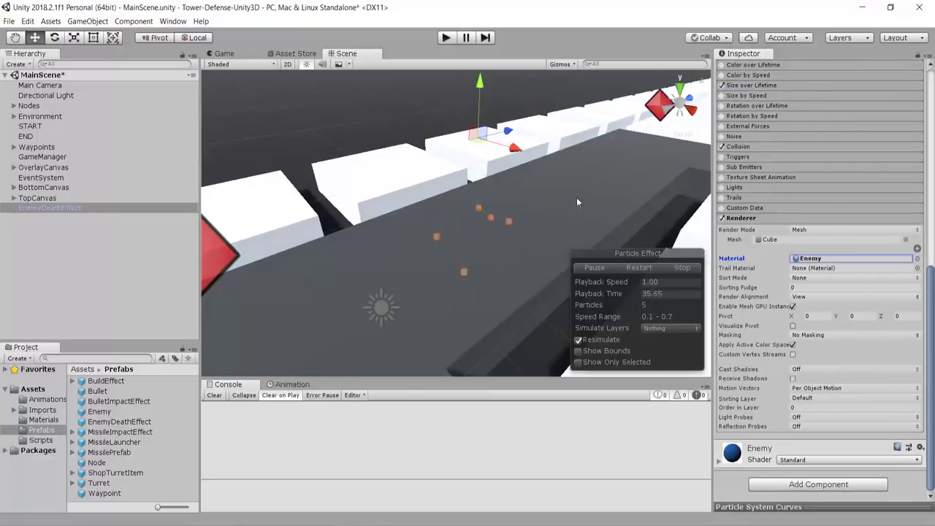
right_click_drag(506, 226, 507, 207)
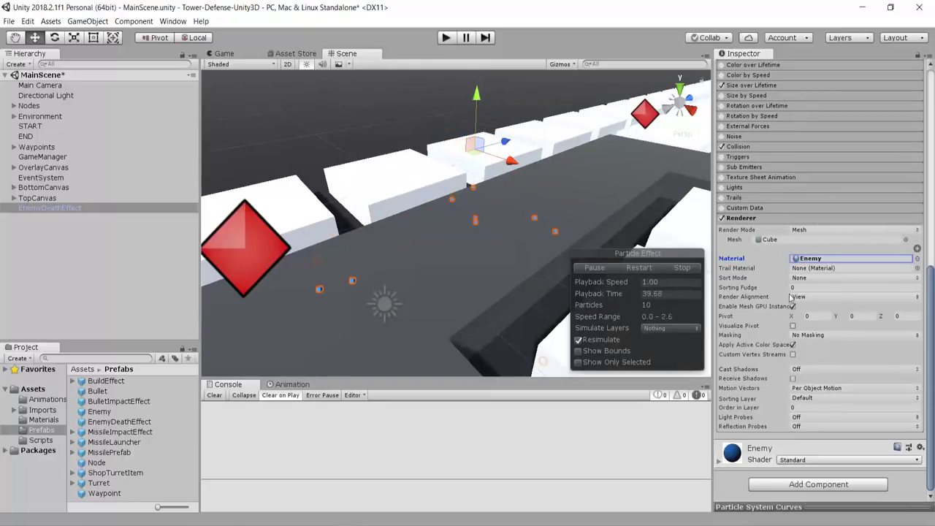
scroll(825, 292, "up", 5)
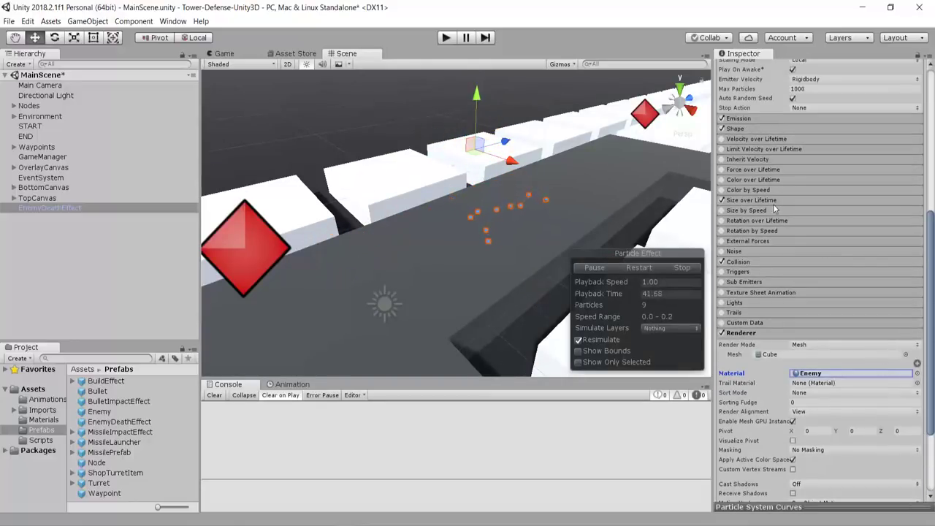
- Expand Emission and enter a first burst count range of 15 to 30 particles
left_click(764, 121)
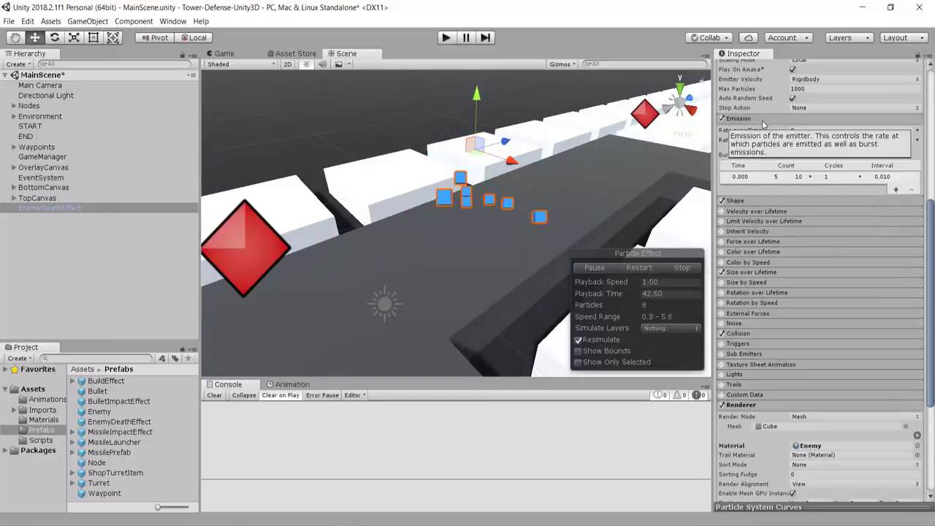
left_click(780, 176)
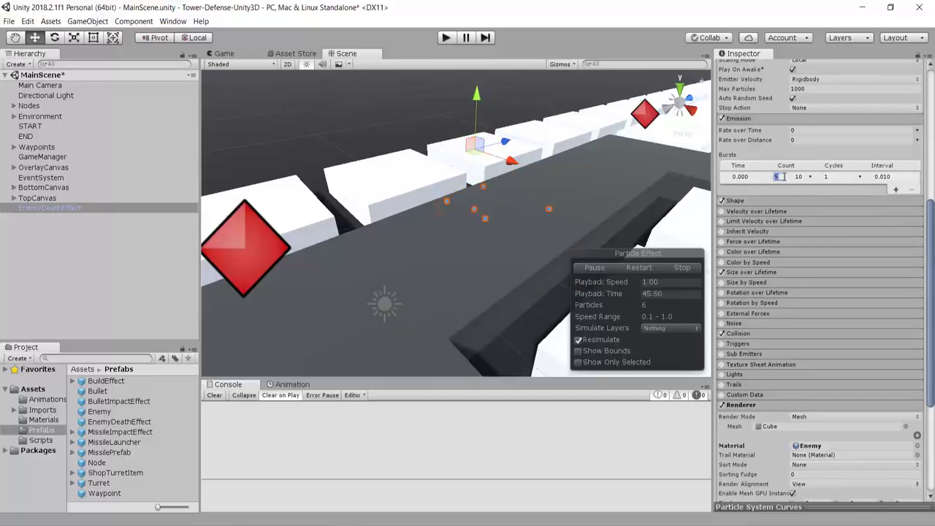
type("15")
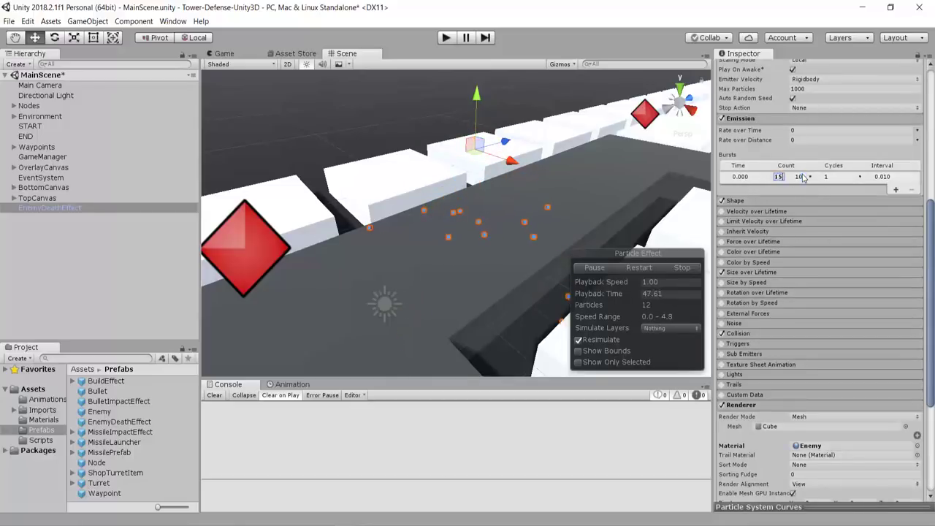
left_click(801, 176)
type("30")
scroll(523, 222, "down", 3)
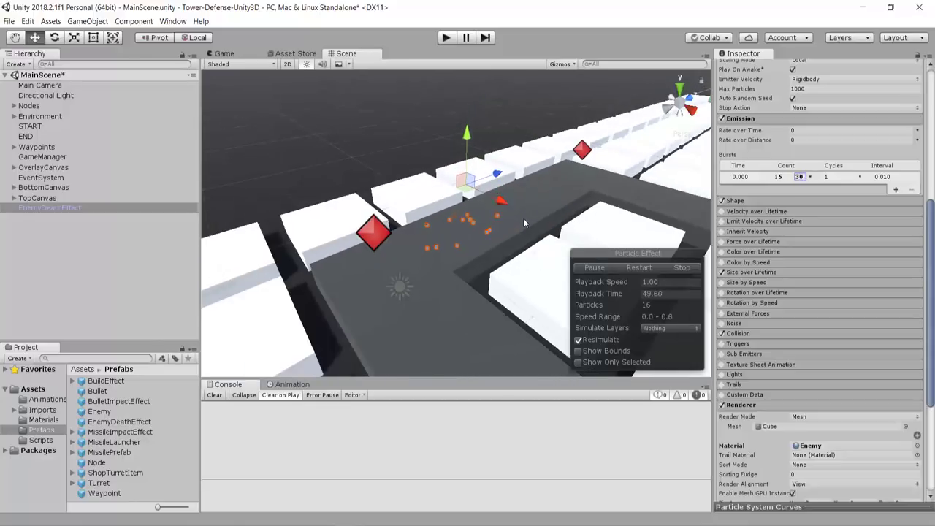
- Correct the burst count range to 30 minimum and 45 maximum particles
left_click(248, 57)
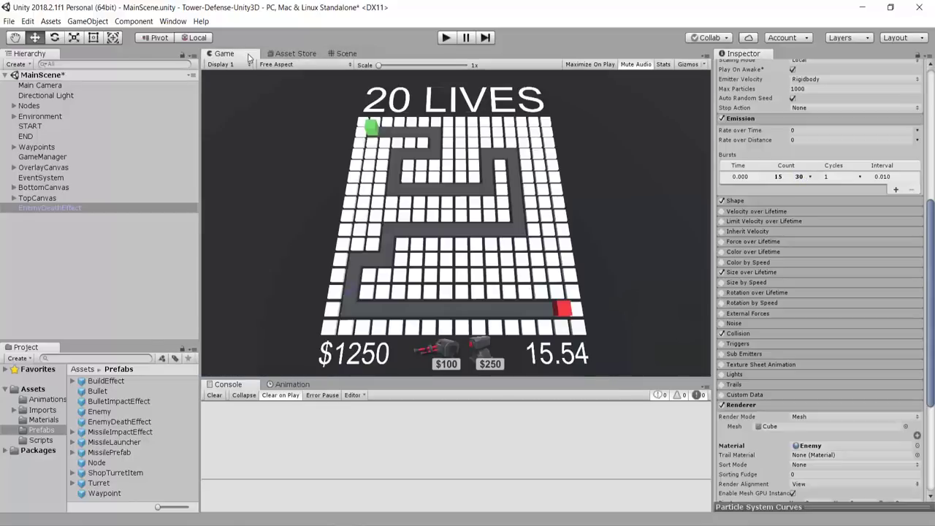
left_click(342, 58)
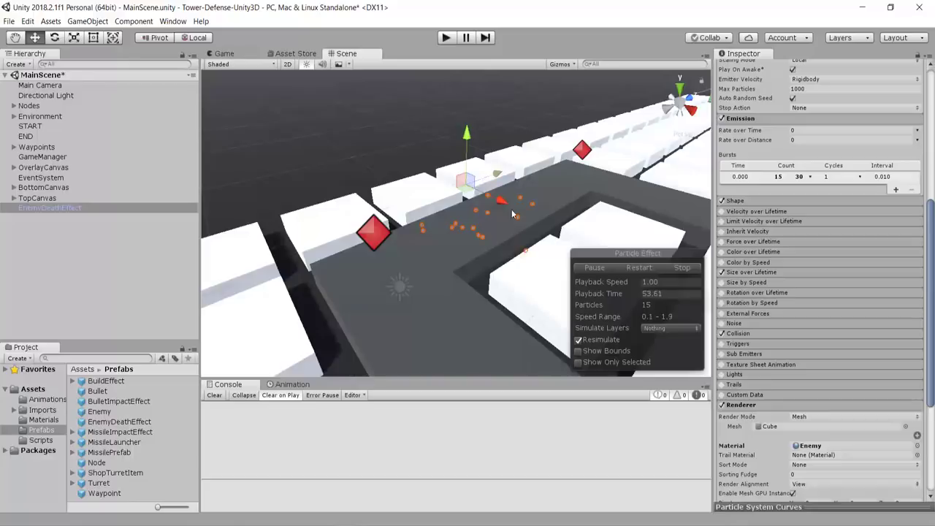
left_click(779, 176)
type("30")
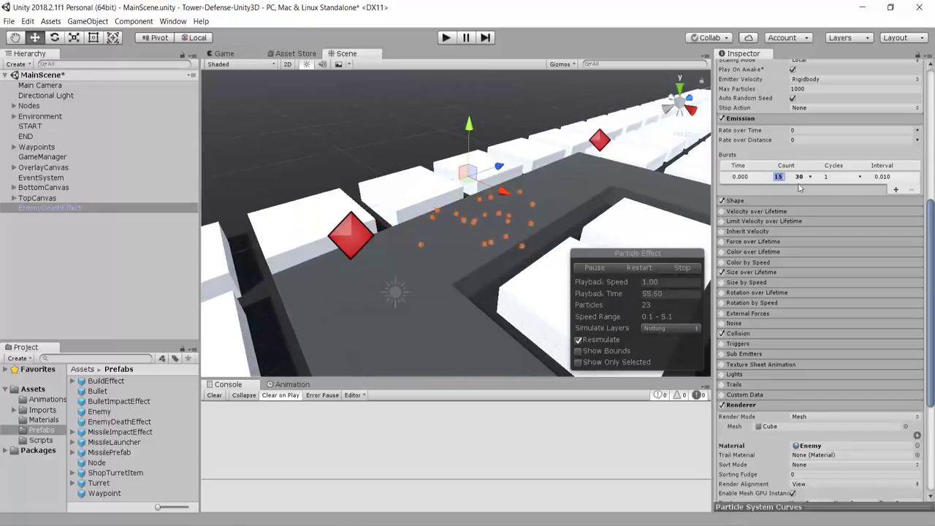
left_click(801, 176)
type("45")
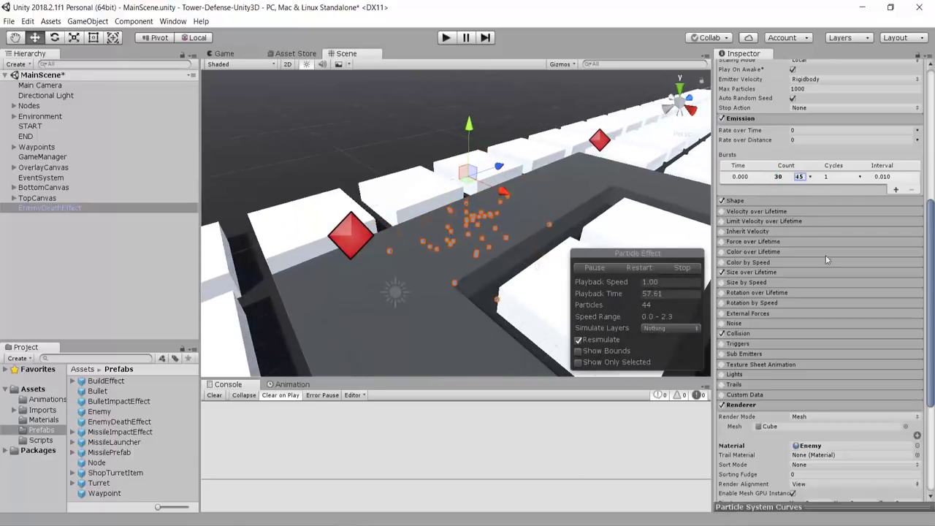
scroll(826, 256, "up", 6)
scroll(811, 172, "up", 1)
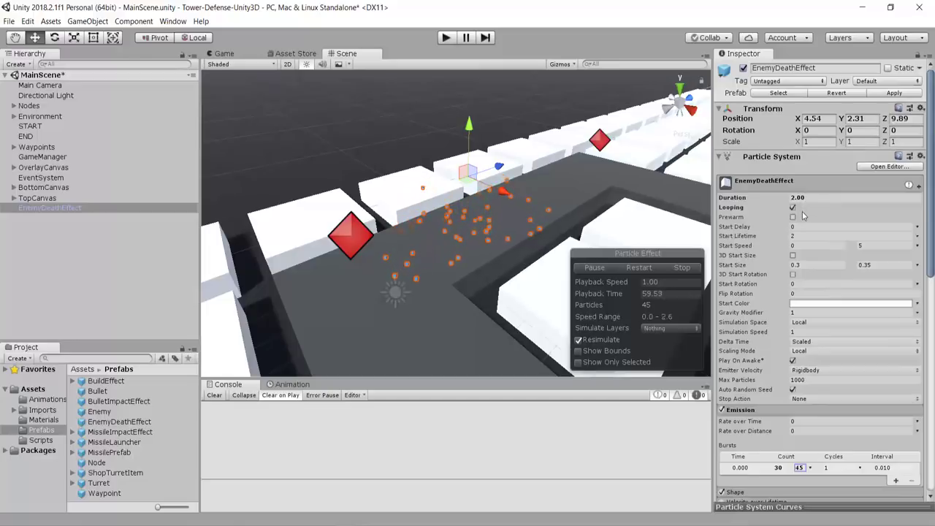
- Set the EnemyDeathEffect Duration to 1 second
left_click(806, 198)
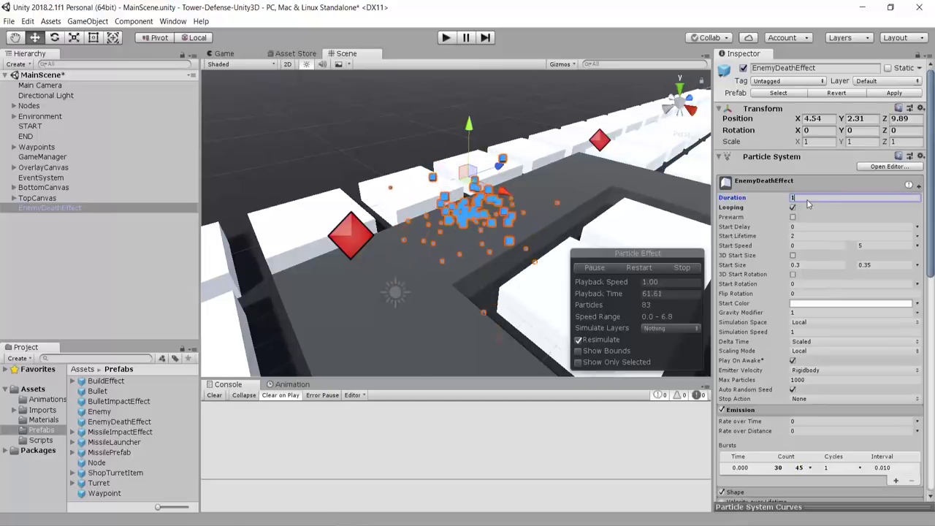
type("1")
key("Return")
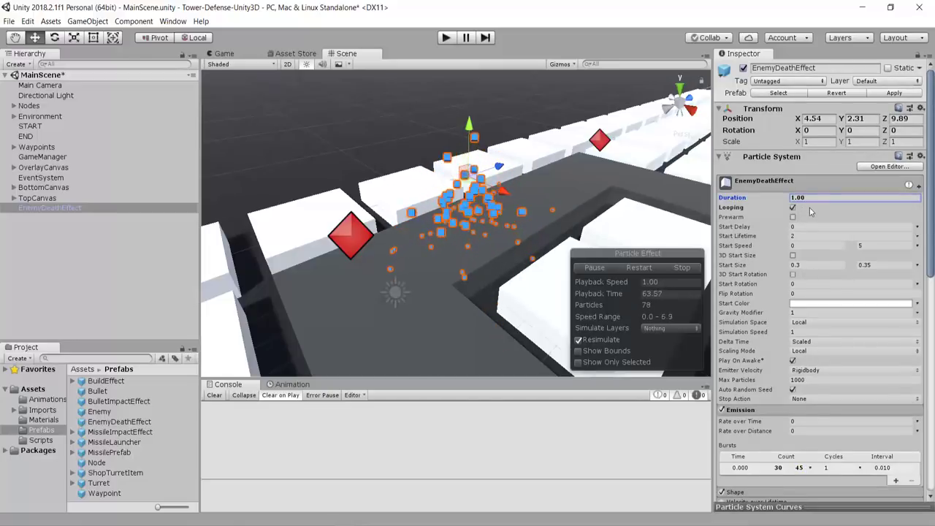
scroll(804, 212, "down", 3)
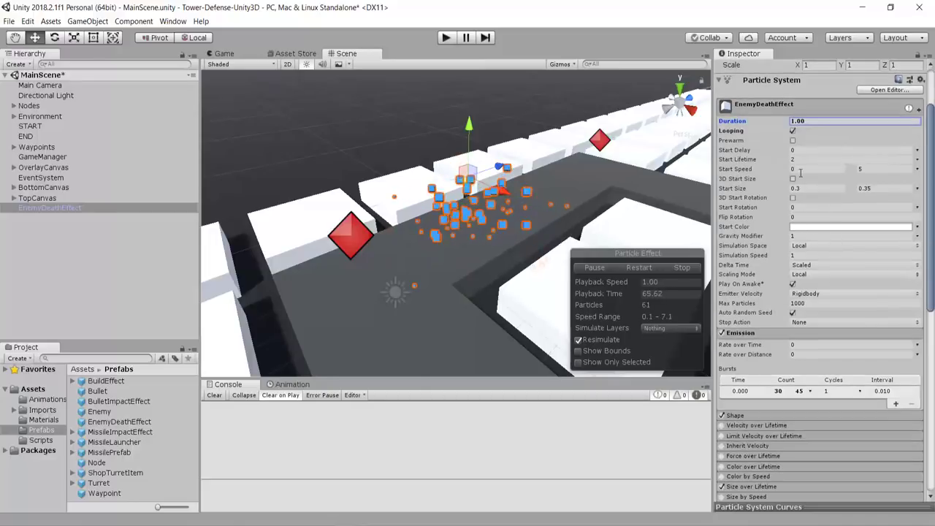
scroll(820, 252, "down", 3)
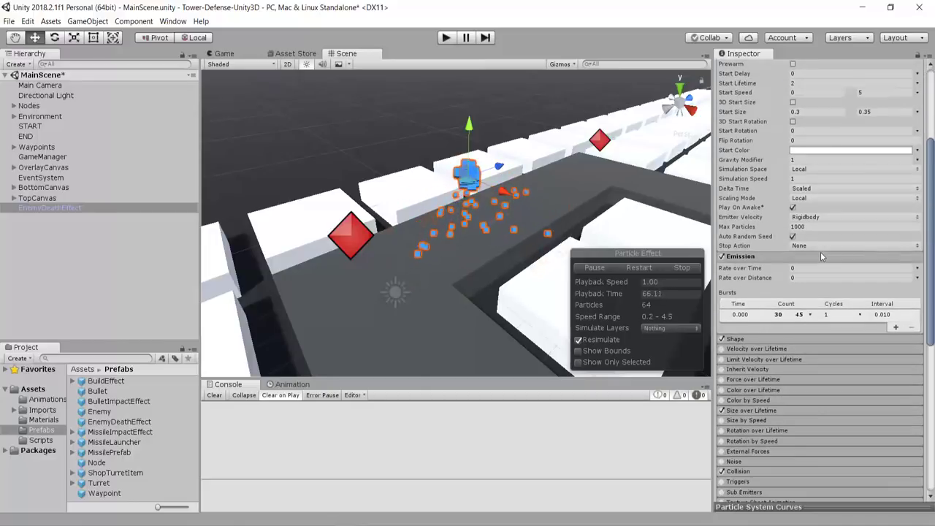
- Set the sphere emitter Radius to 1 and apply the changes to the prefab
left_click(736, 340)
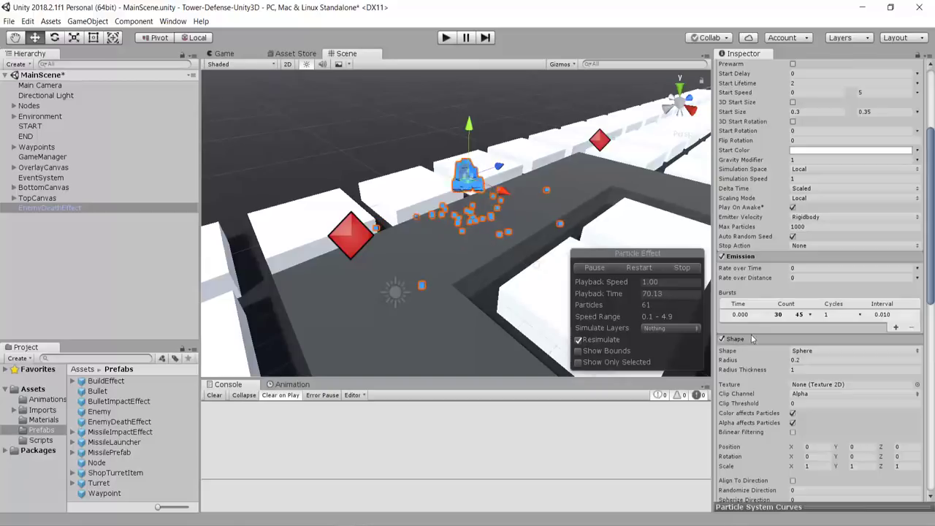
scroll(799, 283, "down", 3)
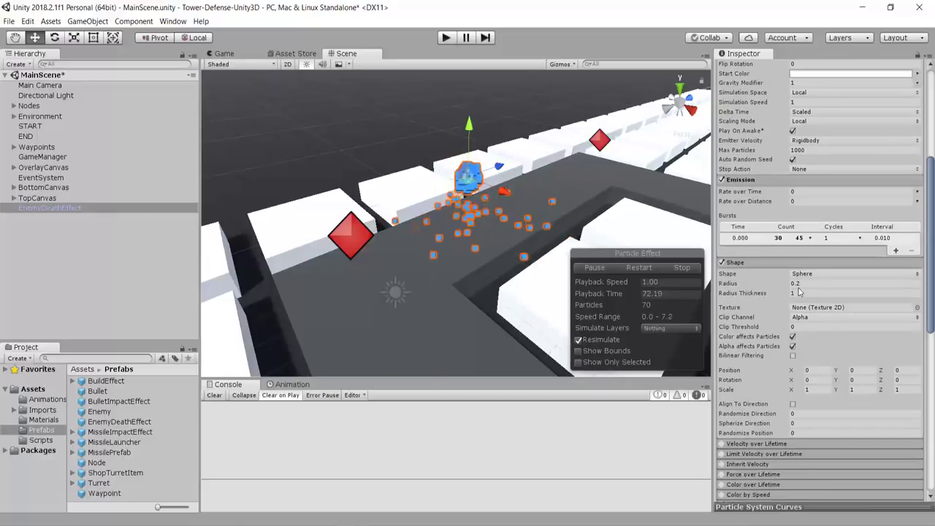
left_click(799, 283)
type("1")
key("Return")
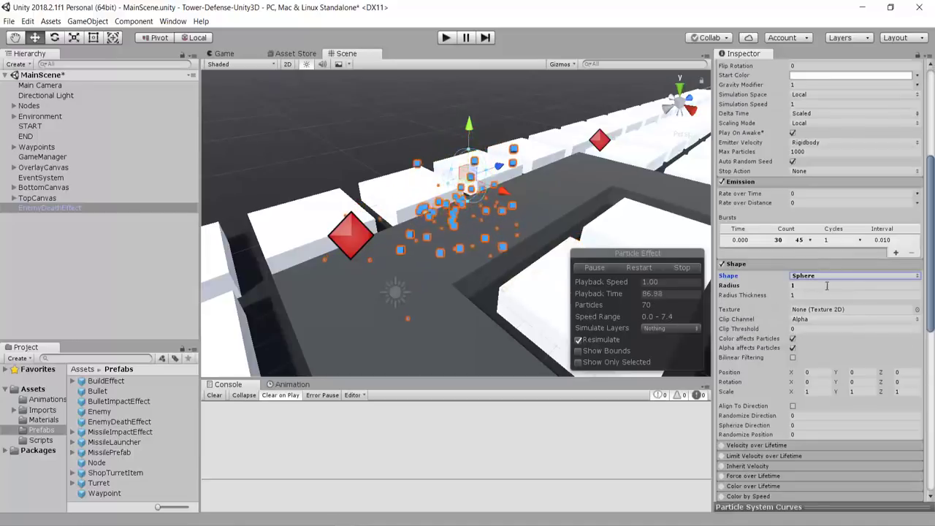
scroll(869, 205, "up", 9)
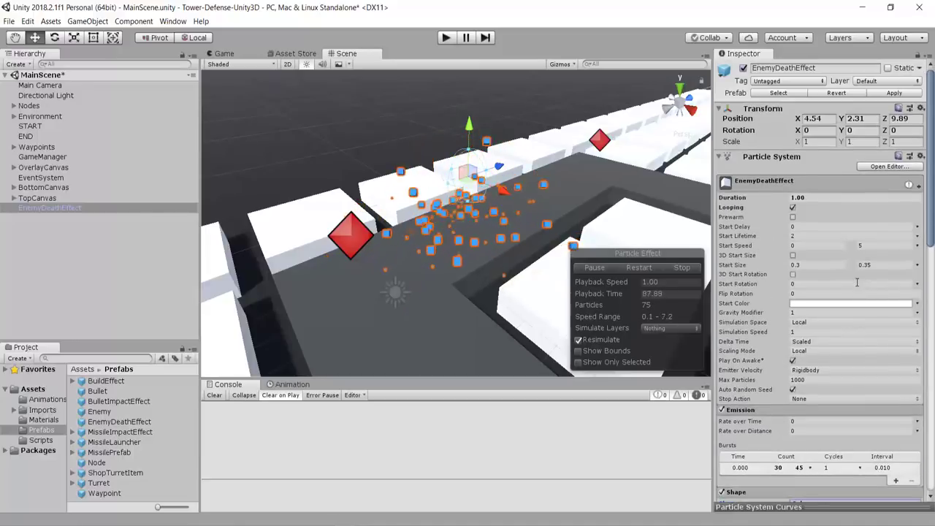
left_click(895, 93)
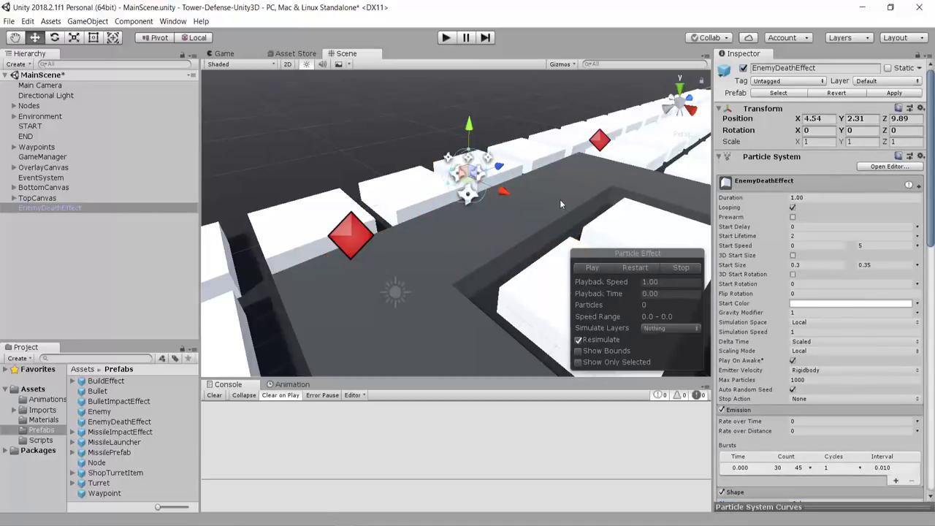
- Delete the EnemyDeathEffect object from the scene and review the Die method in Enemy.cs
key("Delete")
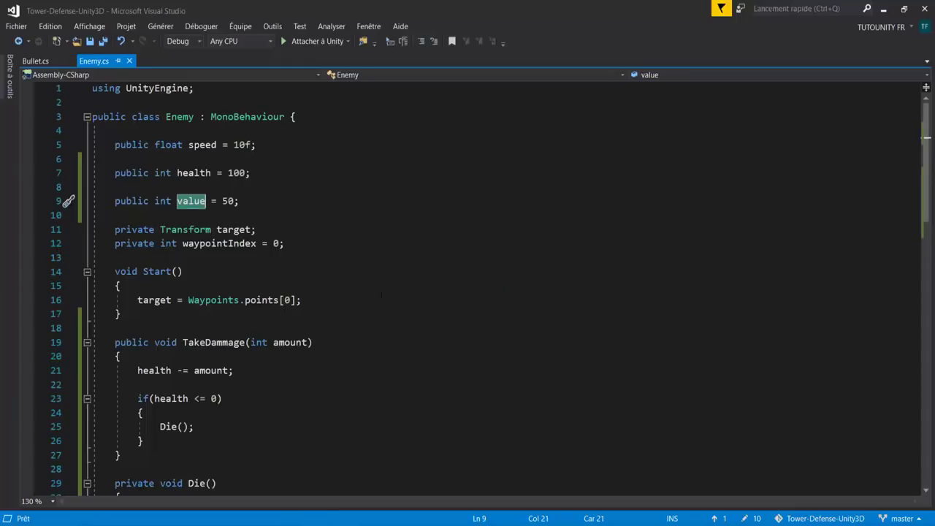
scroll(310, 199, "down", 4)
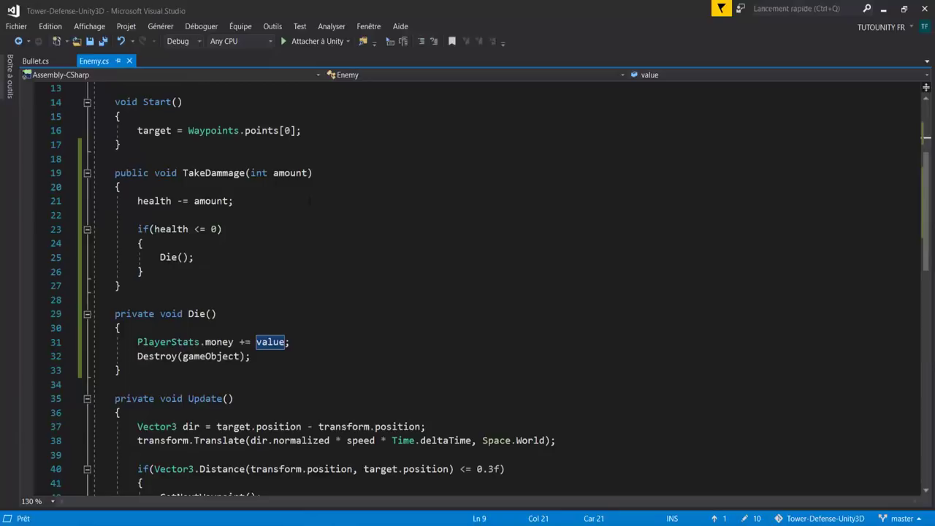
scroll(467, 292, "down", 1)
left_click_drag(124, 328, 111, 271)
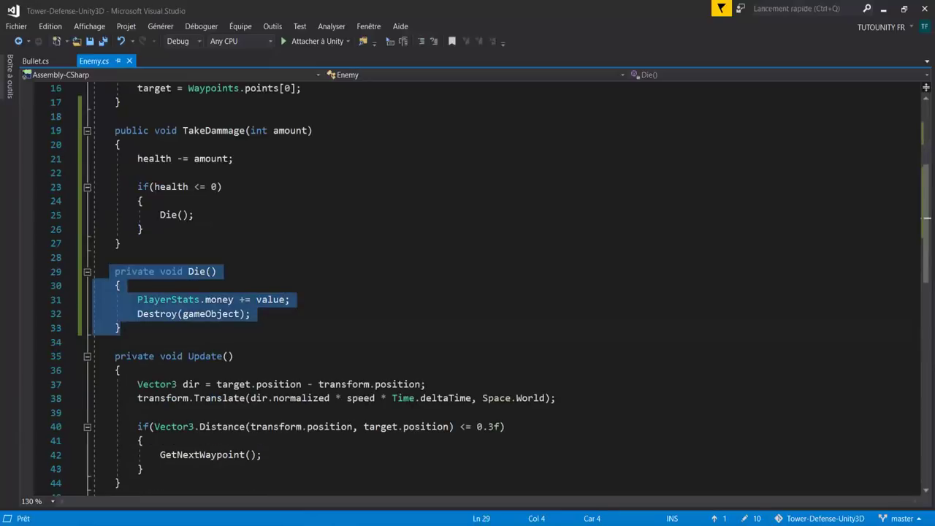
left_click(249, 271)
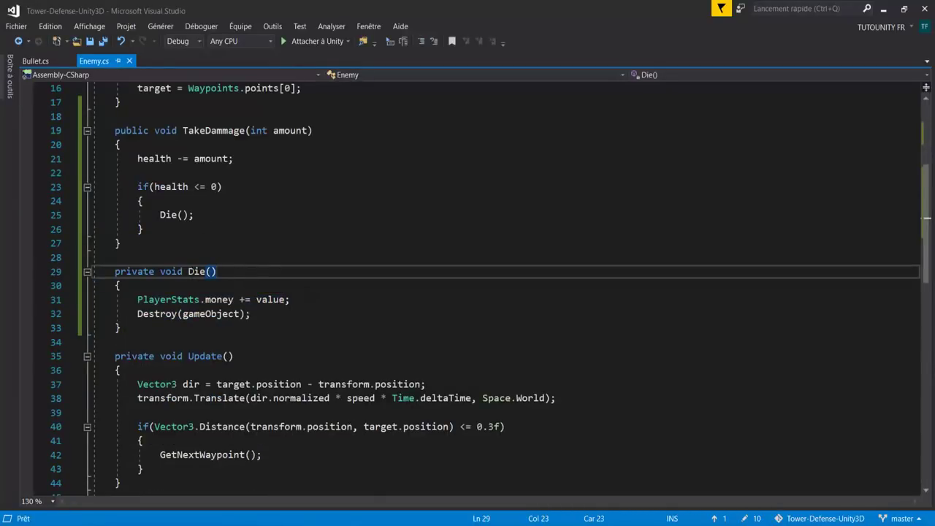
left_click(121, 285)
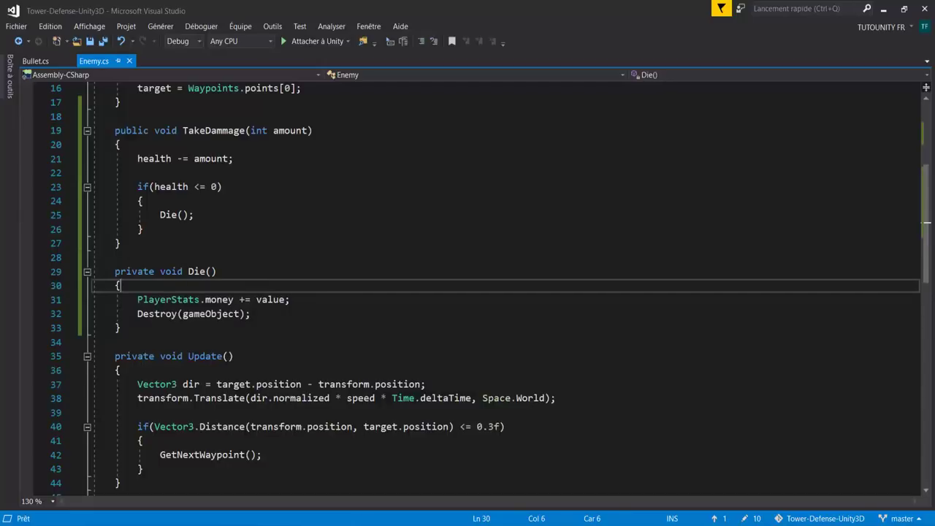
- Declare 'public GameObject deathEffect;' on a new line below the value field
scroll(467, 292, "up", 5)
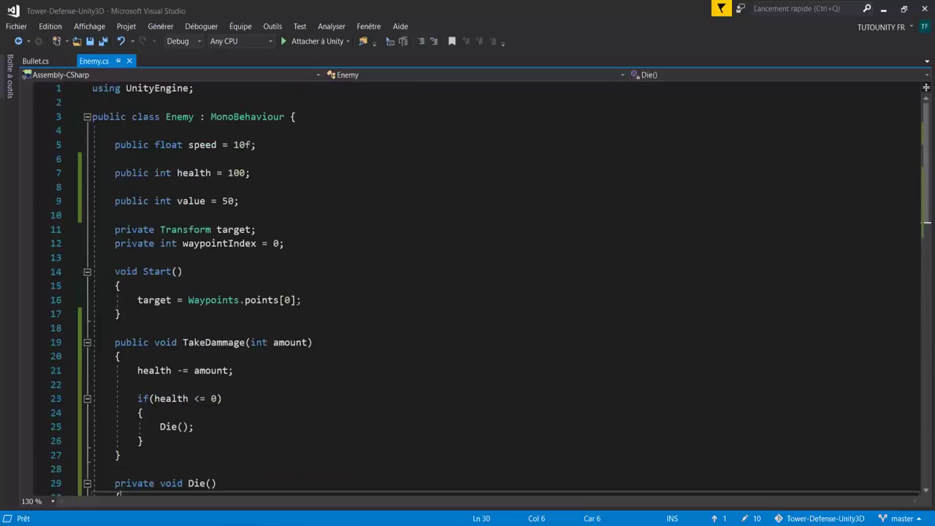
left_click(275, 215)
key("Return")
key("Return")
key("Up")
type("pu")
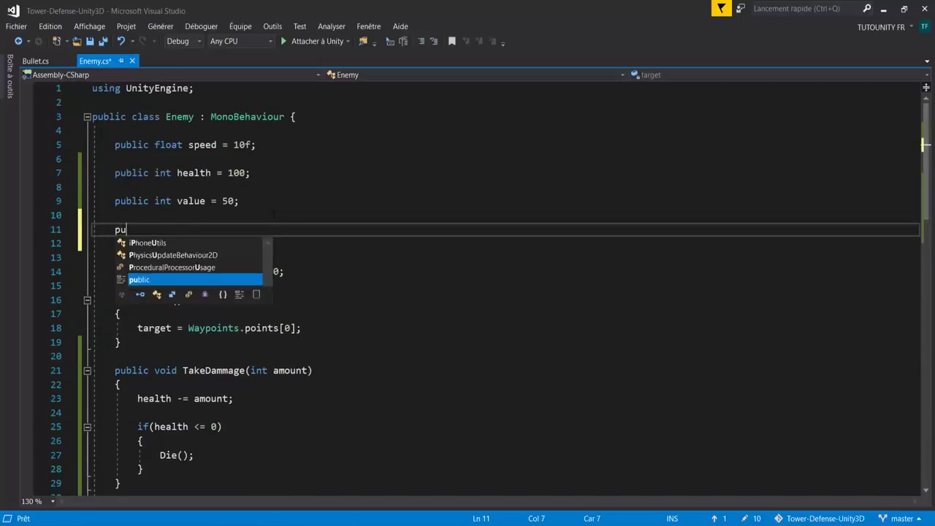
type("blic ")
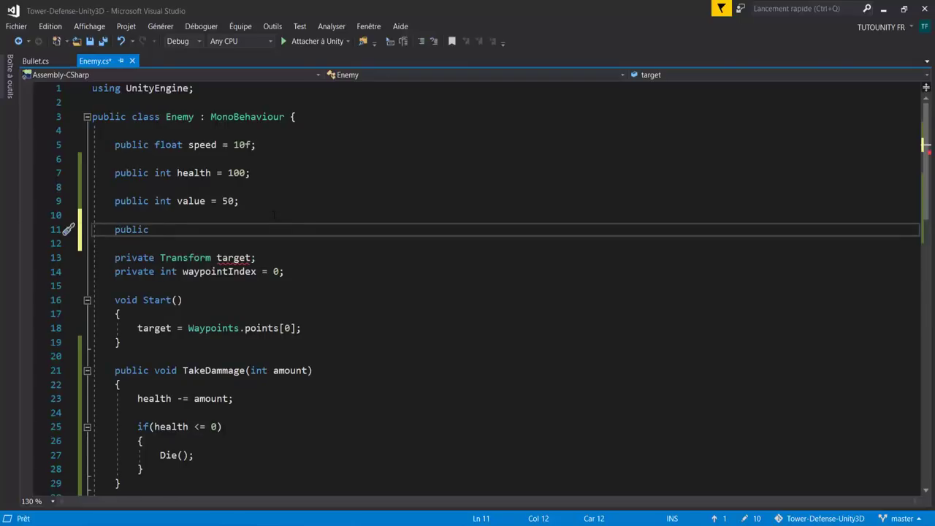
type("Ga")
key("Tab")
key("BackSpace")
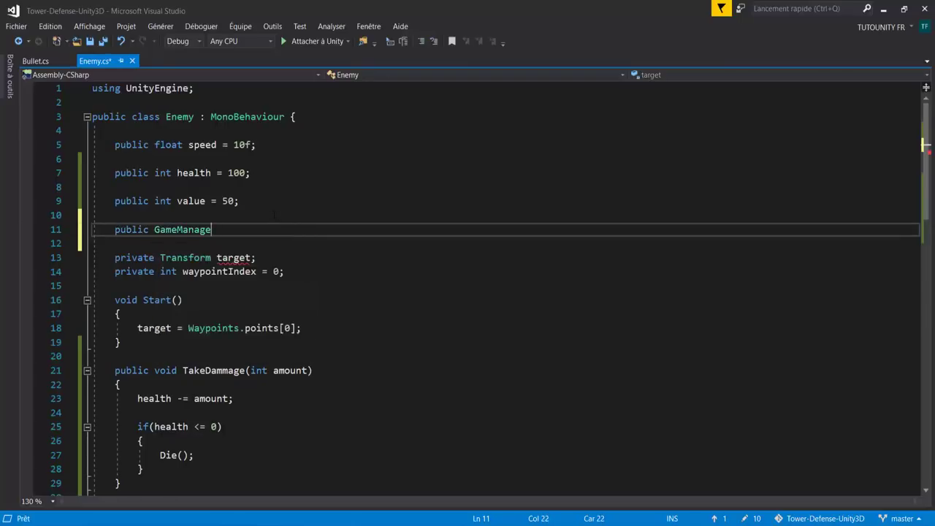
key("BackSpace")
key("BackSpace")
key("BackSpace")
type("ect ")
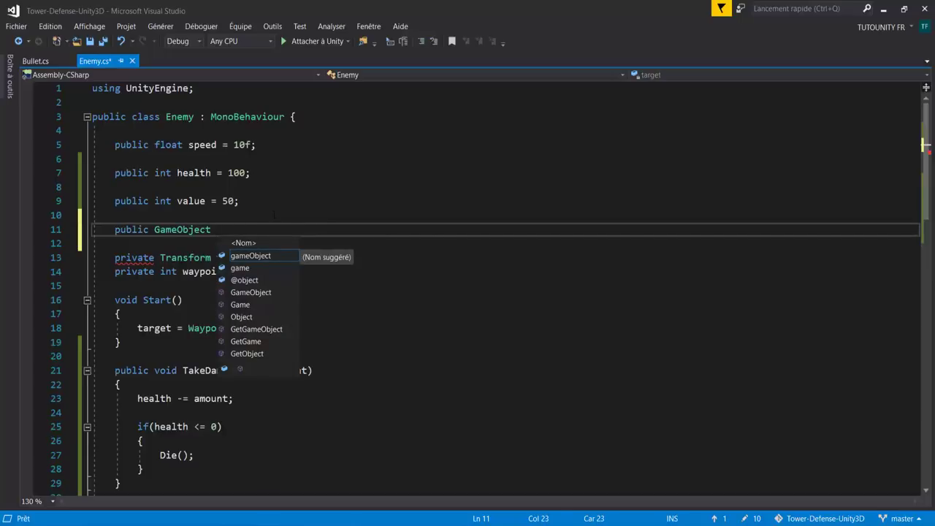
type("deathEffec")
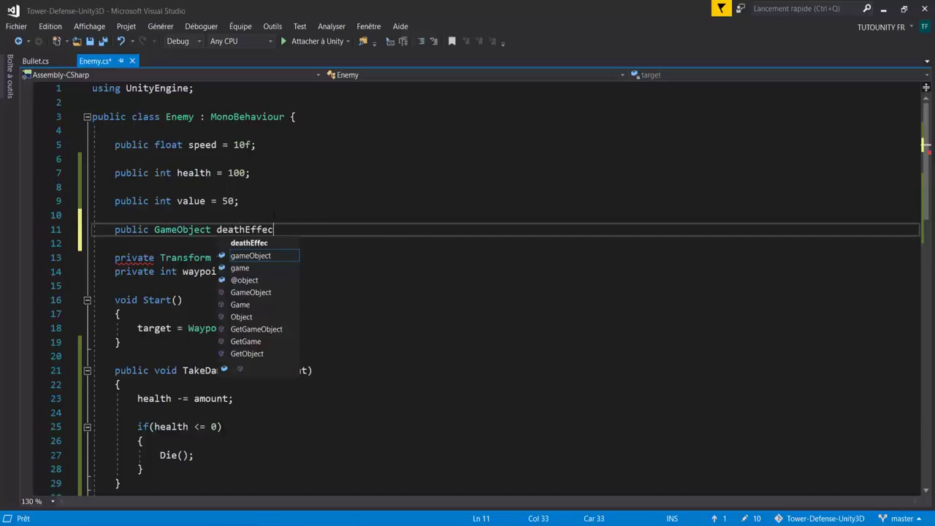
type("t;")
scroll(274, 214, "down", 3)
scroll(274, 214, "down", 5)
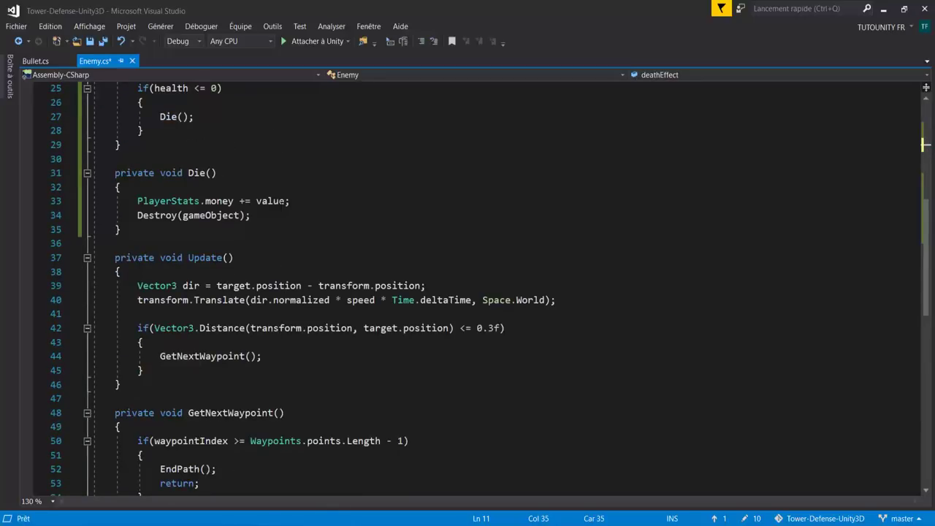
- Add Instantiate(deathEffect, transform.position, Quaternion.identity) on a new line after the money line
left_click(246, 188)
scroll(321, 205, "up", 2)
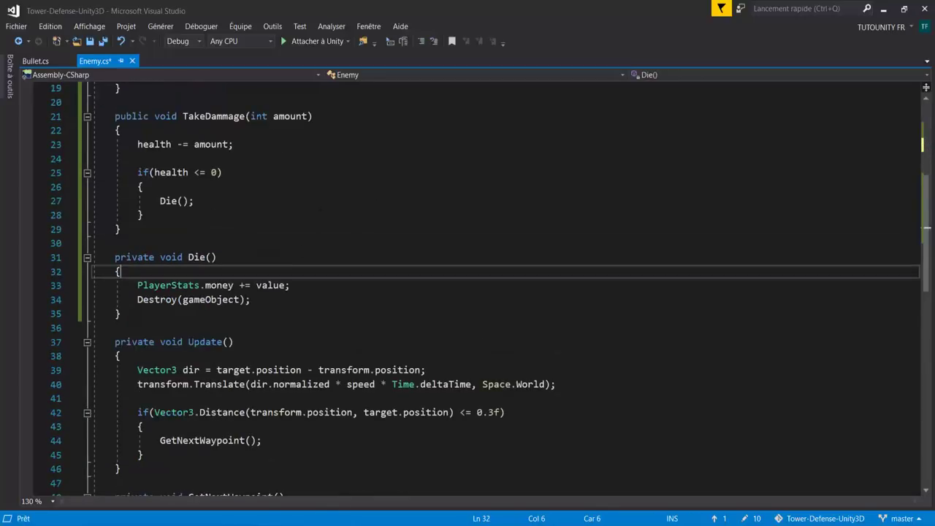
left_click(296, 286)
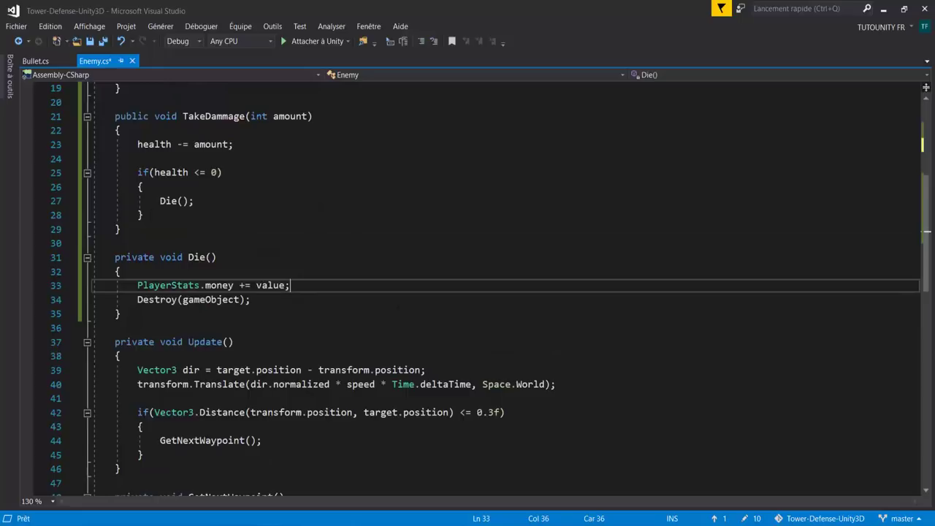
key("Return")
key("Return")
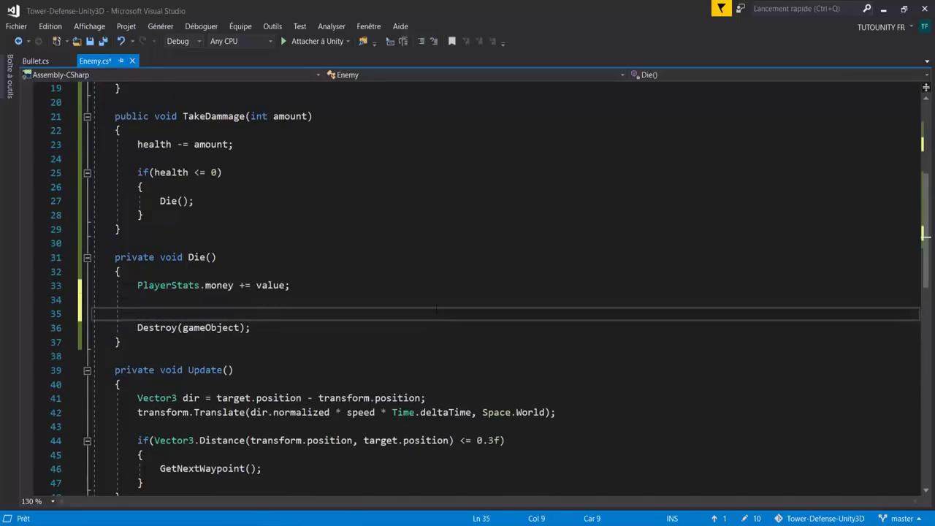
key("Return")
key("Up")
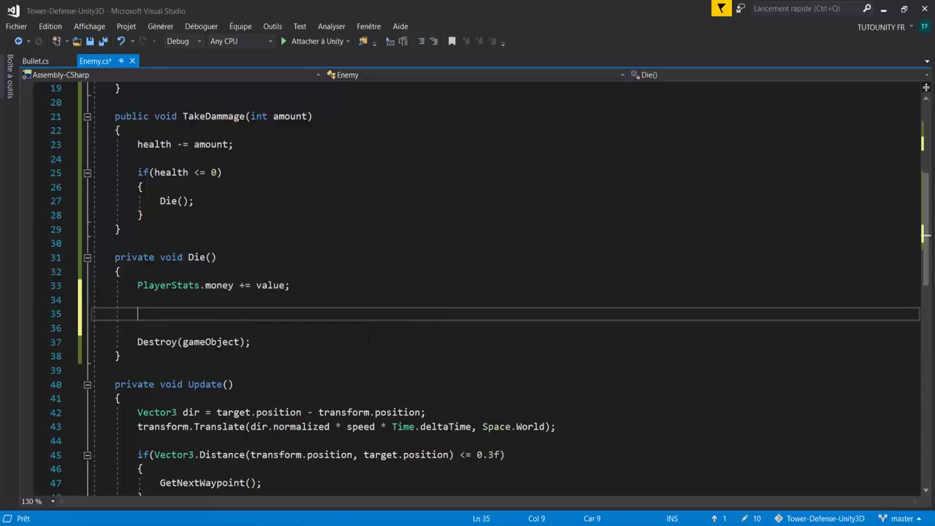
type("insta")
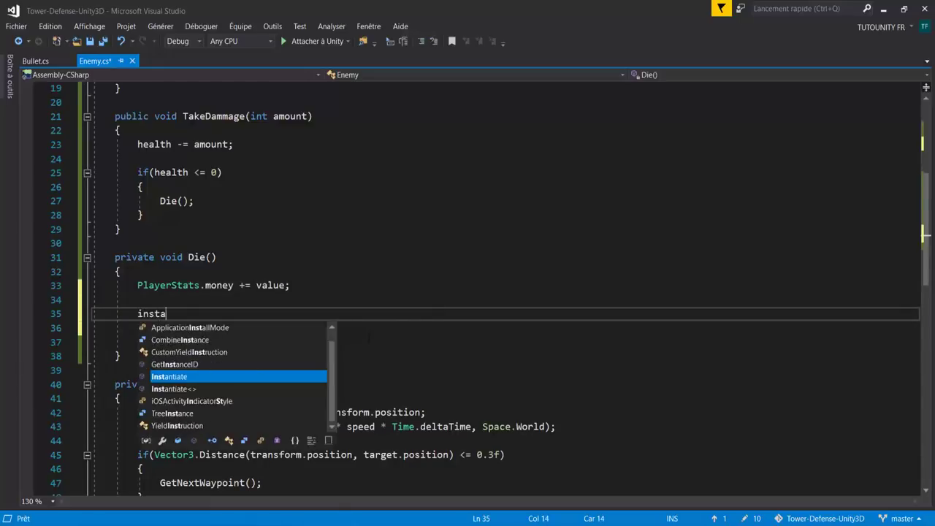
type("n")
key("Tab")
type("(de")
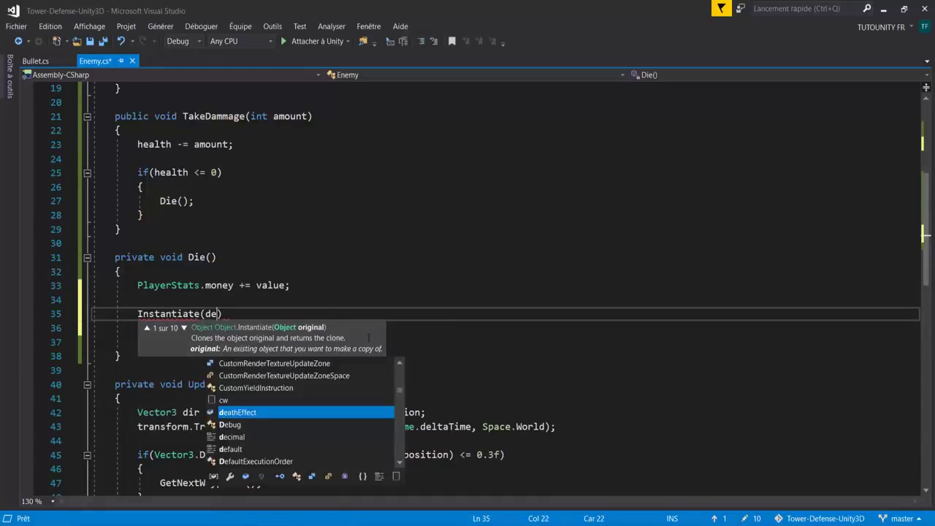
type("ath")
key("Tab")
type(", ")
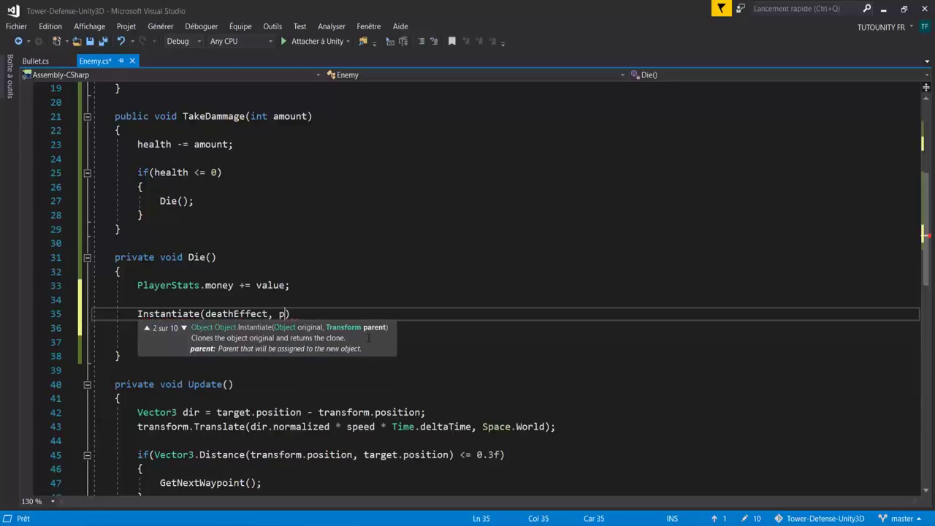
type("osi")
key("BackSpace")
key("BackSpace")
key("BackSpace")
type("a")
key("BackSpace")
key("BackSpace")
type("tr")
key("Tab")
type(".posi")
key("Tab")
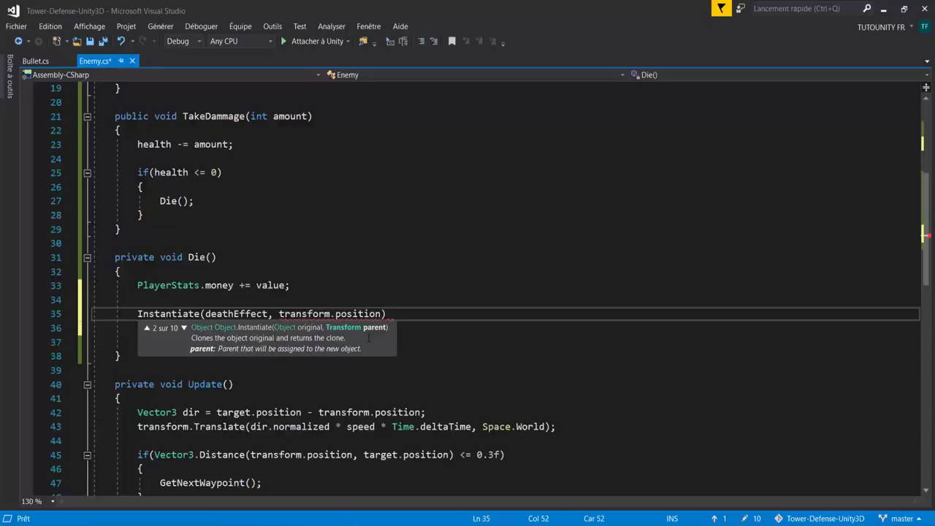
type(", quaternio")
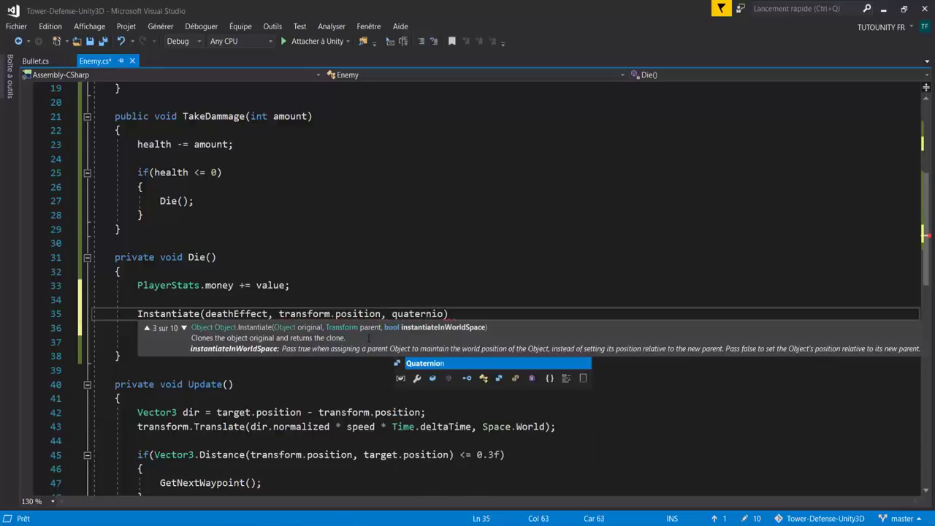
key("Tab")
type("iden")
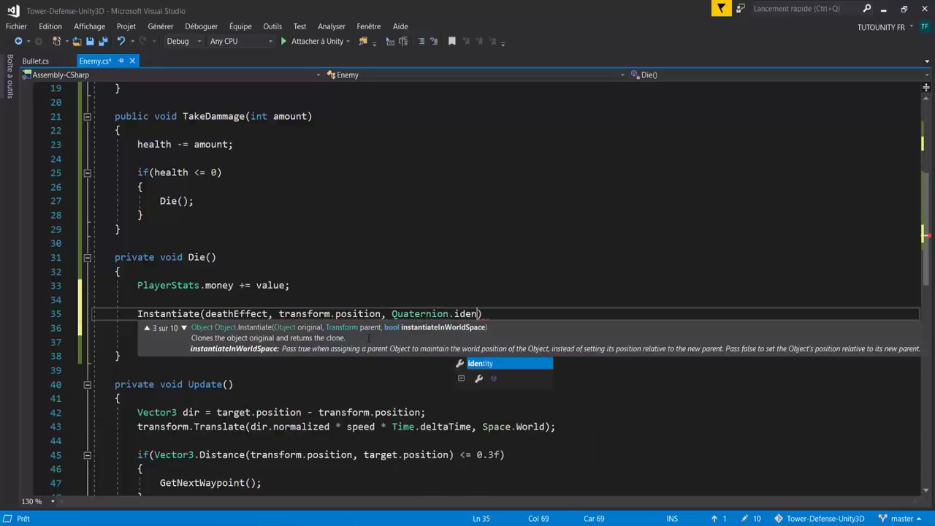
key("Tab")
type(")")
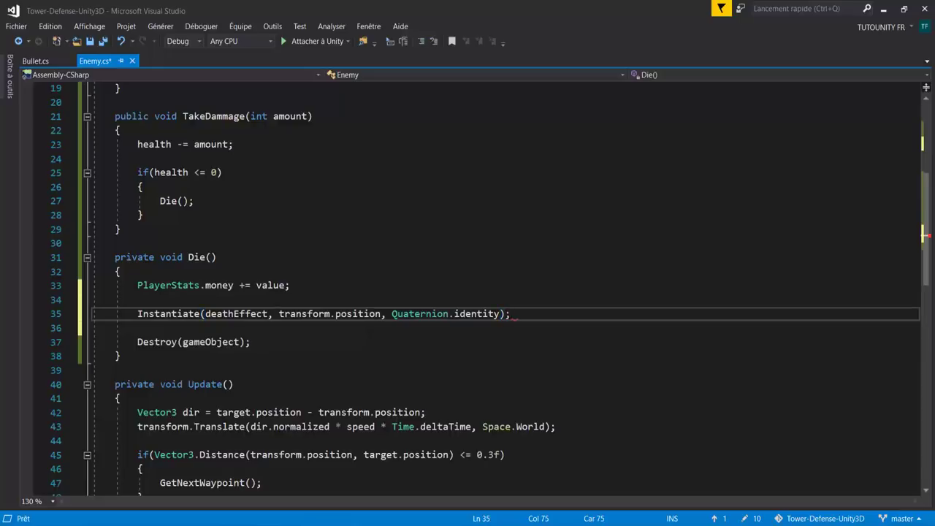
- Store the result as a GameObject named deathParticles, cast with (GameObject)
left_click(137, 314)
type("d")
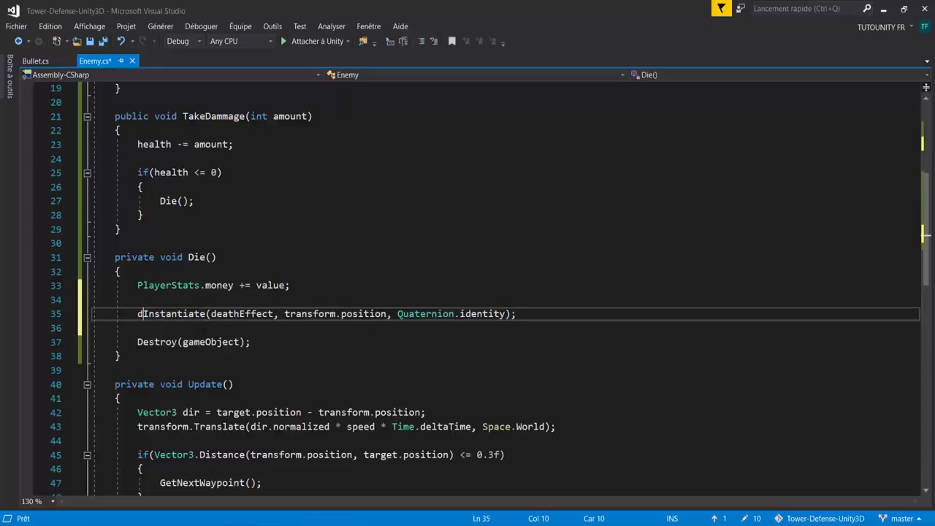
key("BackSpace")
type("GameObjec")
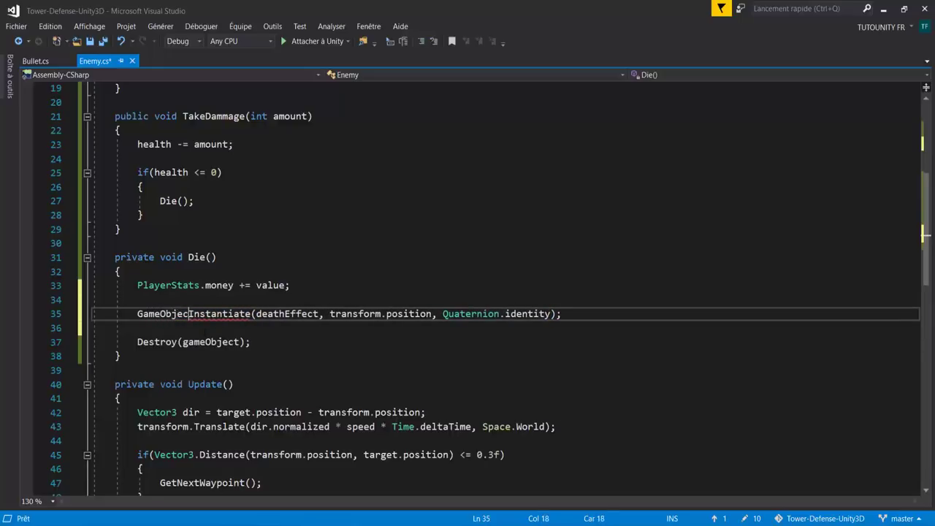
type("t deathEffect")
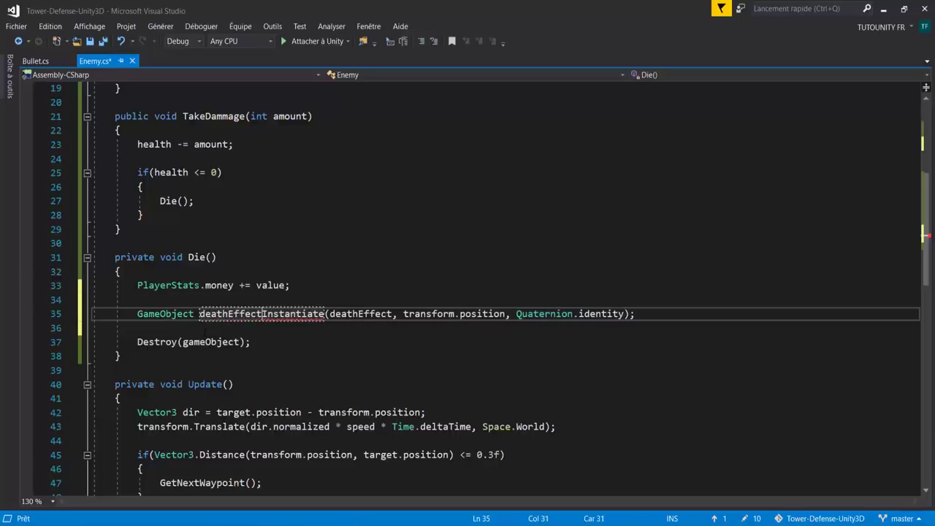
type(" = (G")
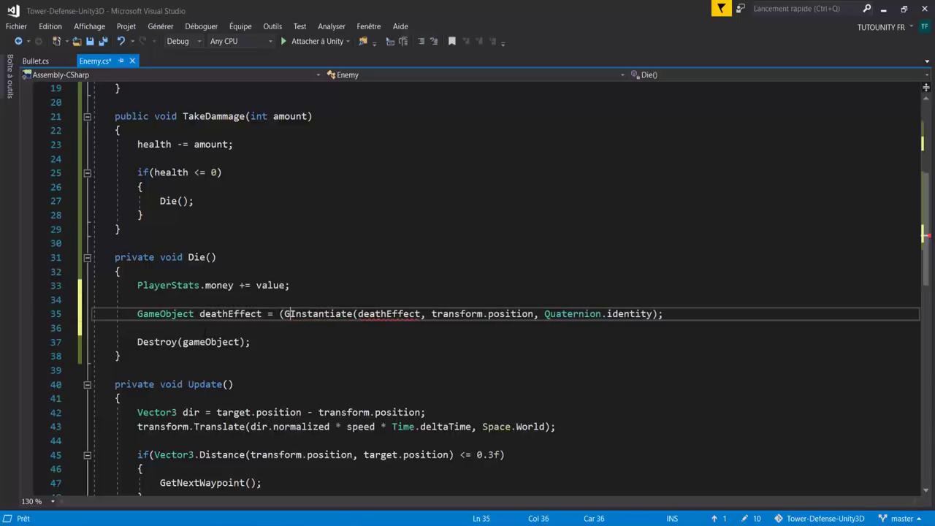
type("ameObject)")
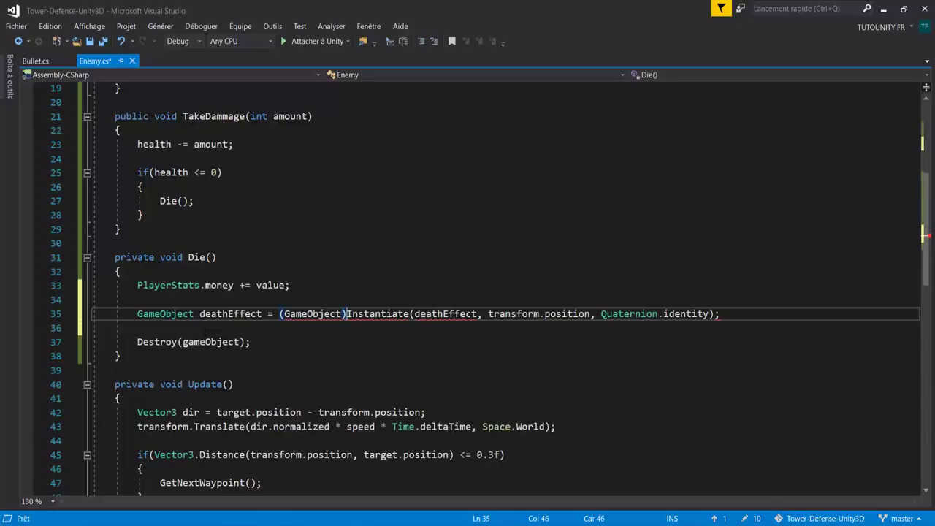
scroll(365, 290, "down", 1)
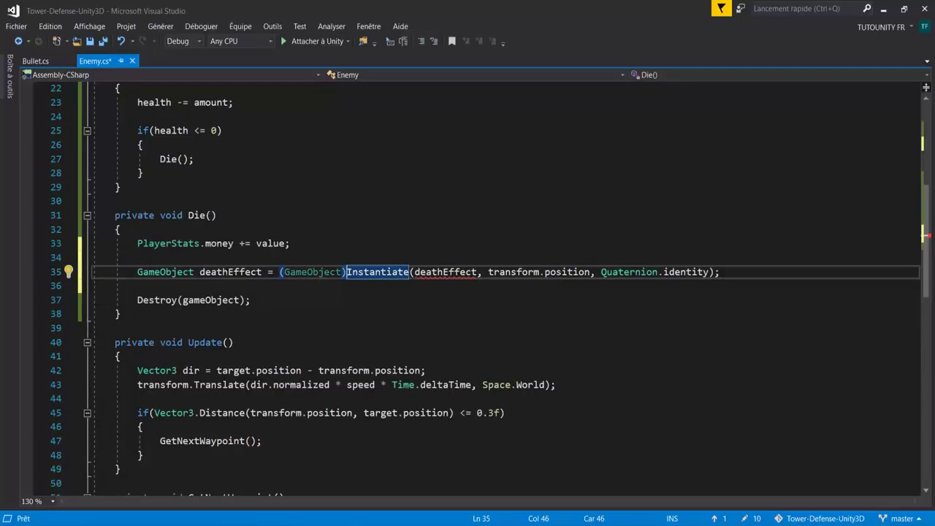
left_click(250, 272)
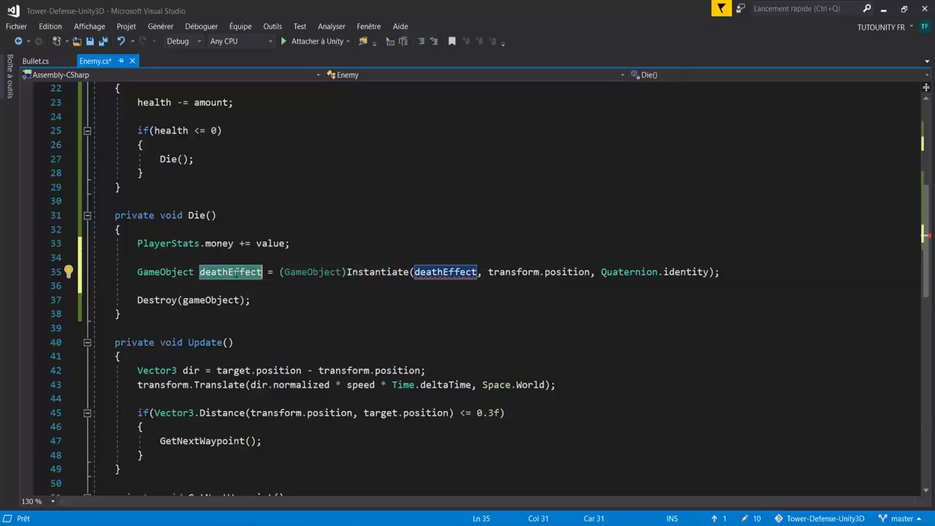
left_click(238, 271)
double_click(260, 272)
type("deathPart")
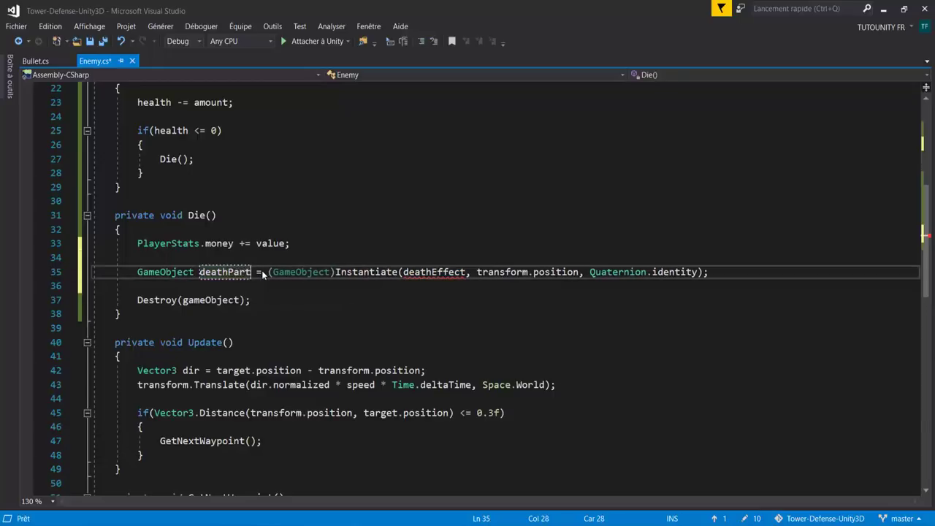
type("icles")
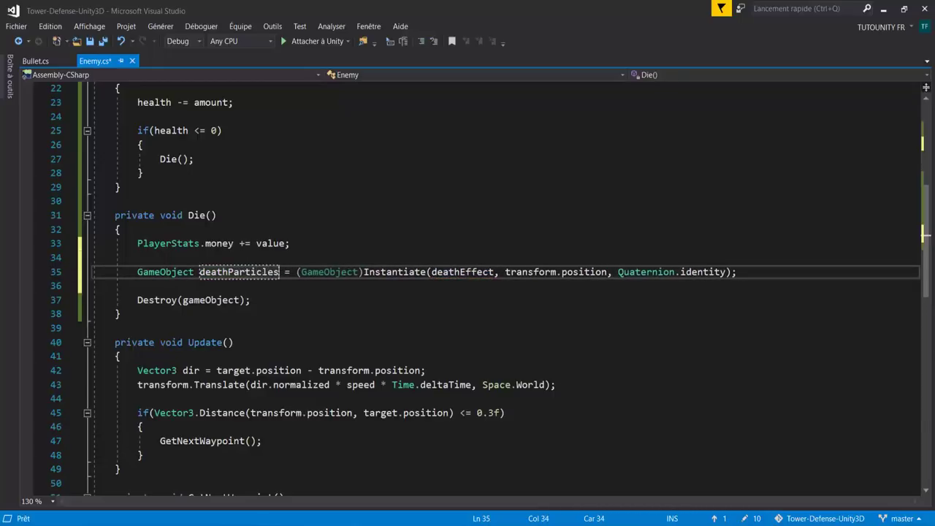
double_click(454, 272)
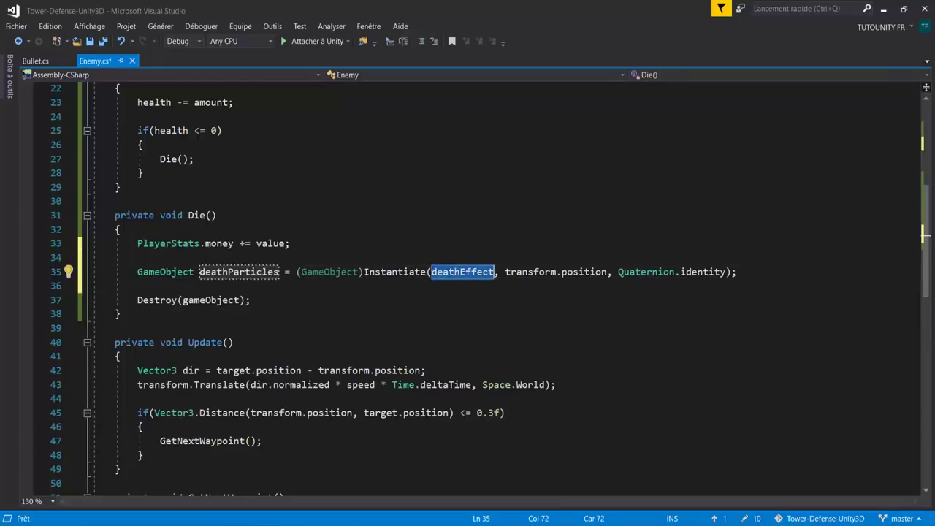
left_click(389, 288)
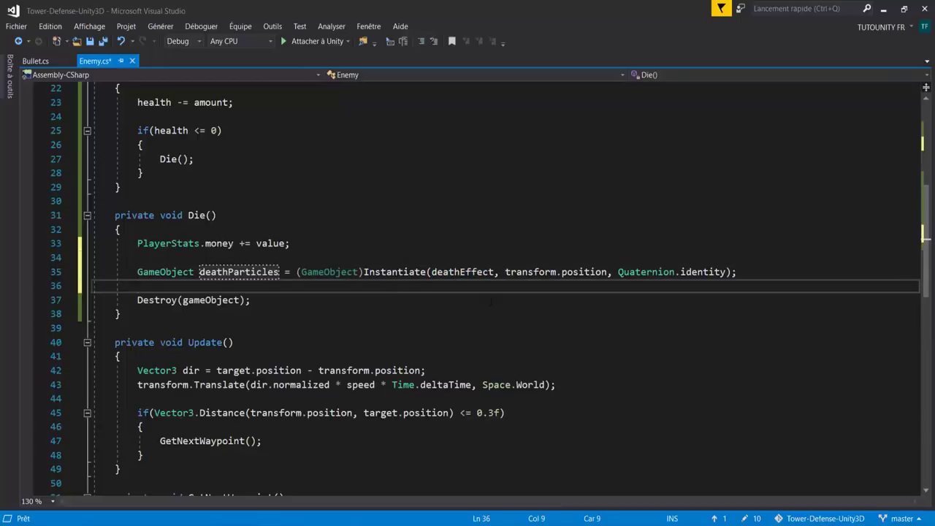
- Add Destroy(deathParticles, 2f) after the Instantiate line and save Enemy.cs
type("D")
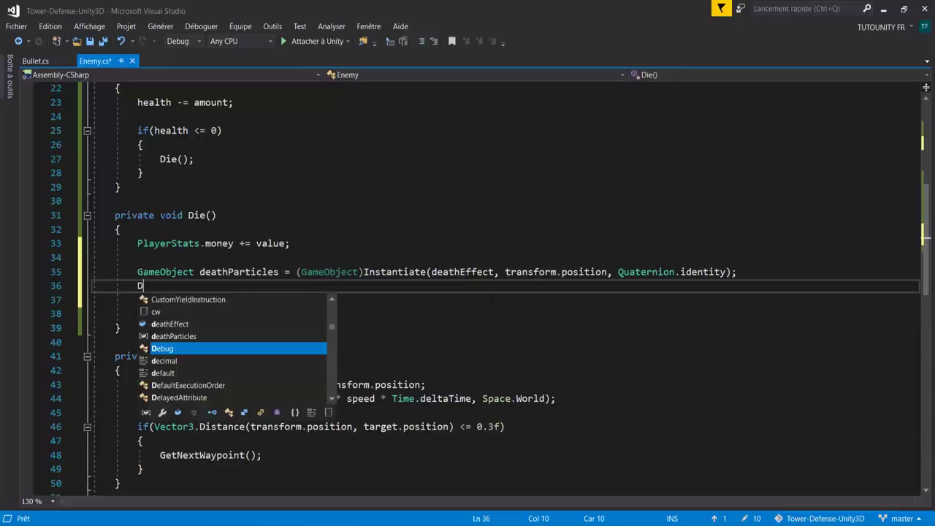
type("estr")
key("Tab")
type("(")
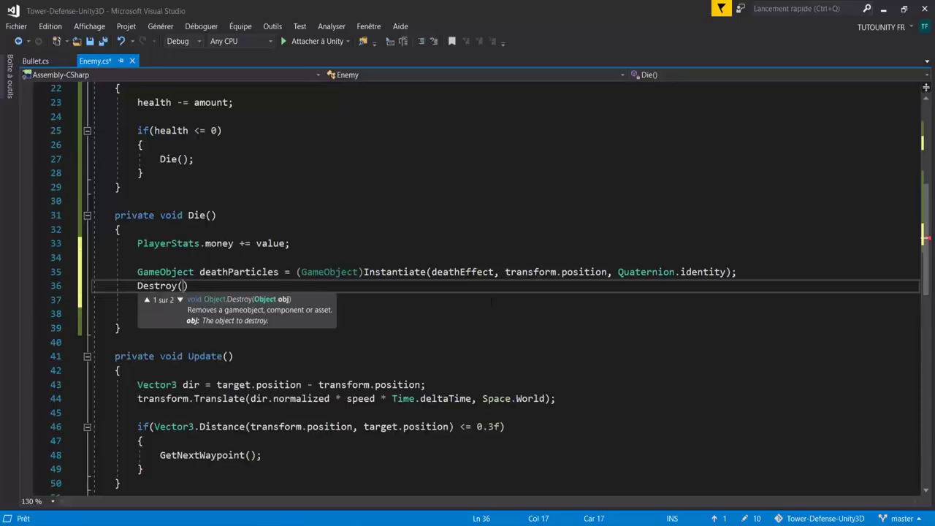
type("death")
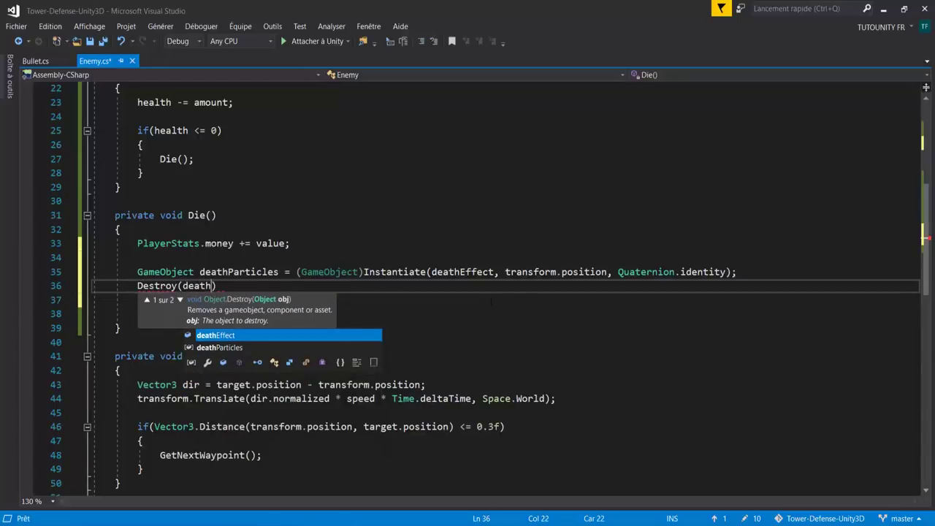
key("Down")
key("Tab")
type(", 2f")
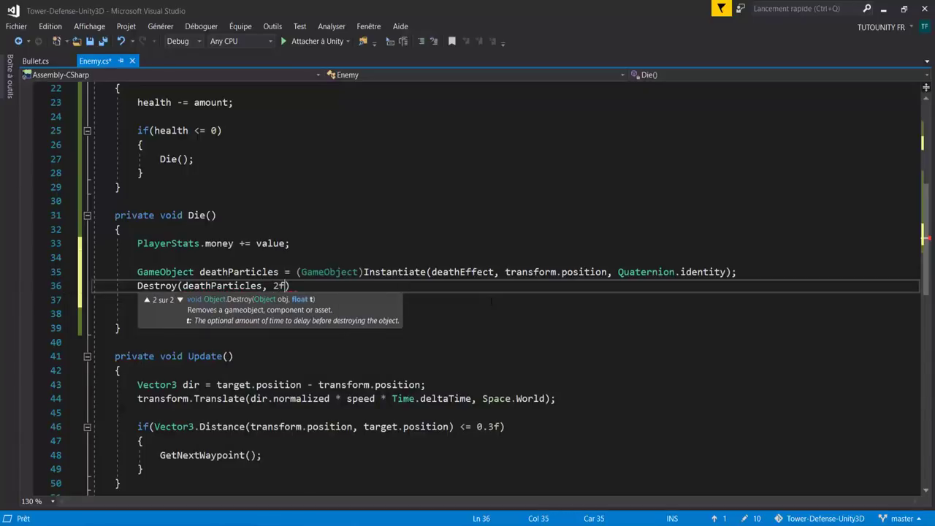
type(")")
key("ctrl+s")
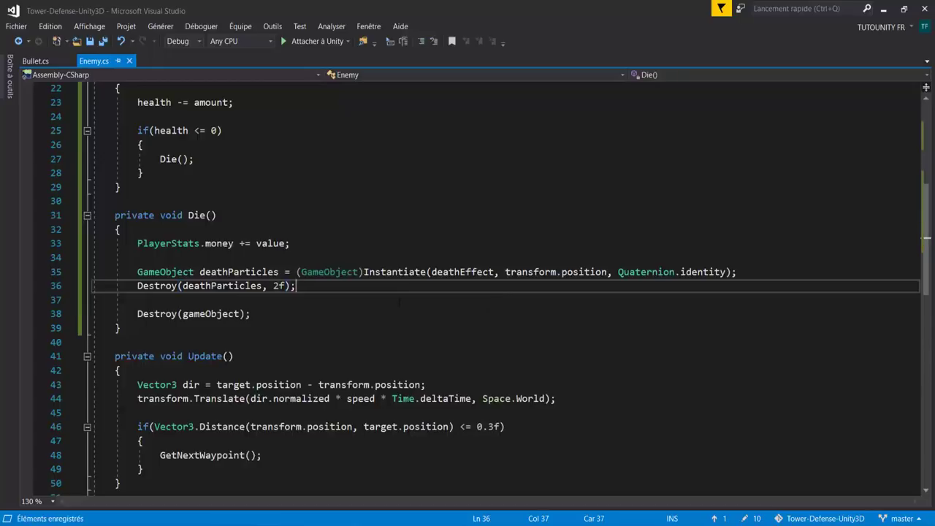
- Review the Die() body from the money line through the Destroy call on line 38
scroll(455, 357, "up", 1)
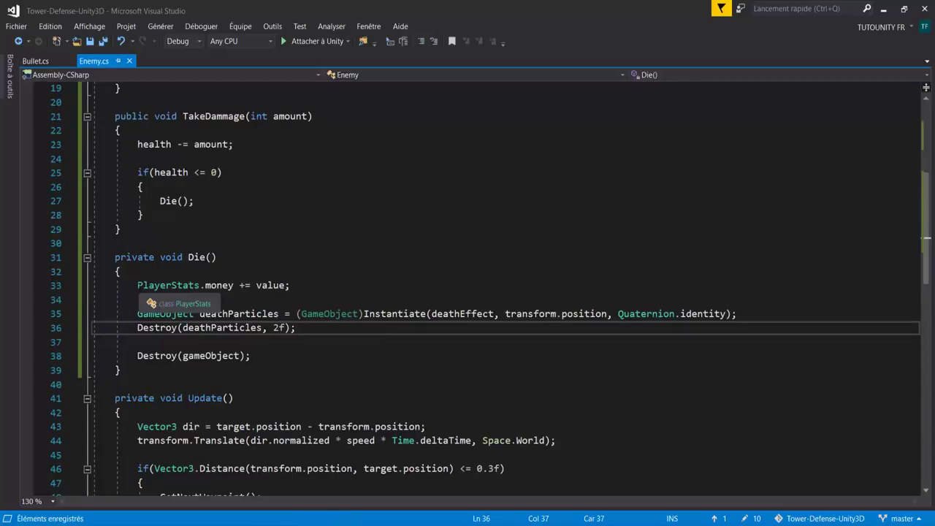
left_click_drag(138, 285, 290, 285)
left_click_drag(137, 313, 360, 330)
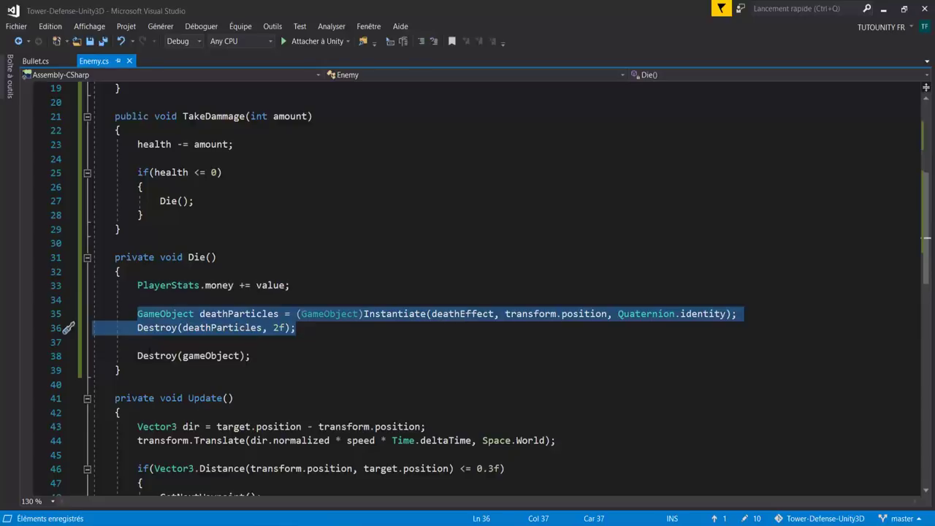
left_click(144, 356)
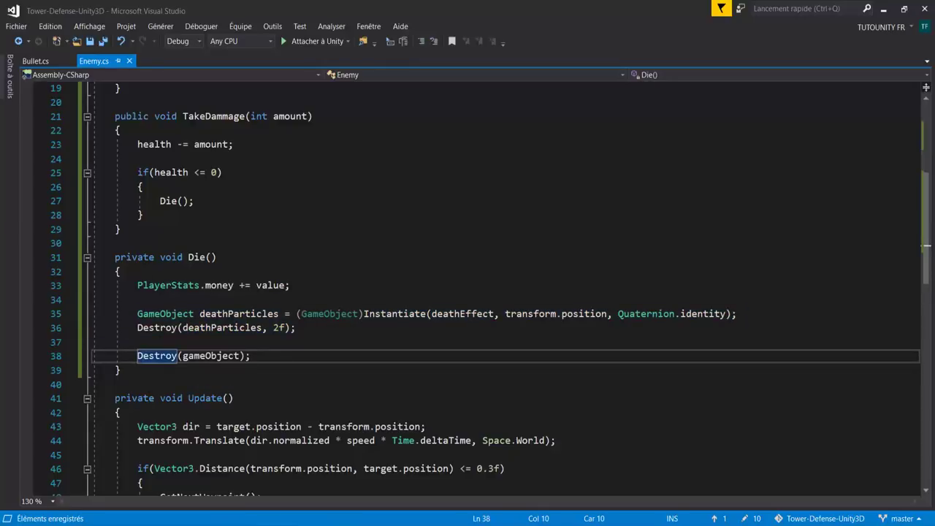
left_click_drag(137, 285, 250, 355)
left_click(249, 355)
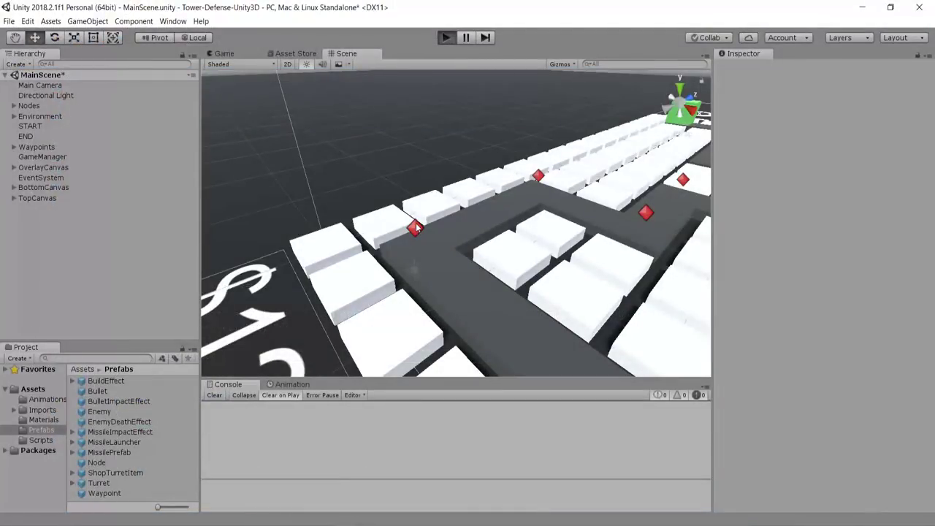
- Play-test by building the $100 standard turret on a node, then stop the game
key("ctrl+p")
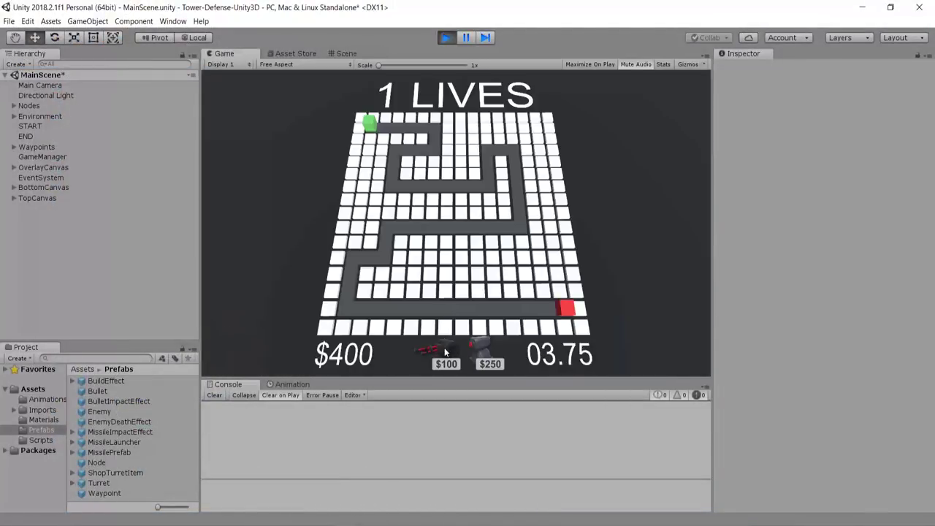
left_click(442, 349)
left_click(431, 163)
scroll(409, 103, "up", 5)
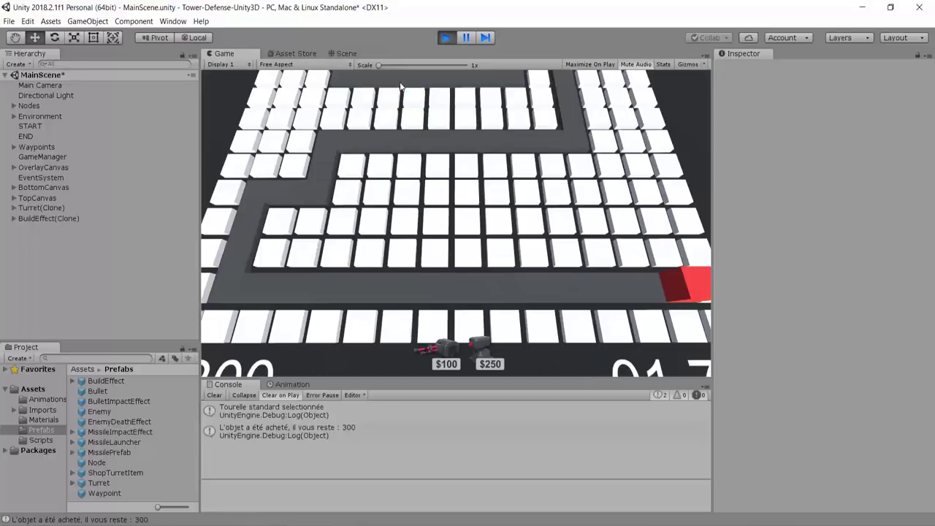
mouse_move(401, 70)
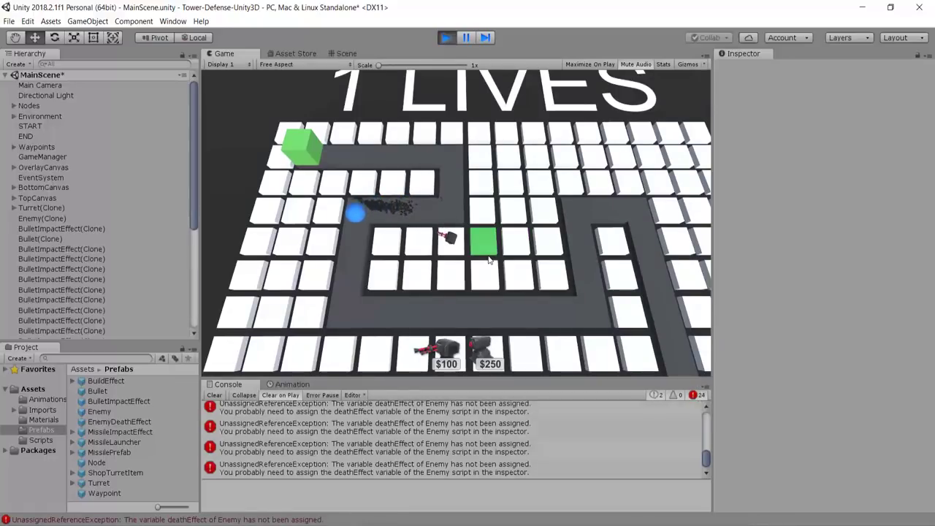
left_click(446, 37)
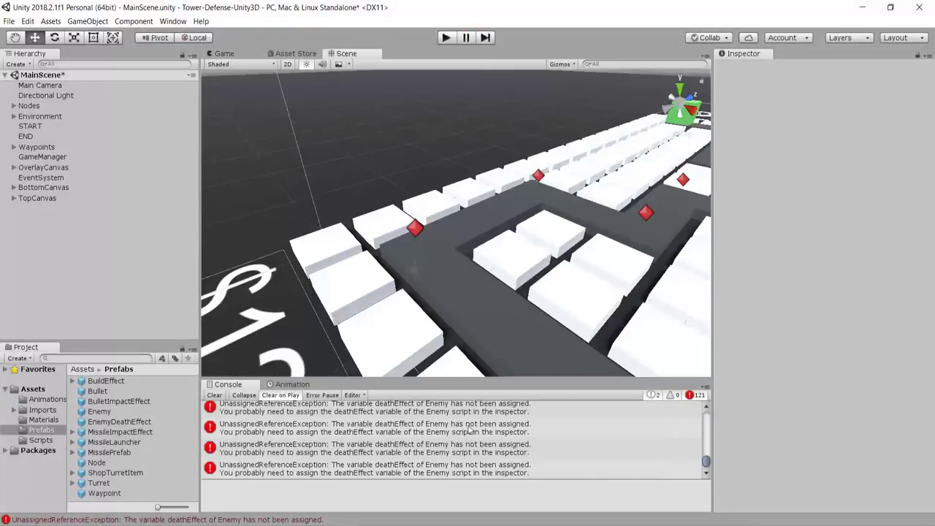
- Drop EnemyDeathEffect into the Enemy prefab's Death Effect field and clear the Console errors
left_click(470, 430)
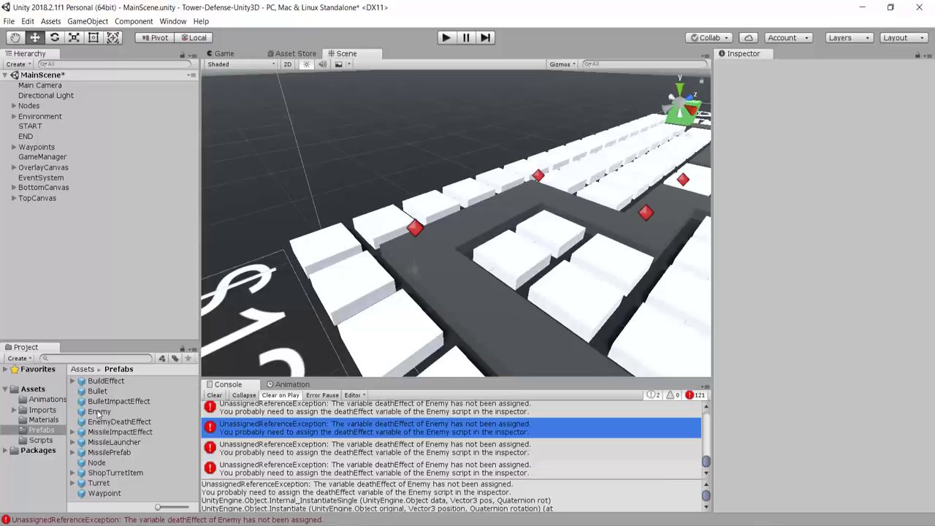
left_click(99, 412)
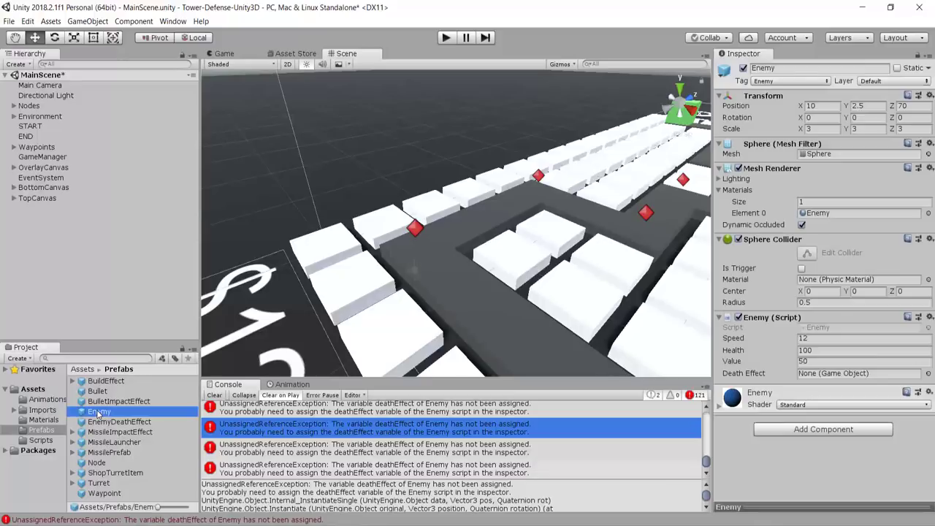
left_click(813, 375)
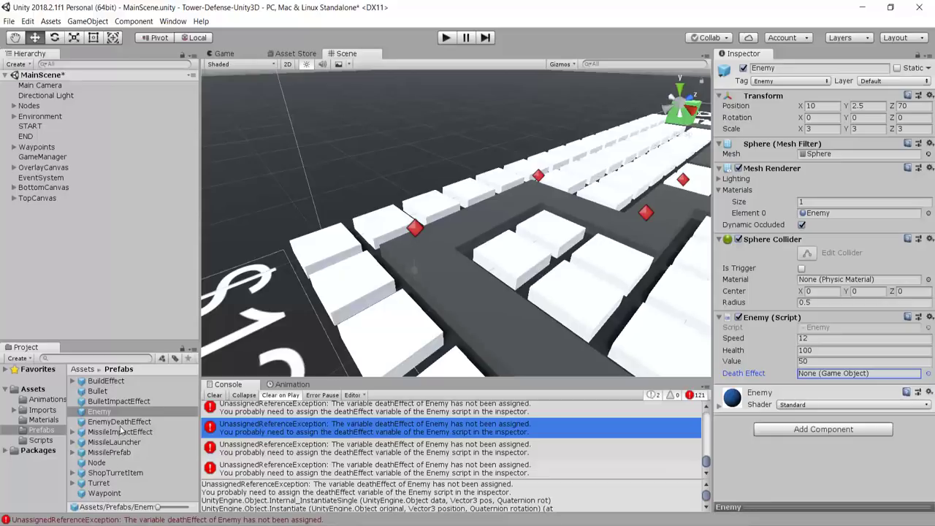
left_click_drag(127, 422, 491, 422)
left_click_drag(810, 379, 817, 383)
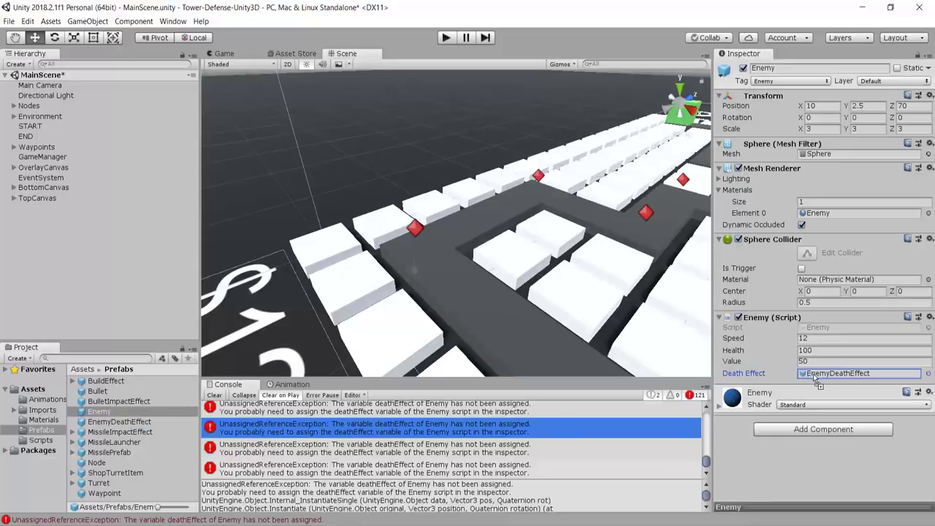
left_click(214, 395)
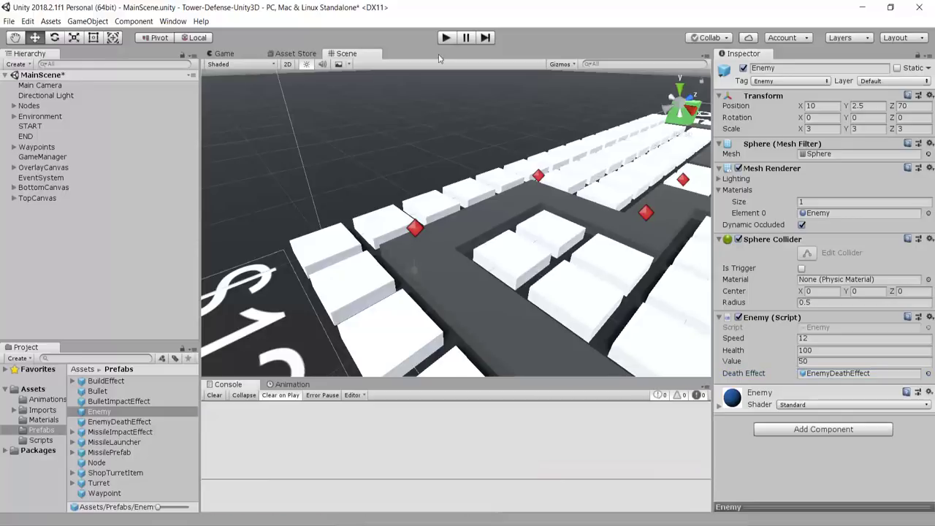
left_click(445, 37)
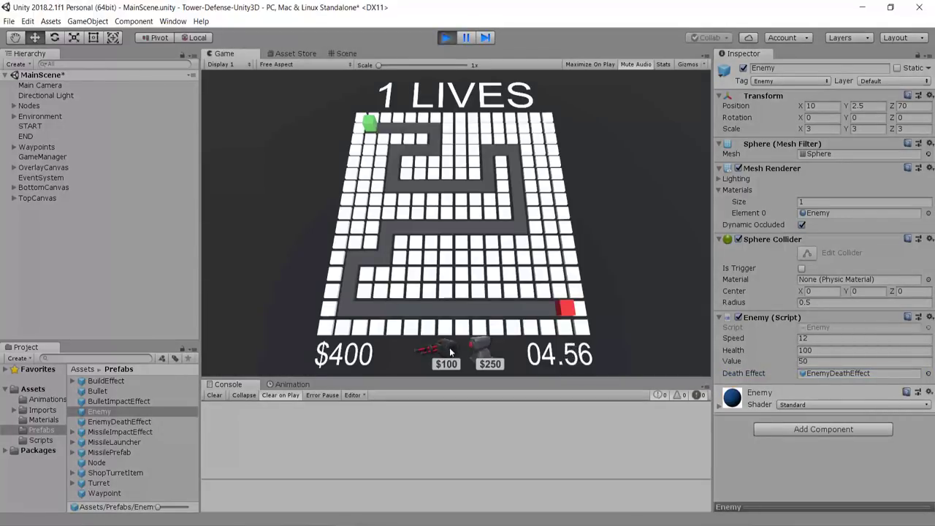
- Build the standard turret on a board node, watch a killed enemy burst, then stop
left_click(438, 349)
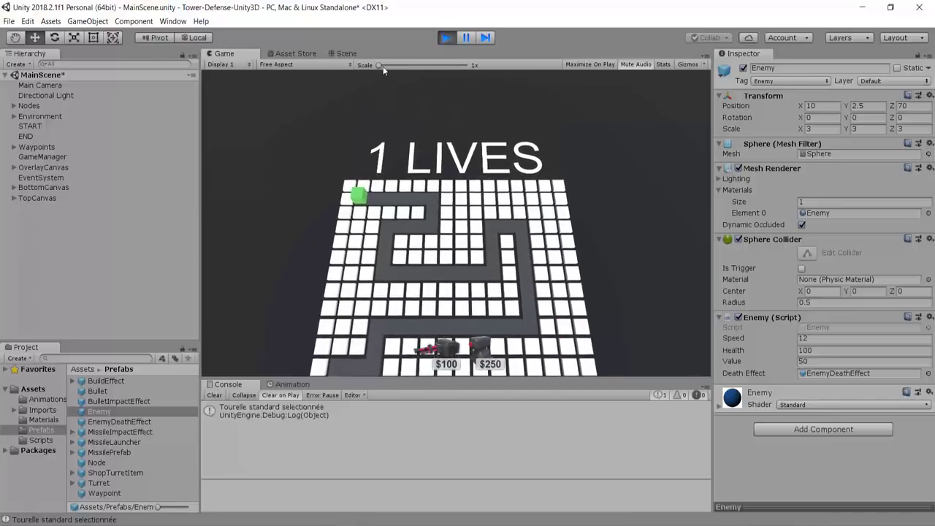
scroll(385, 146, "up", 2)
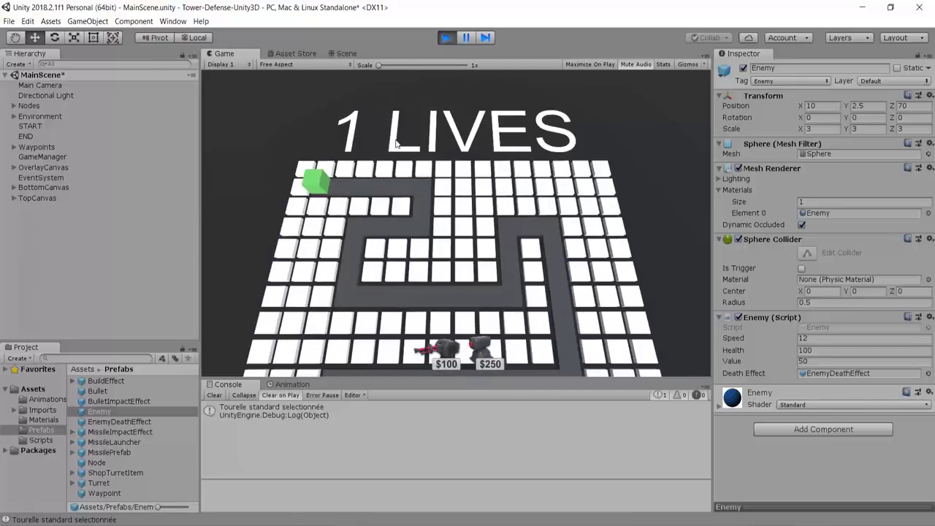
scroll(388, 212, "up", 2)
left_click(388, 238)
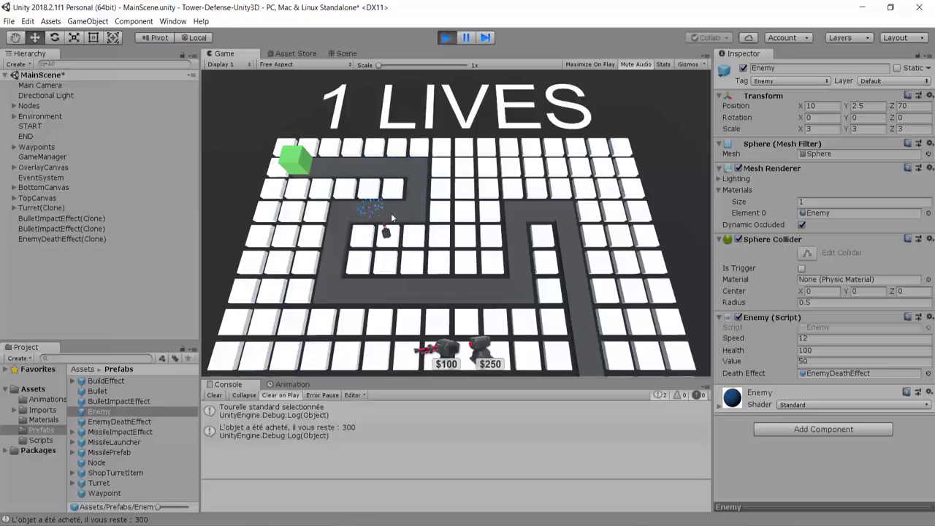
left_click(444, 37)
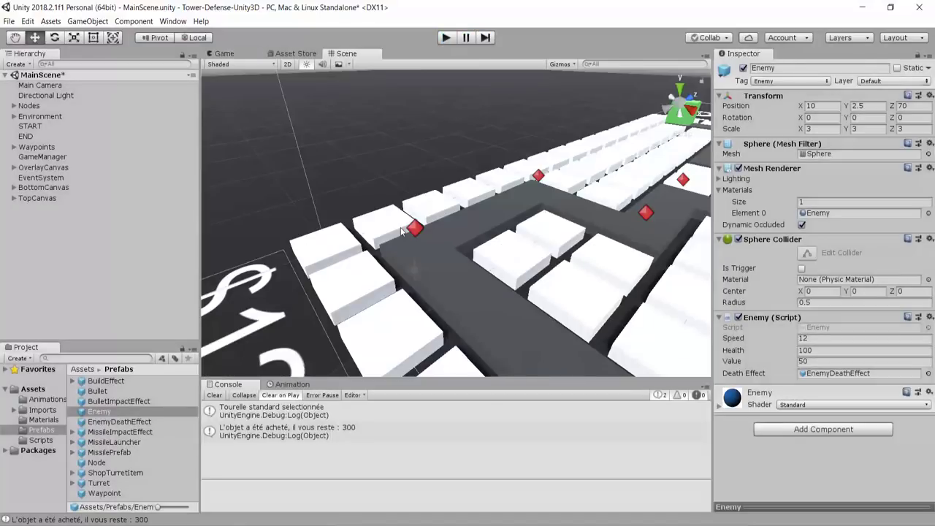
- Uncheck Looping on the EnemyDeathEffect prefab's Particle System and start a new play-test
left_click(115, 421)
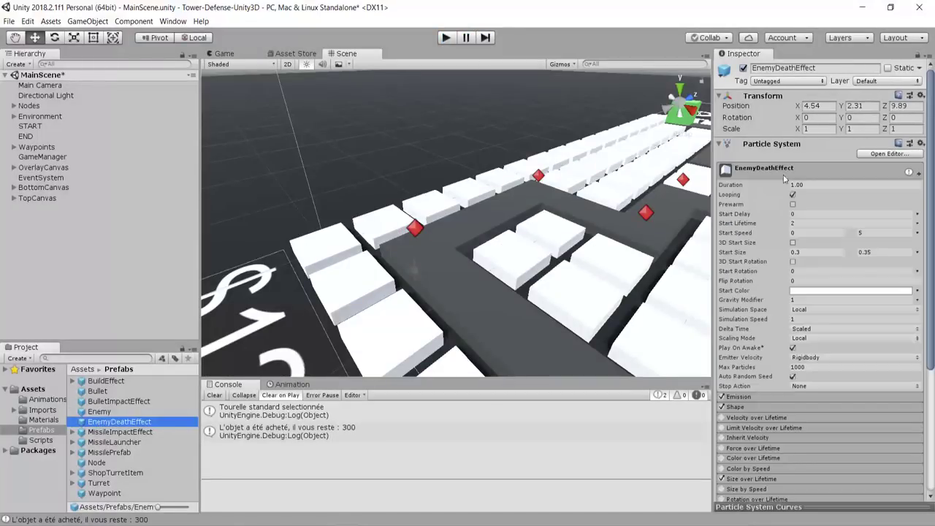
left_click(793, 195)
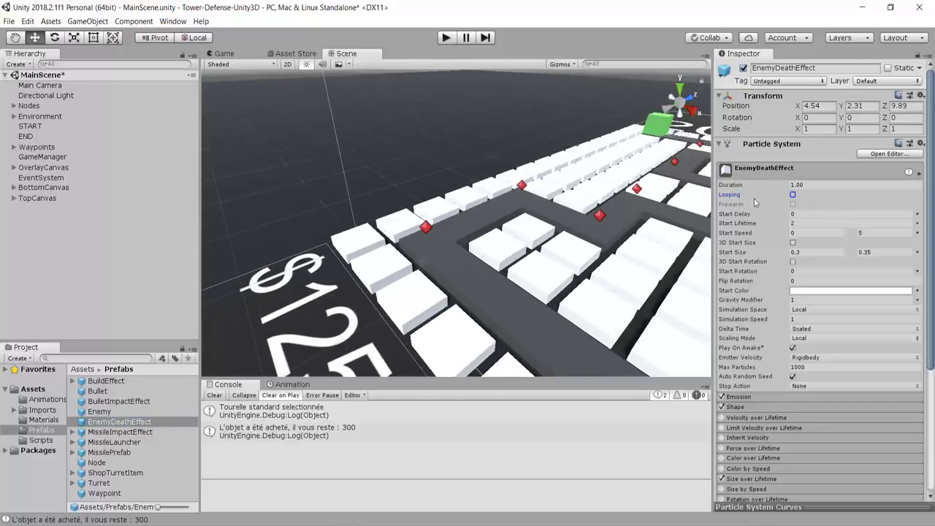
left_click_drag(549, 183, 457, 172, "alt")
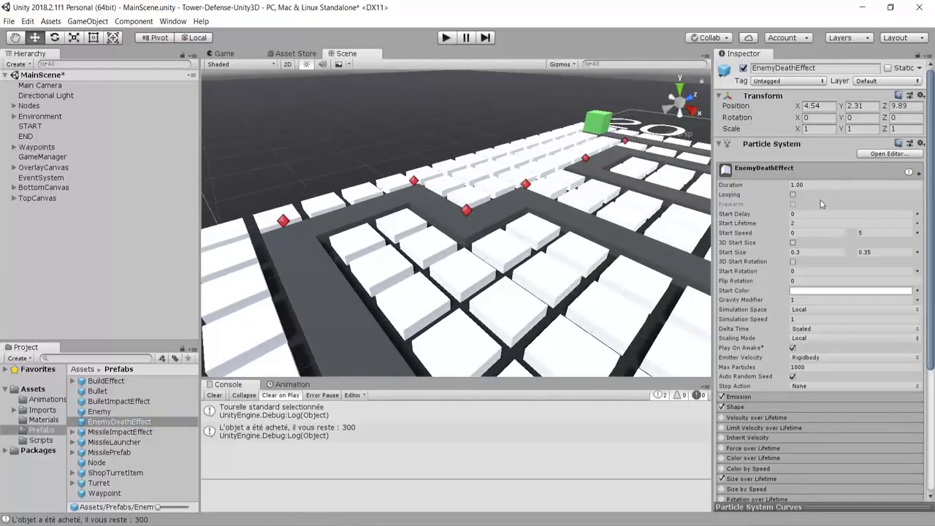
left_click(447, 38)
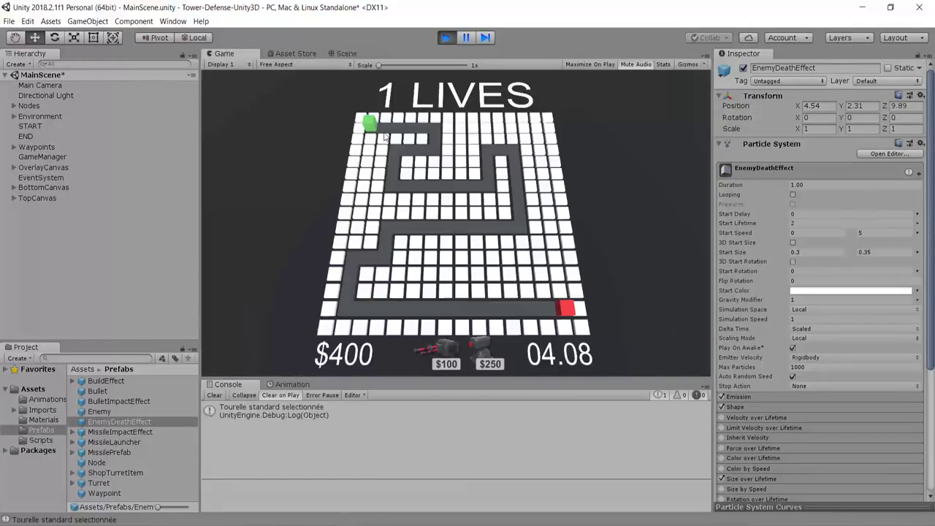
- Build a turret beside the enemy path, watch a kill trigger a single burst, then stop
scroll(385, 136, "up", 5)
mouse_move(234, 67)
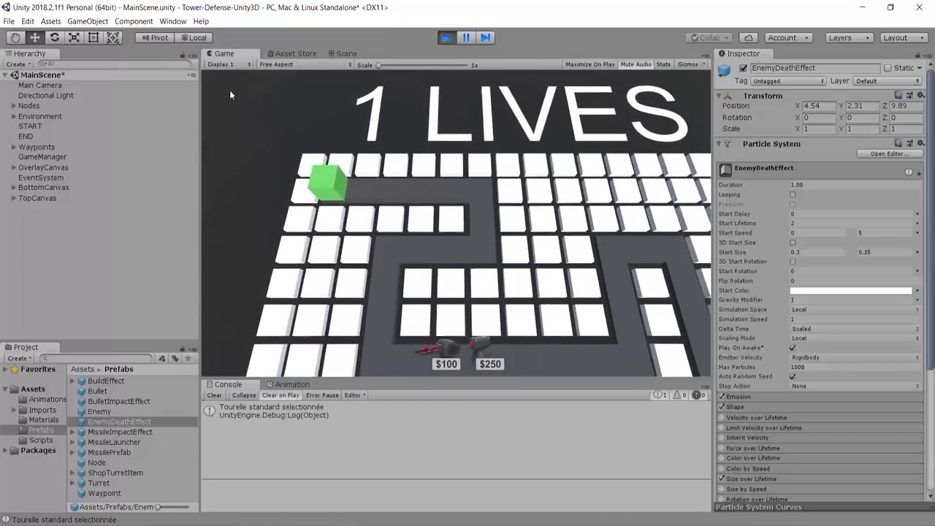
left_click(454, 226)
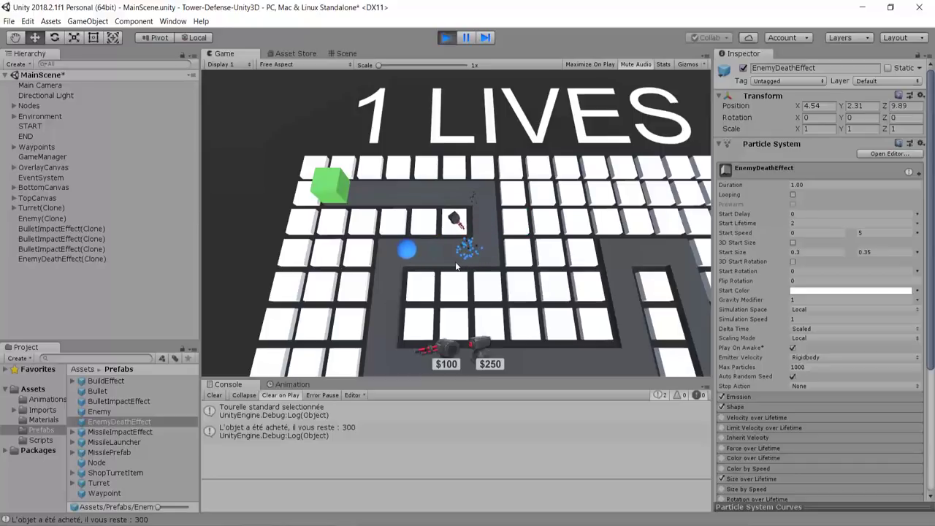
scroll(458, 219, "up", 2)
scroll(485, 159, "down", 1)
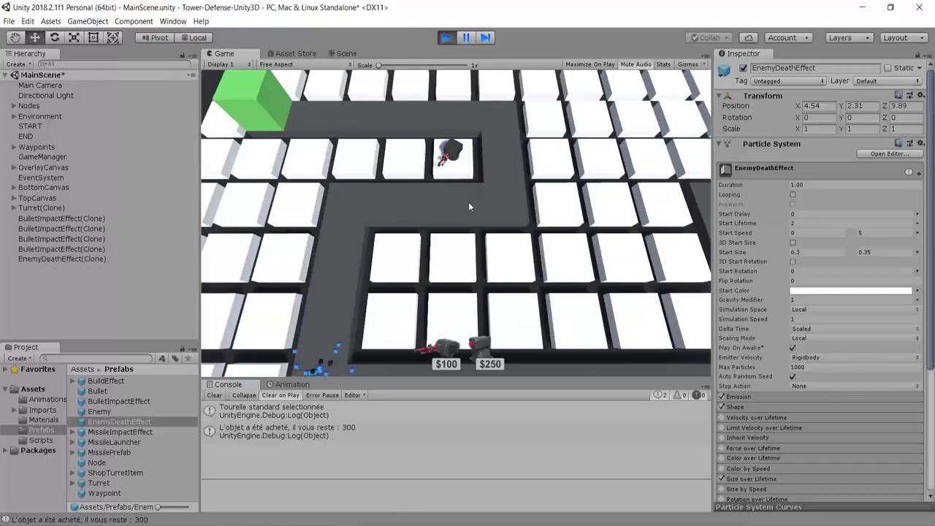
key("ctrl+p")
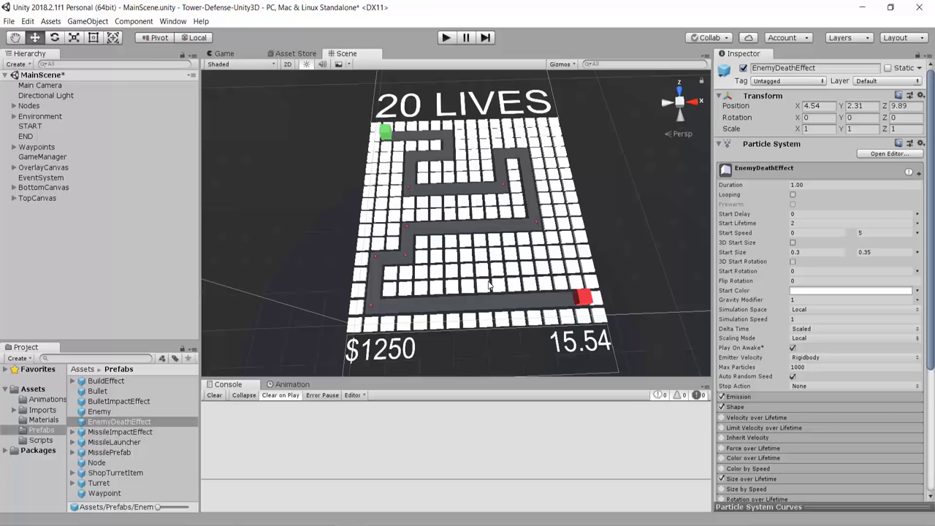
scroll(490, 285, "up", 5)
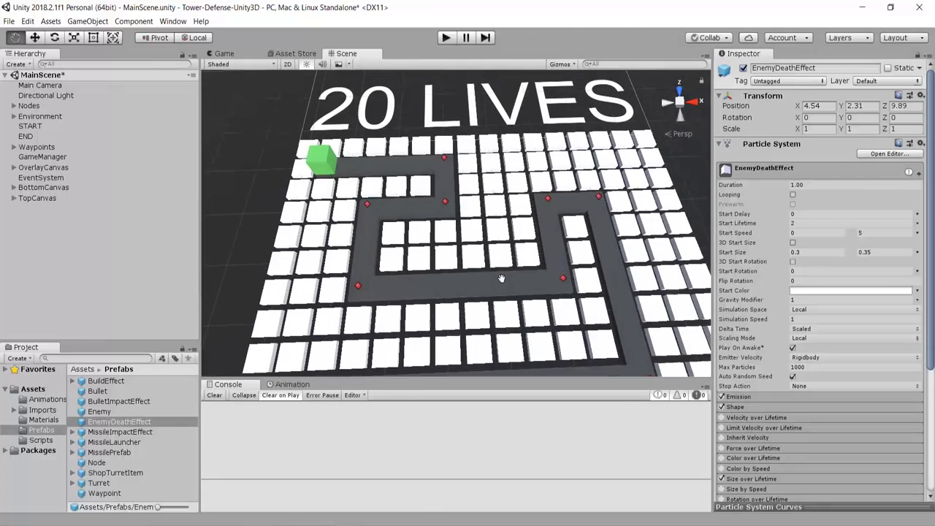
left_click_drag(501, 278, 461, 182, "alt")
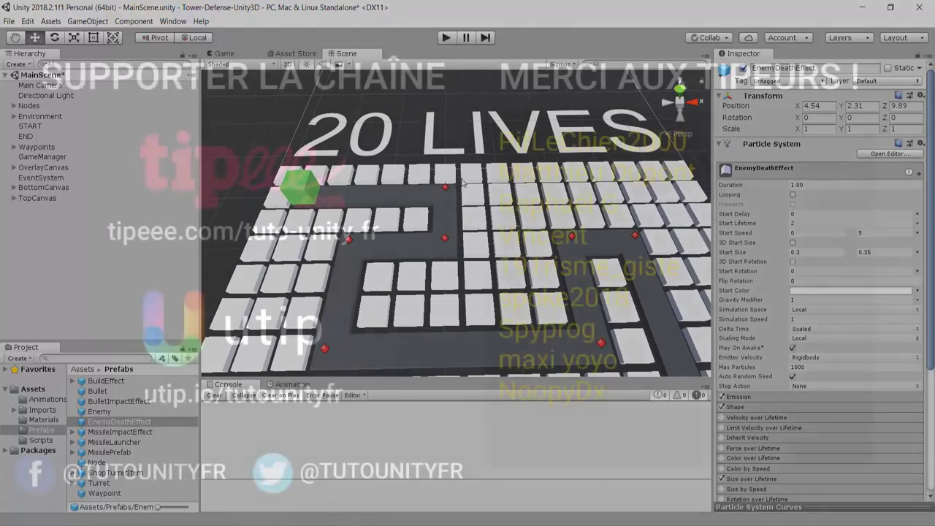